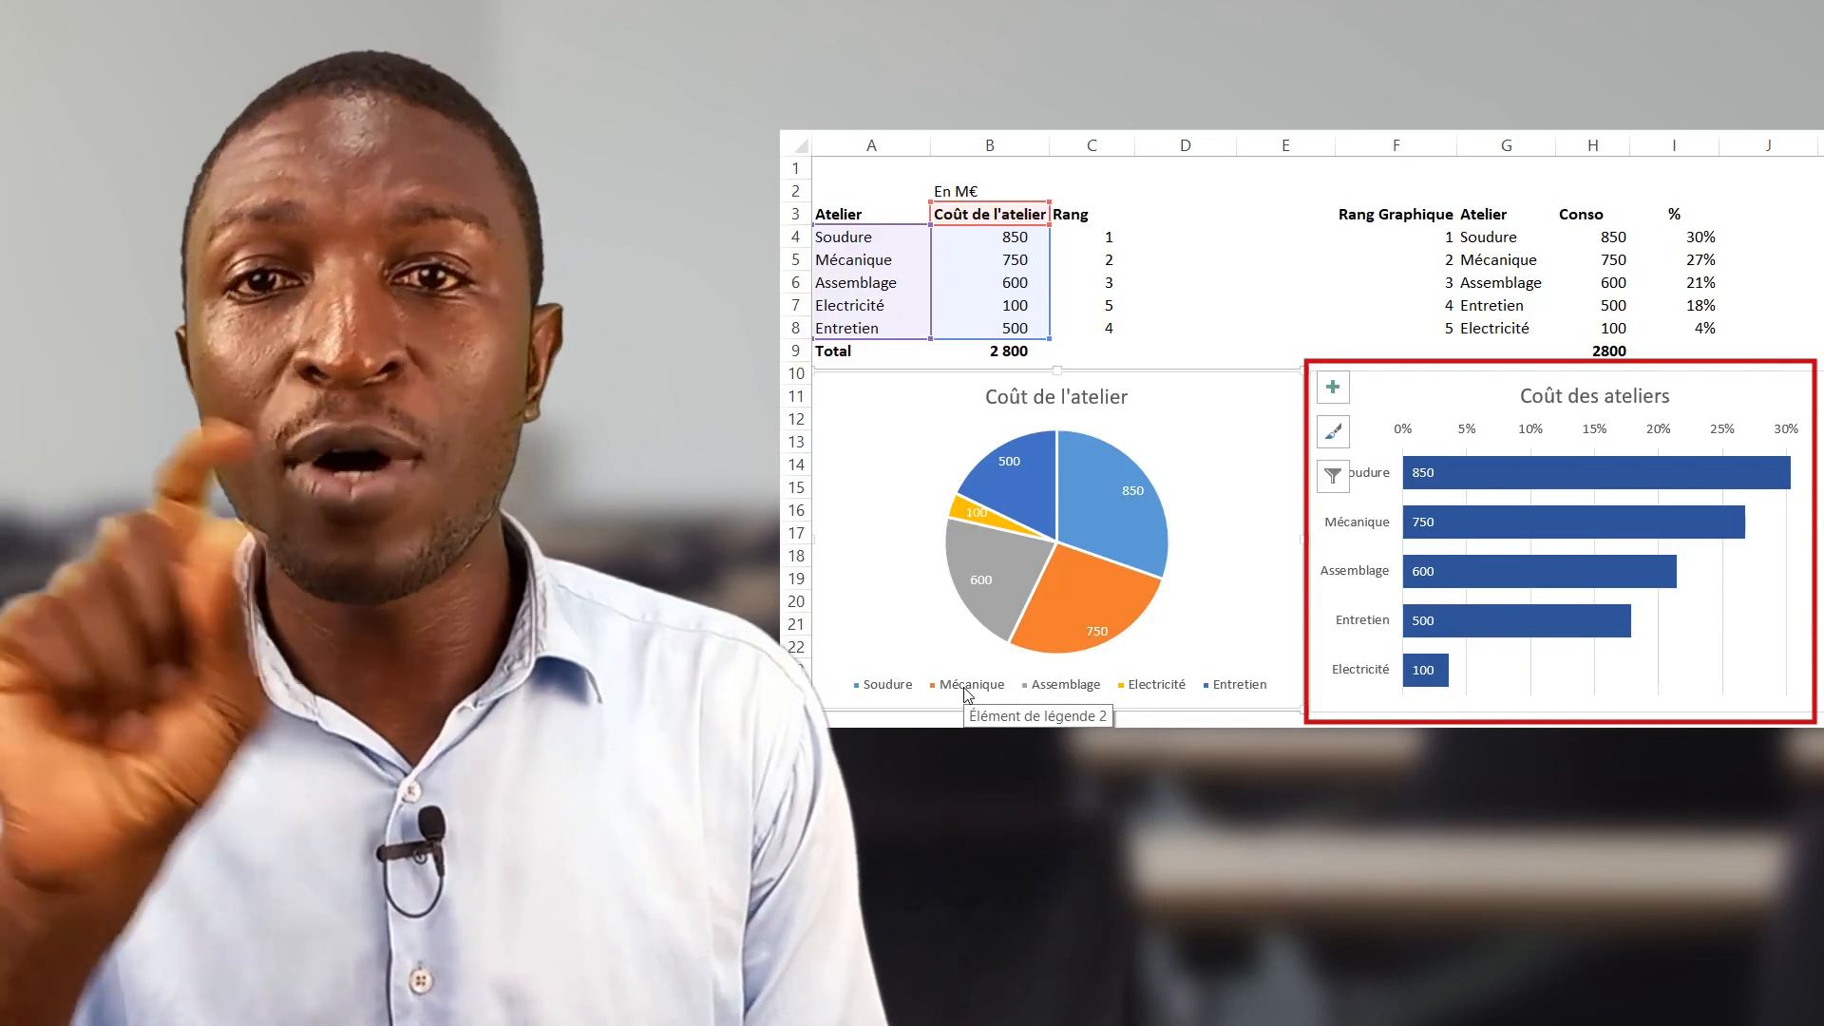
- Set the Mécanique workshop cost in cell B5 to 1050
left_click(1751, 401)
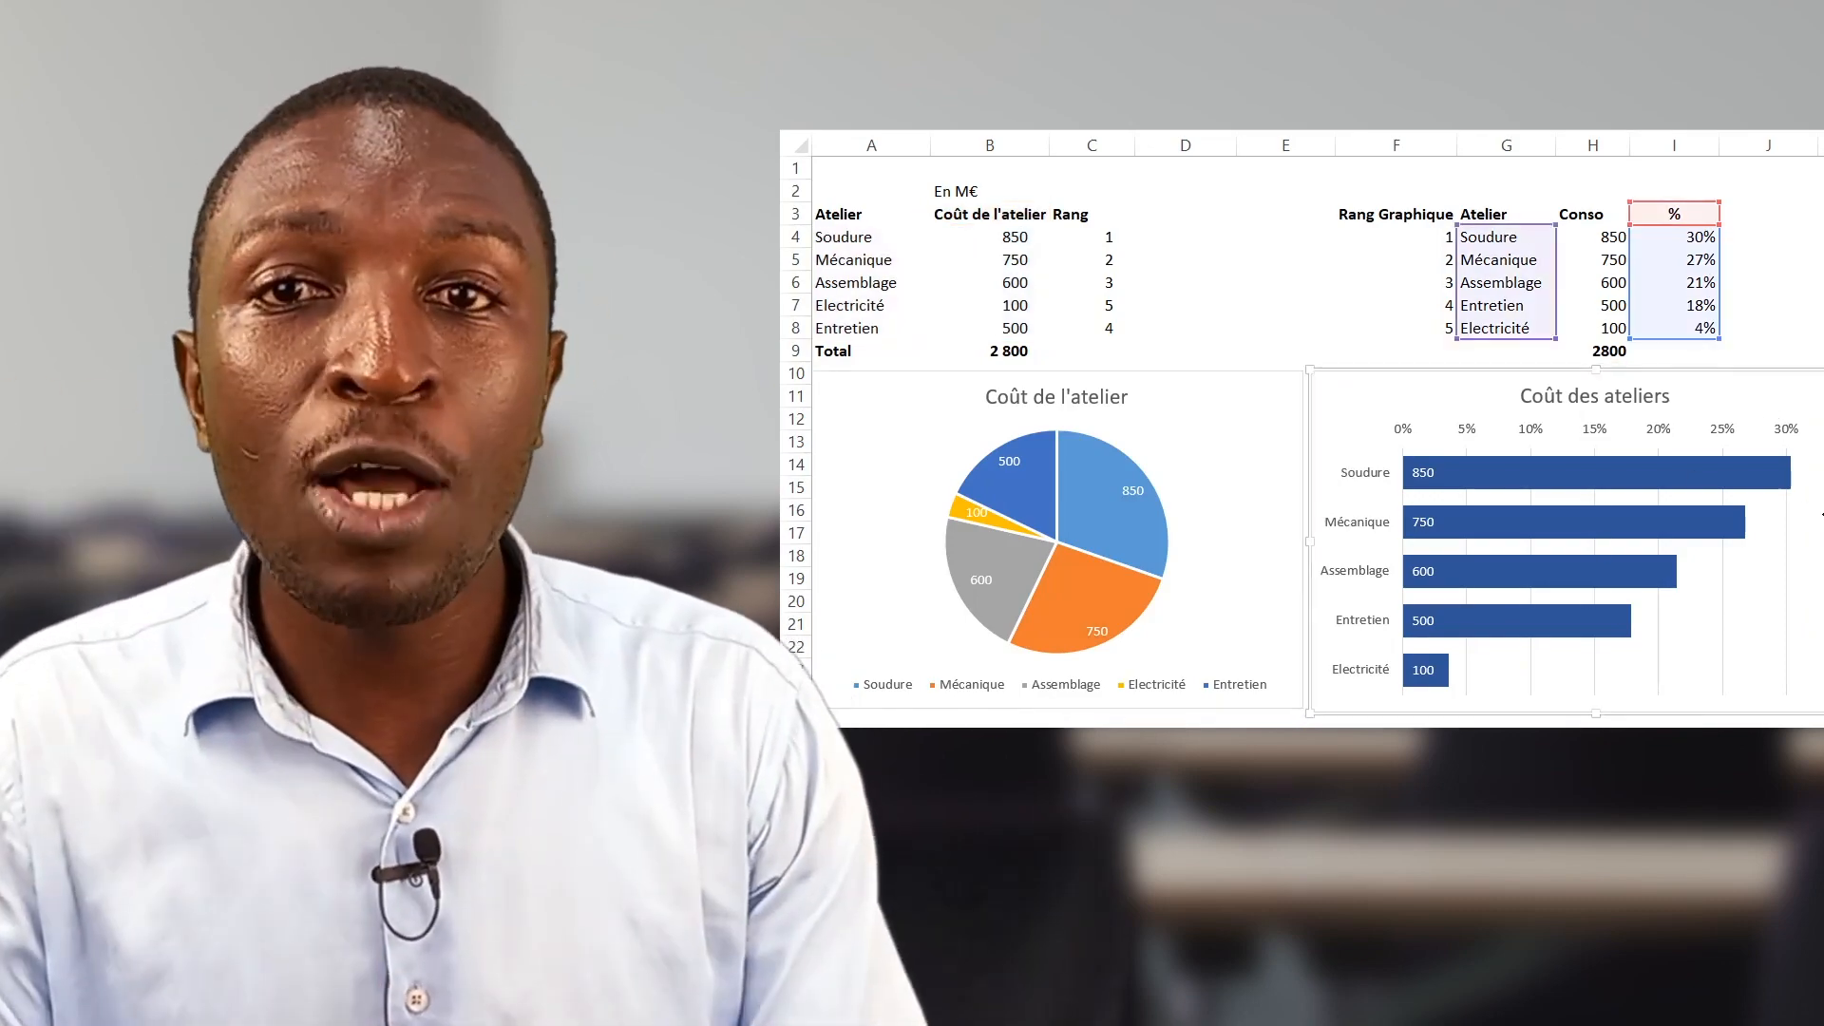
left_click(1823, 556)
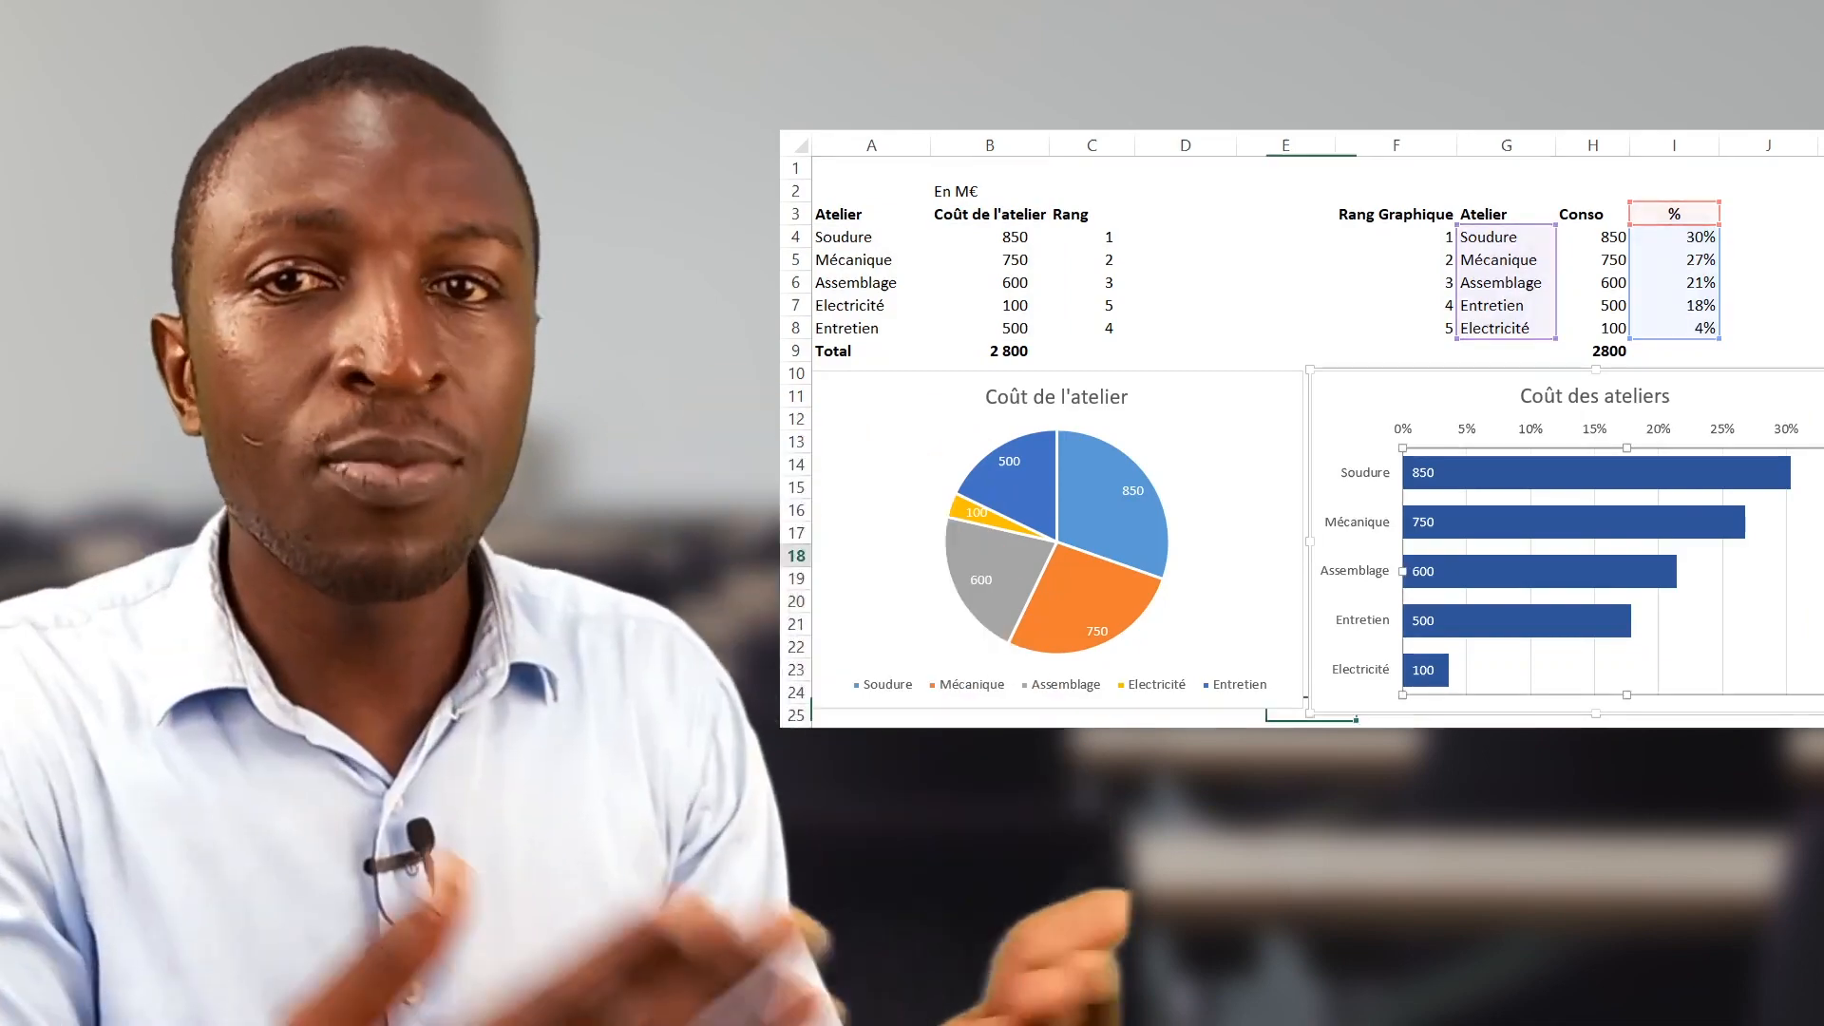
left_click(1015, 258)
type("1 05")
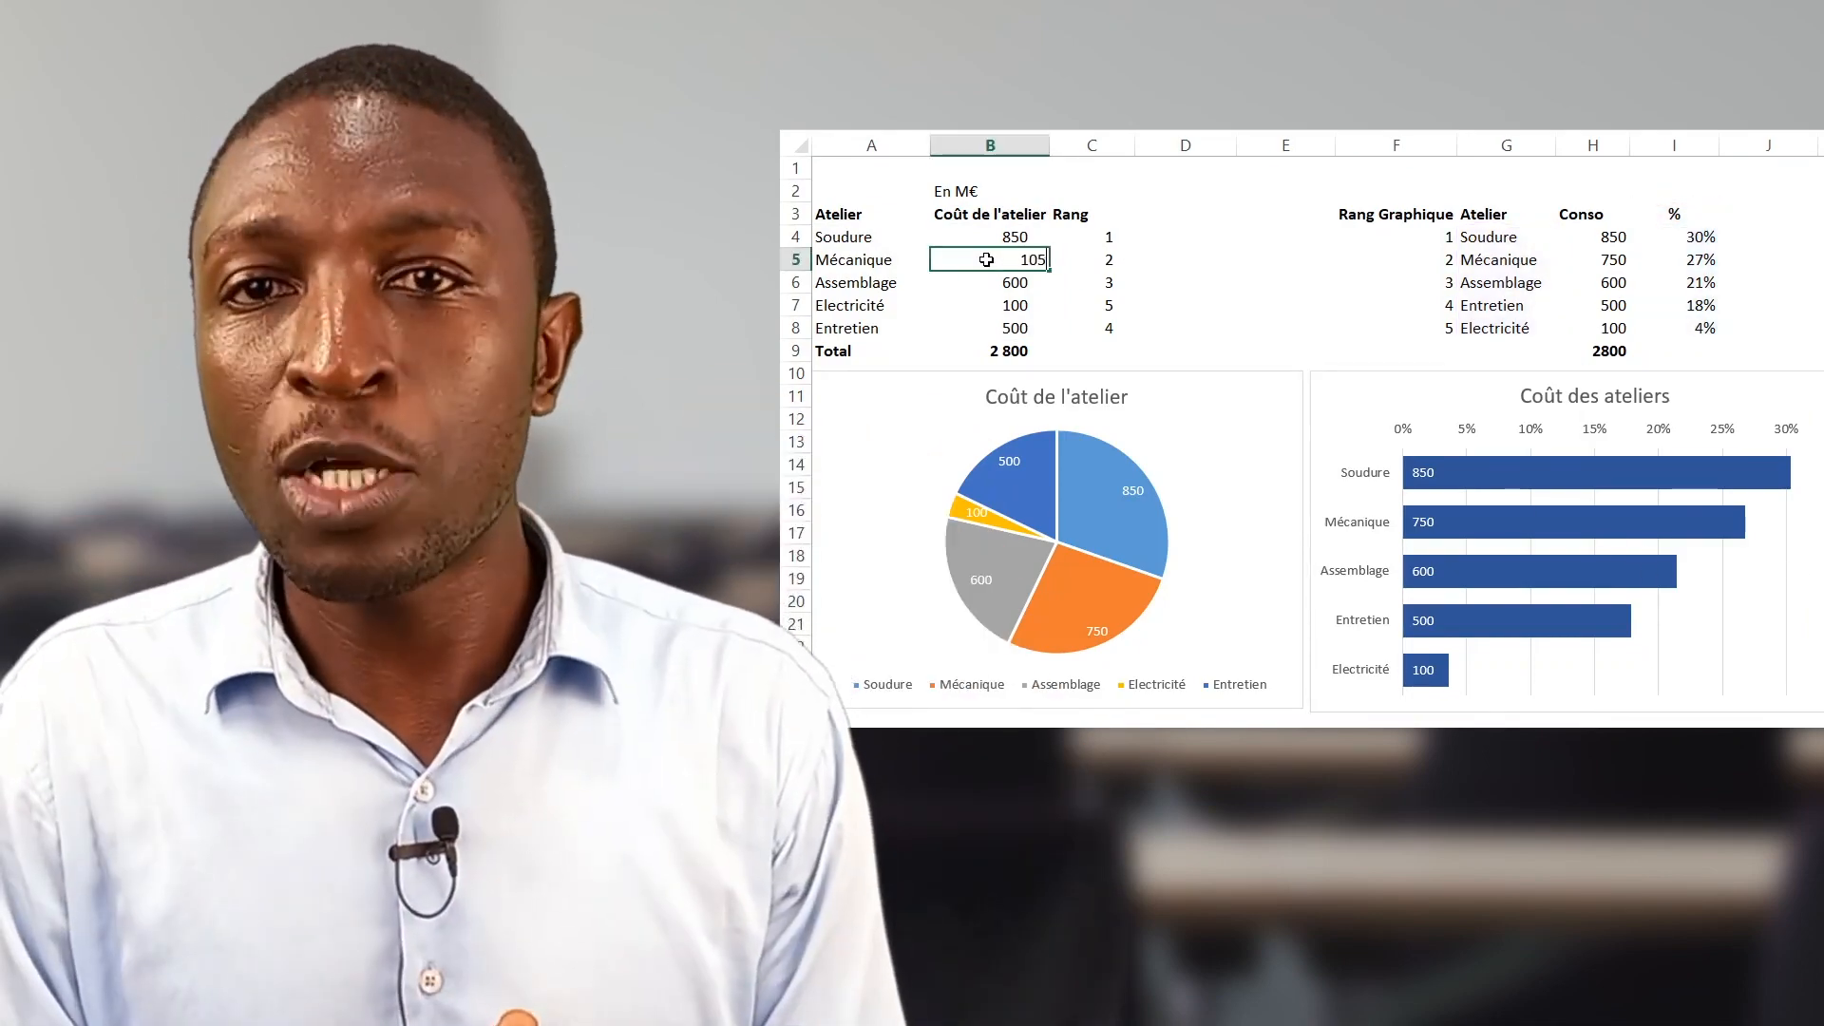
type("0")
key("Return")
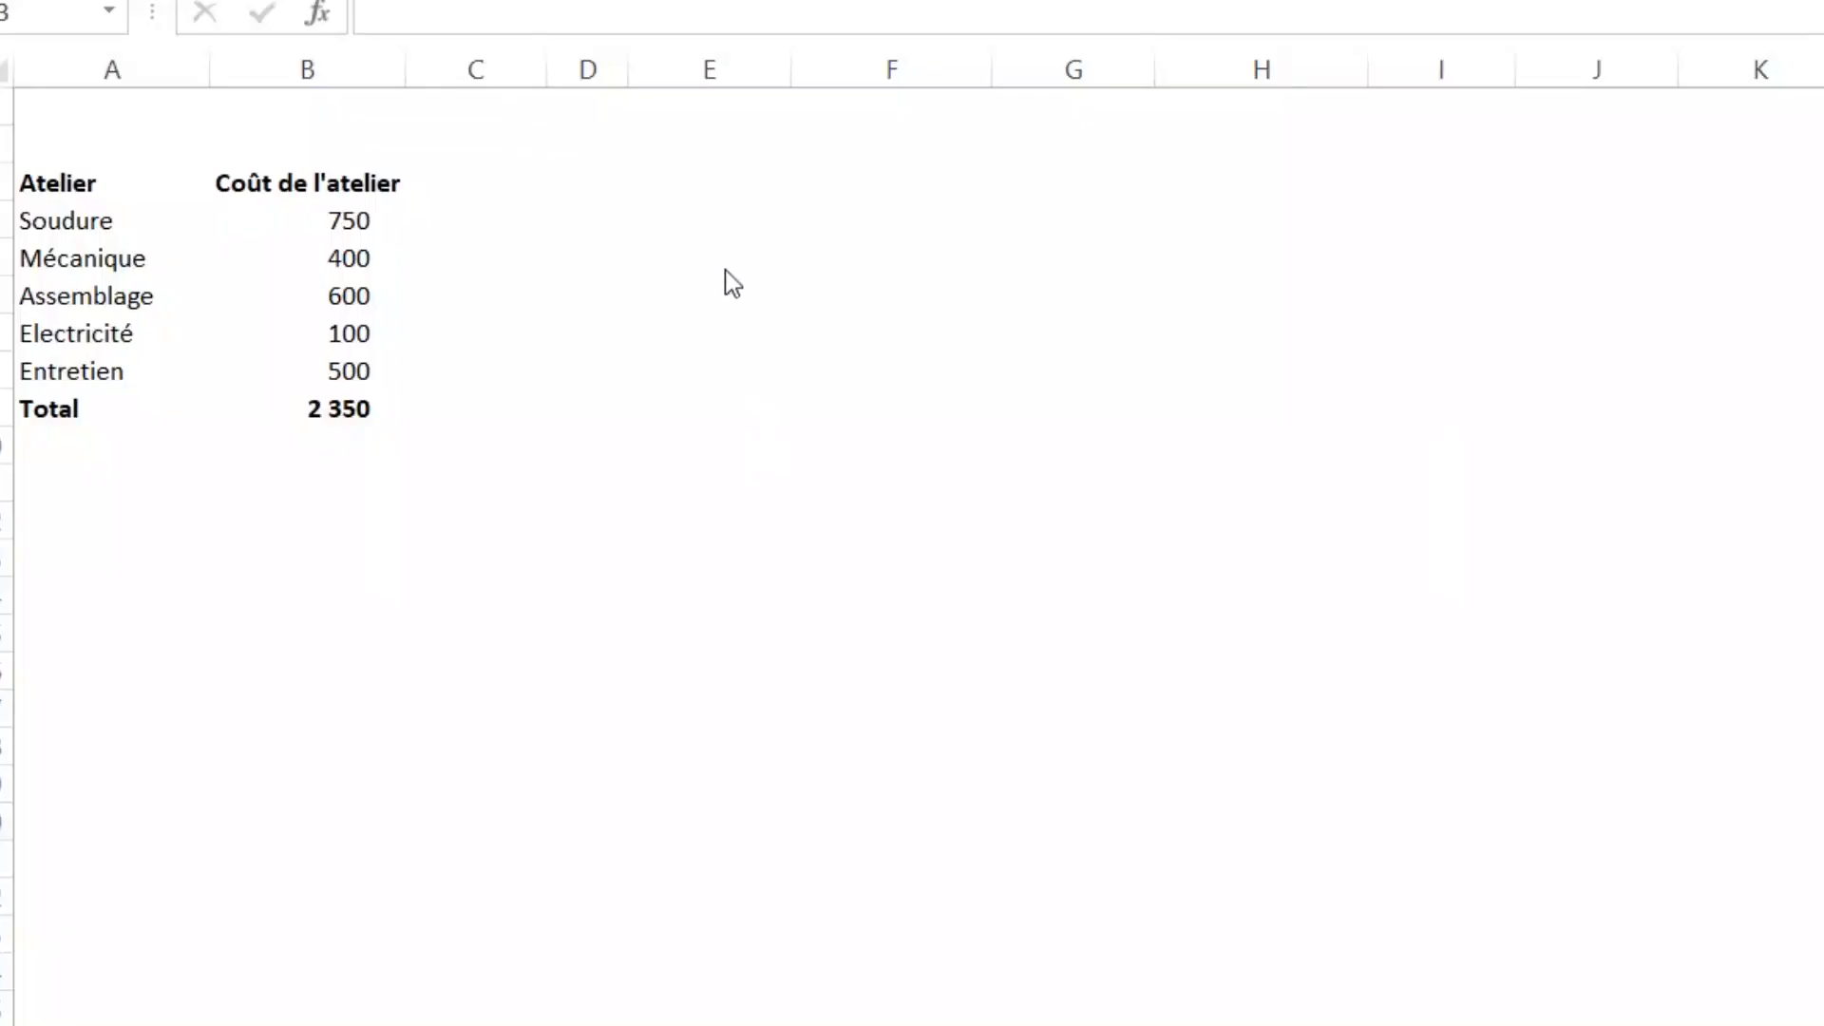
- Add the column header "Rang" in cell C3, next to "Coût de l'atelier"
left_click(684, 179)
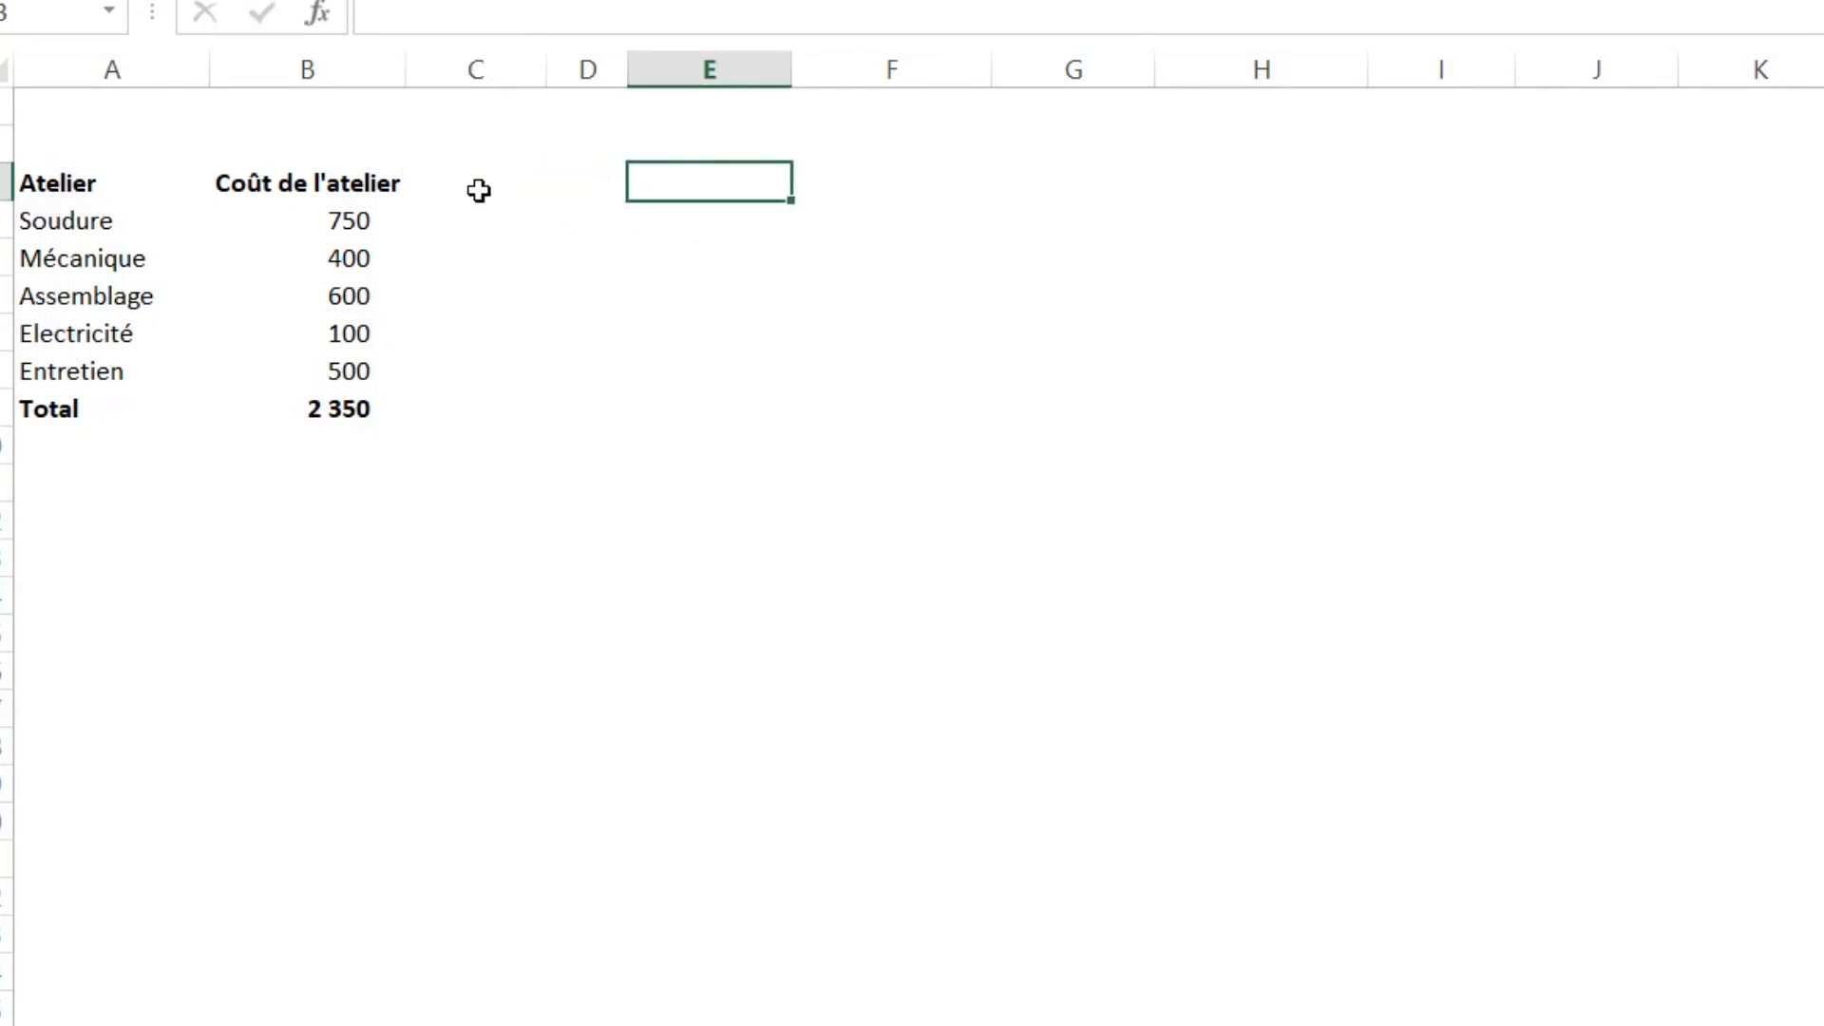
left_click(479, 190)
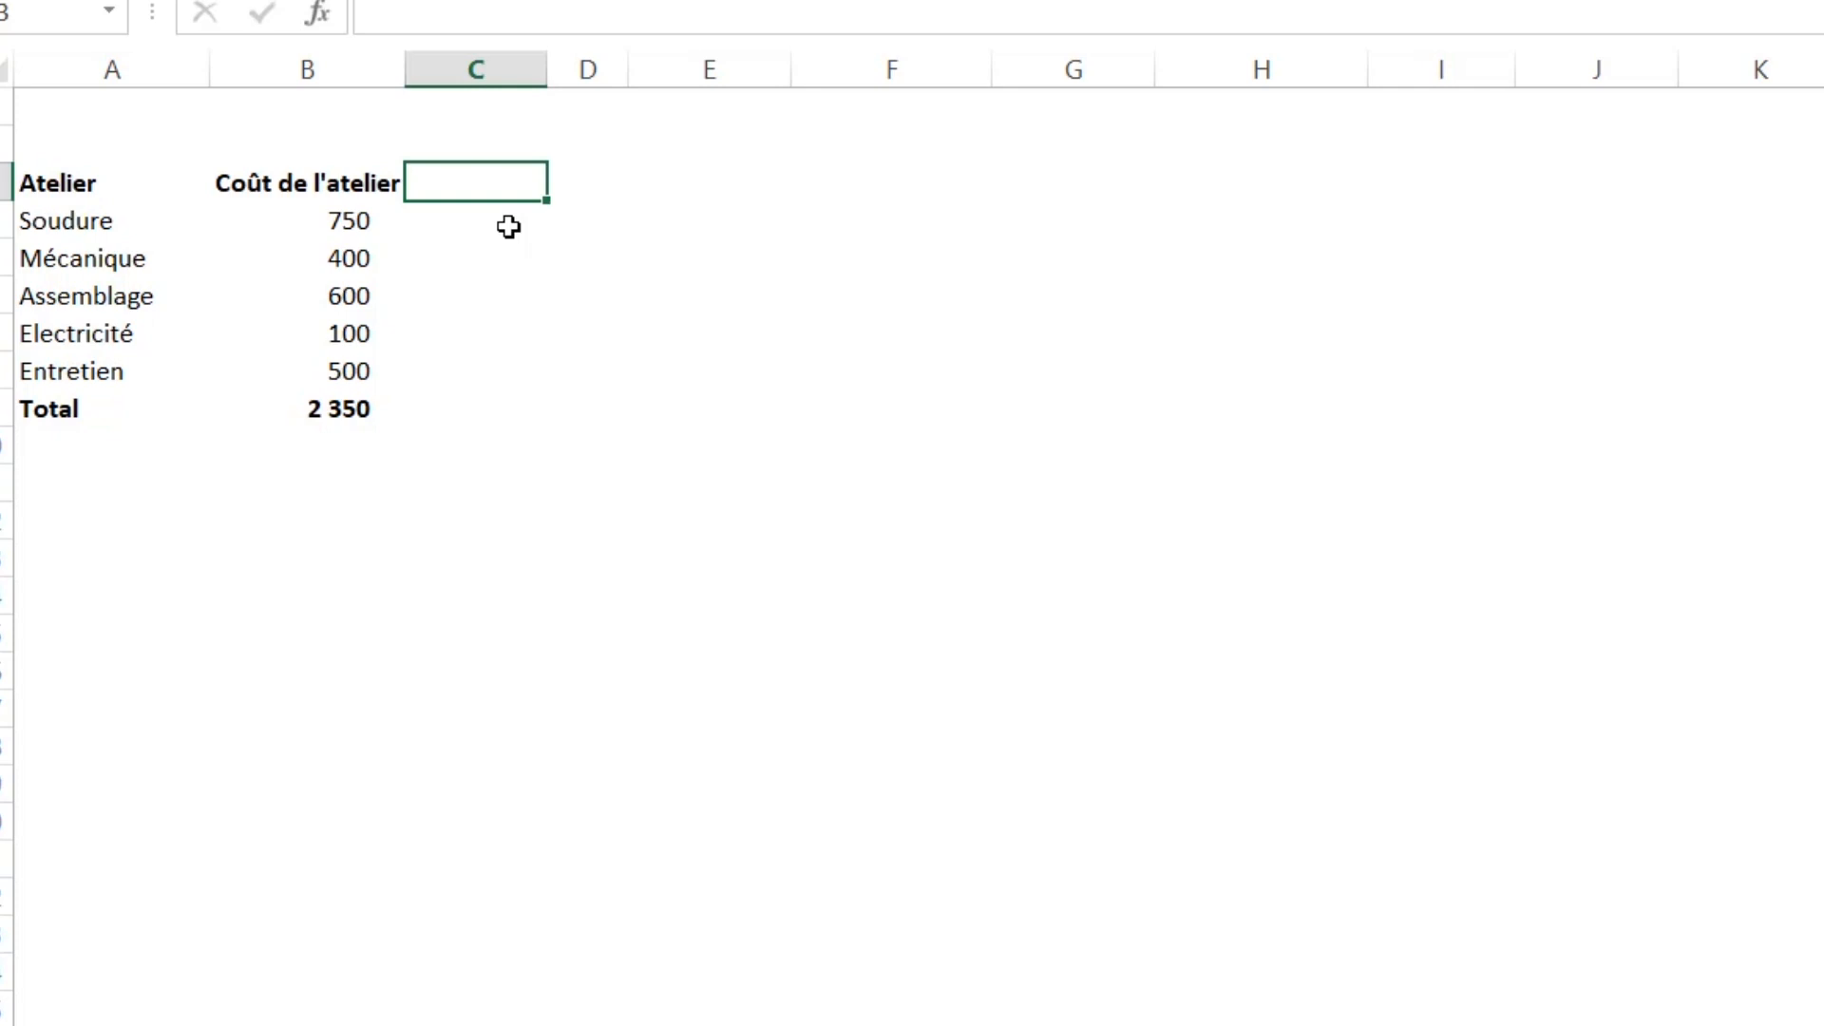
left_click(503, 225)
left_click(488, 196)
left_click(359, 175)
left_click(662, 64)
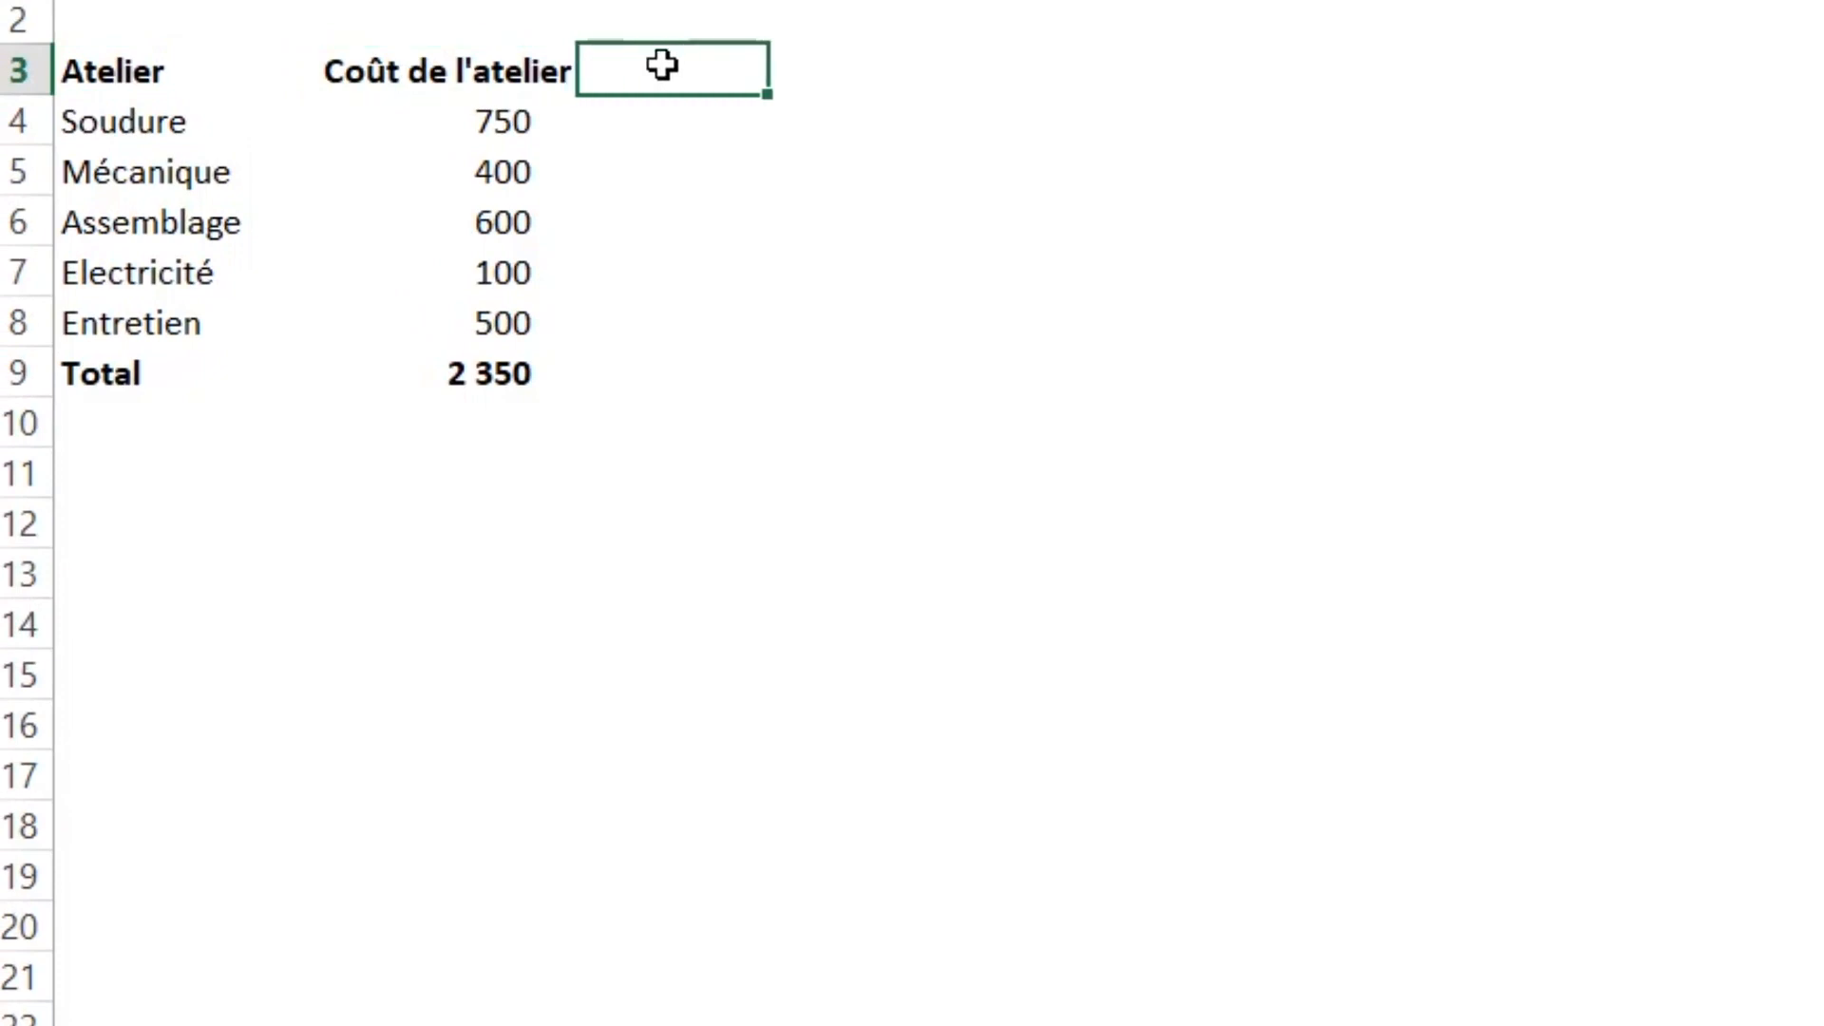
type("Rang")
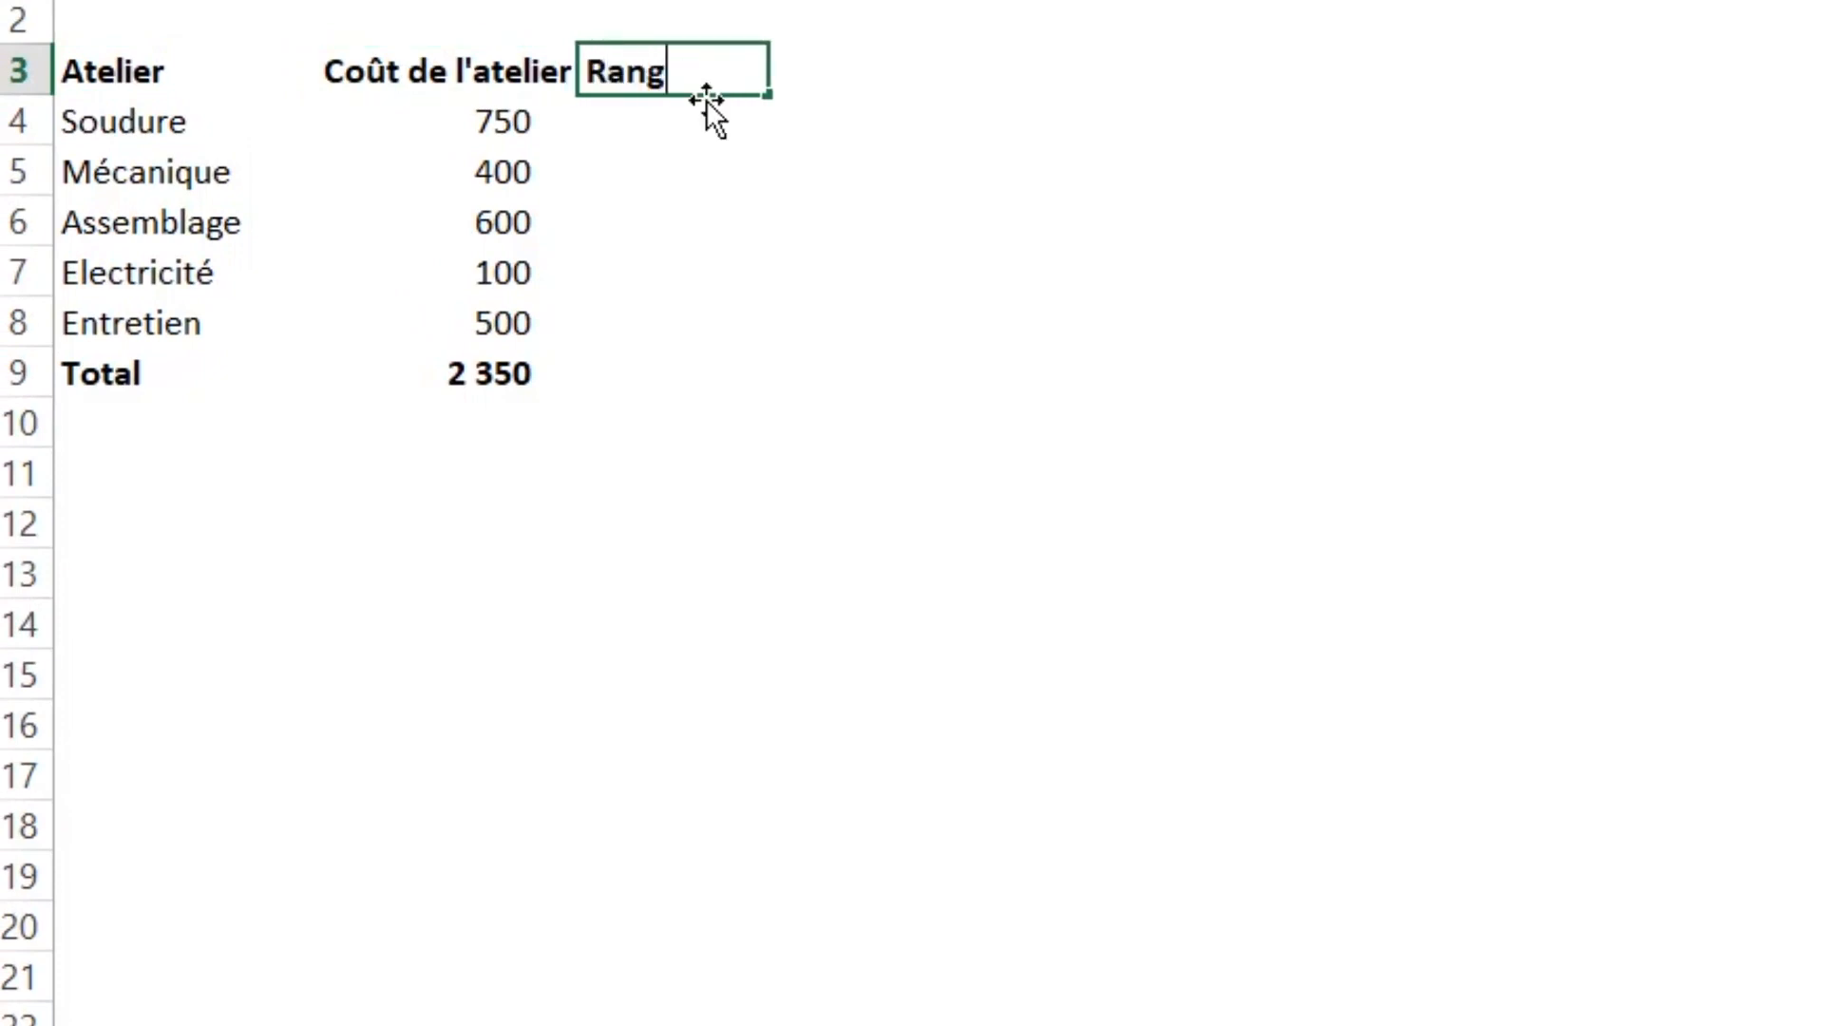
key("Return")
- Enter the formula =RANG(B4;$B$4:$B$8) in C4 to rank the Soudure cost among all workshops
type("=ran")
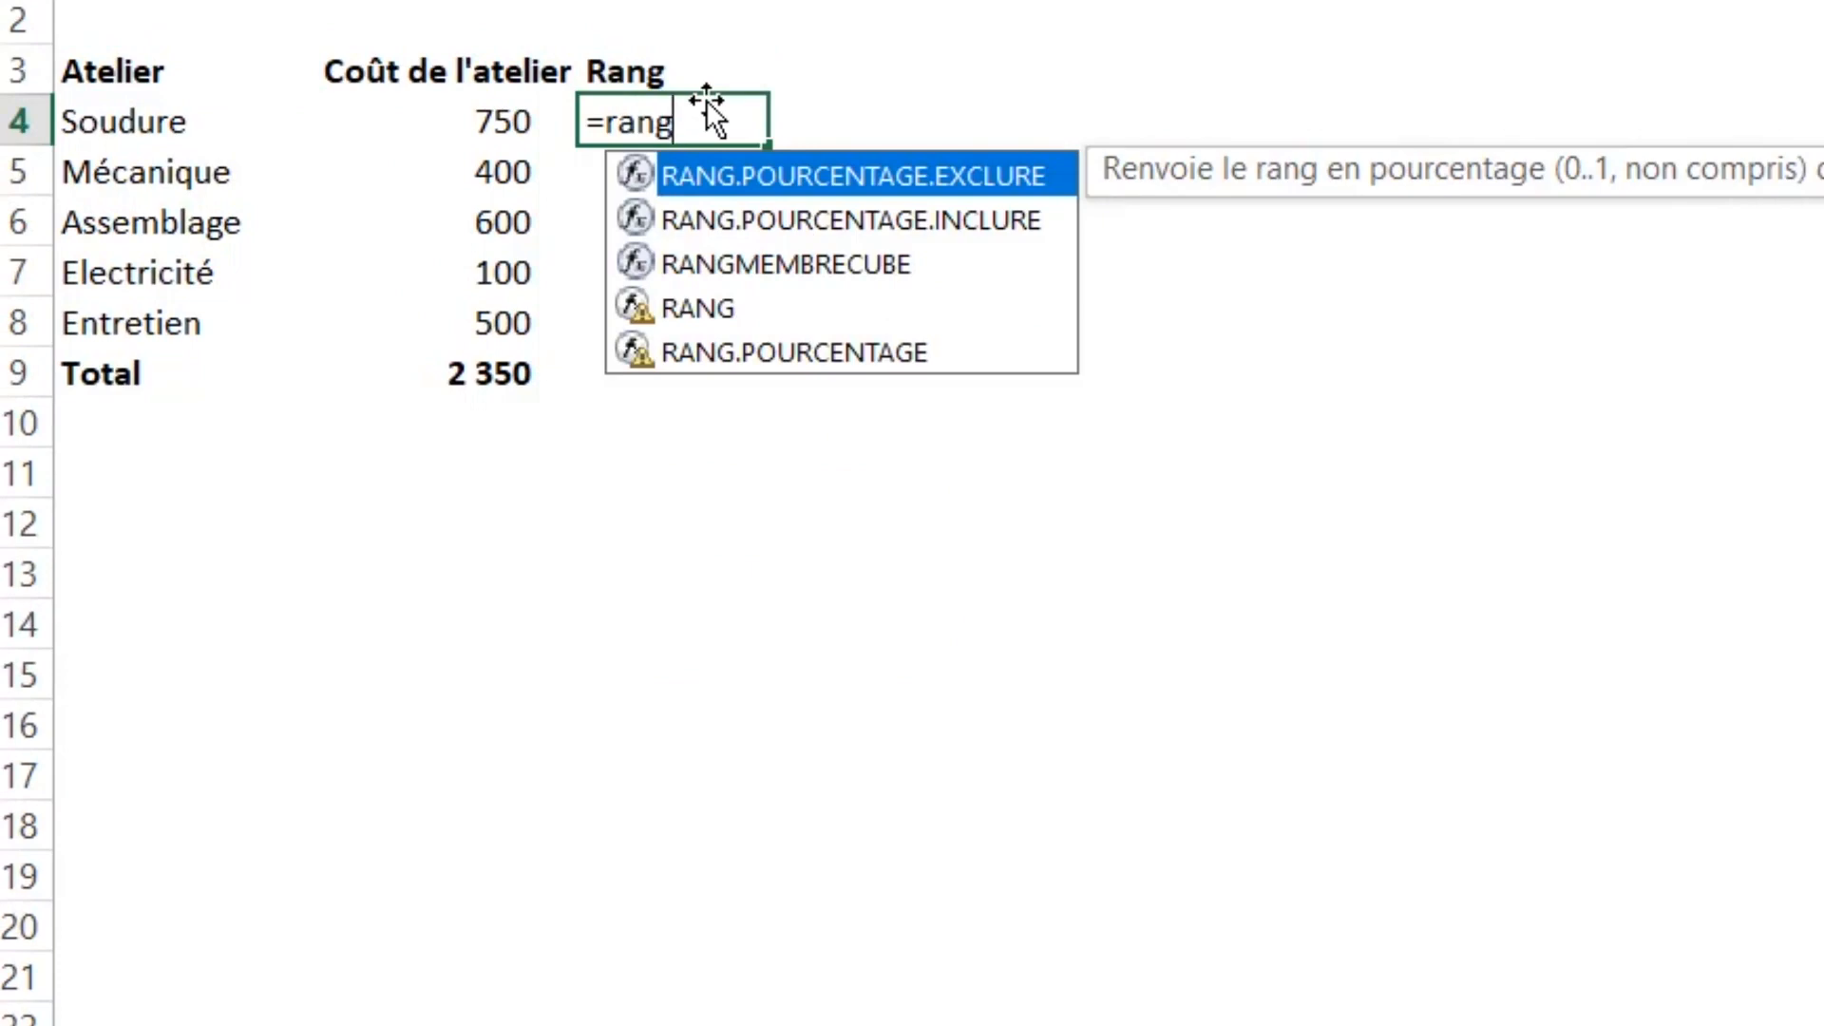
type("g")
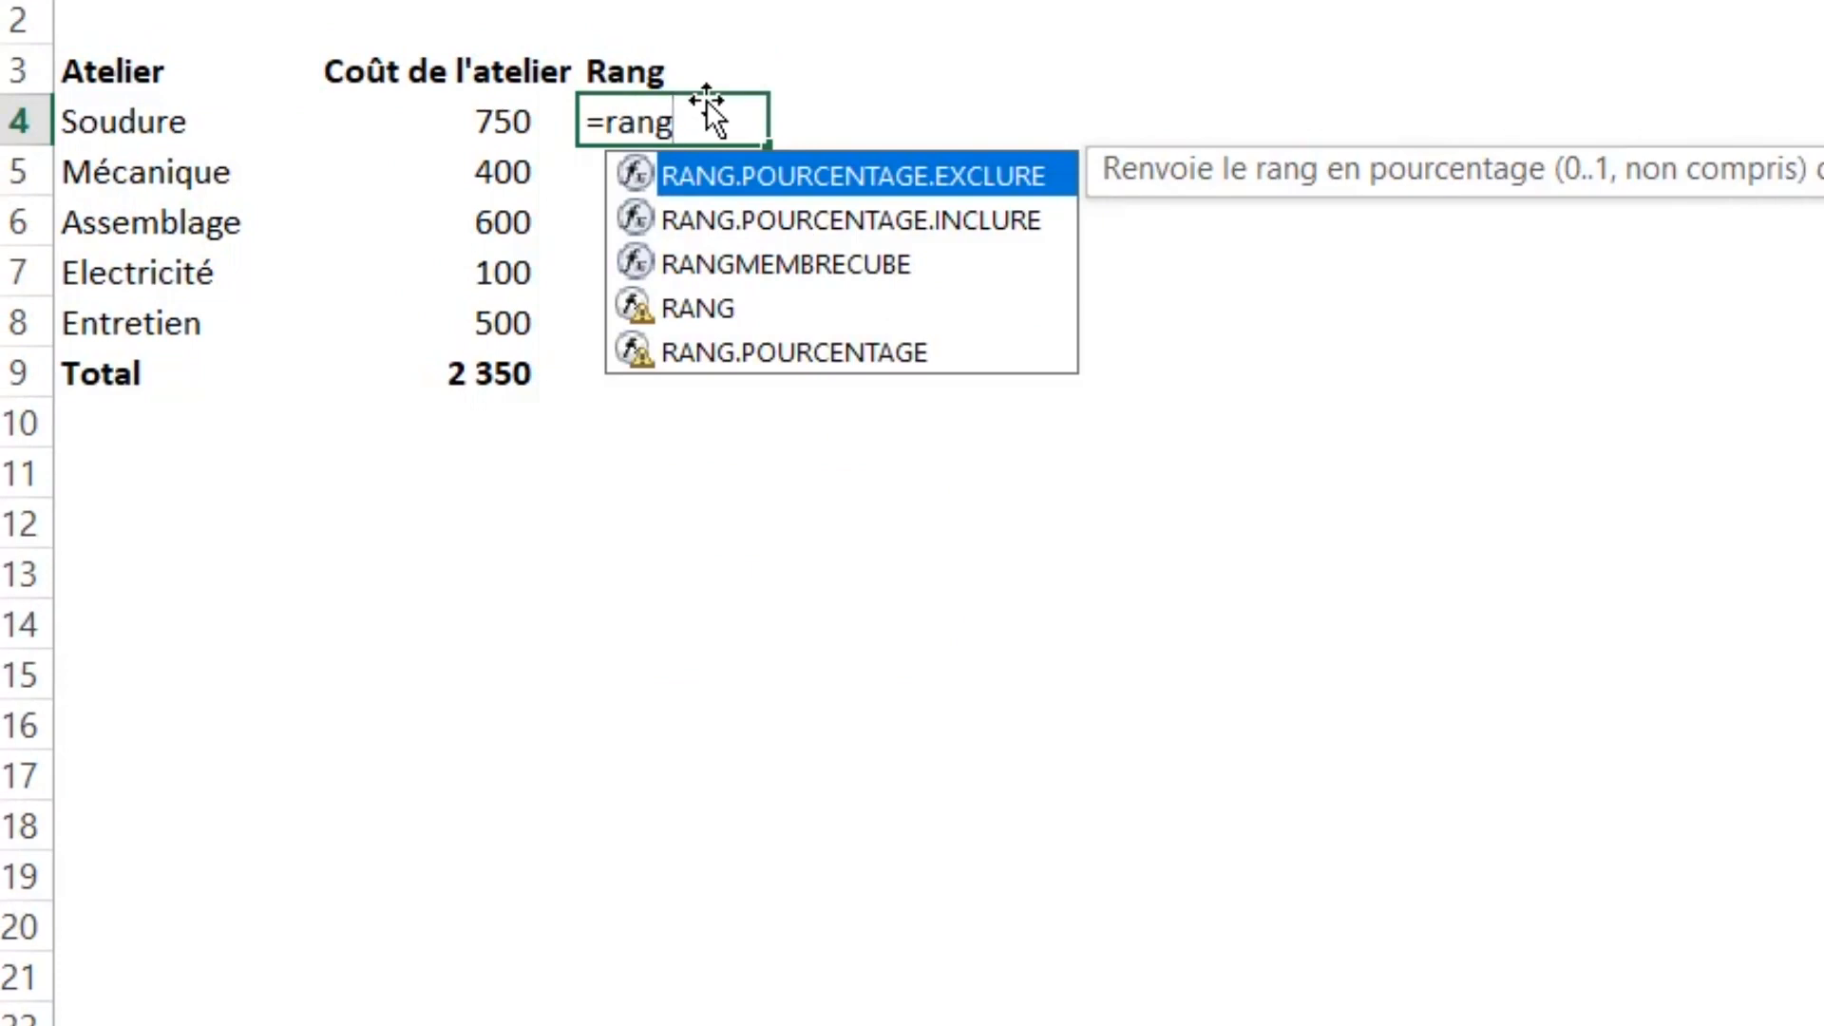
double_click(720, 309)
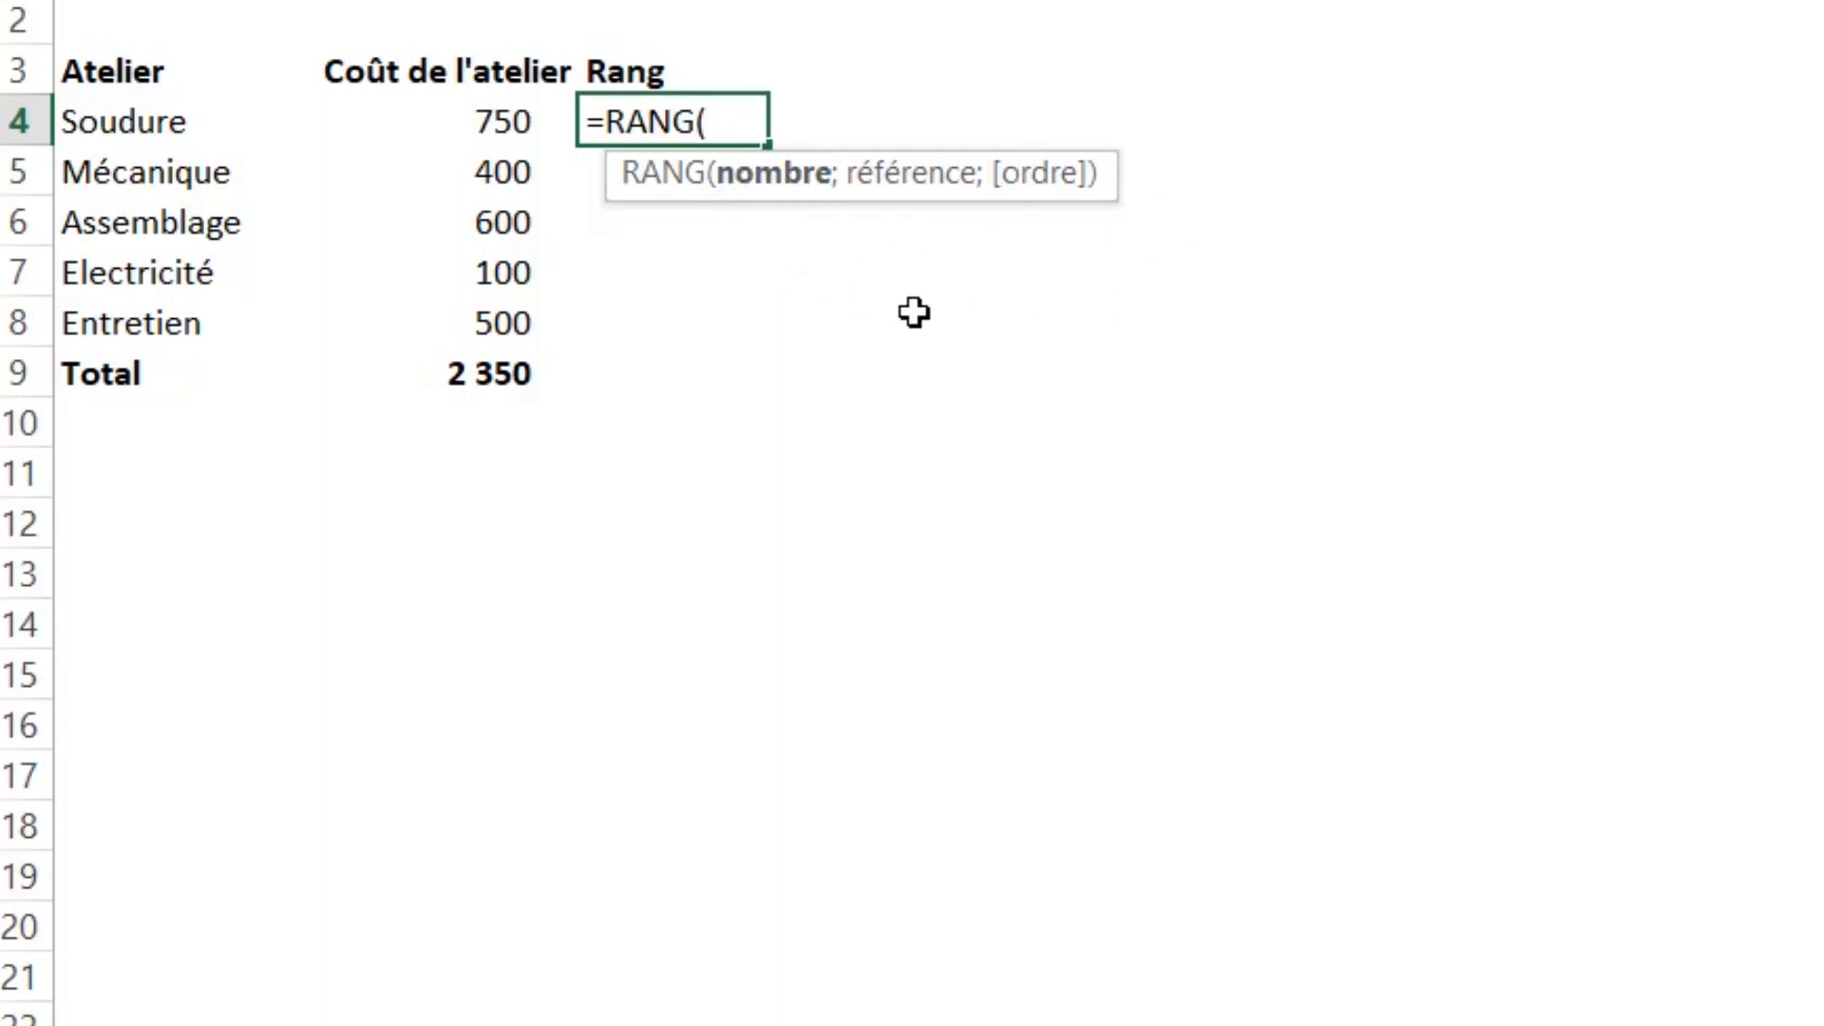
left_click(475, 118)
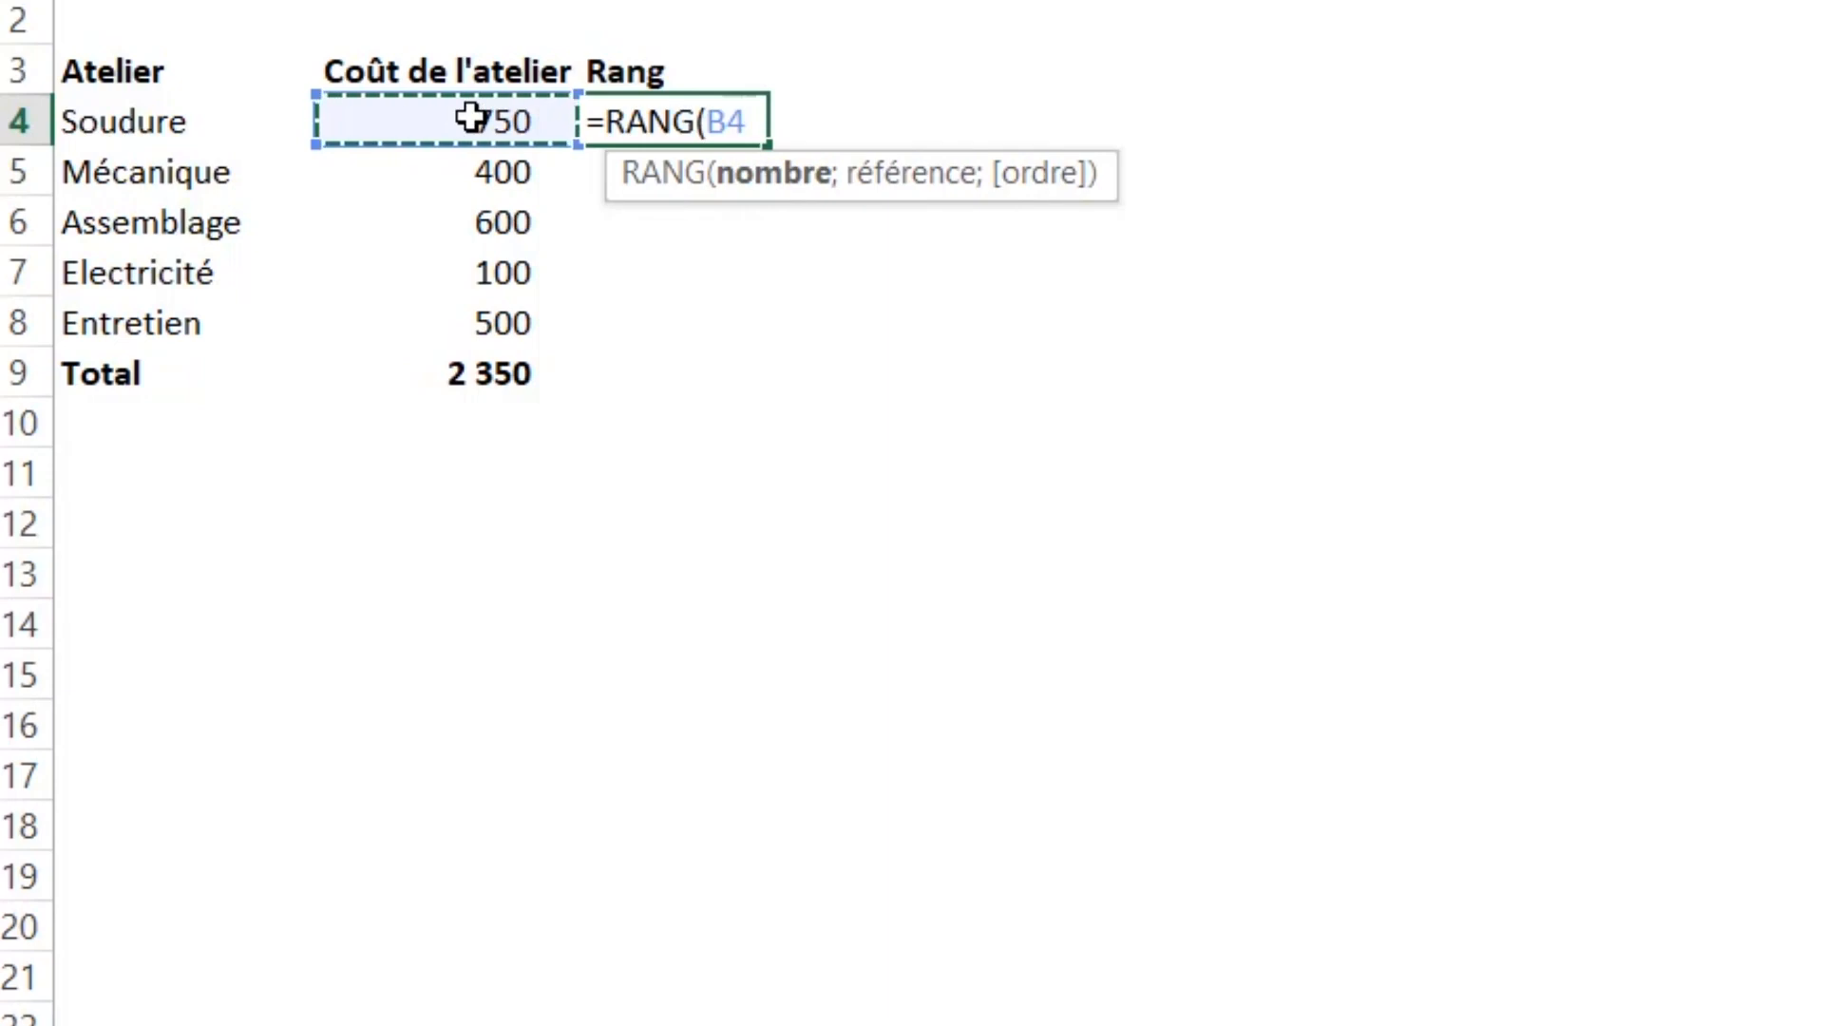
type(";")
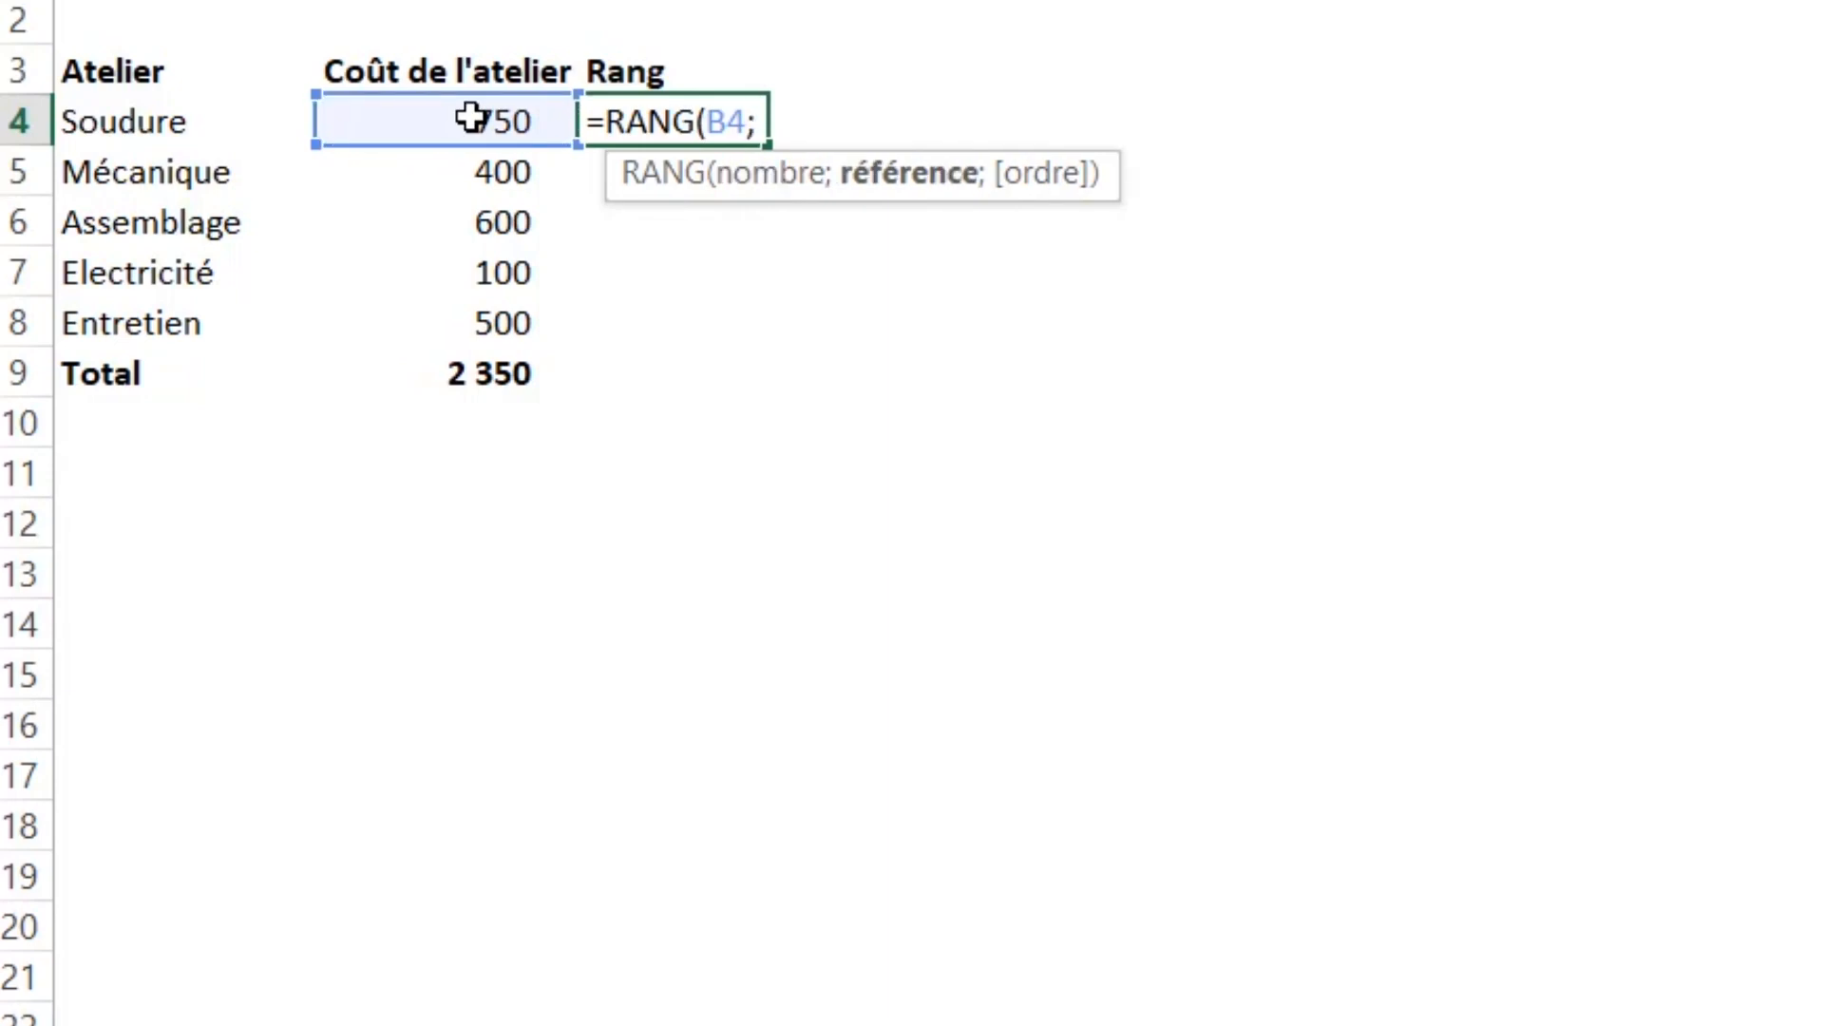
left_click_drag(471, 117, 457, 321)
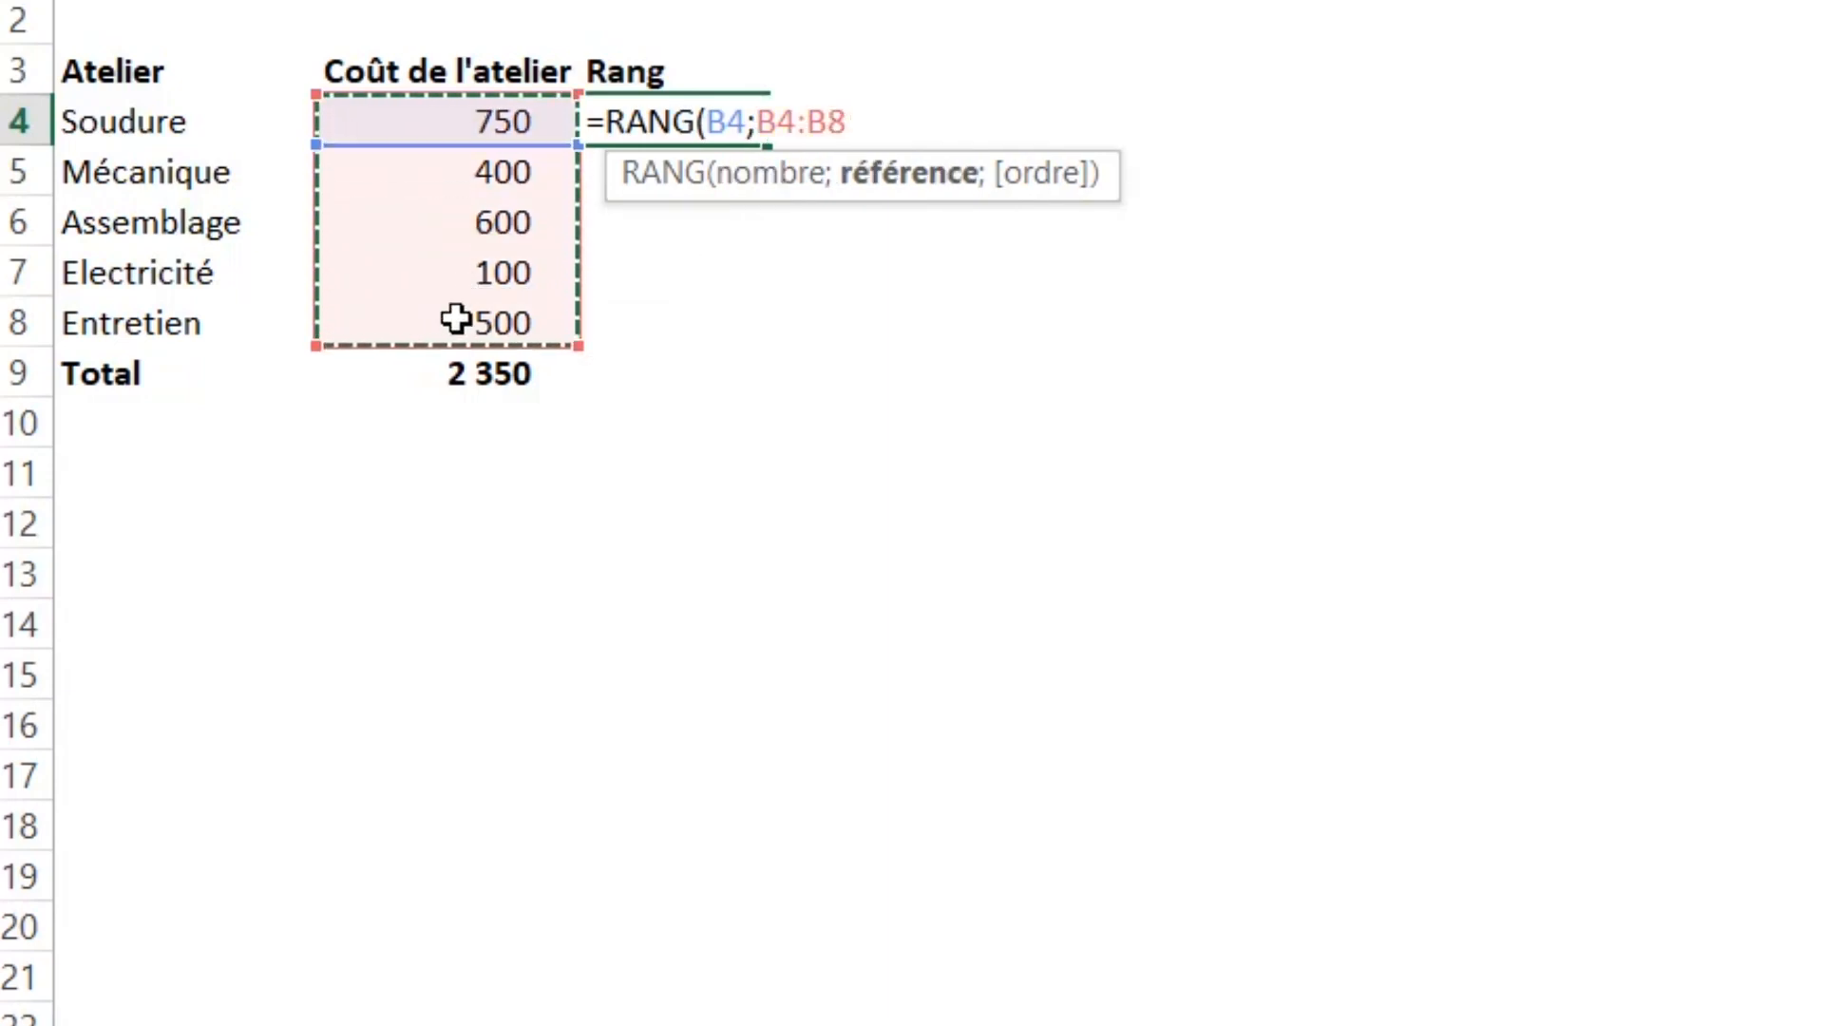
key("F4")
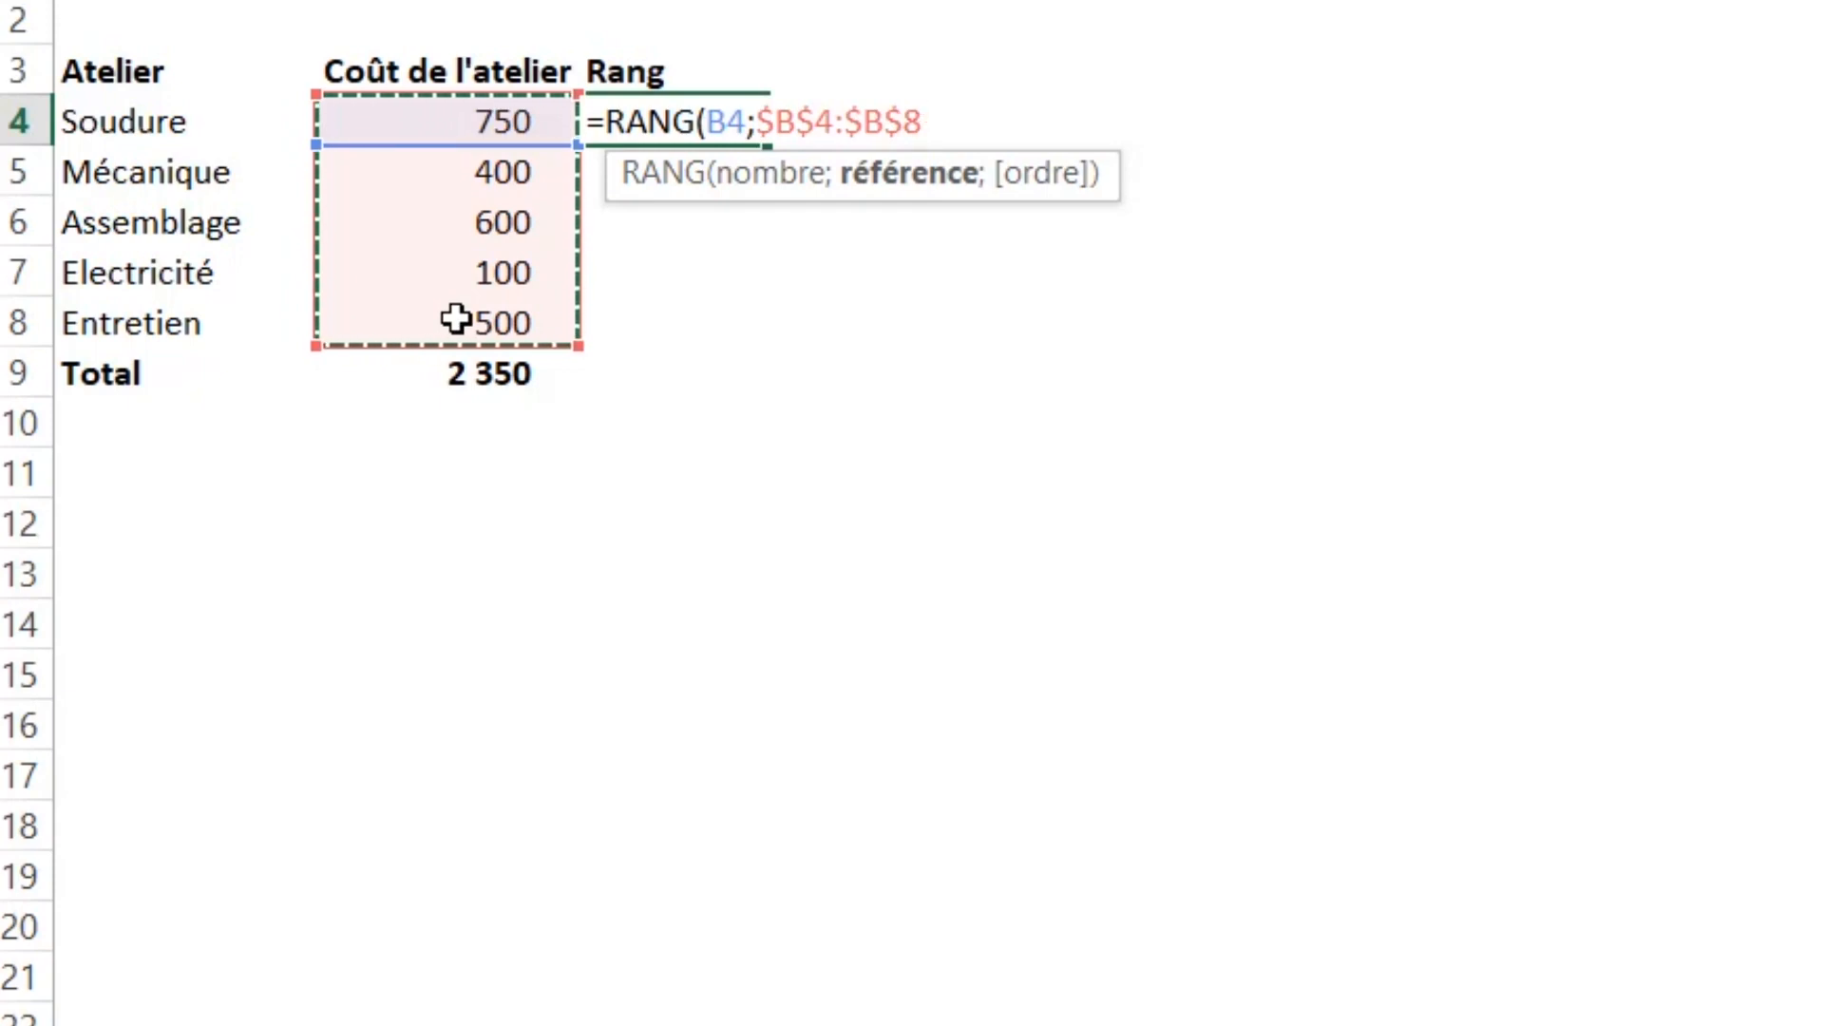
type(")")
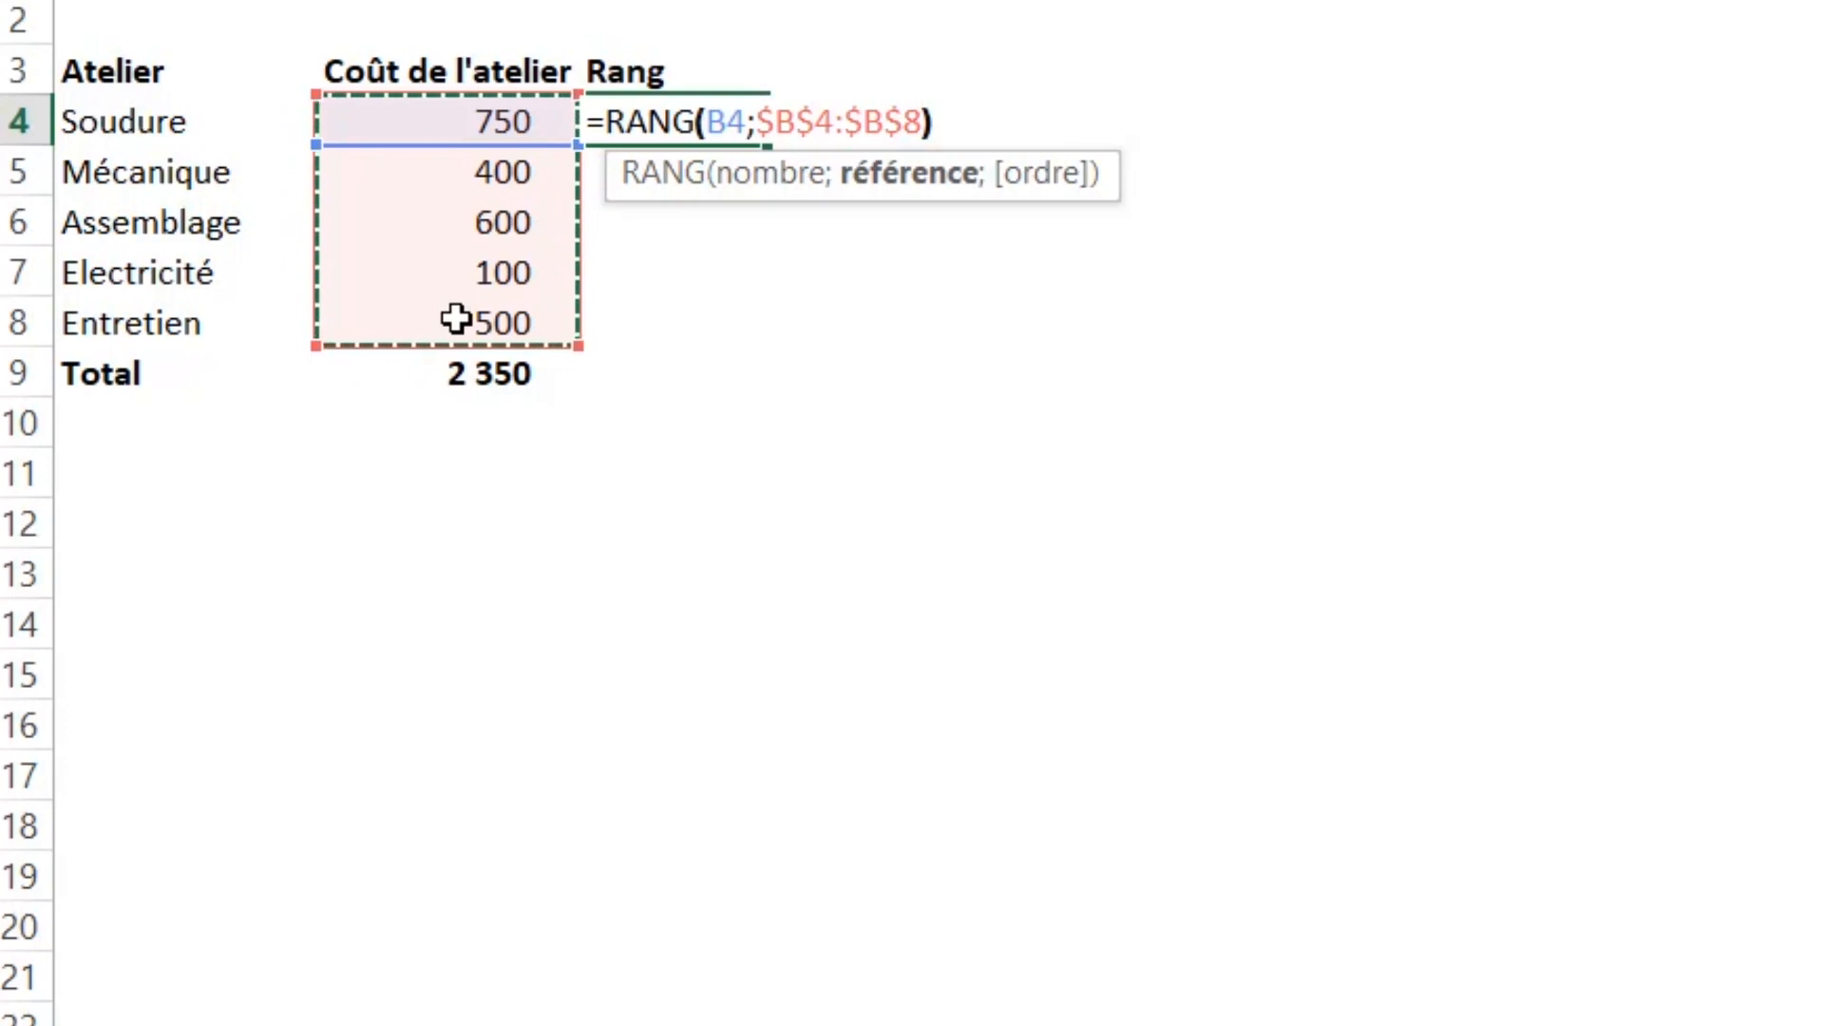
key("Return")
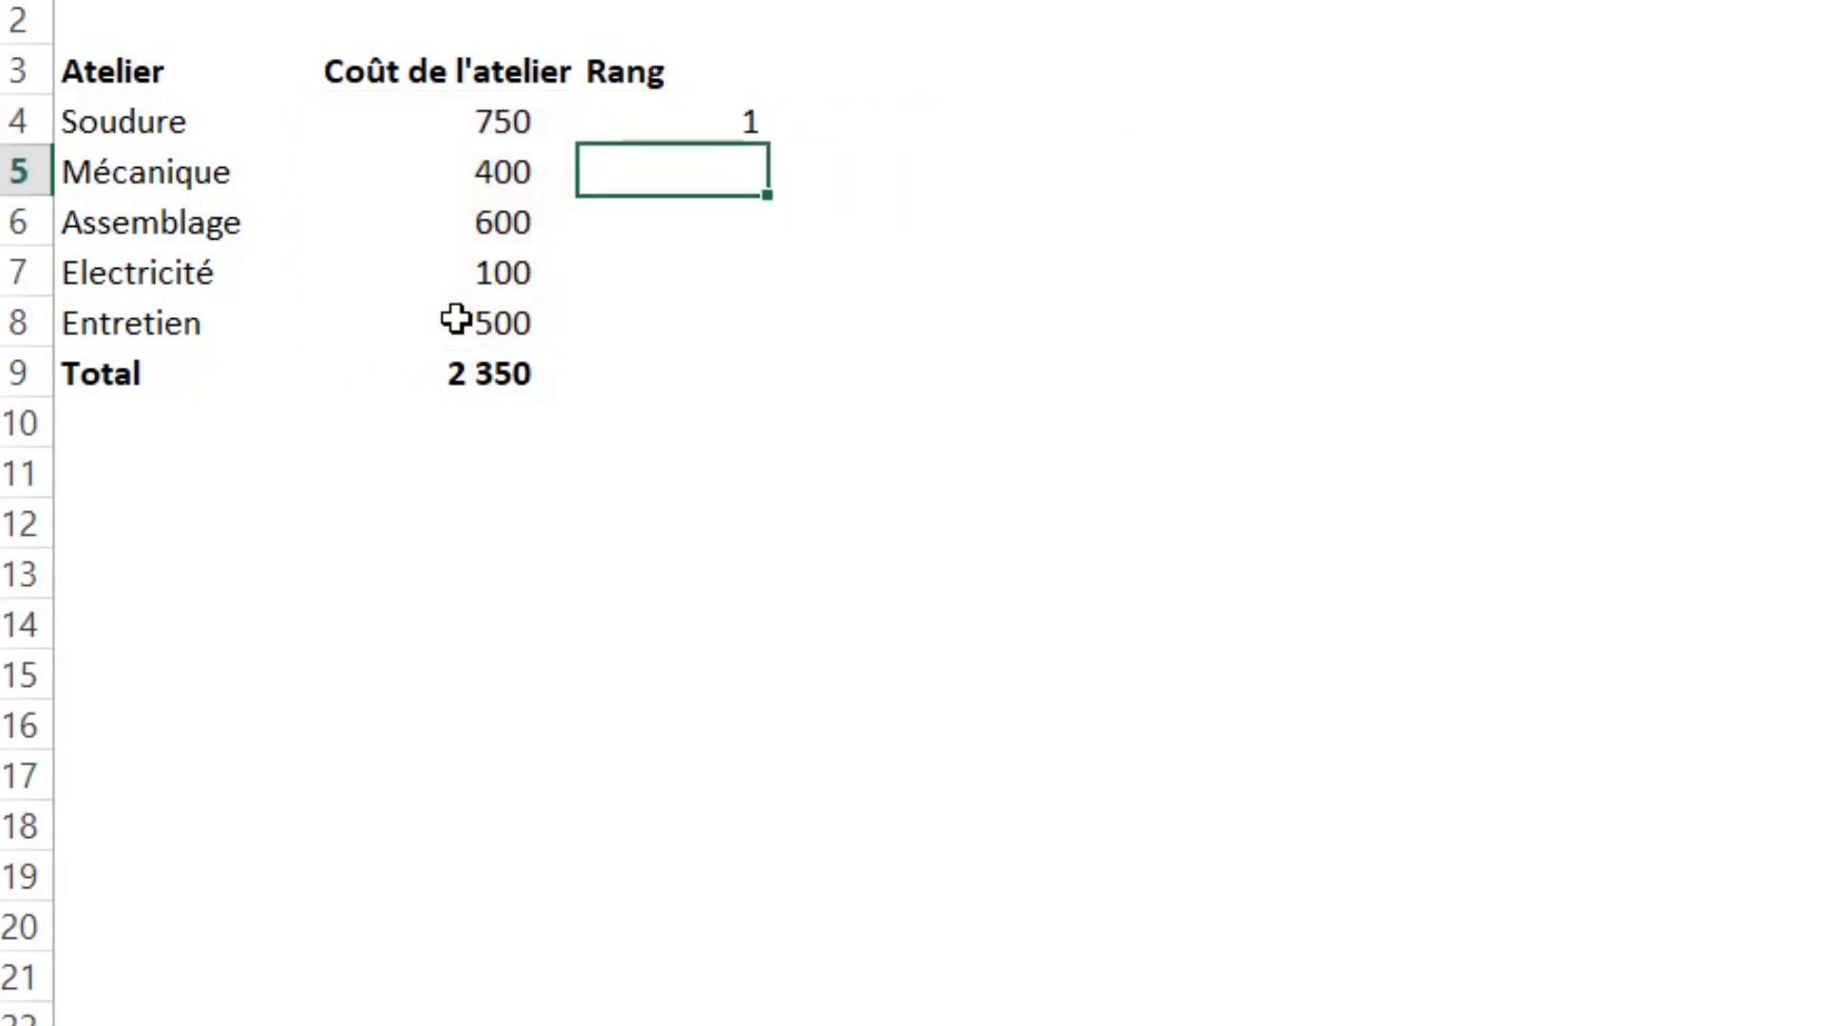
- Copy the rank formula from C4 down to C8 for the remaining workshops
left_click(581, 142)
left_click(237, 127)
left_click(474, 128)
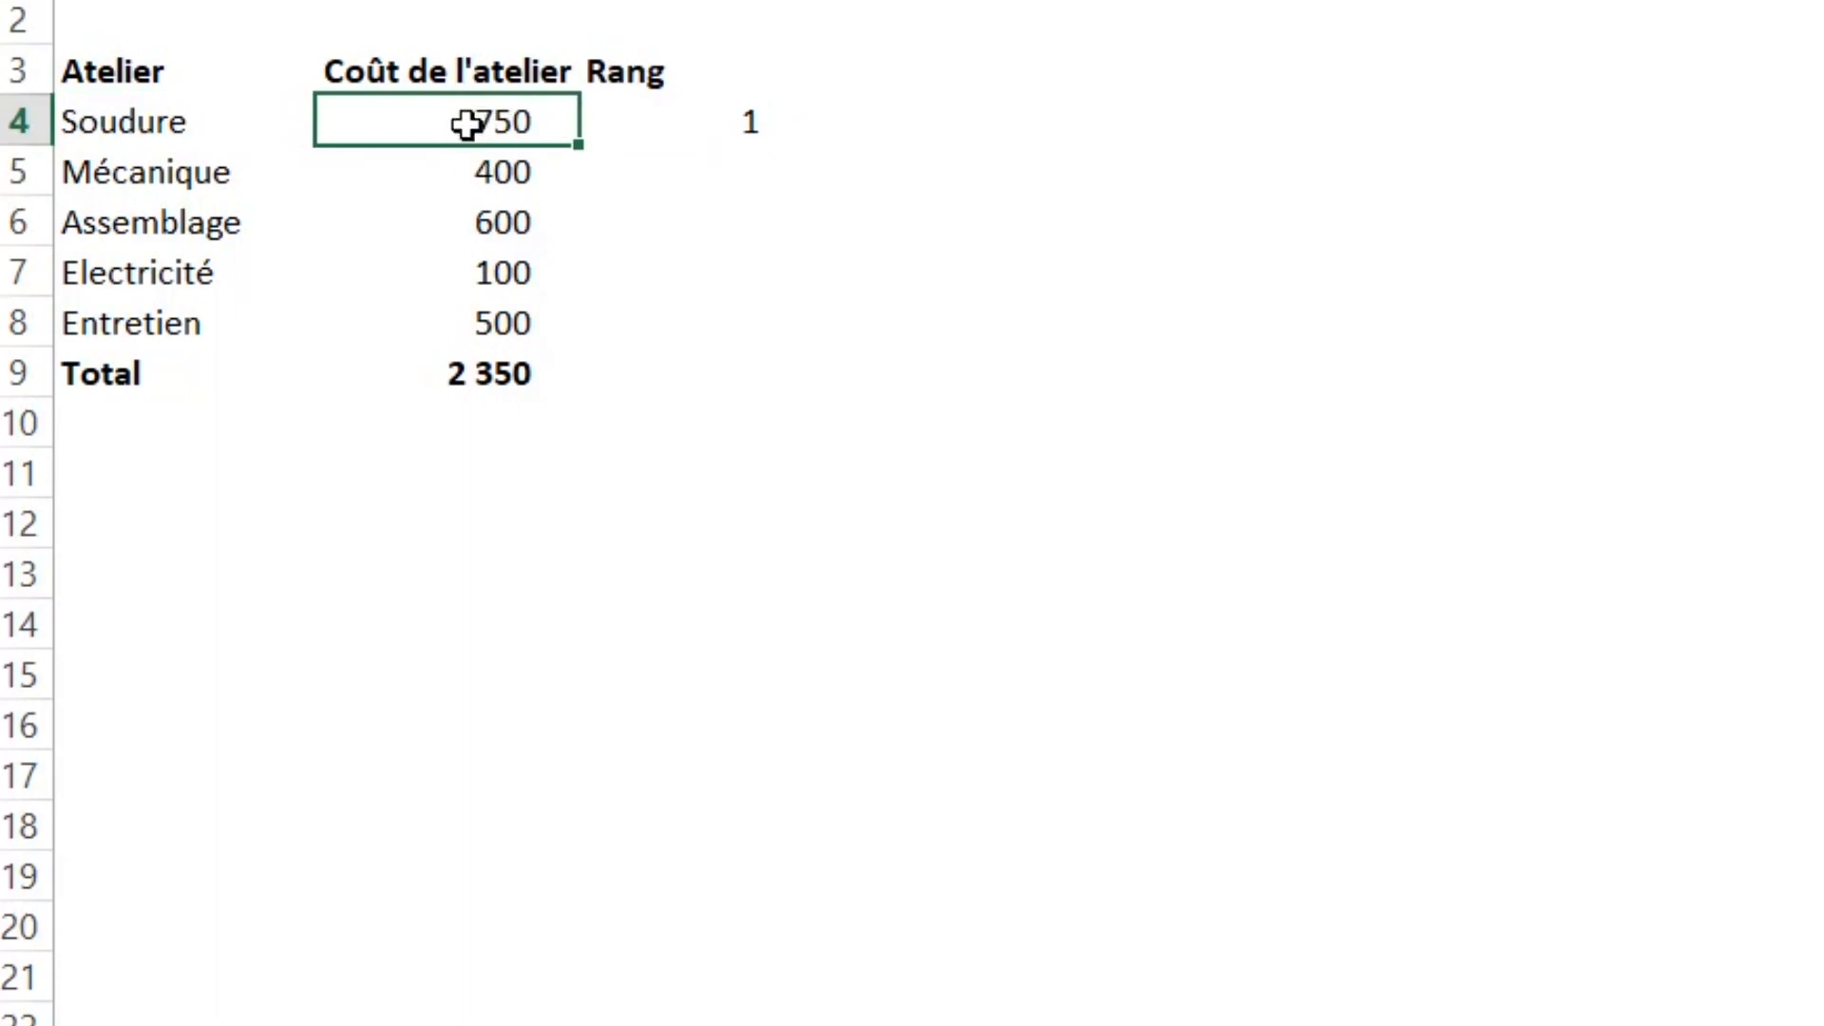
left_click(707, 131)
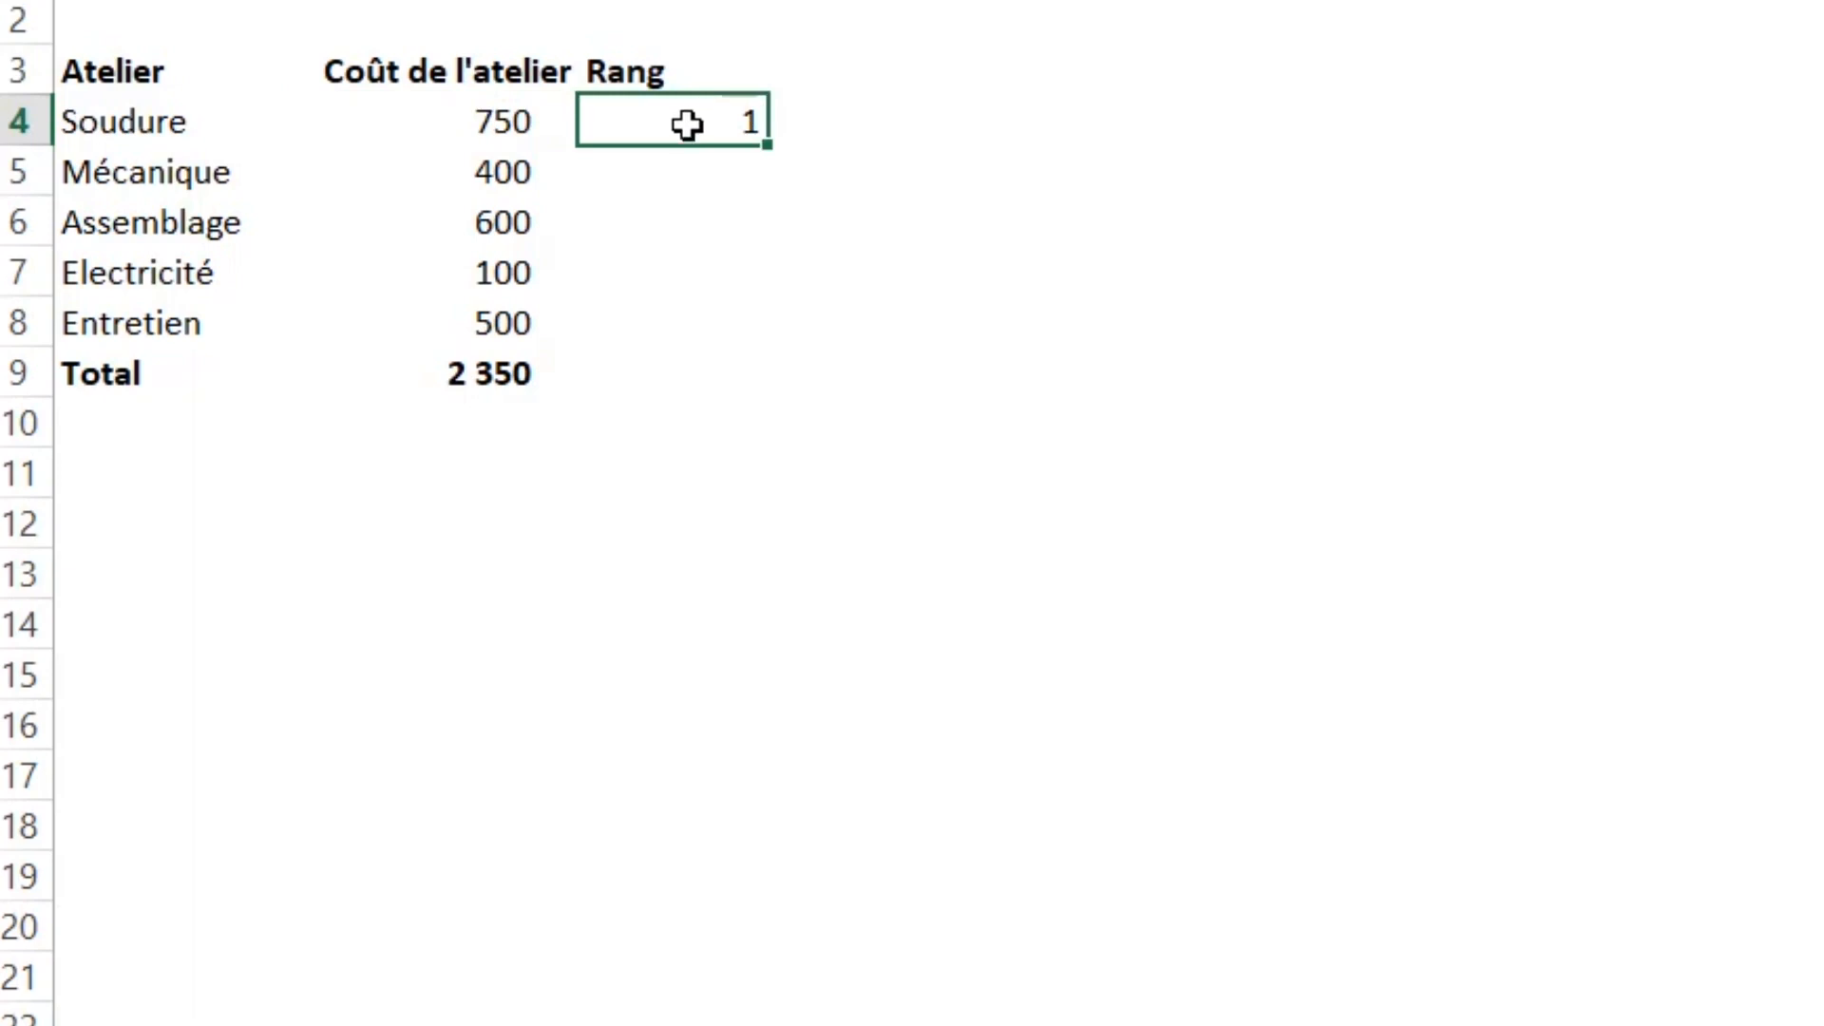
left_click_drag(767, 145, 741, 344)
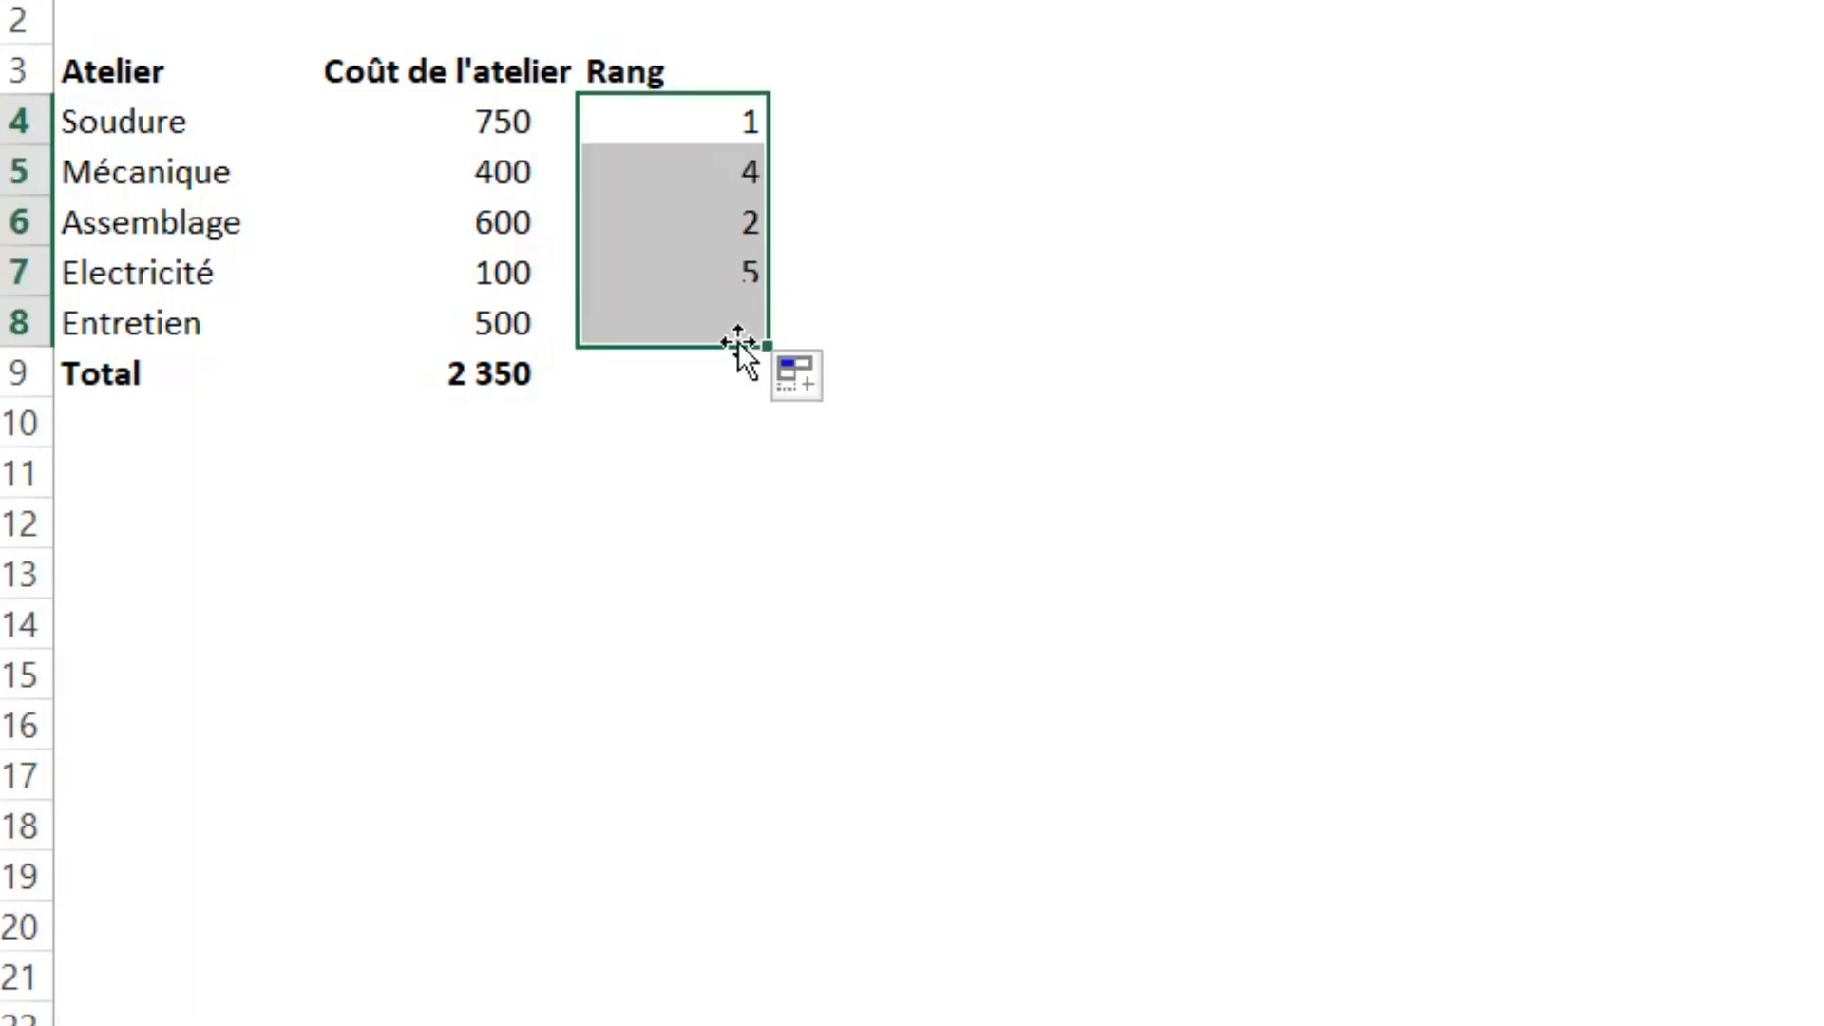
left_click_drag(673, 114, 684, 317)
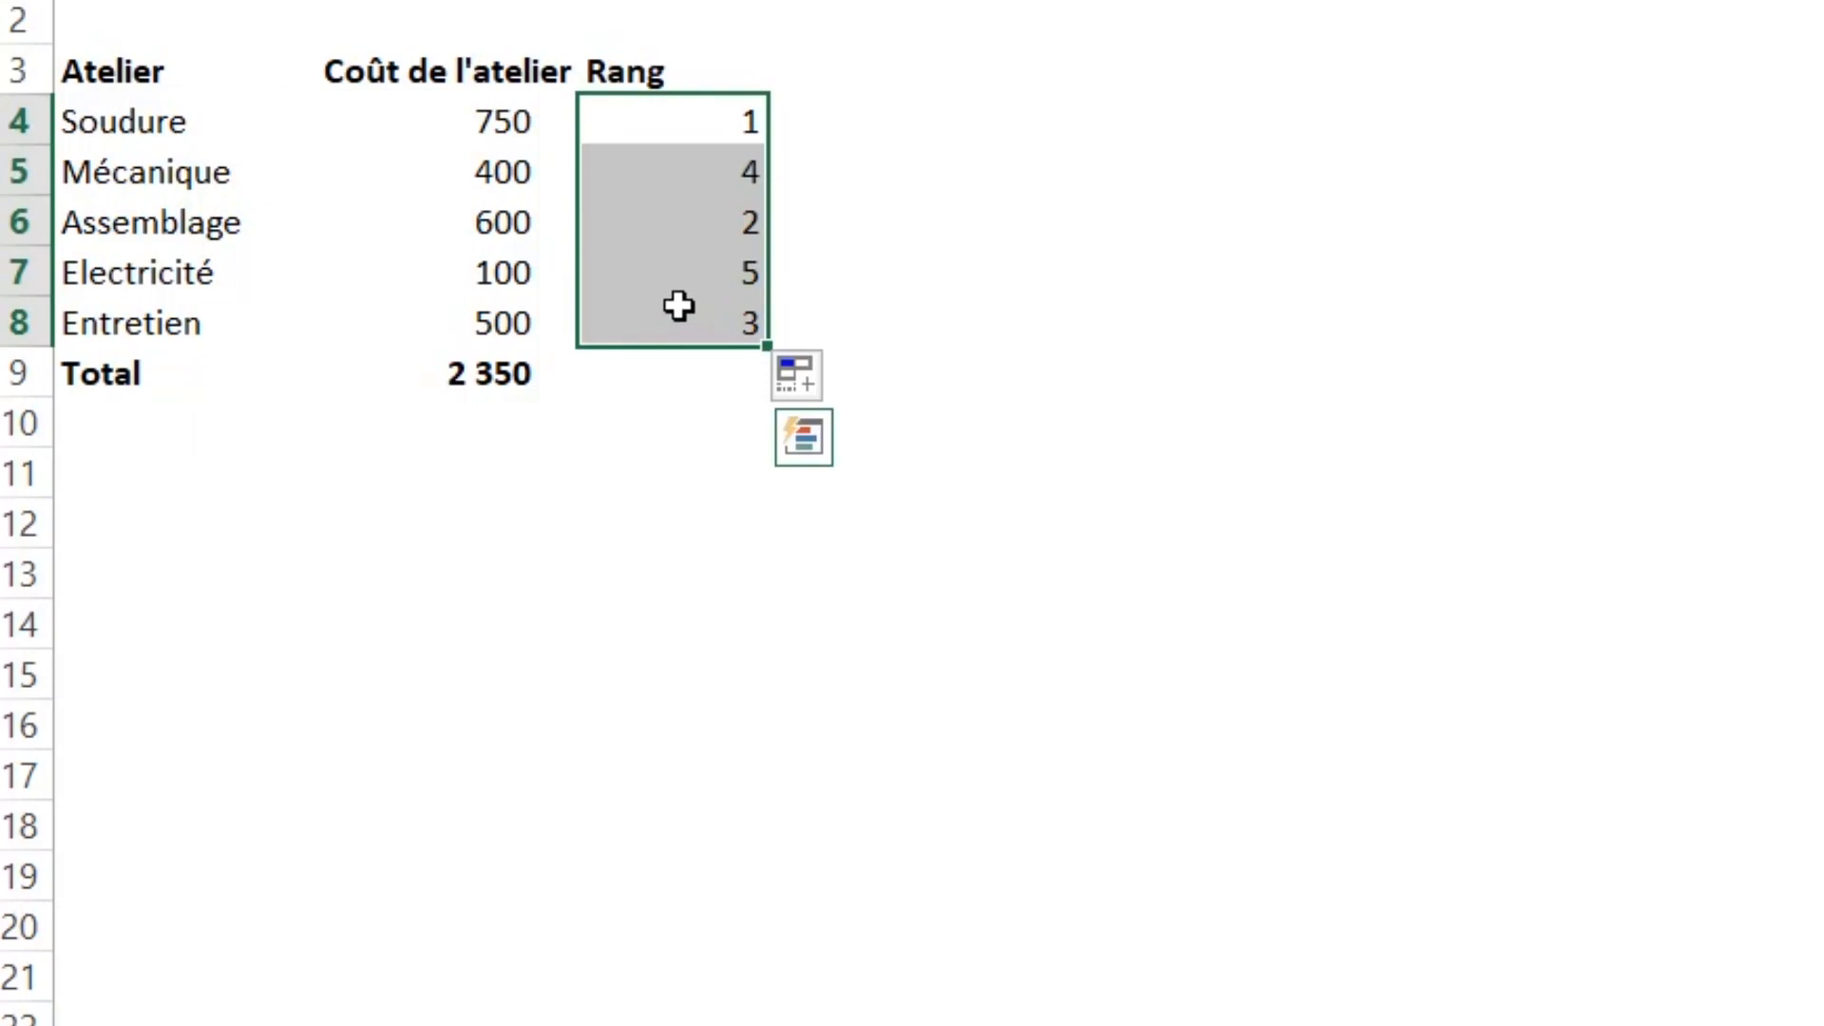
- Add the header "Rang Graphique" in F3 and fill F4 to F8 with the series 1 to 5
left_click(1221, 85)
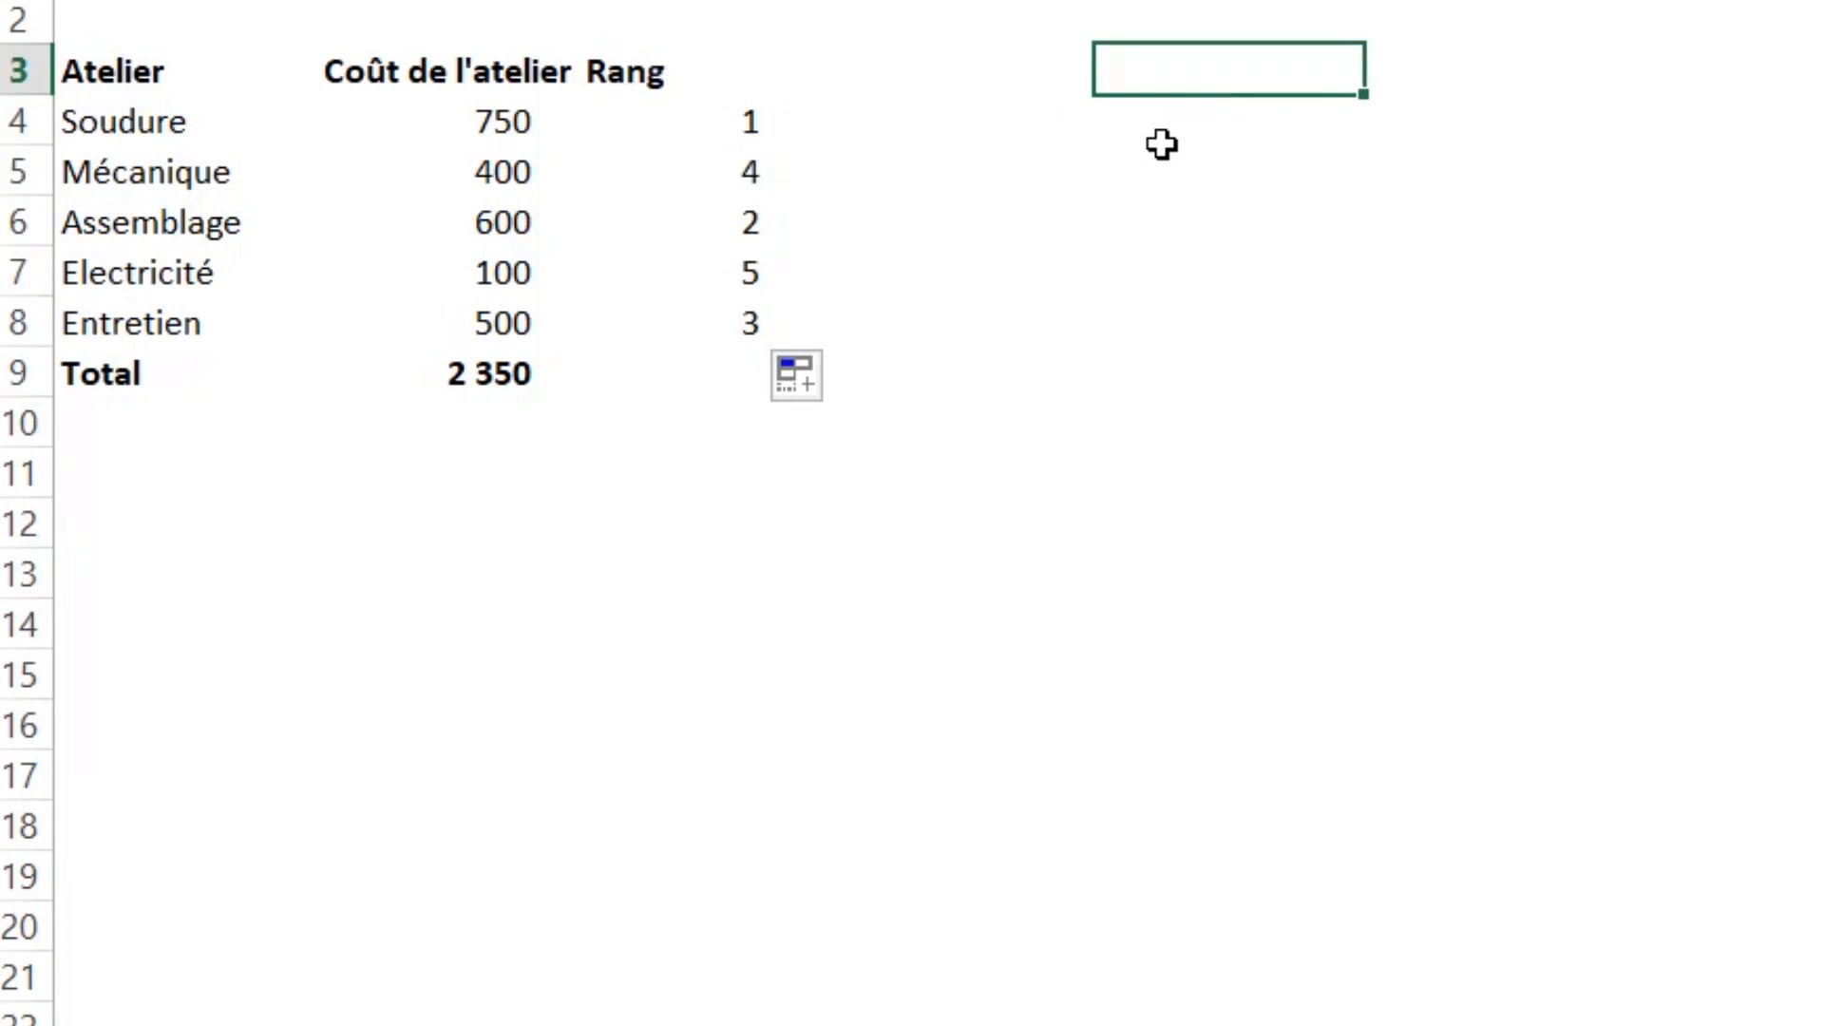
type("Rang ")
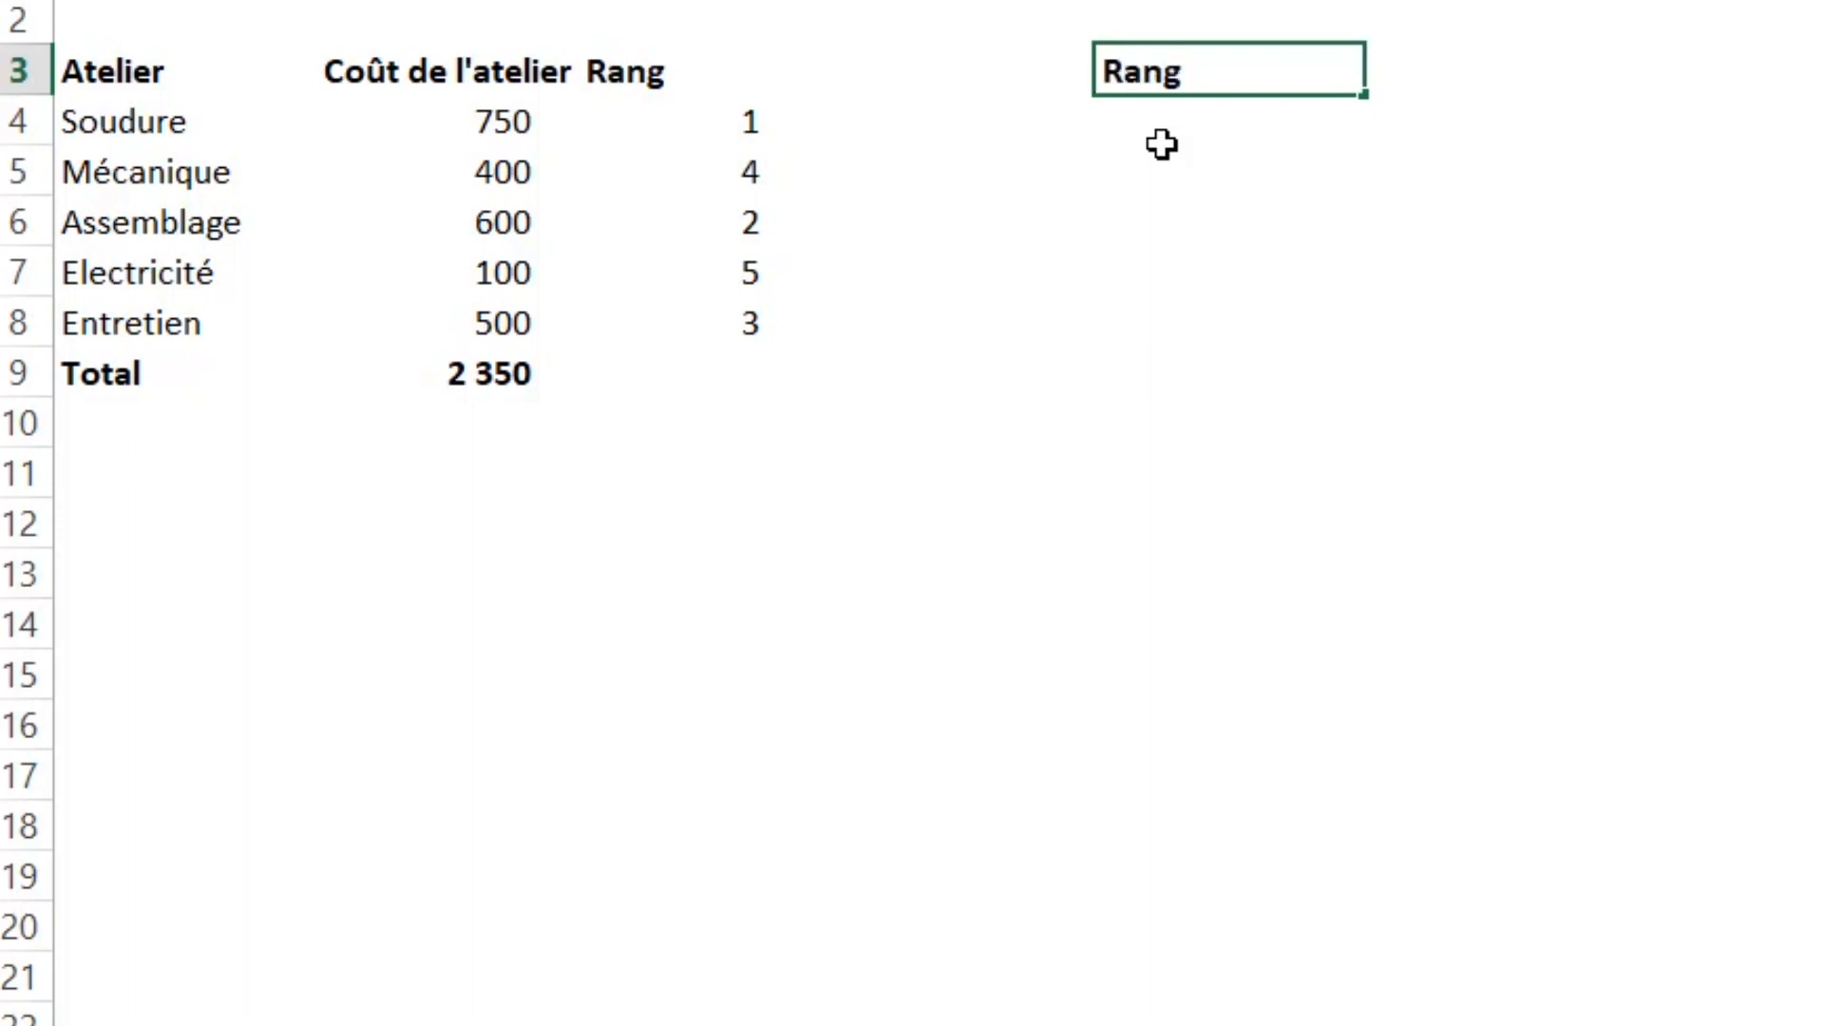
type("Graphique")
key("Return")
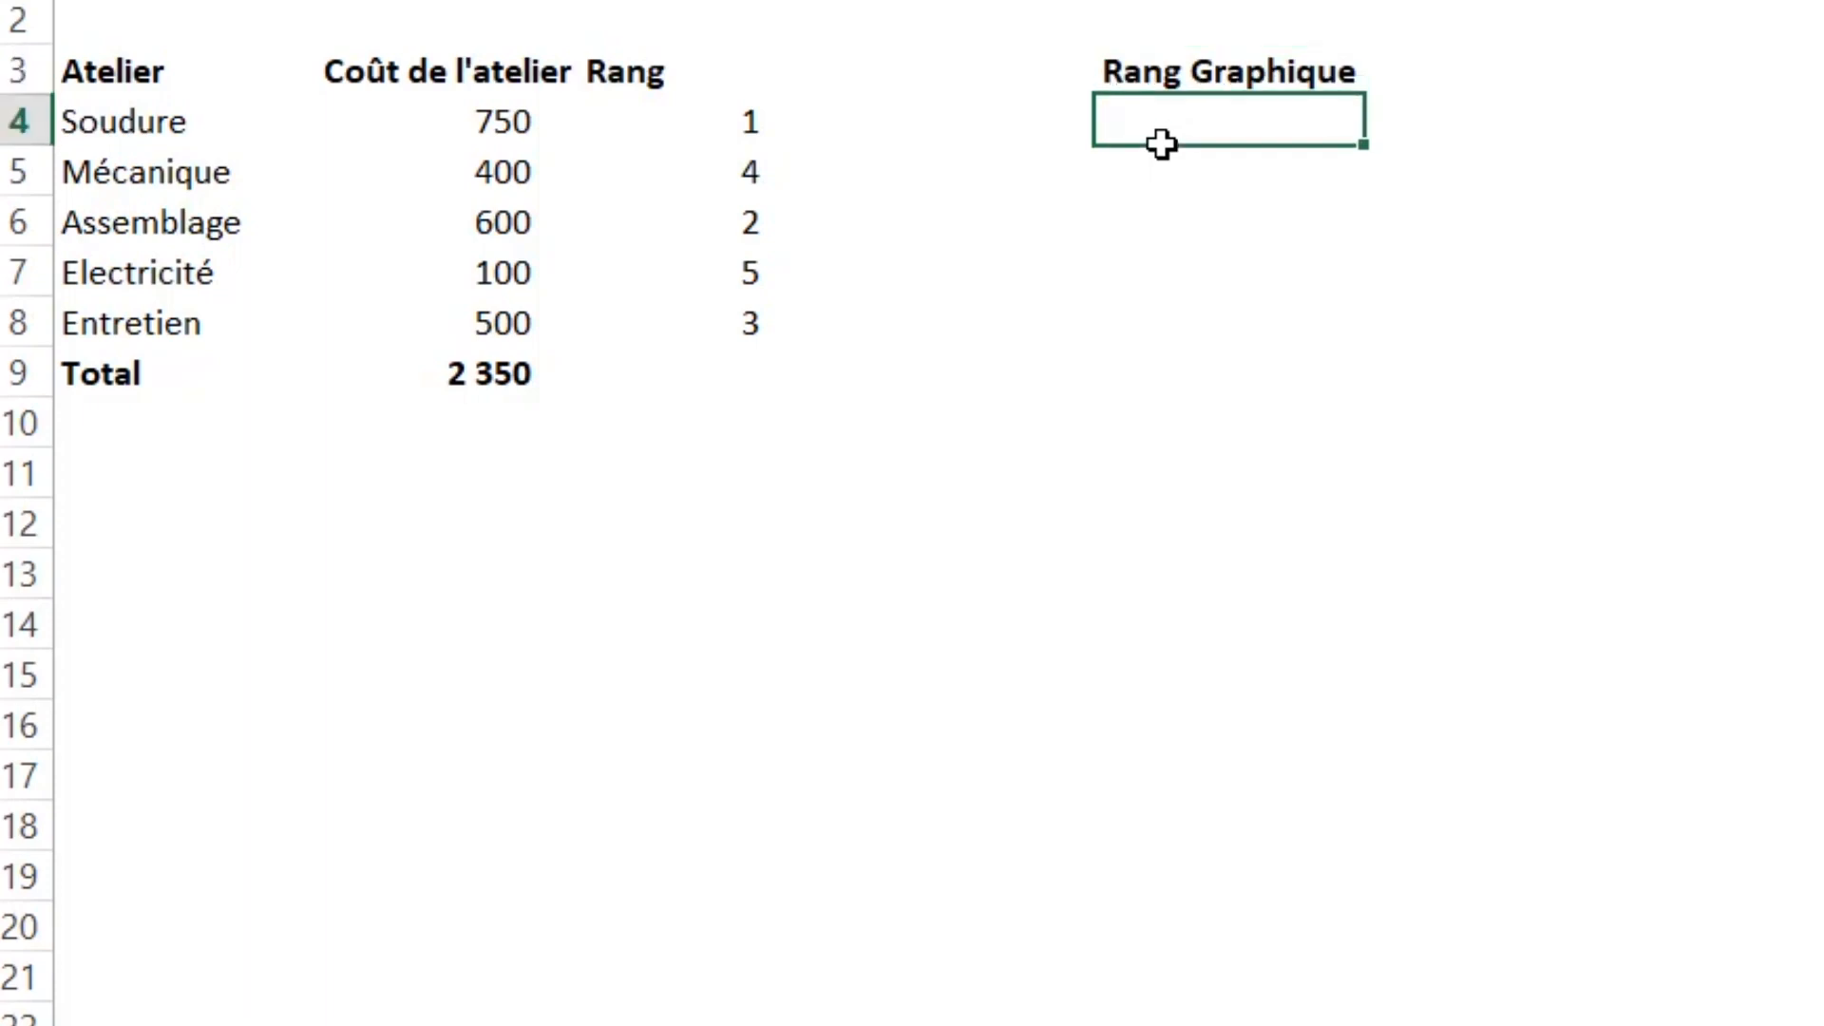
type("1")
key("Return")
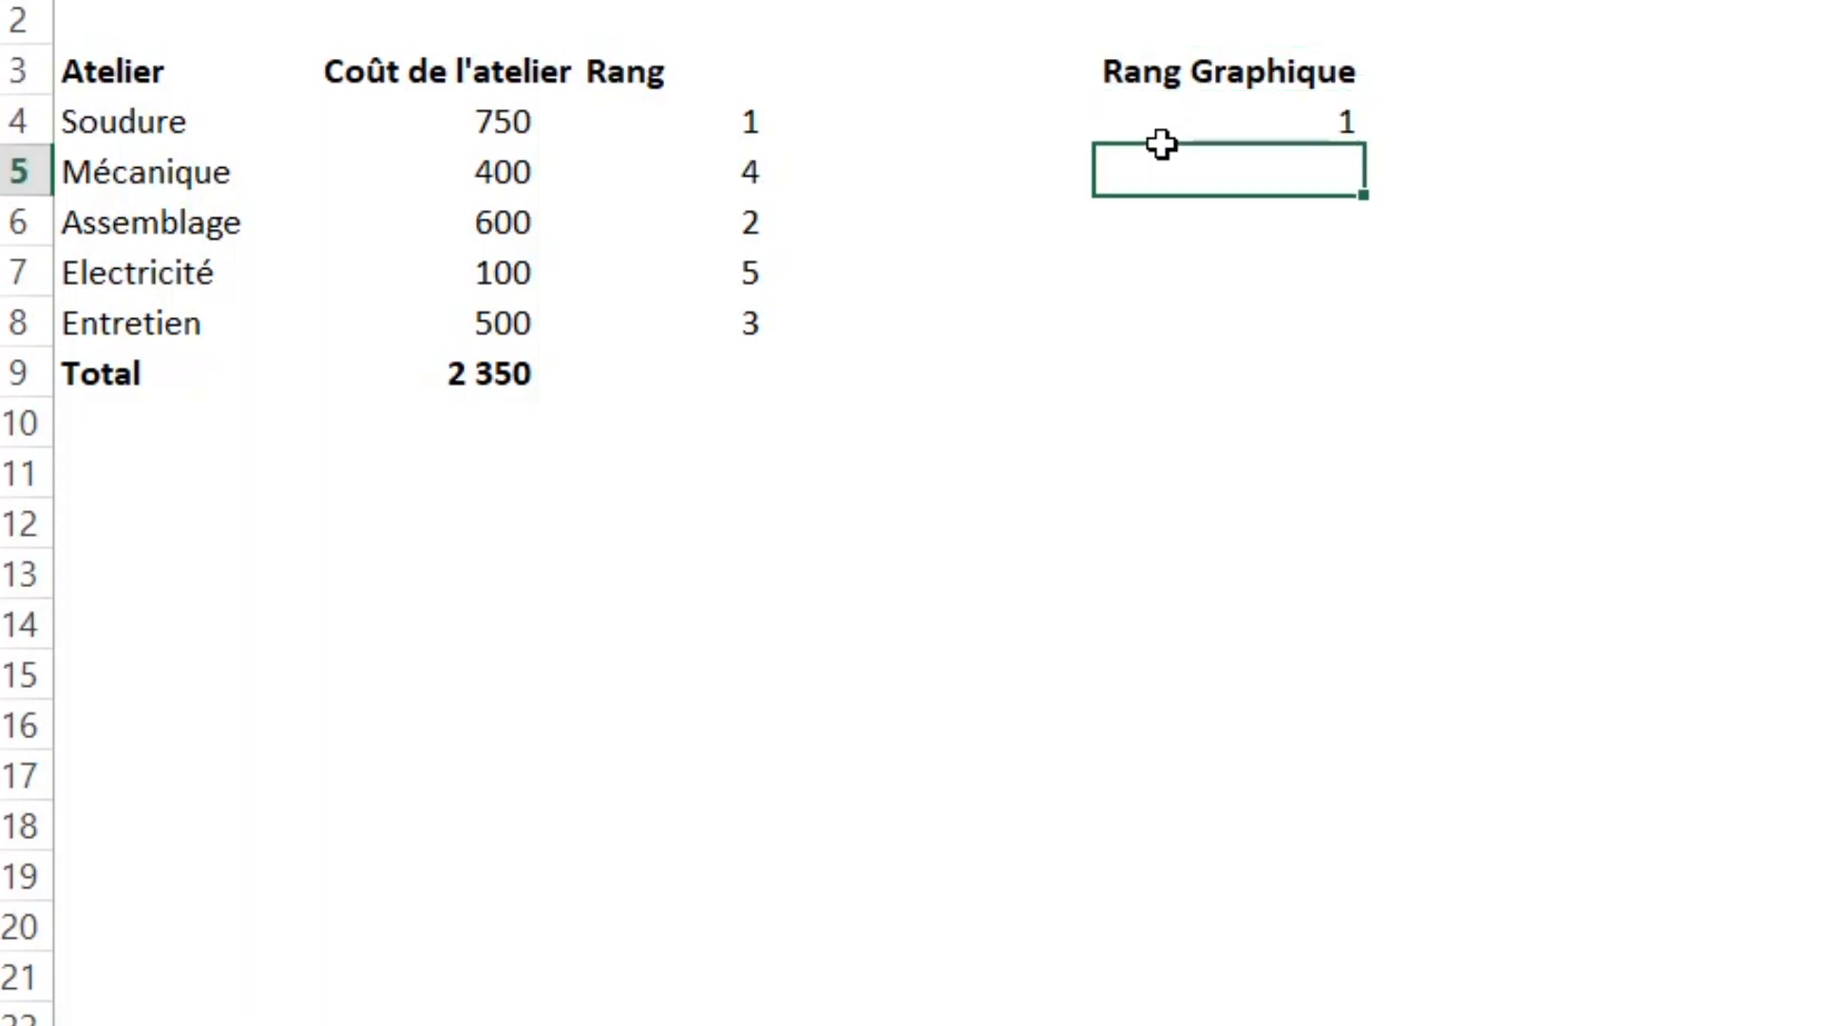
key("Return")
left_click_drag(1161, 139, 1382, 337)
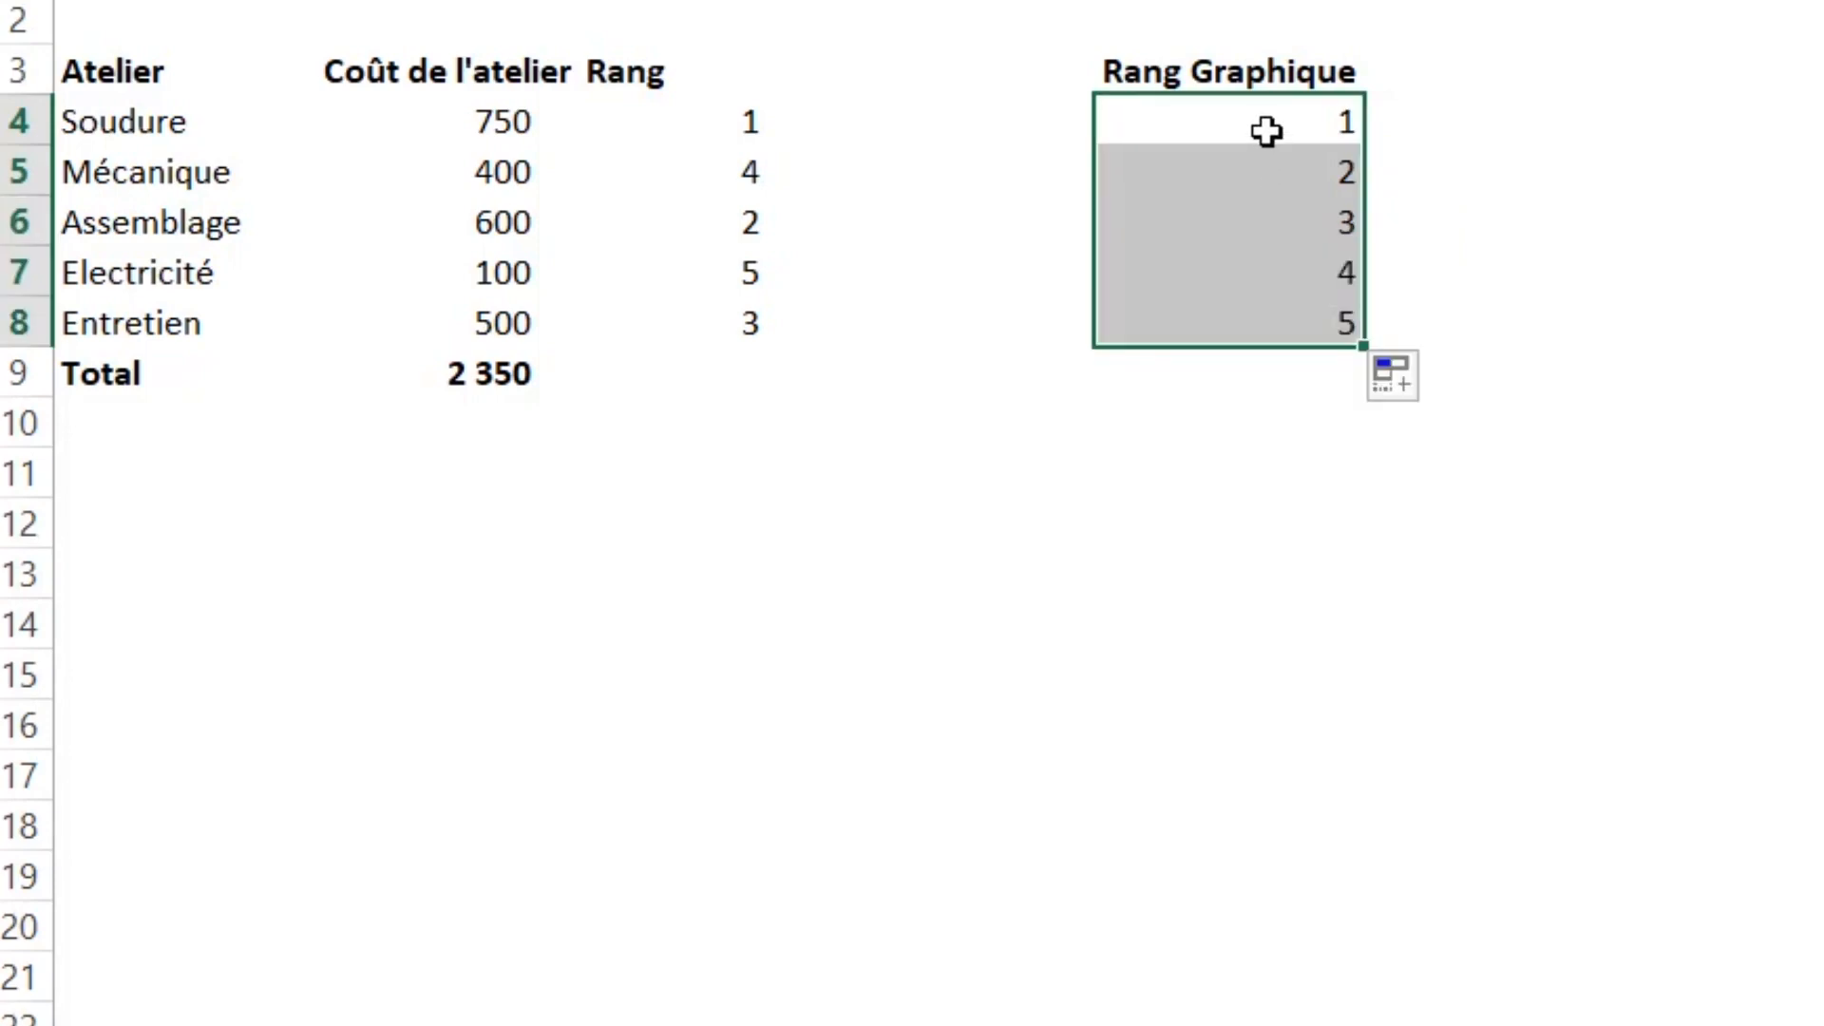
left_click(1262, 217)
- Add the header "Atelier" in G3, beside the "Rang Graphique" column
left_click(1491, 76)
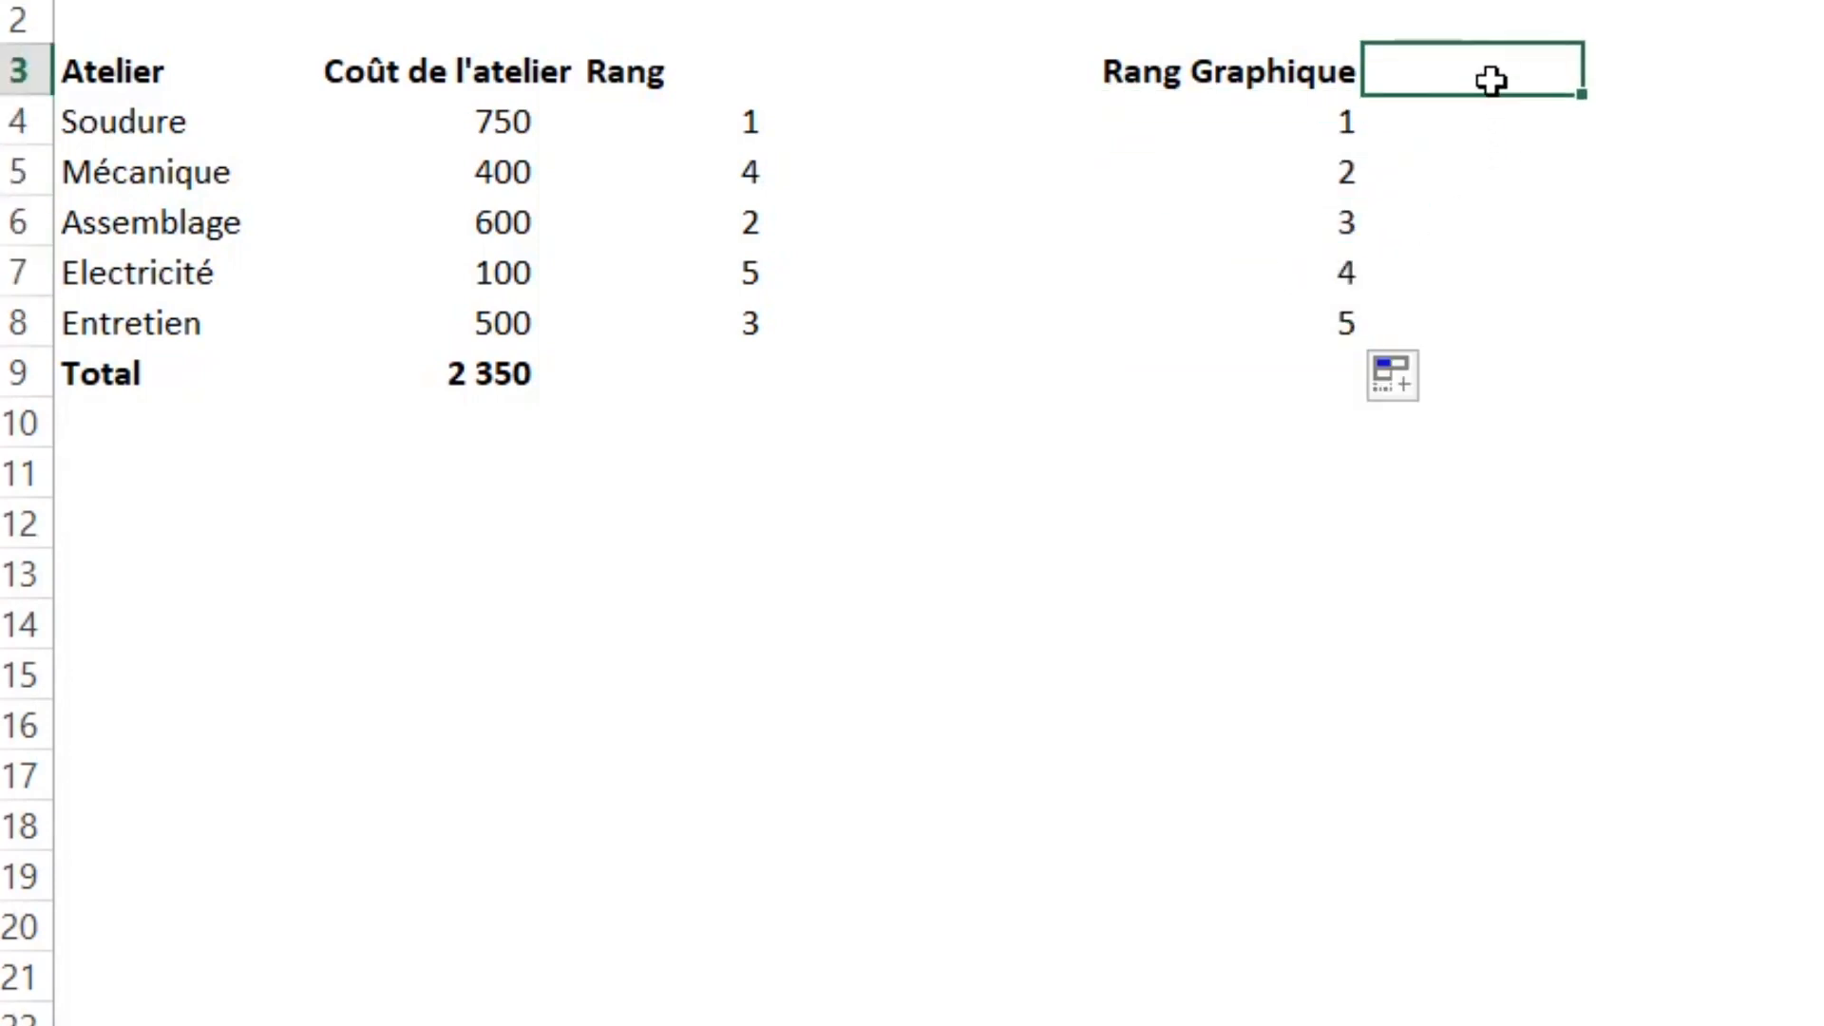
type("Atelier")
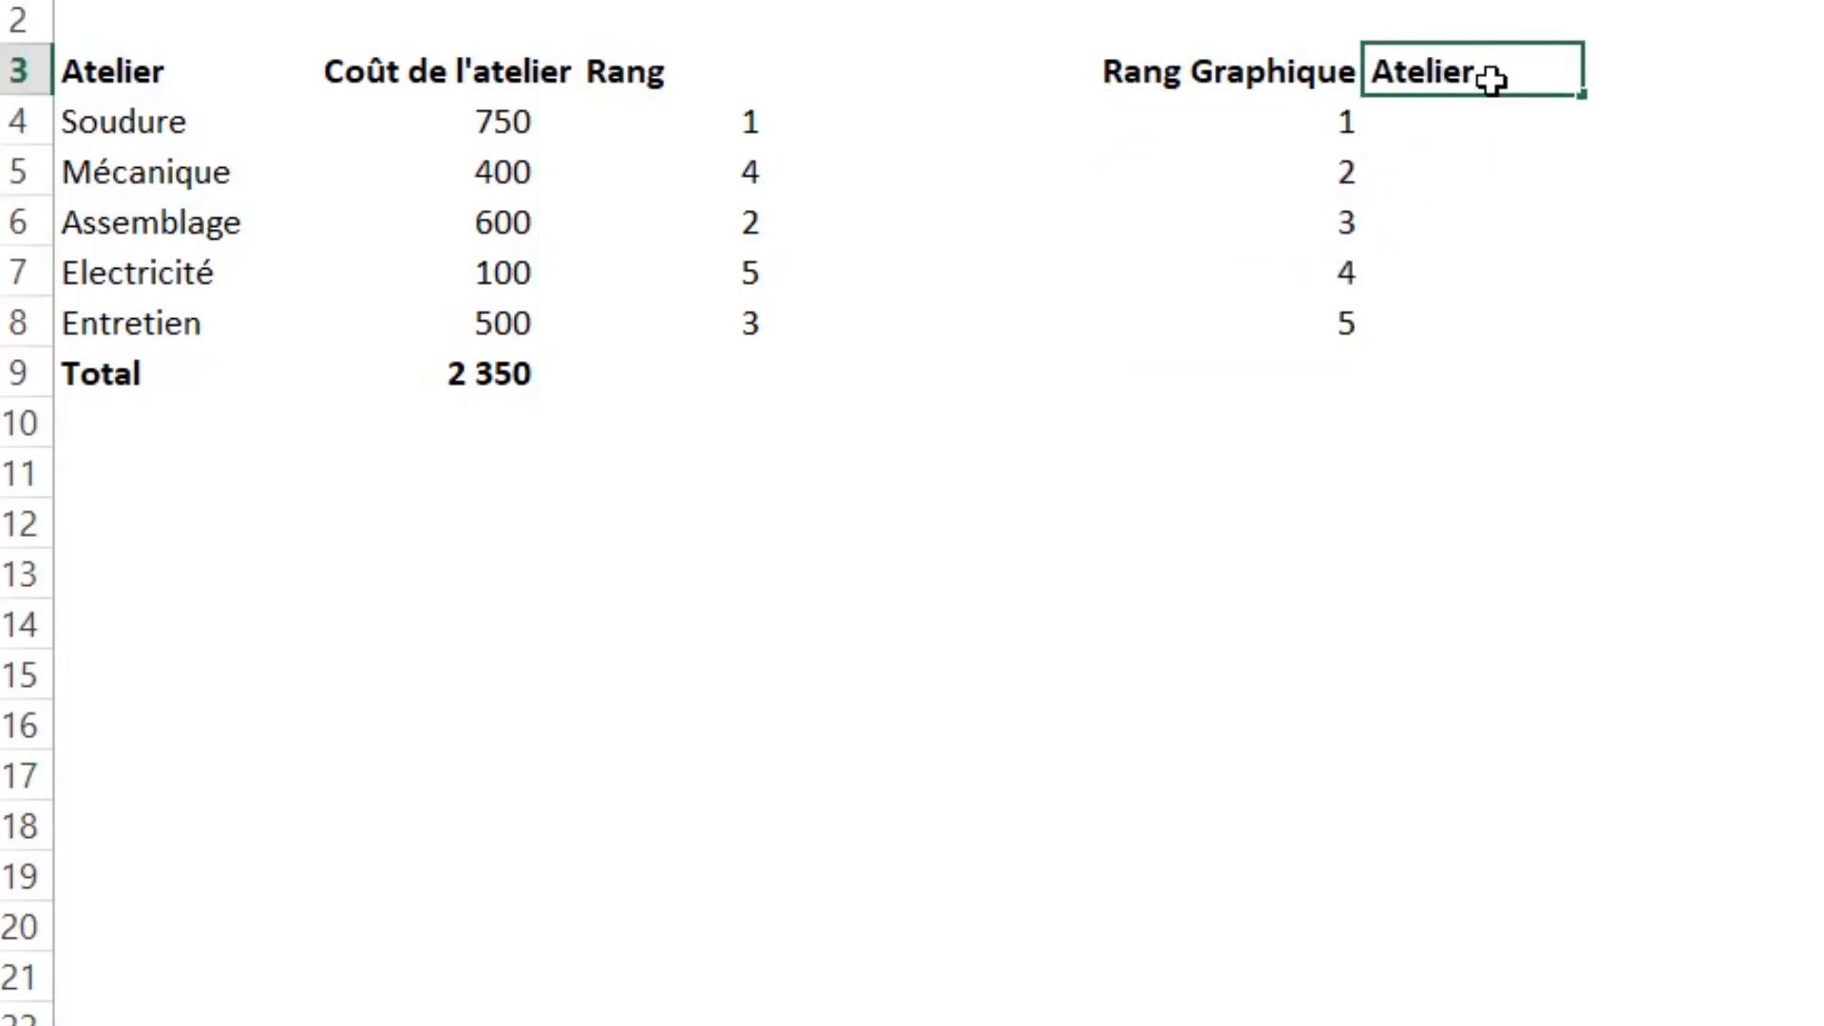
key("Return")
left_click_drag(1278, 139, 1296, 325)
- Start an INDEX formula in G4 with the absolute workshop-name range $A$4:$A$8 as its array
left_click(1478, 110)
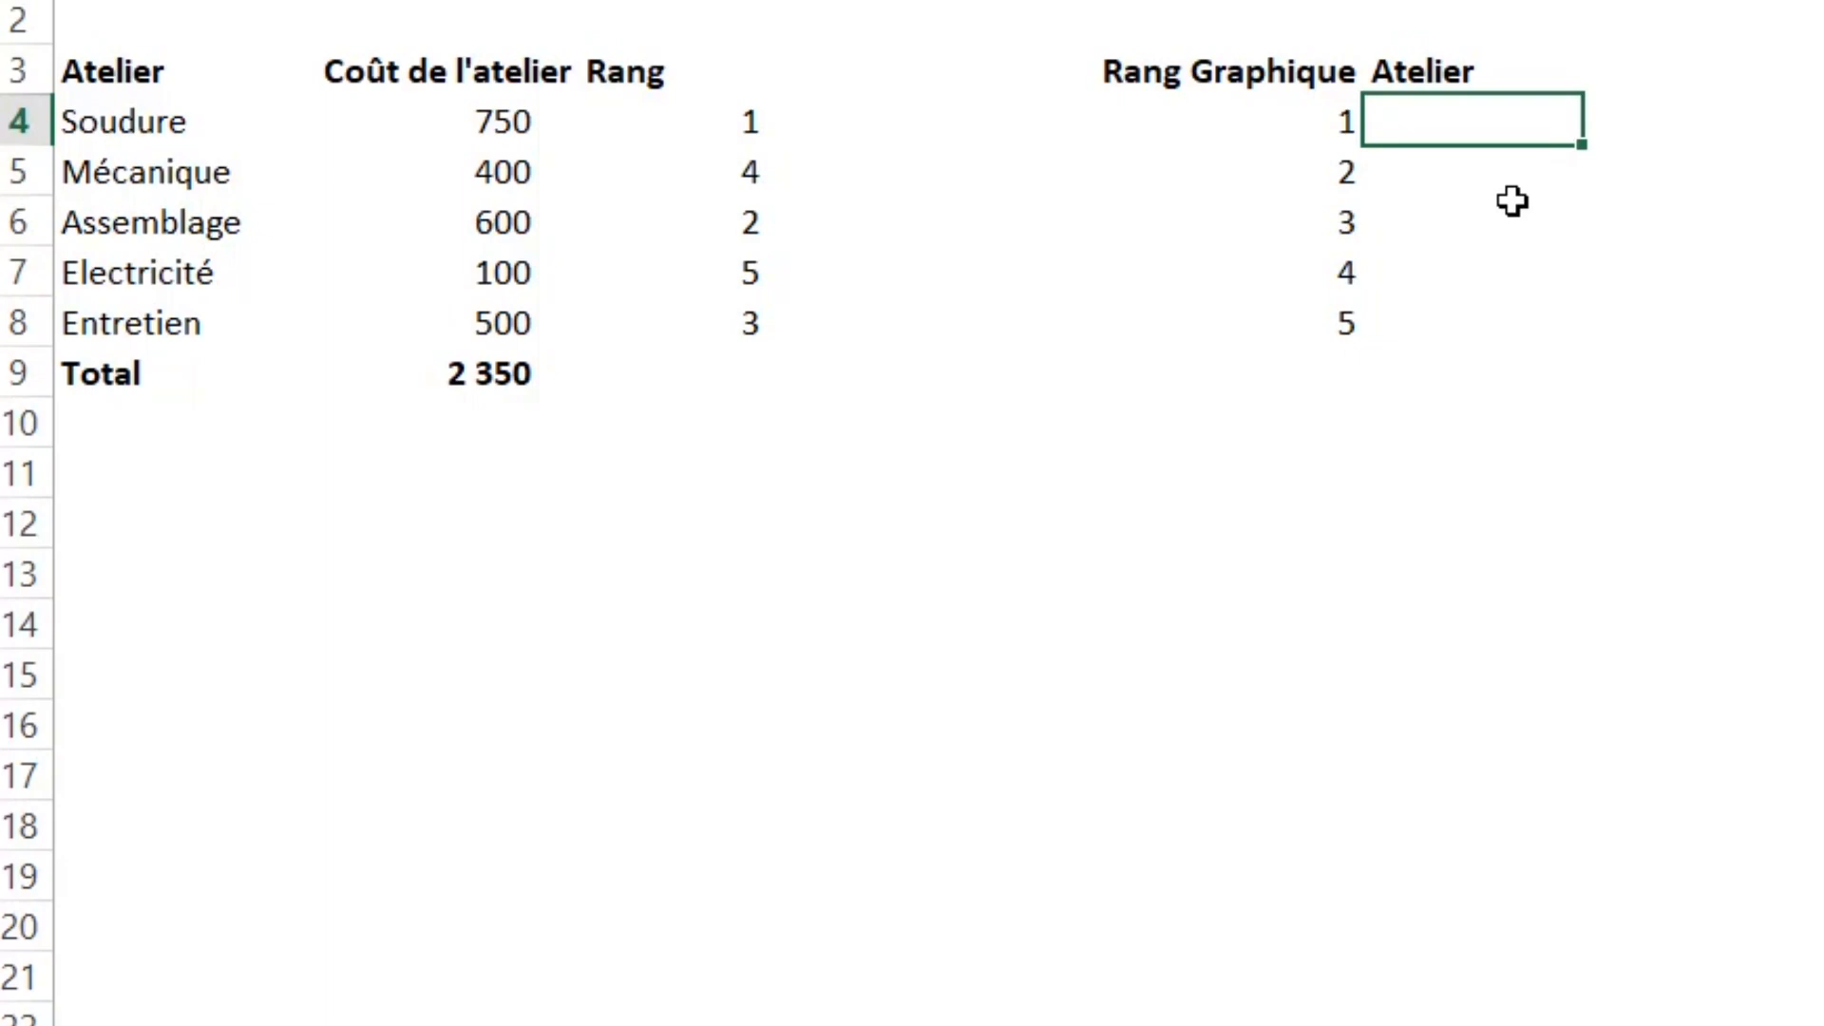
left_click_drag(162, 9, 836, 527)
left_click(1446, 114)
type("=")
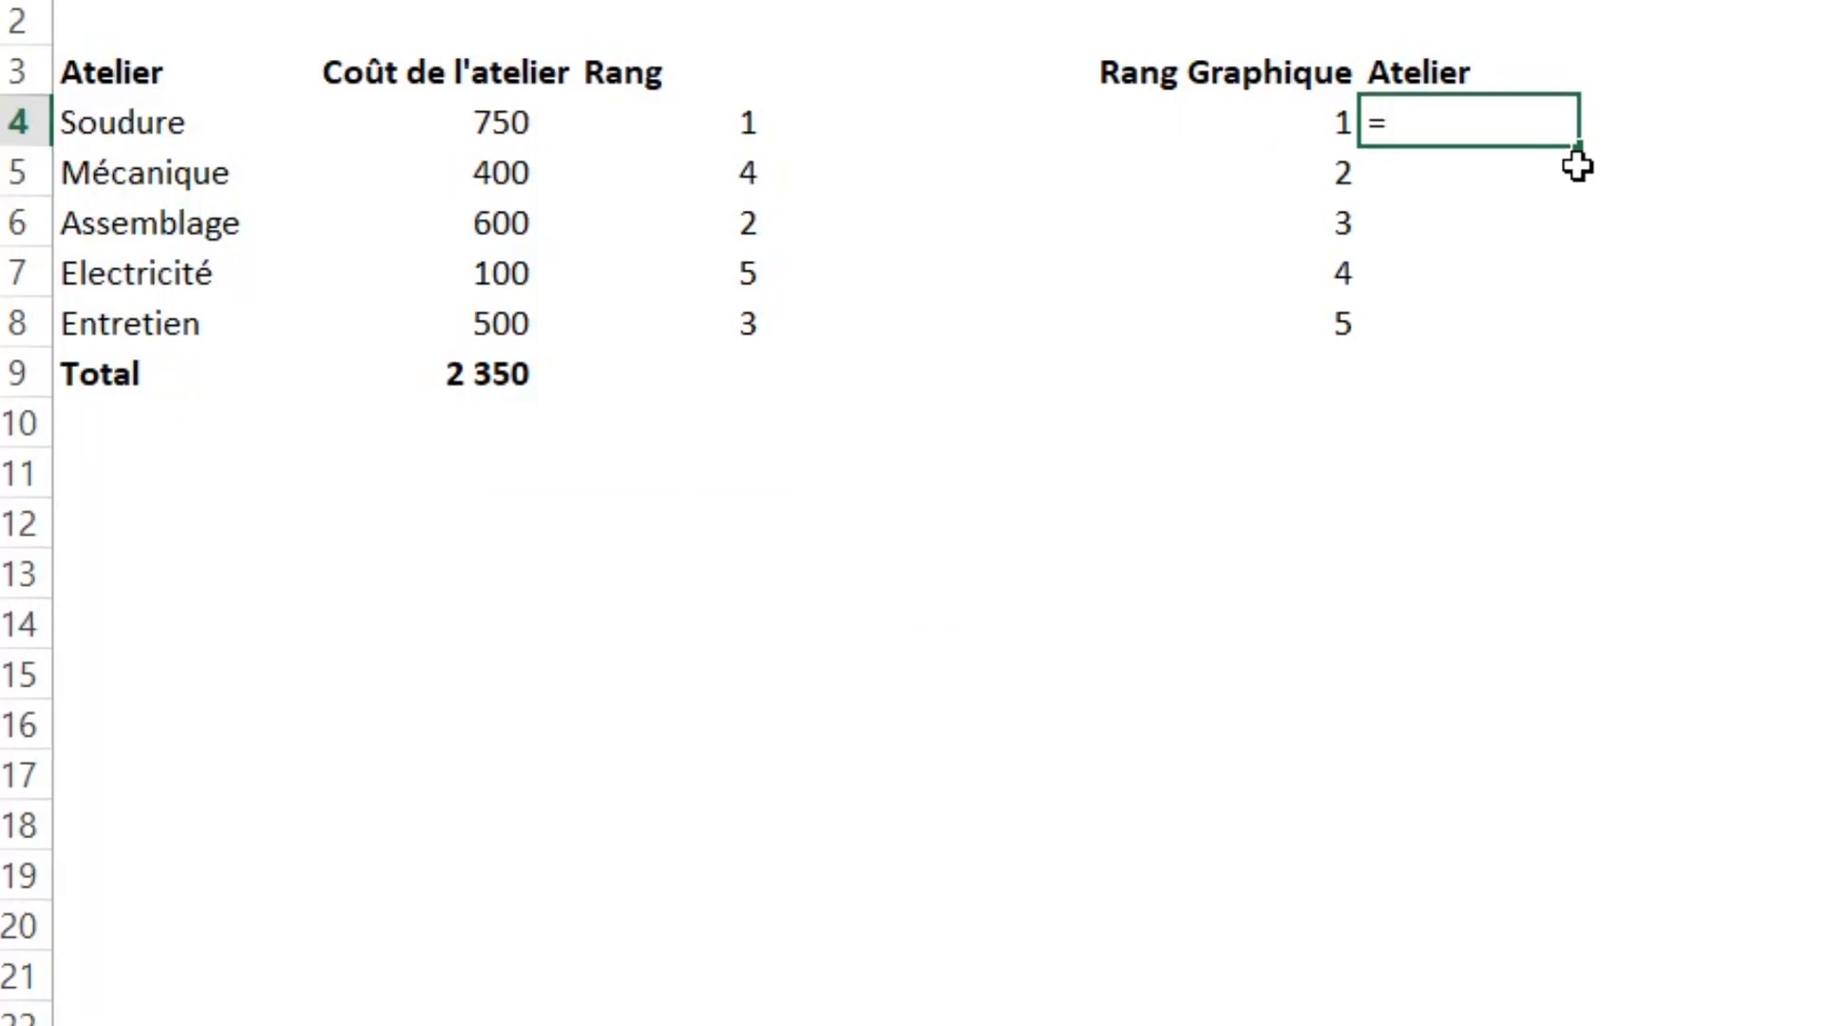
type("in")
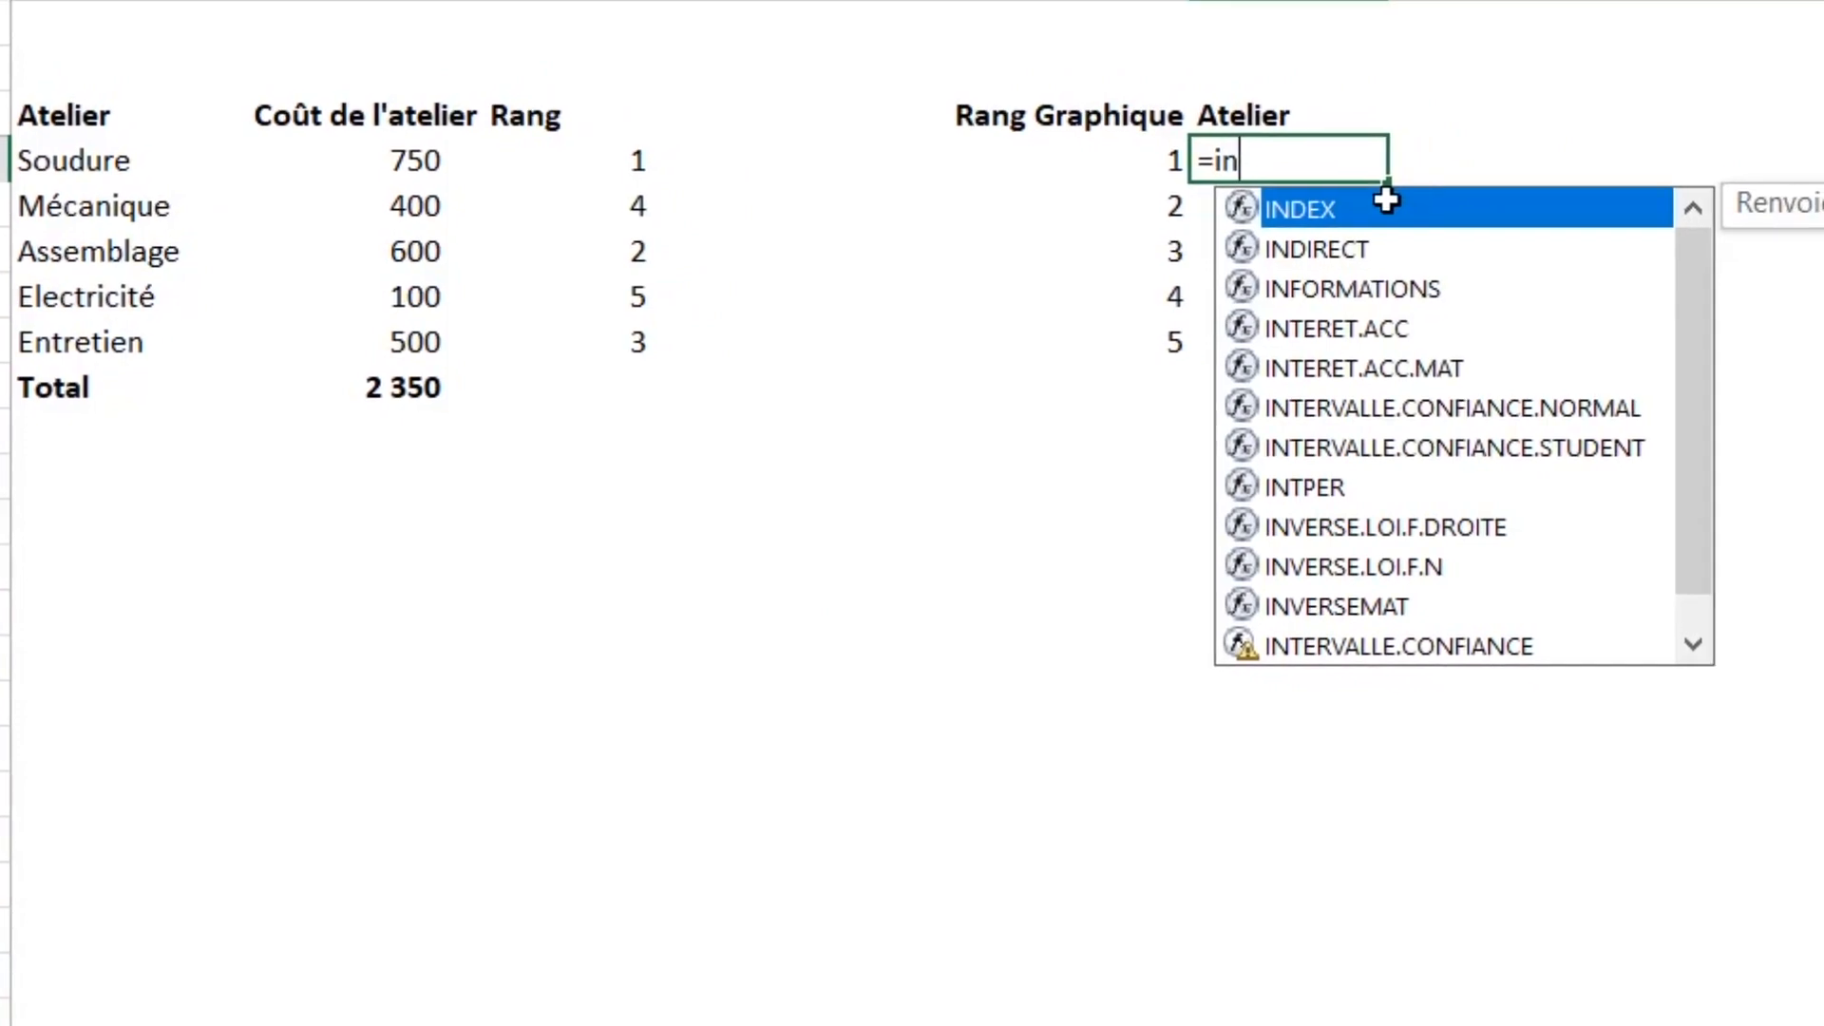
double_click(1386, 200)
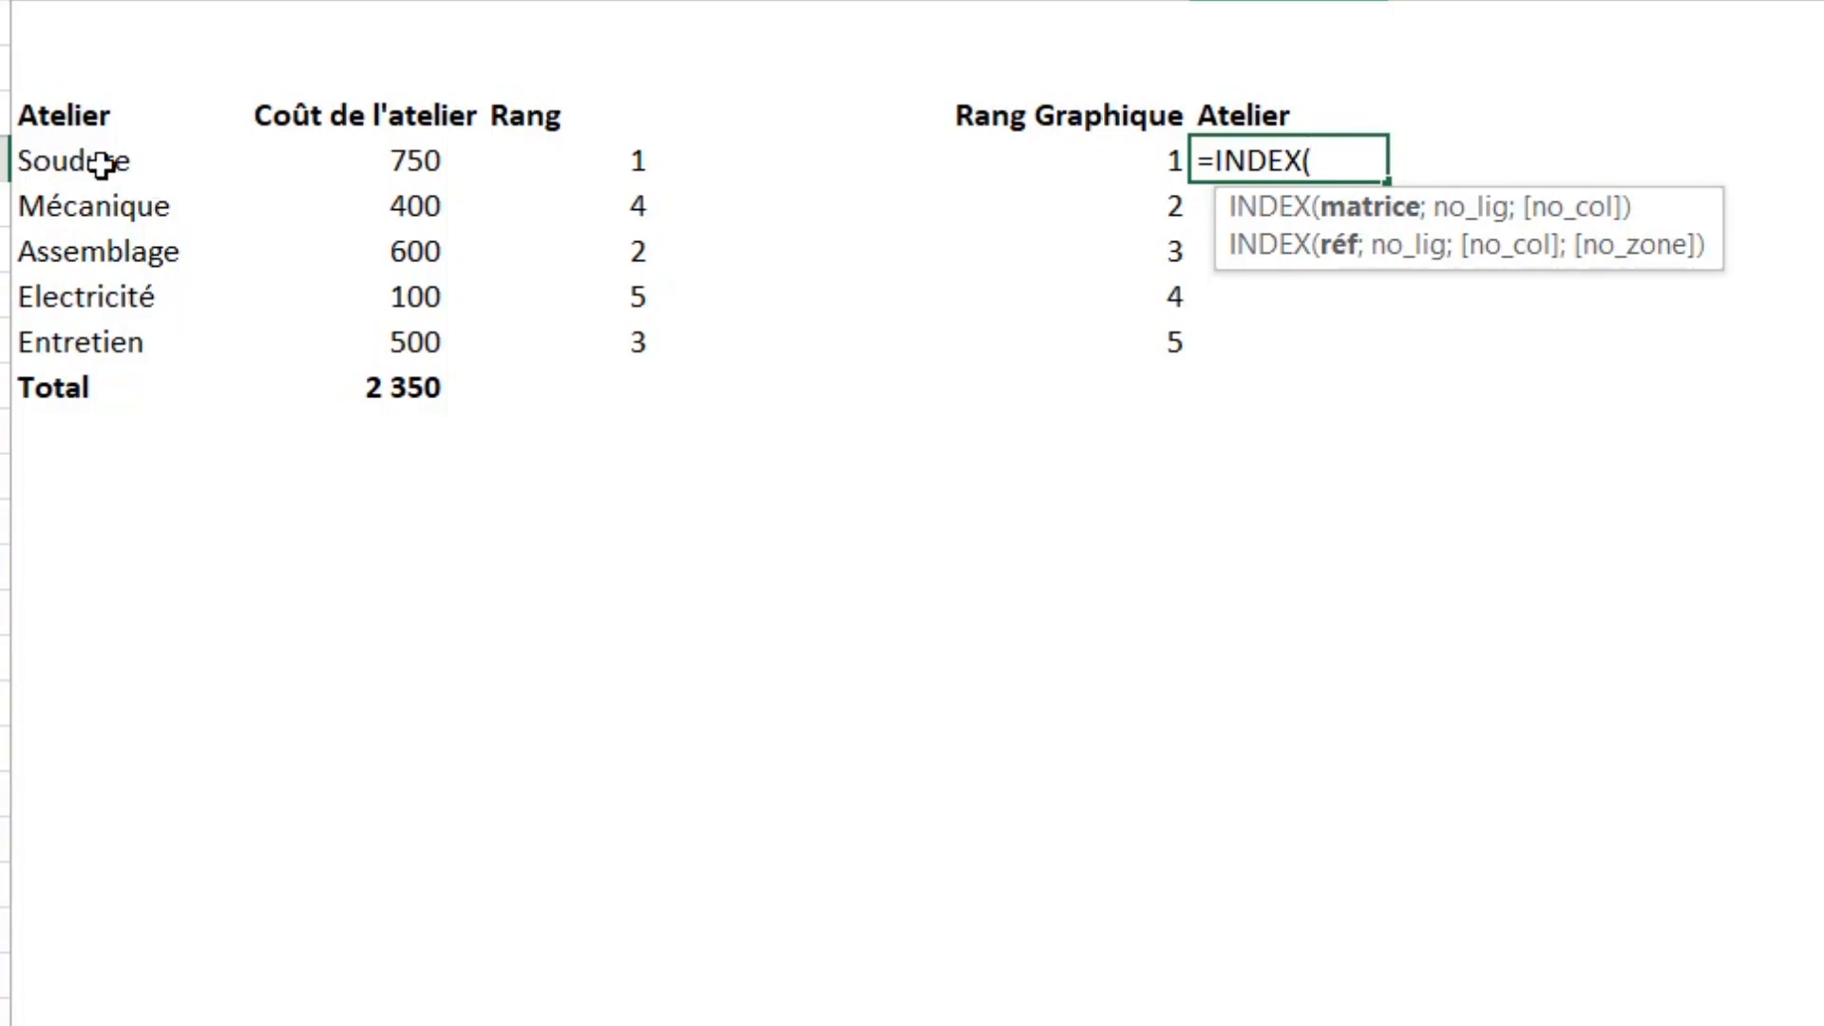
left_click_drag(81, 162, 82, 337)
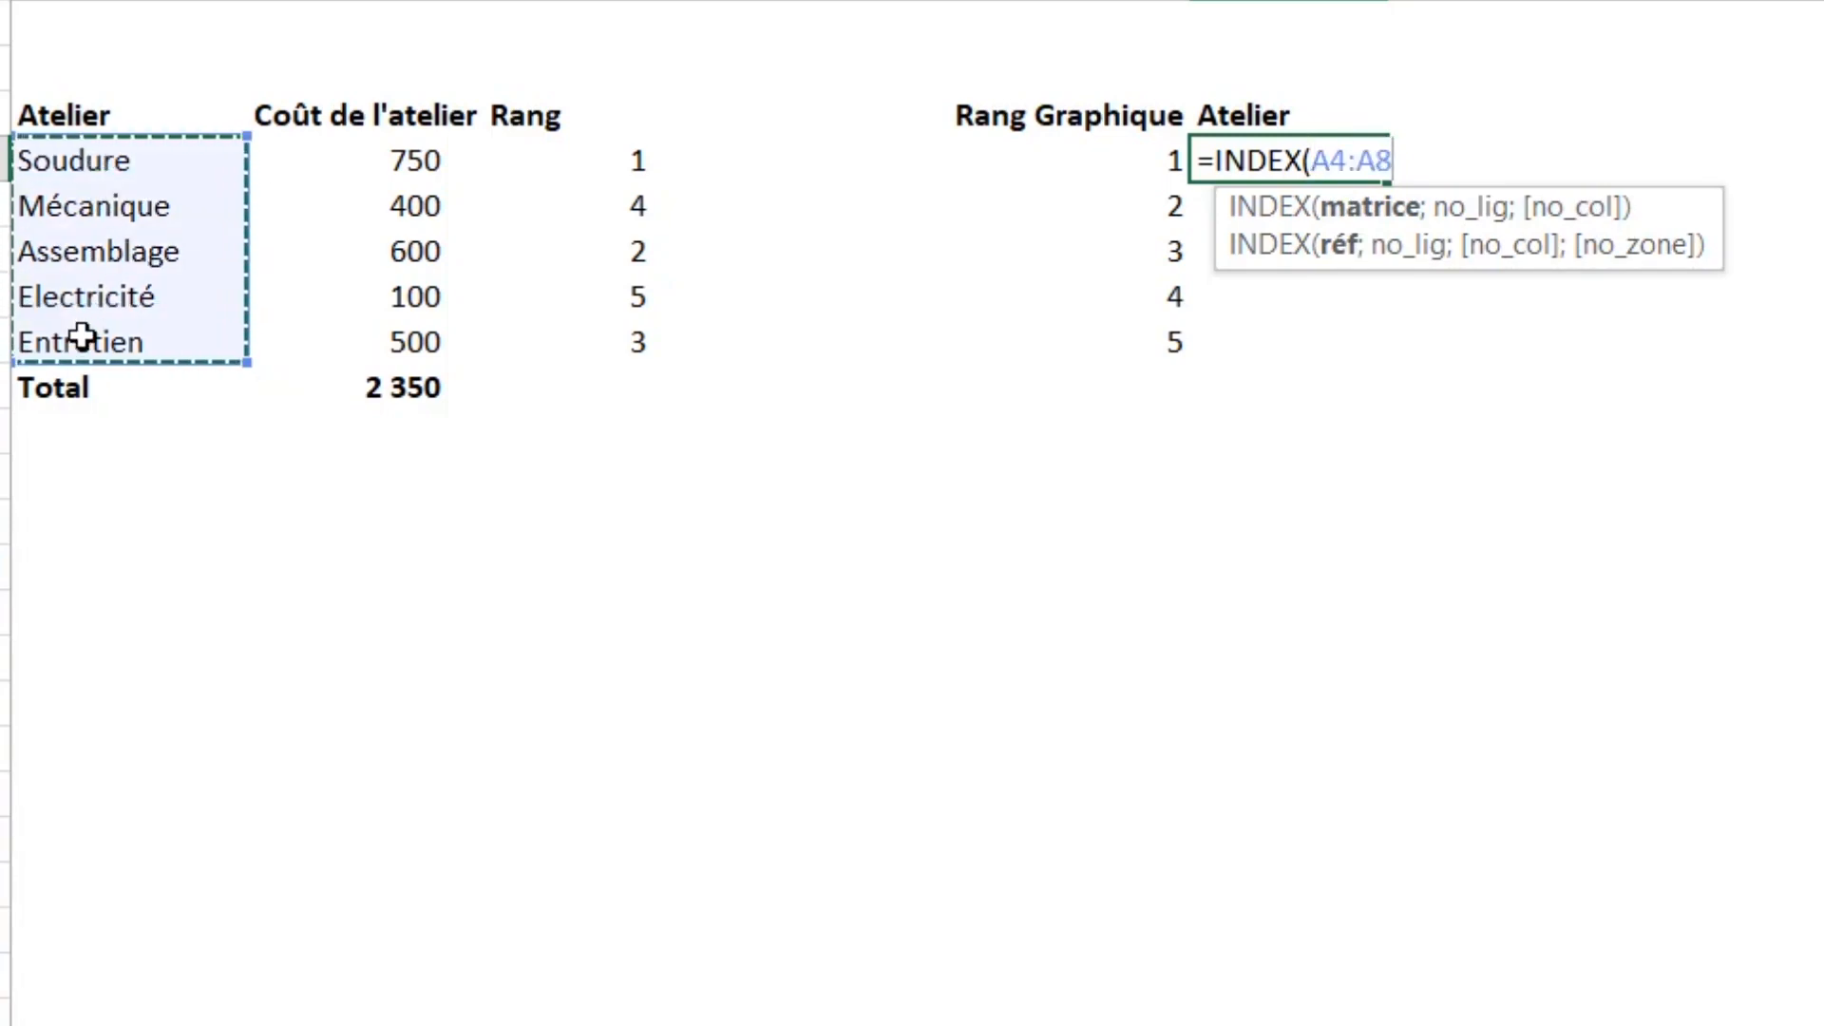
key("F4")
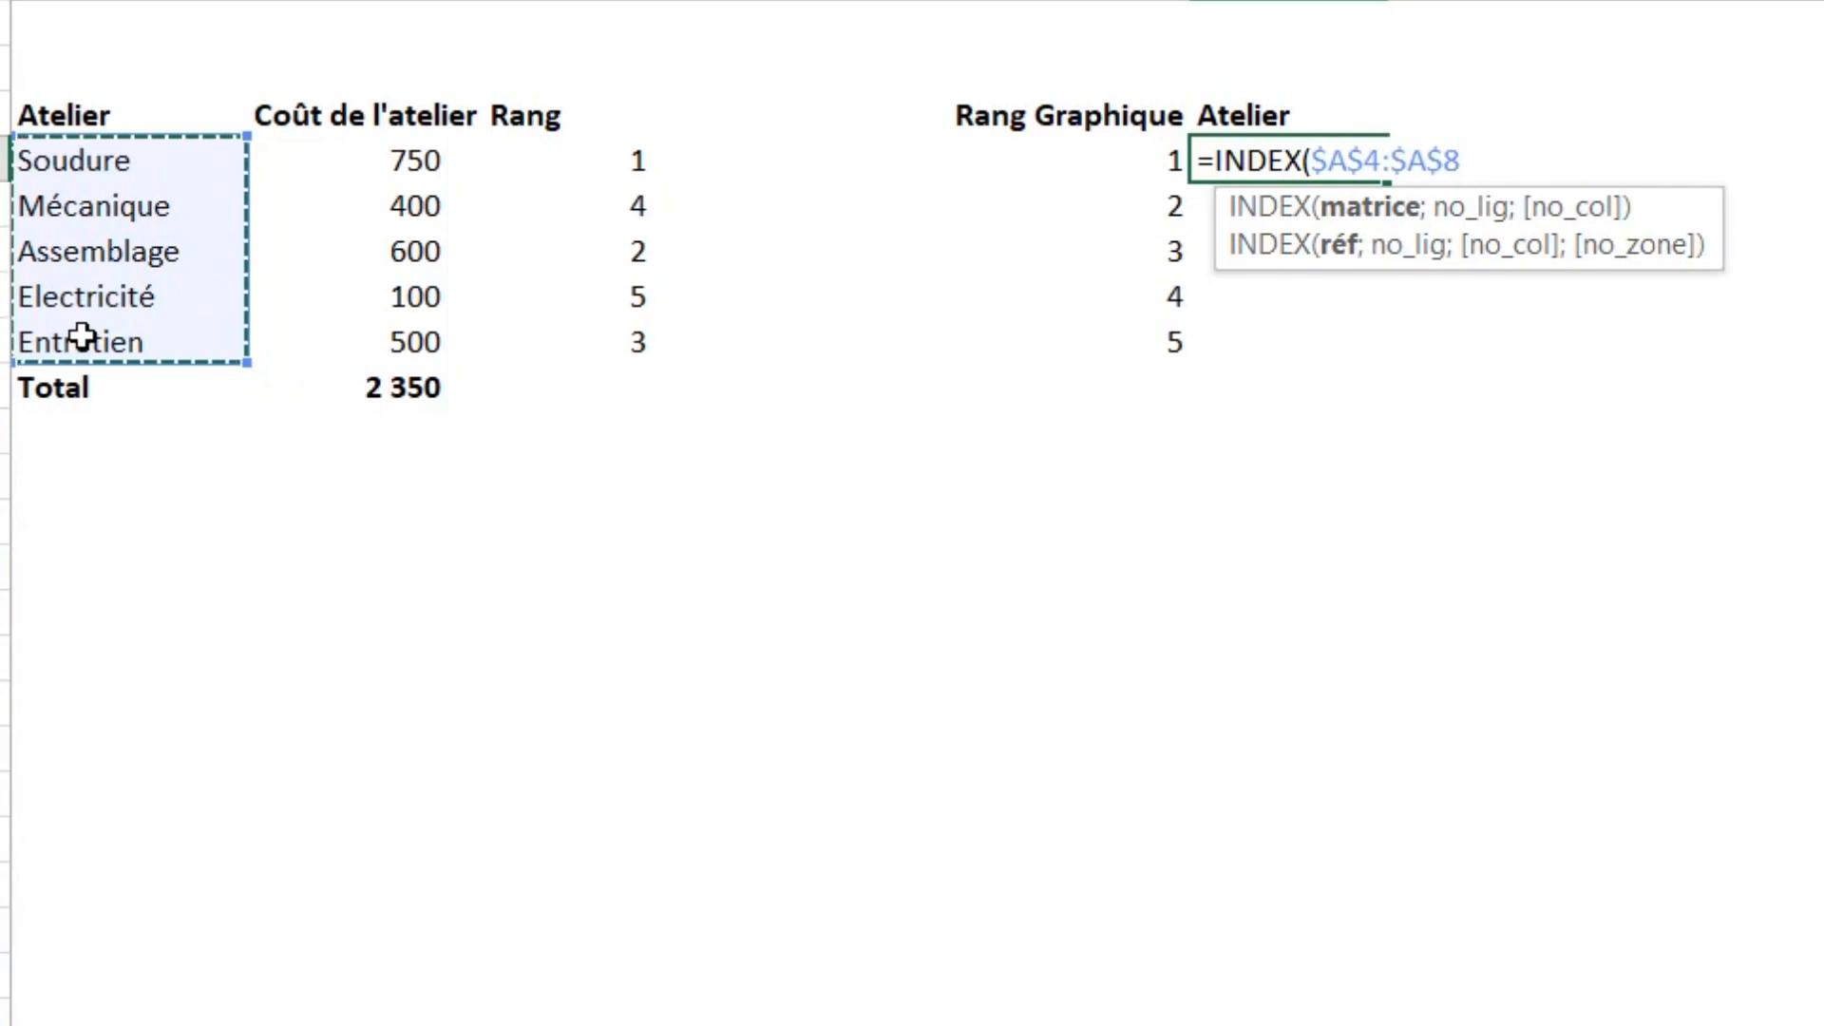
type(";")
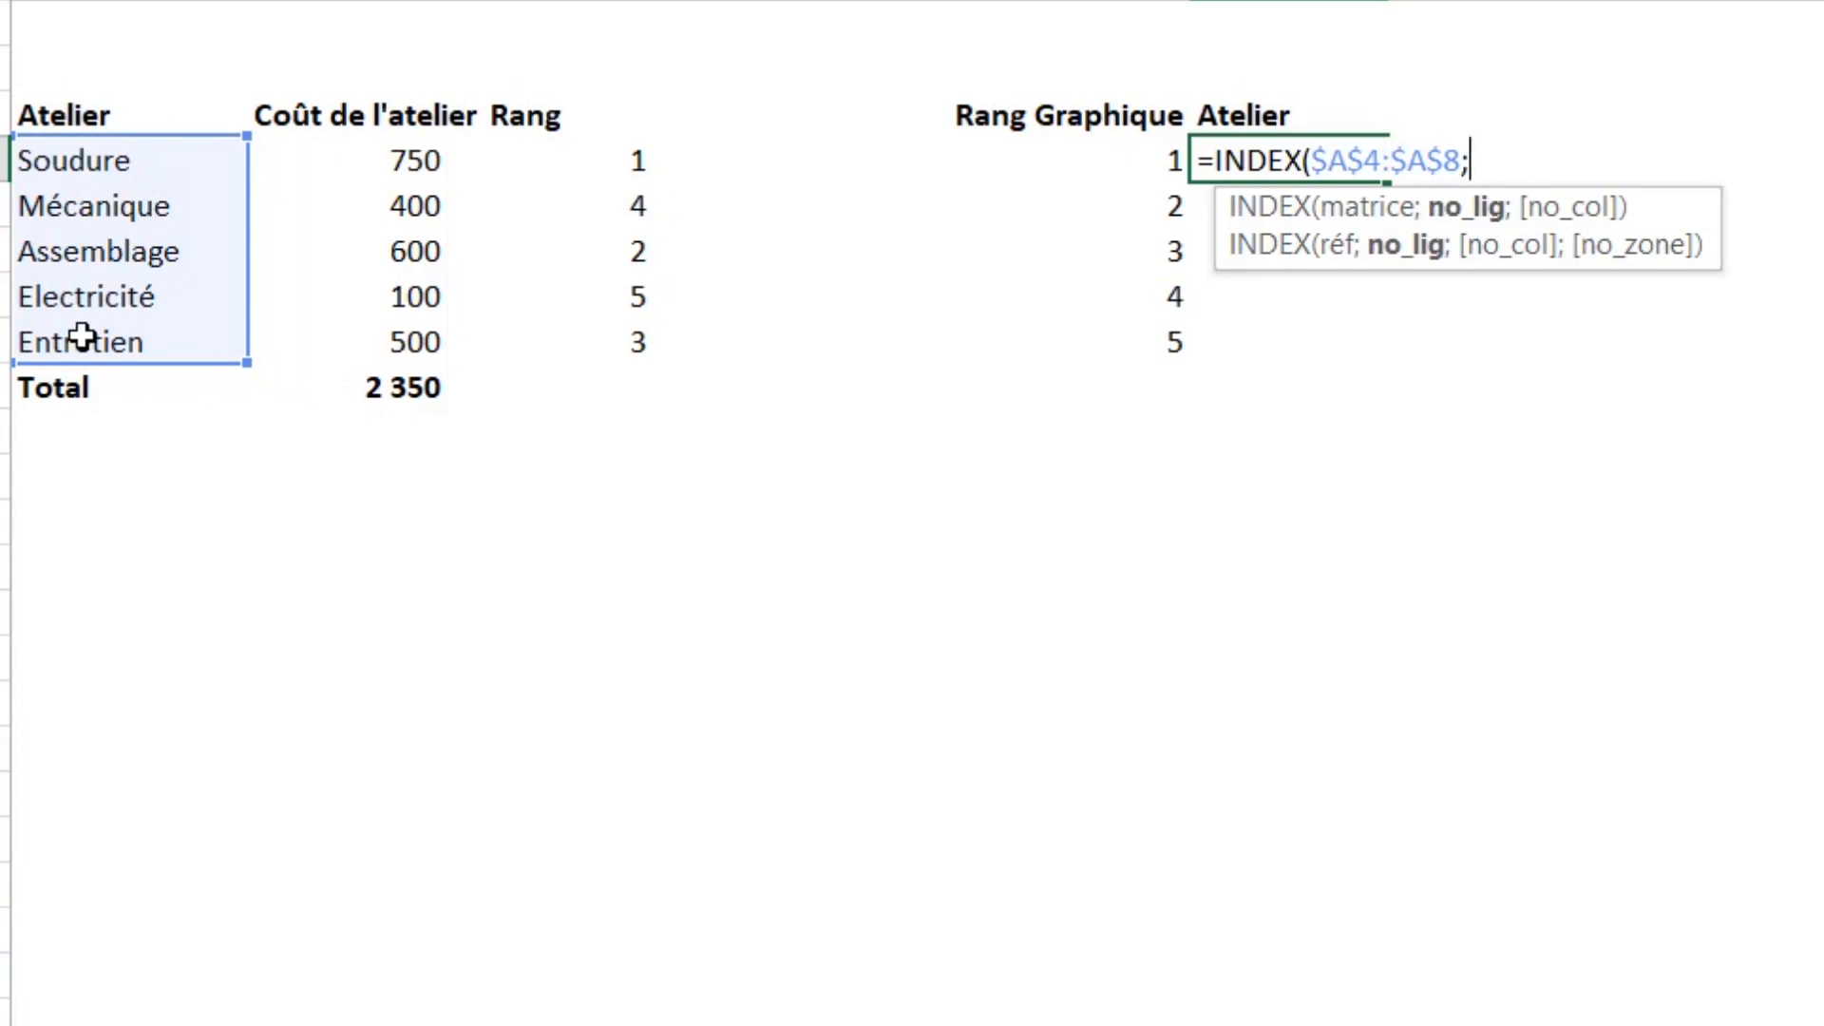
- Complete the G4 formula with an exact-match row lookup: =INDEX($A$4:$A$8;EQUIV(F4;$C$4:$C$8;0))
type("equiv")
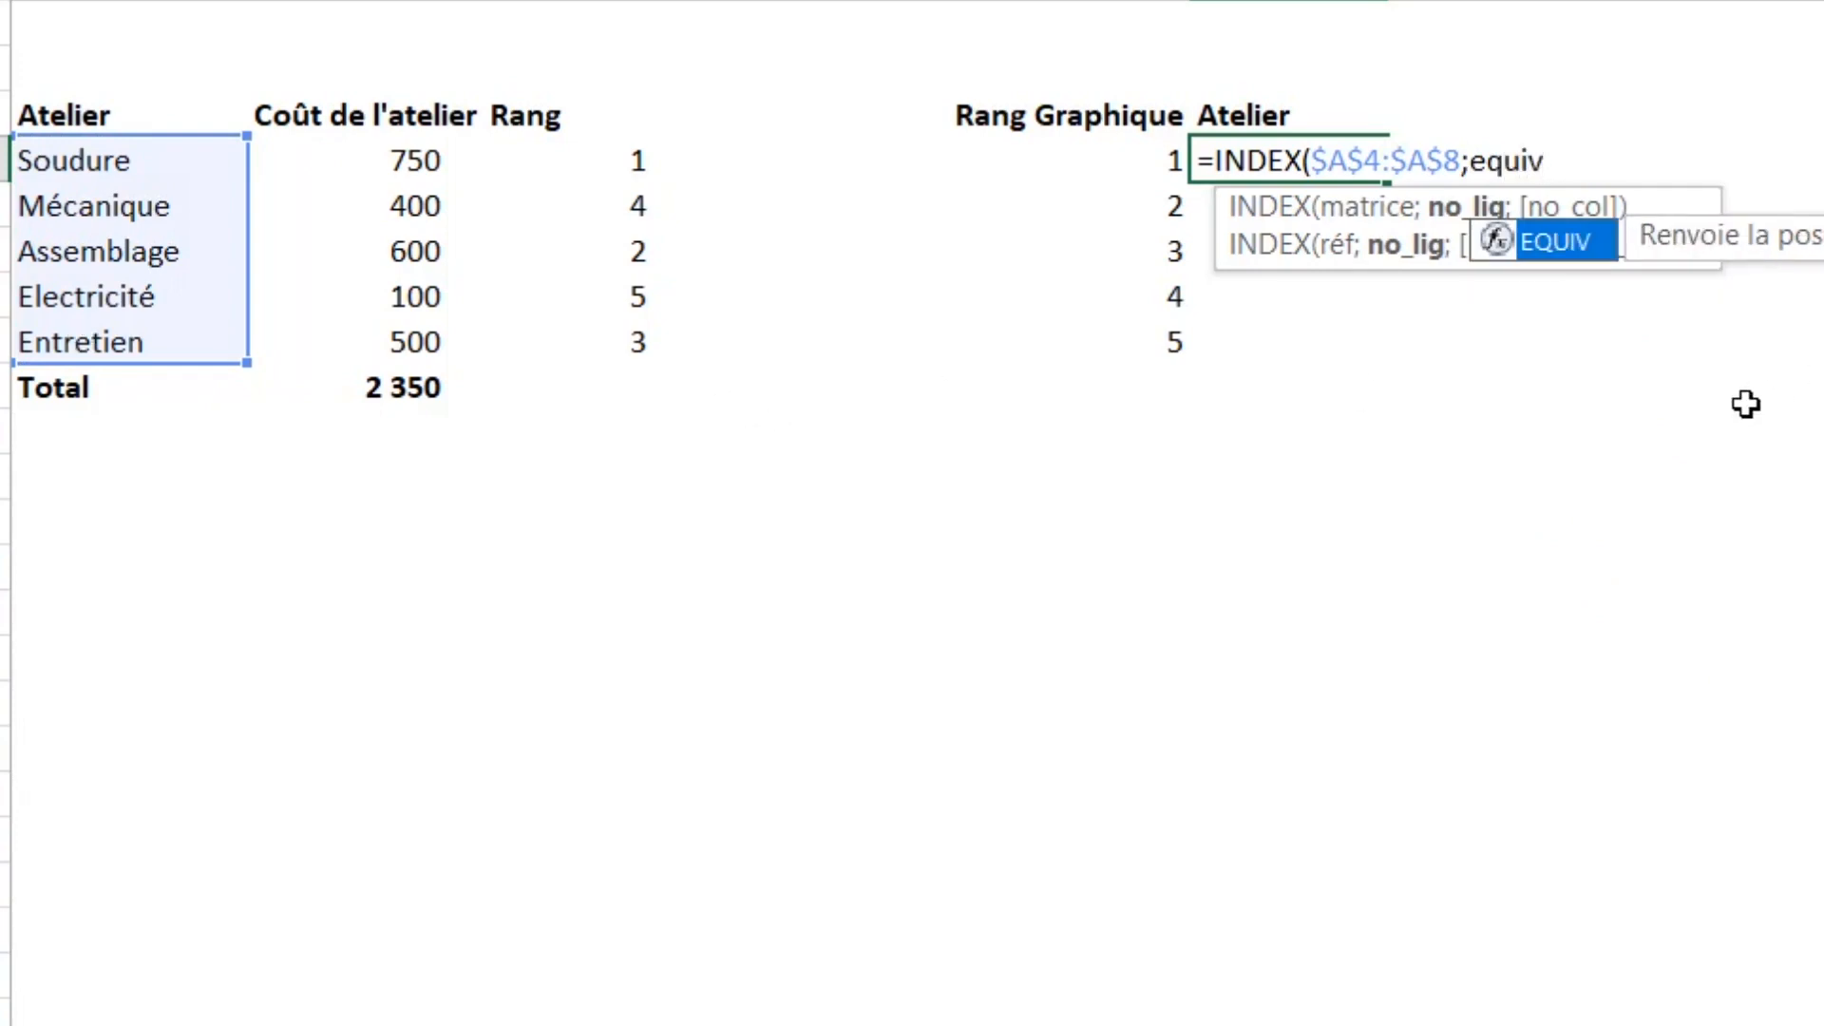
double_click(1554, 240)
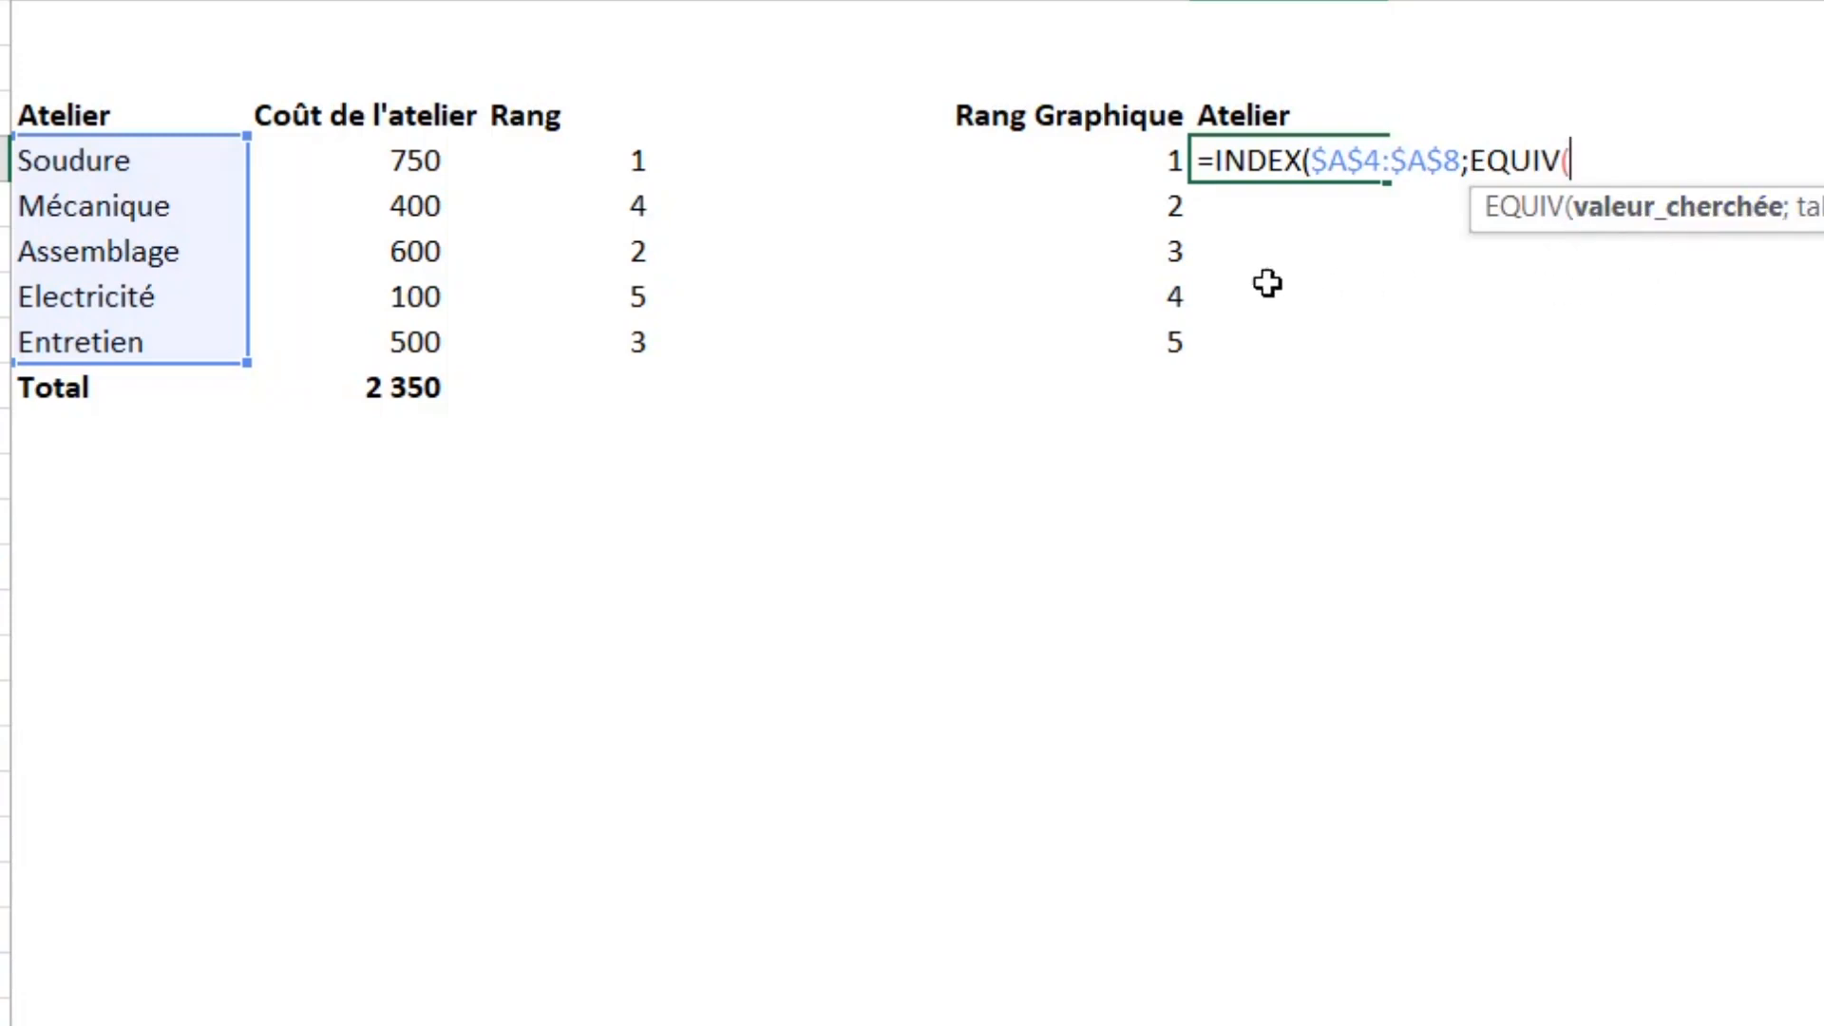
left_click(1105, 160)
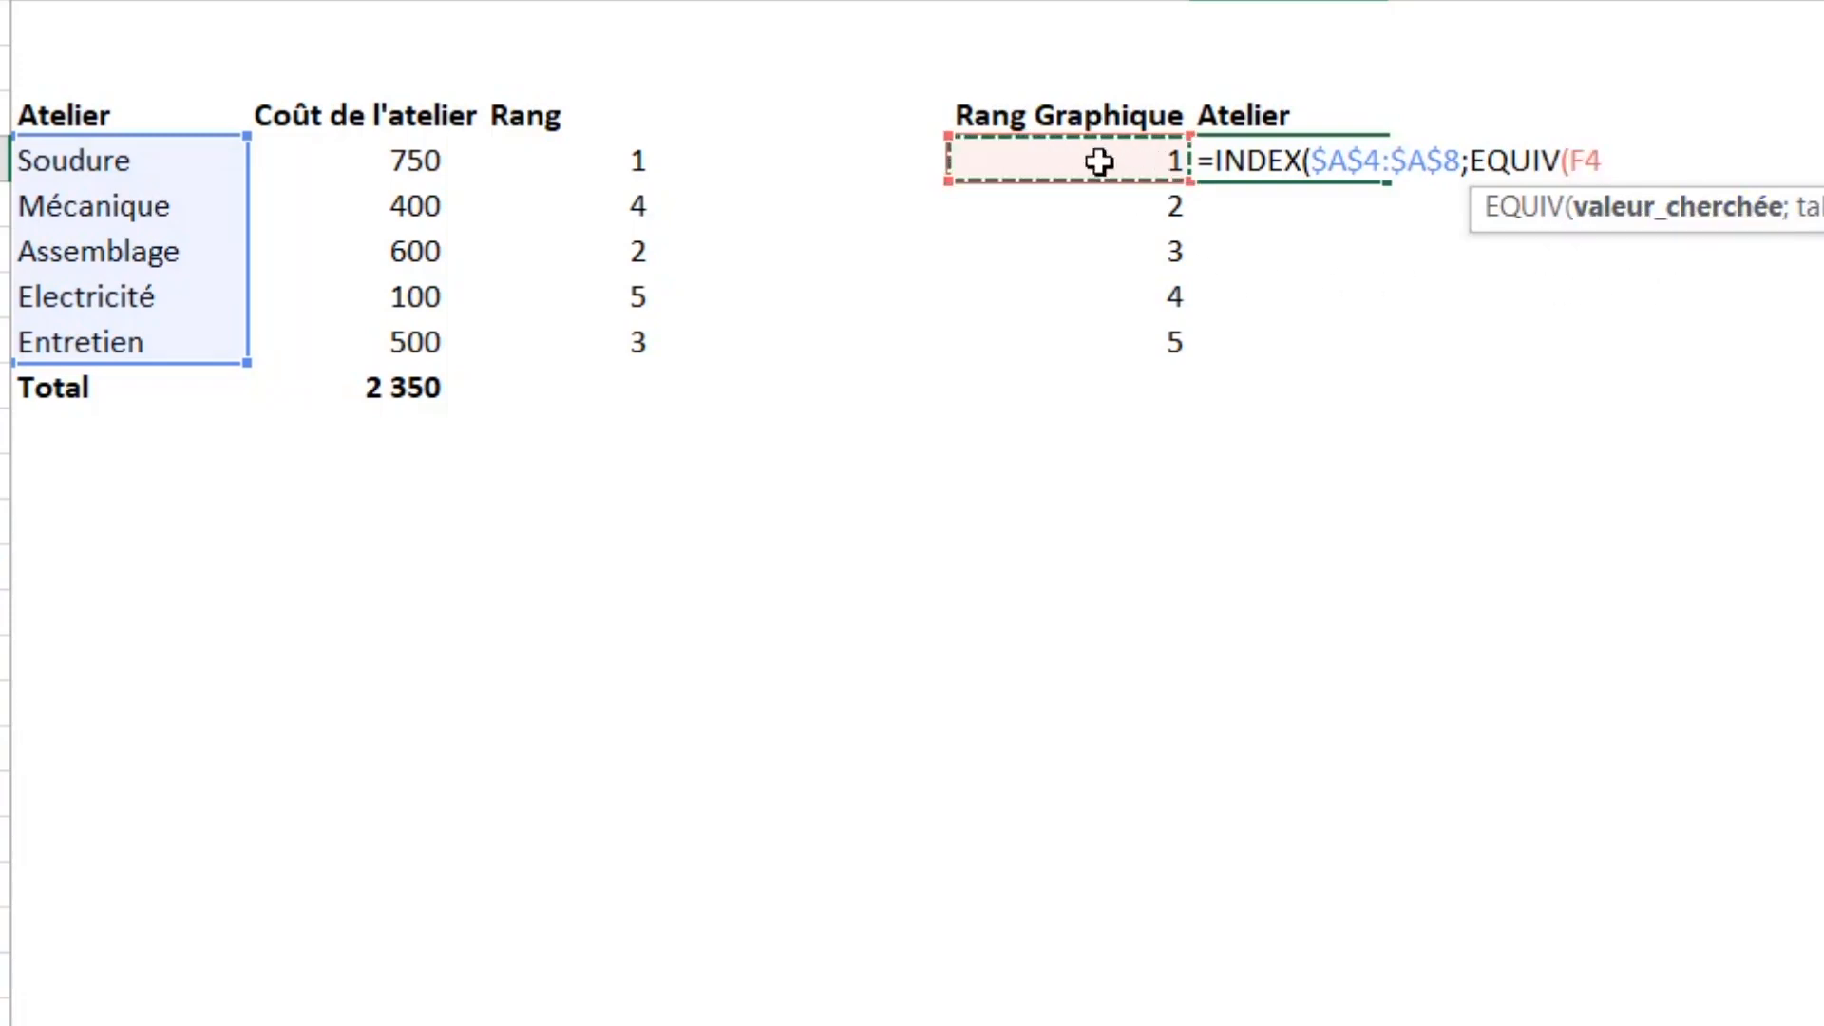
type(";")
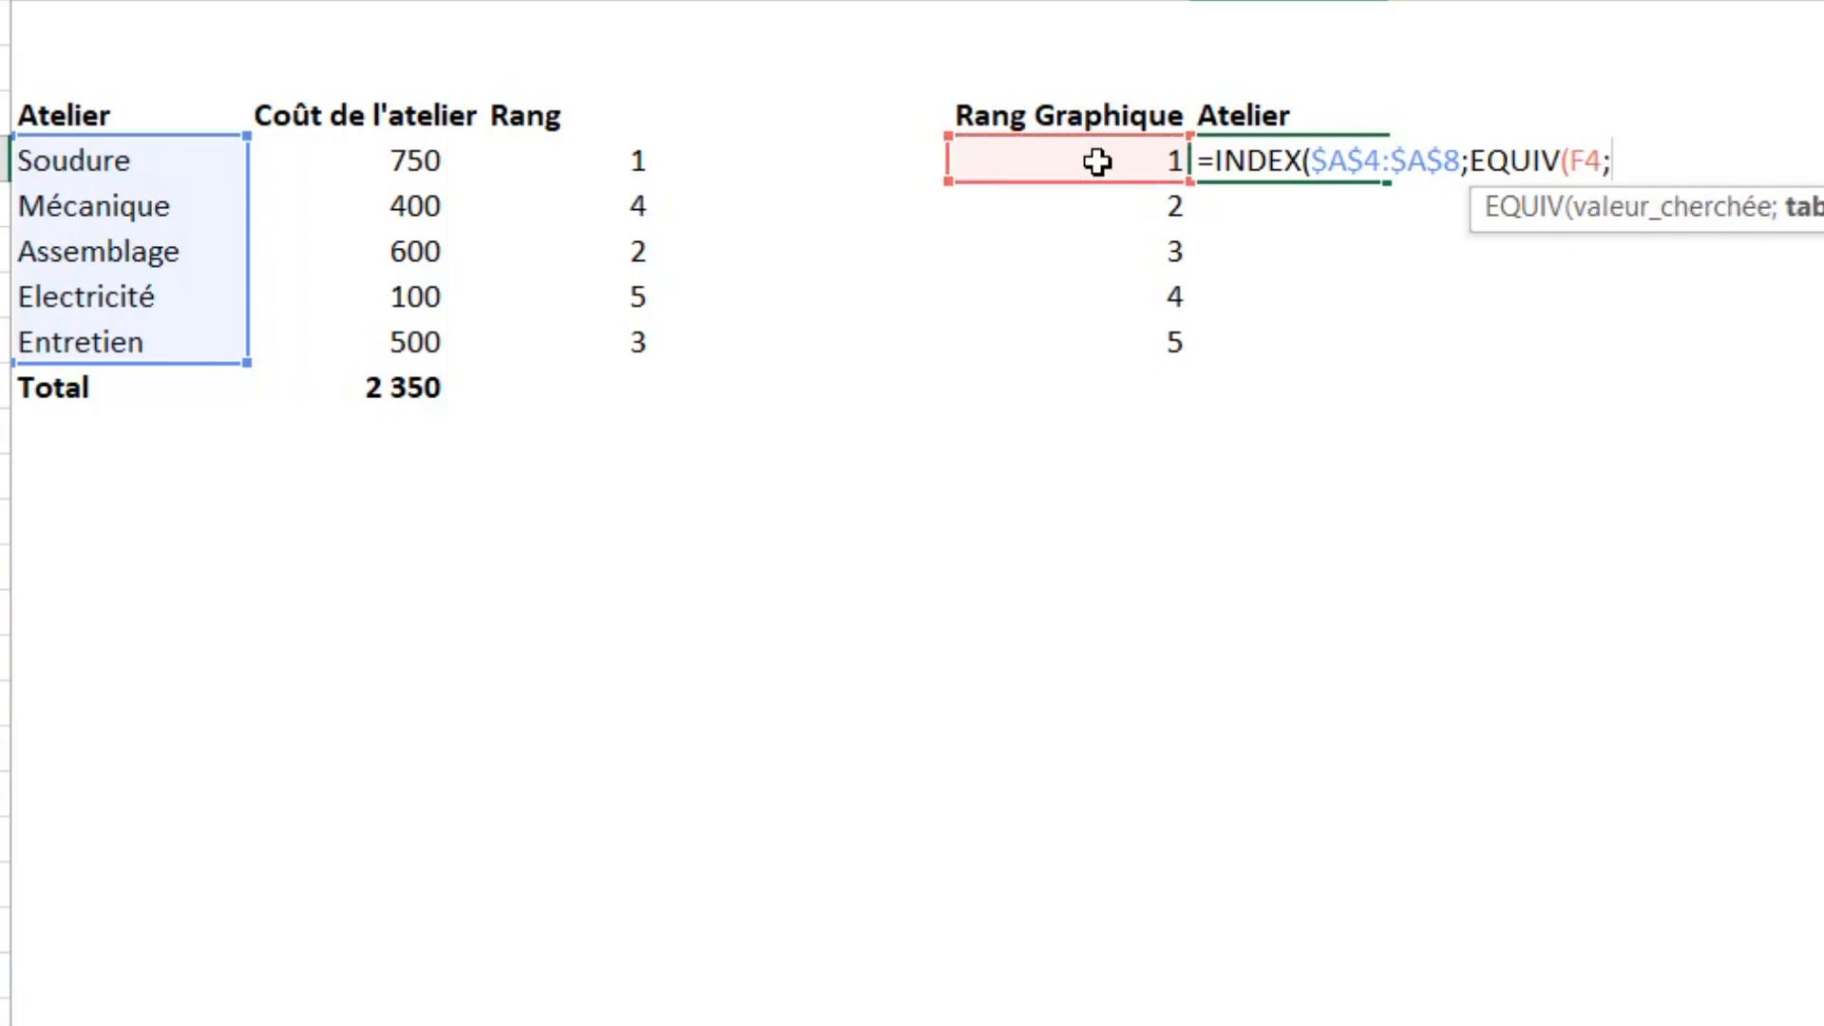
left_click_drag(611, 167, 598, 338)
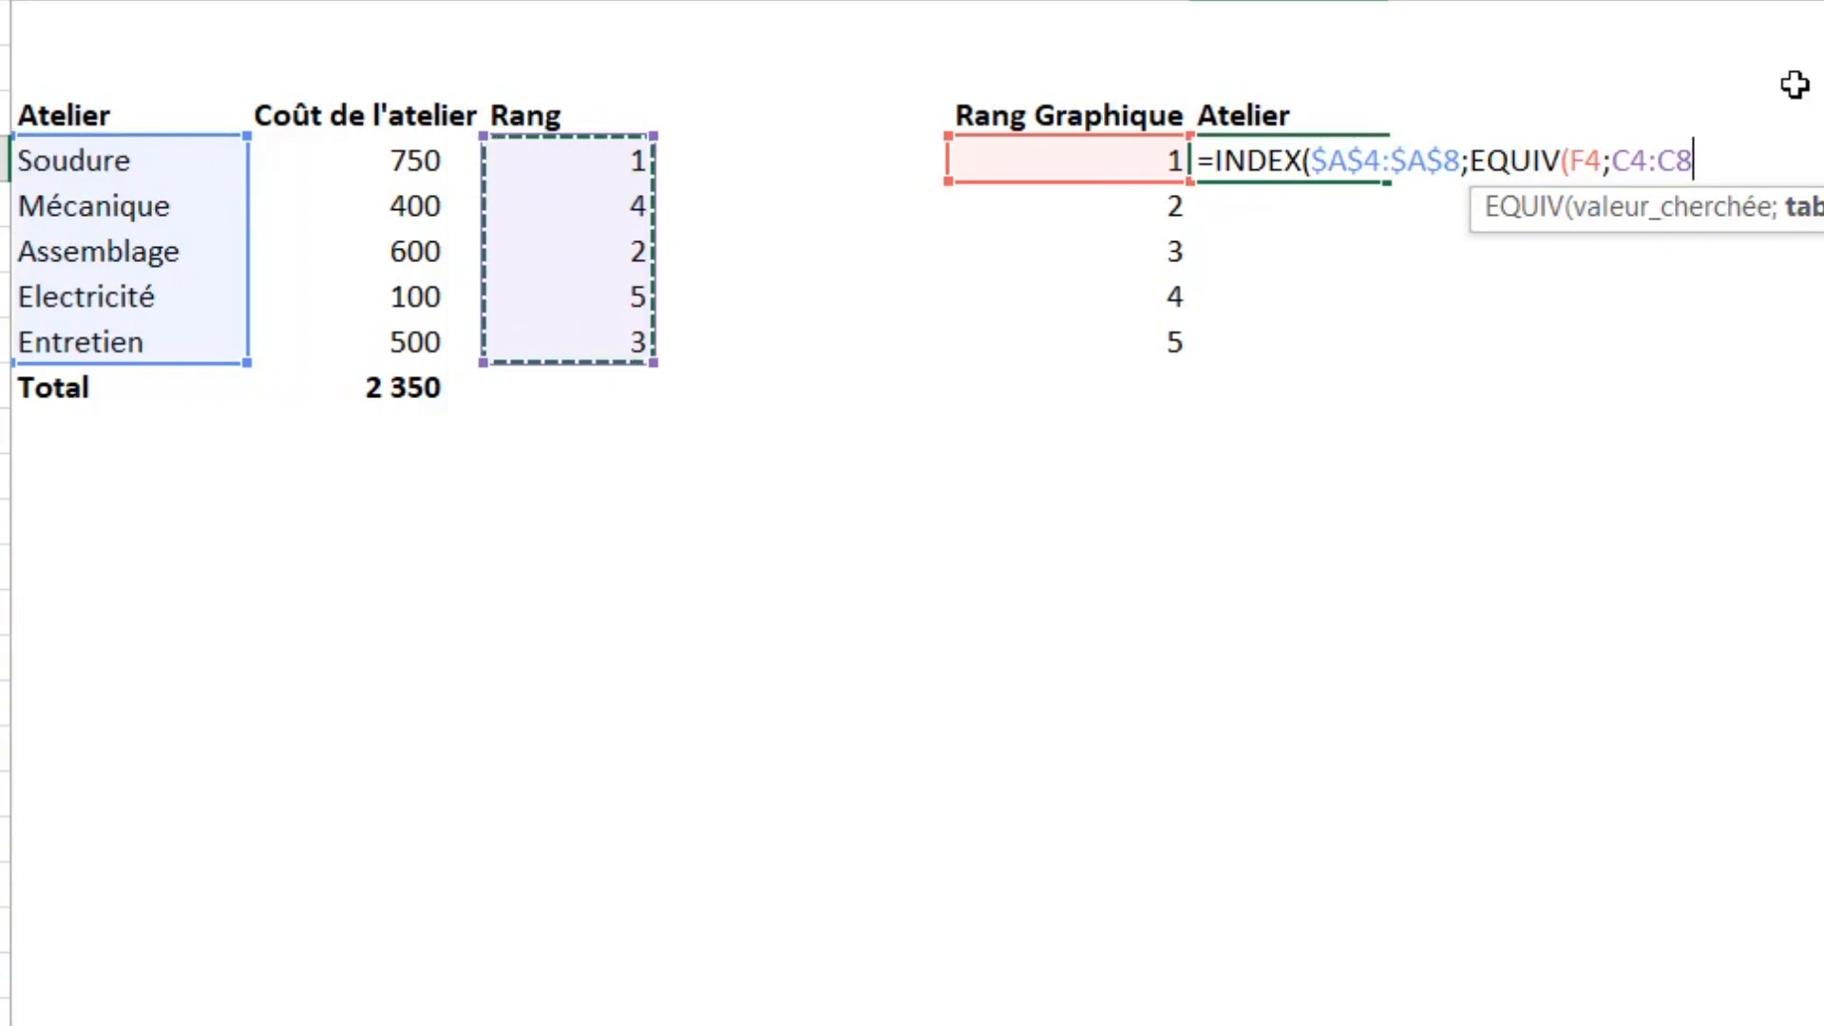
key("F4")
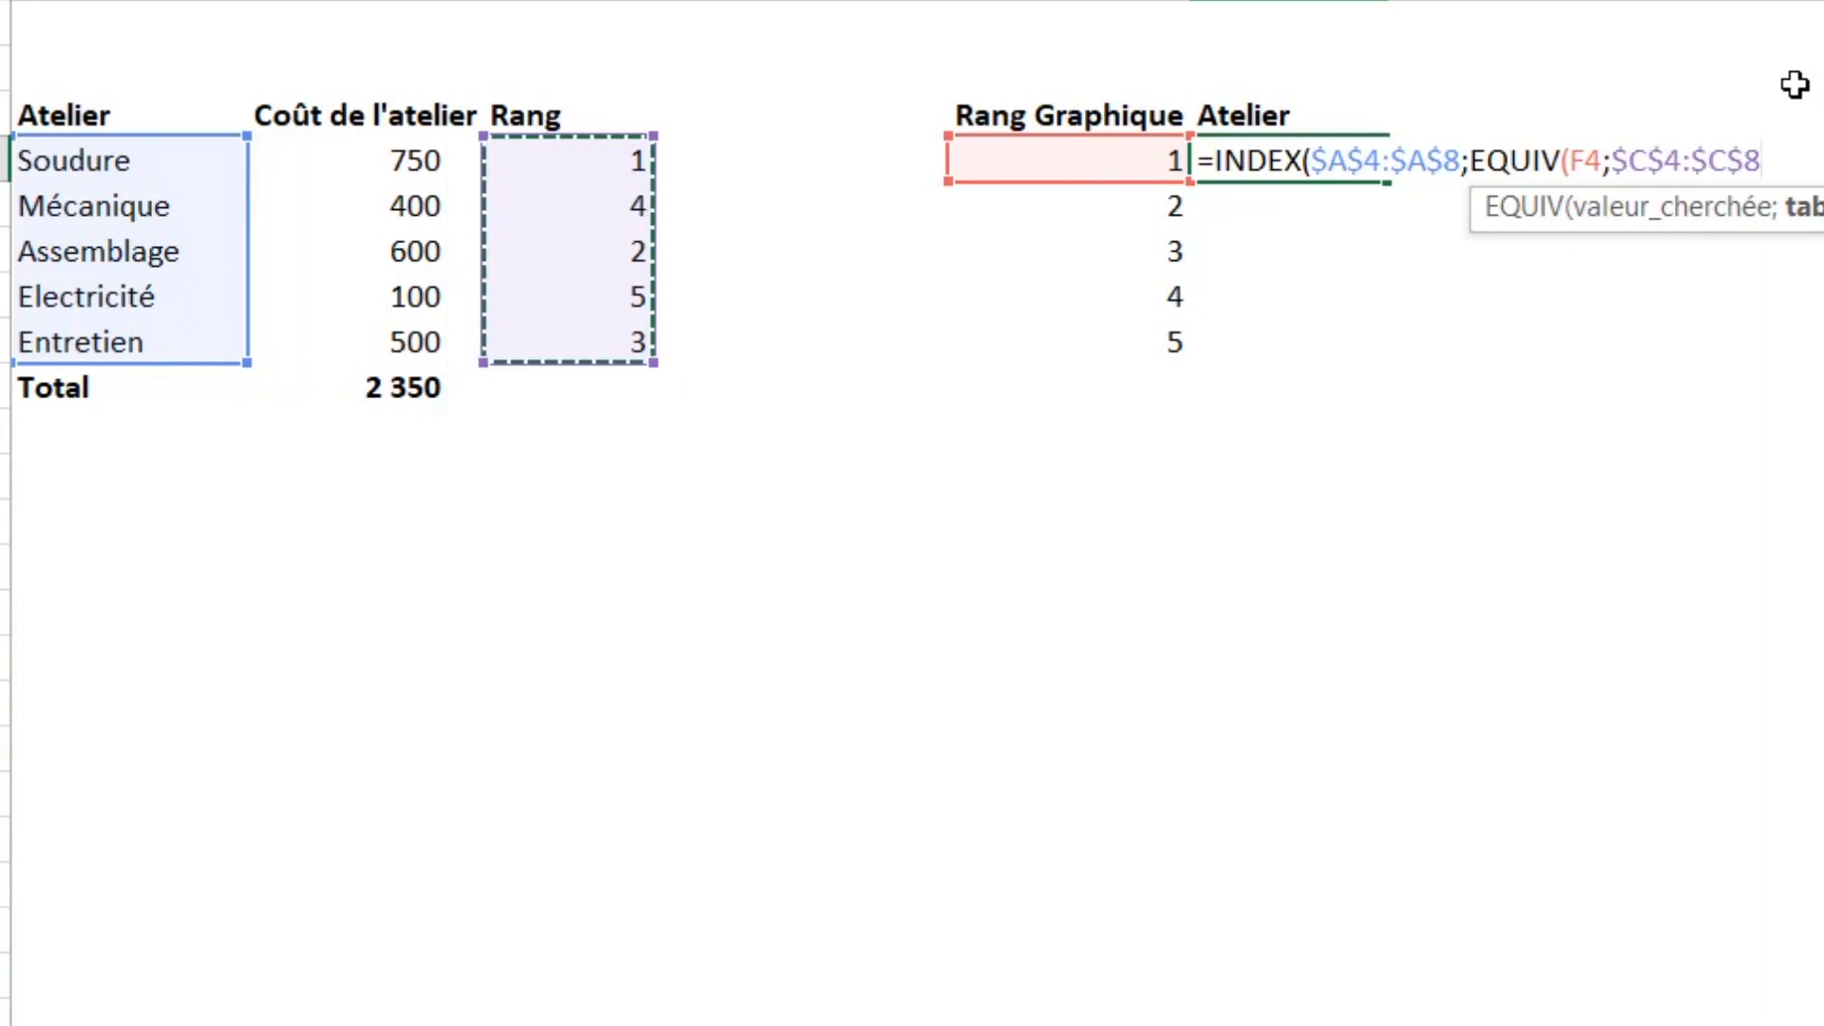
type(";")
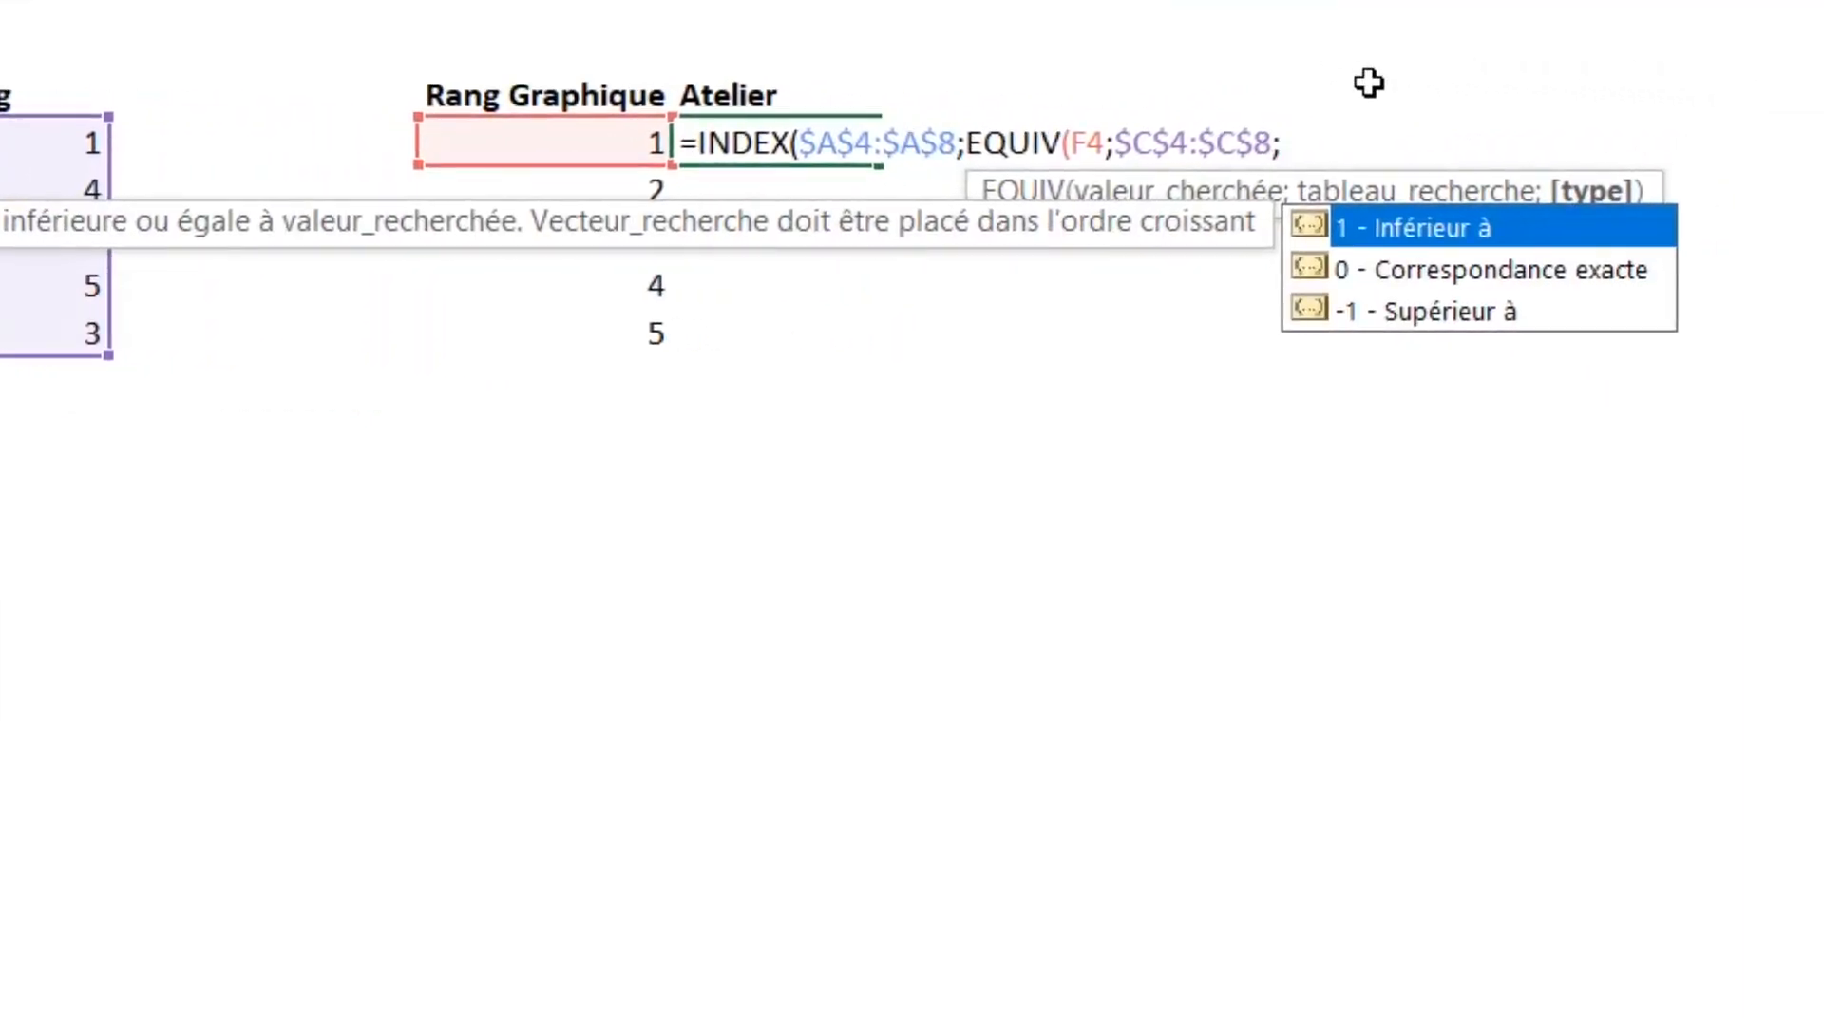
double_click(1471, 273)
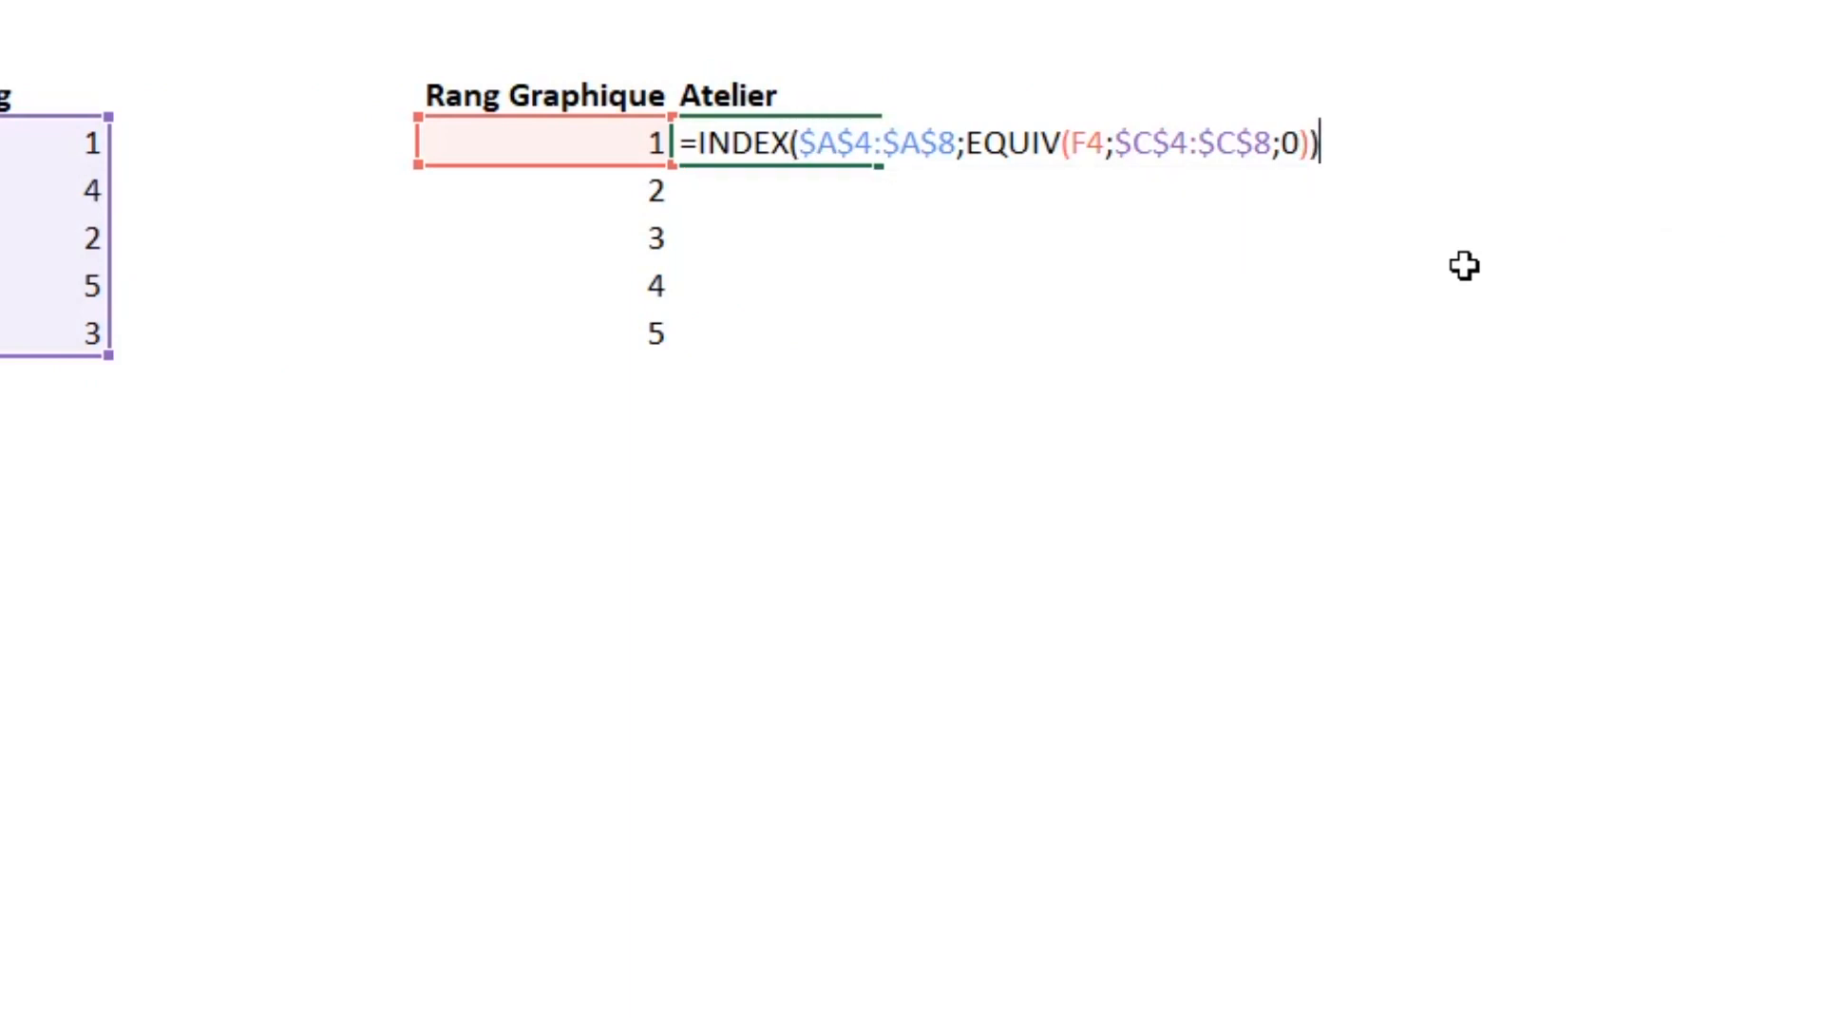
key("Return")
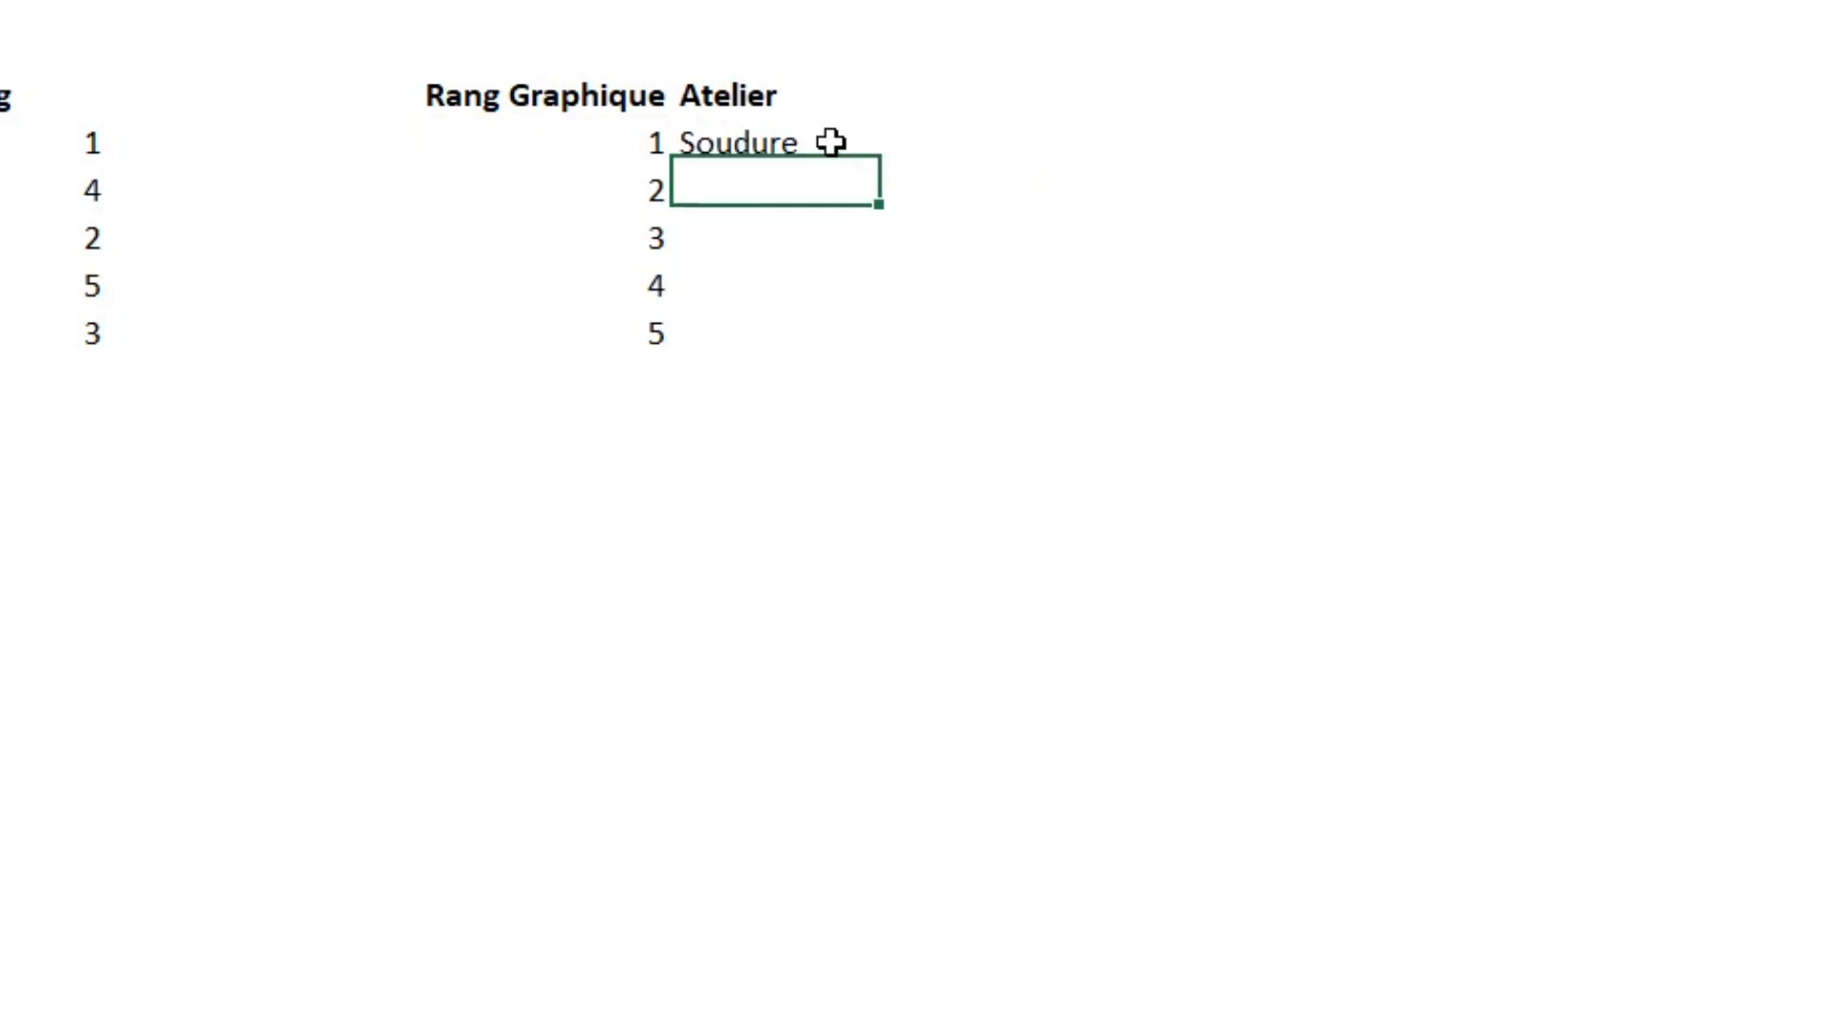
- Copy the INDEX formula from G4 down to G8 and check the Electricité entry against its row in the source table
left_click(750, 151)
left_click_drag(878, 164, 832, 328)
left_click(778, 323)
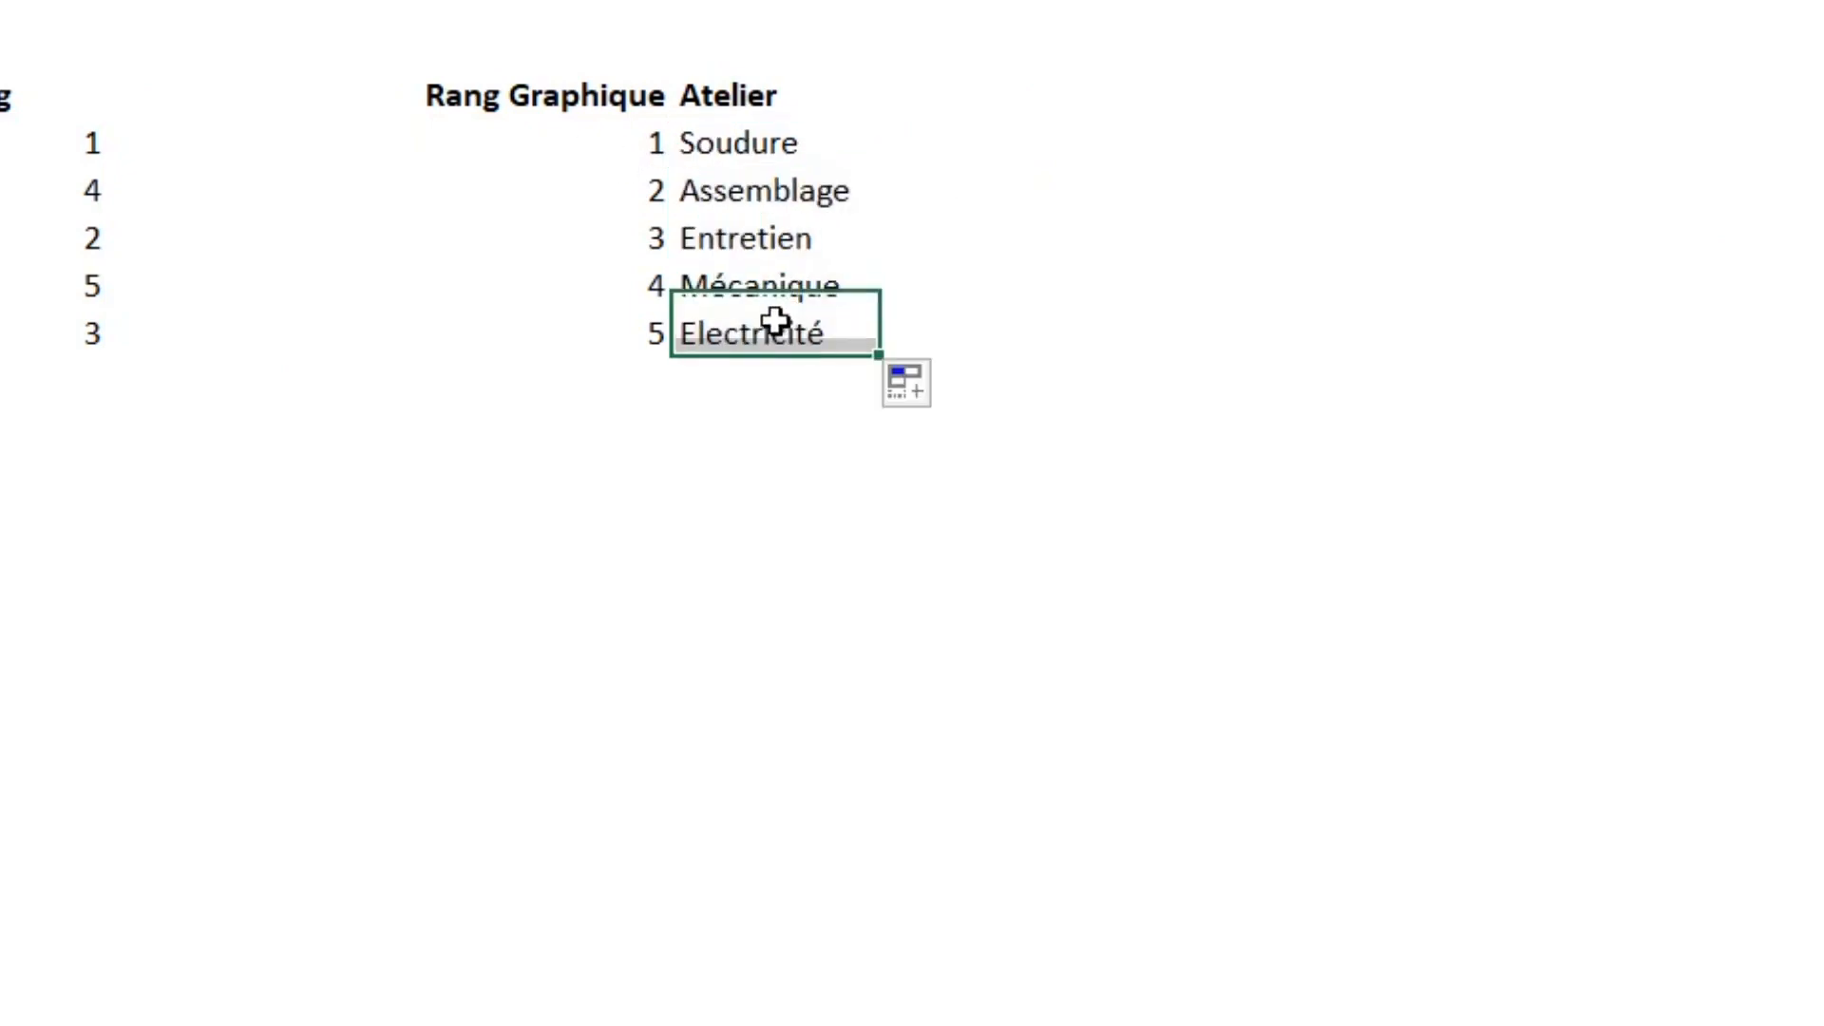
left_click(624, 340)
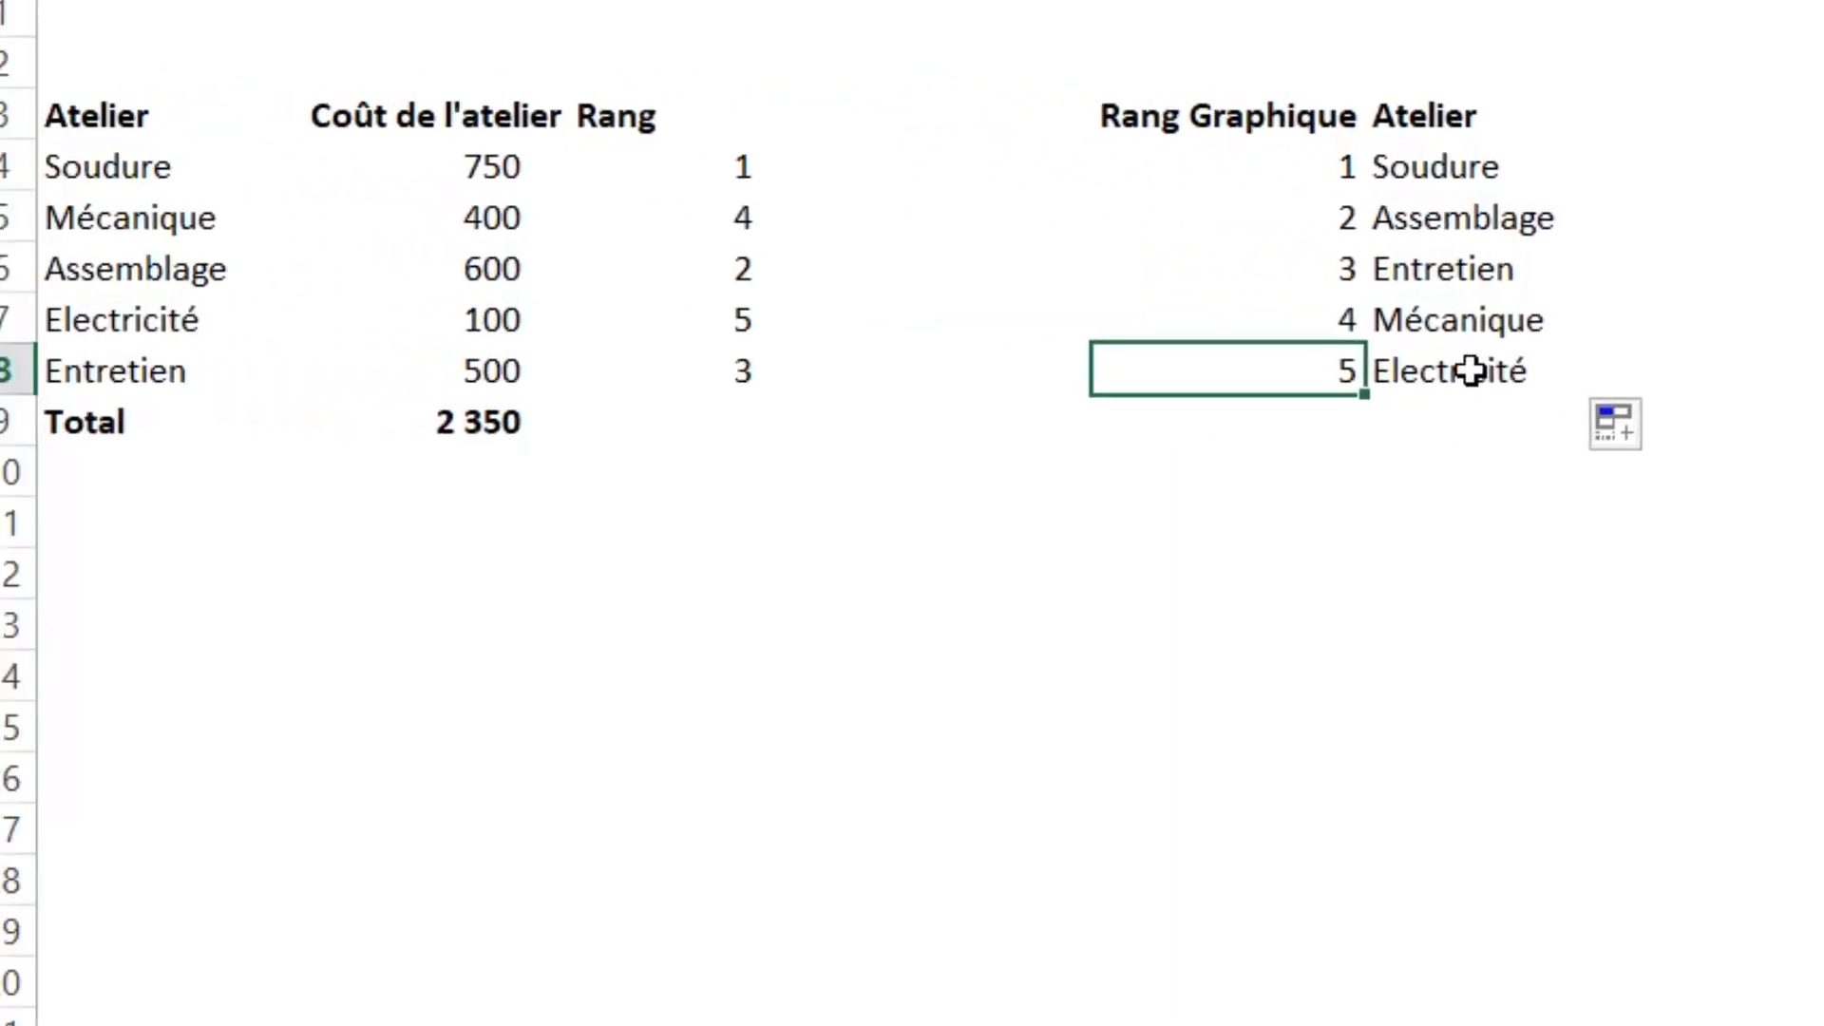
left_click(1470, 370)
left_click_drag(736, 327, 143, 326)
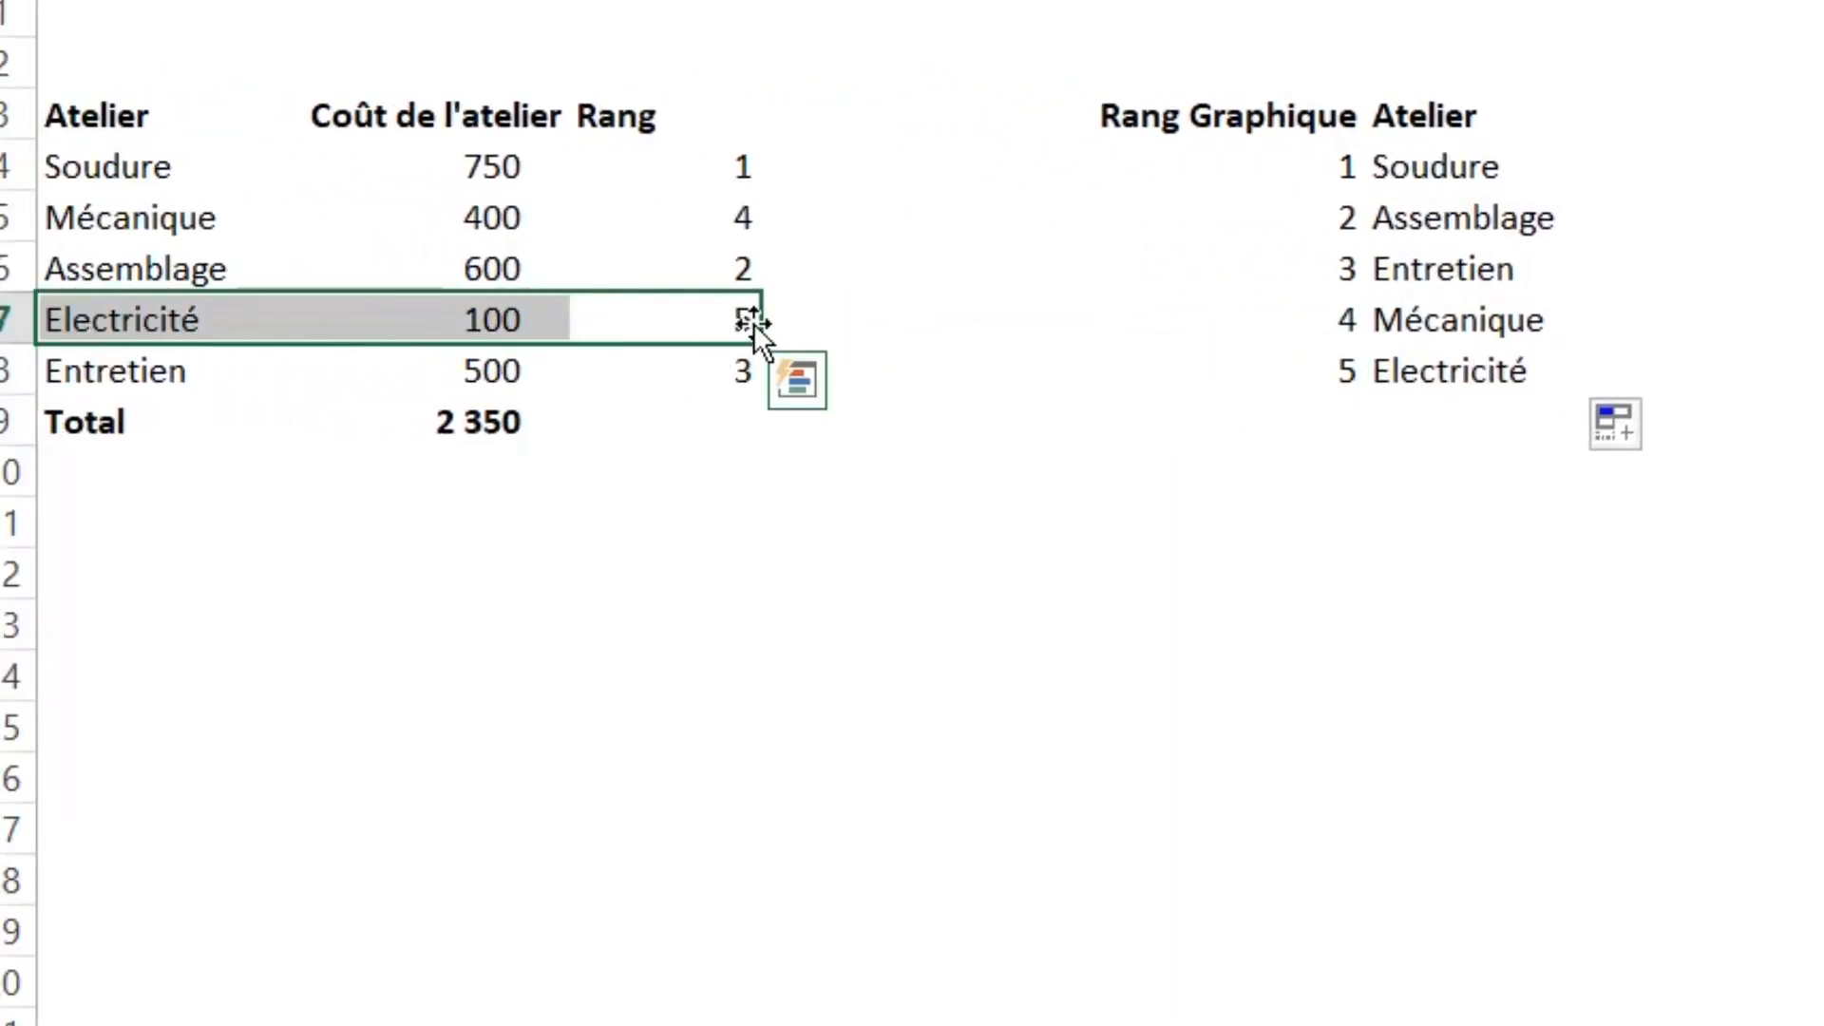
left_click(1481, 217)
- Add the header "Conso" in H3, beside the ranked Atelier column
left_click(1716, 133)
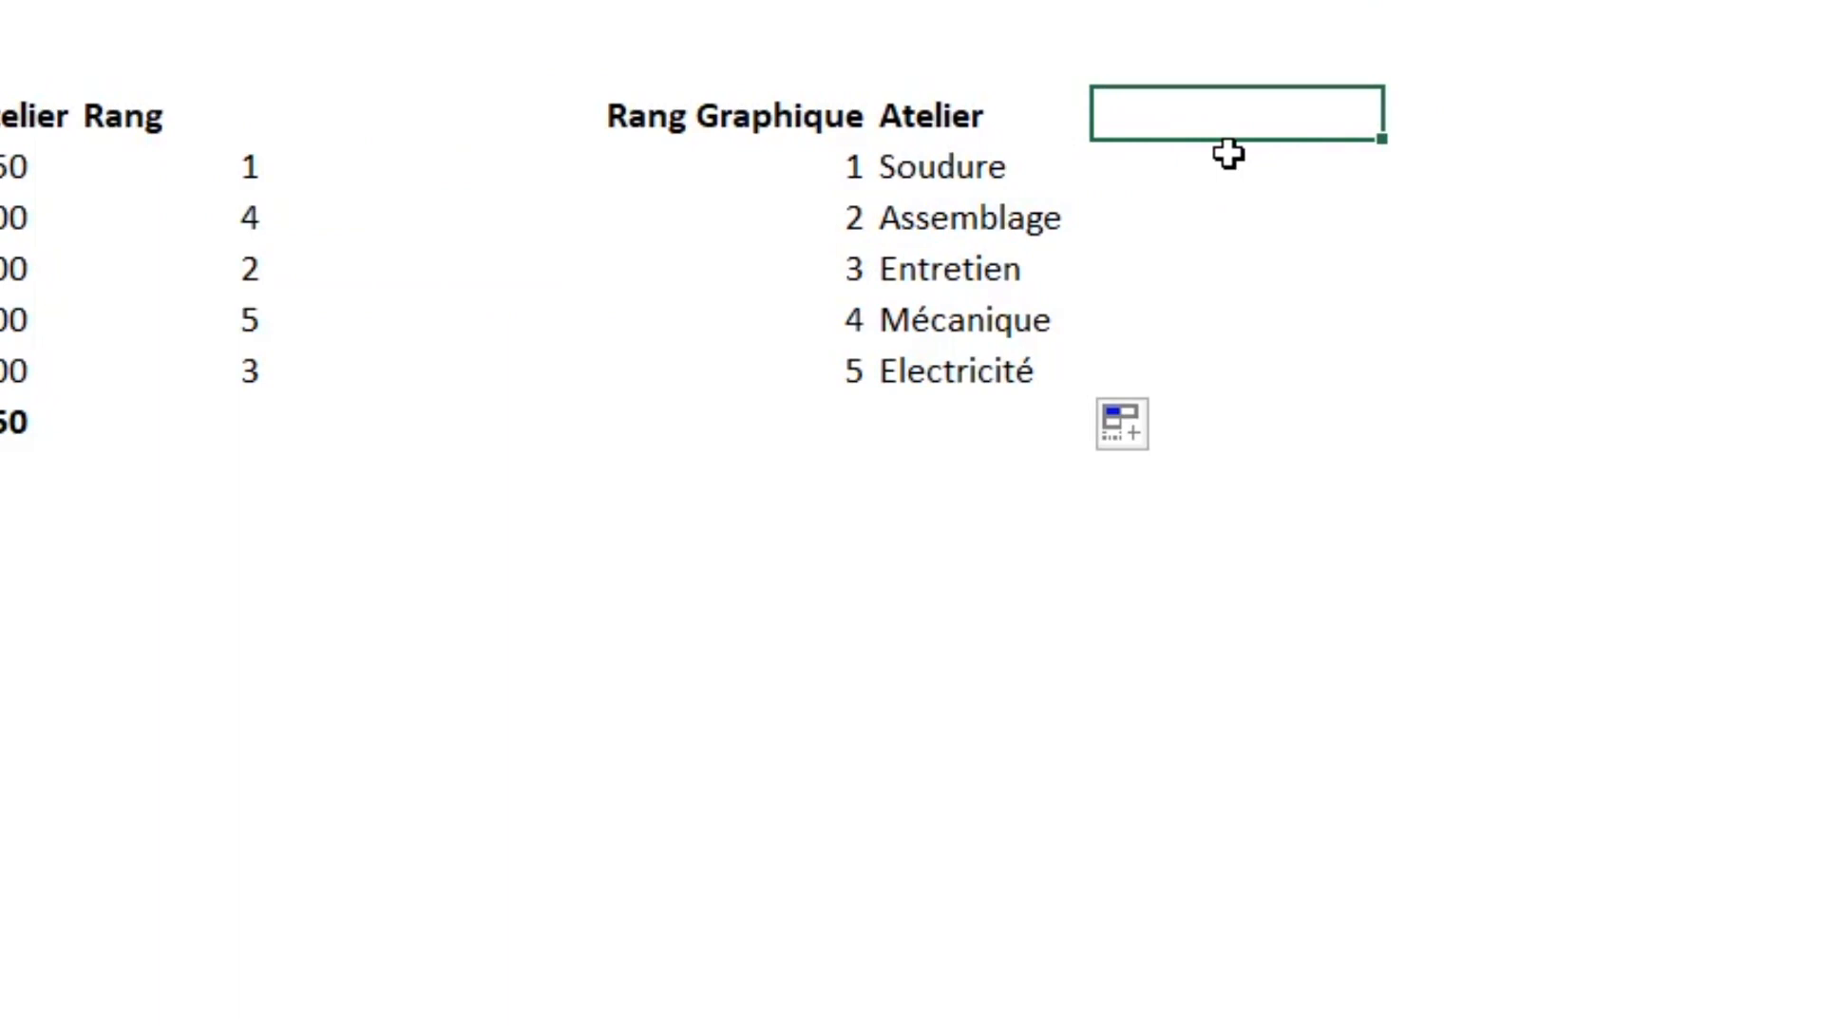
type("Co")
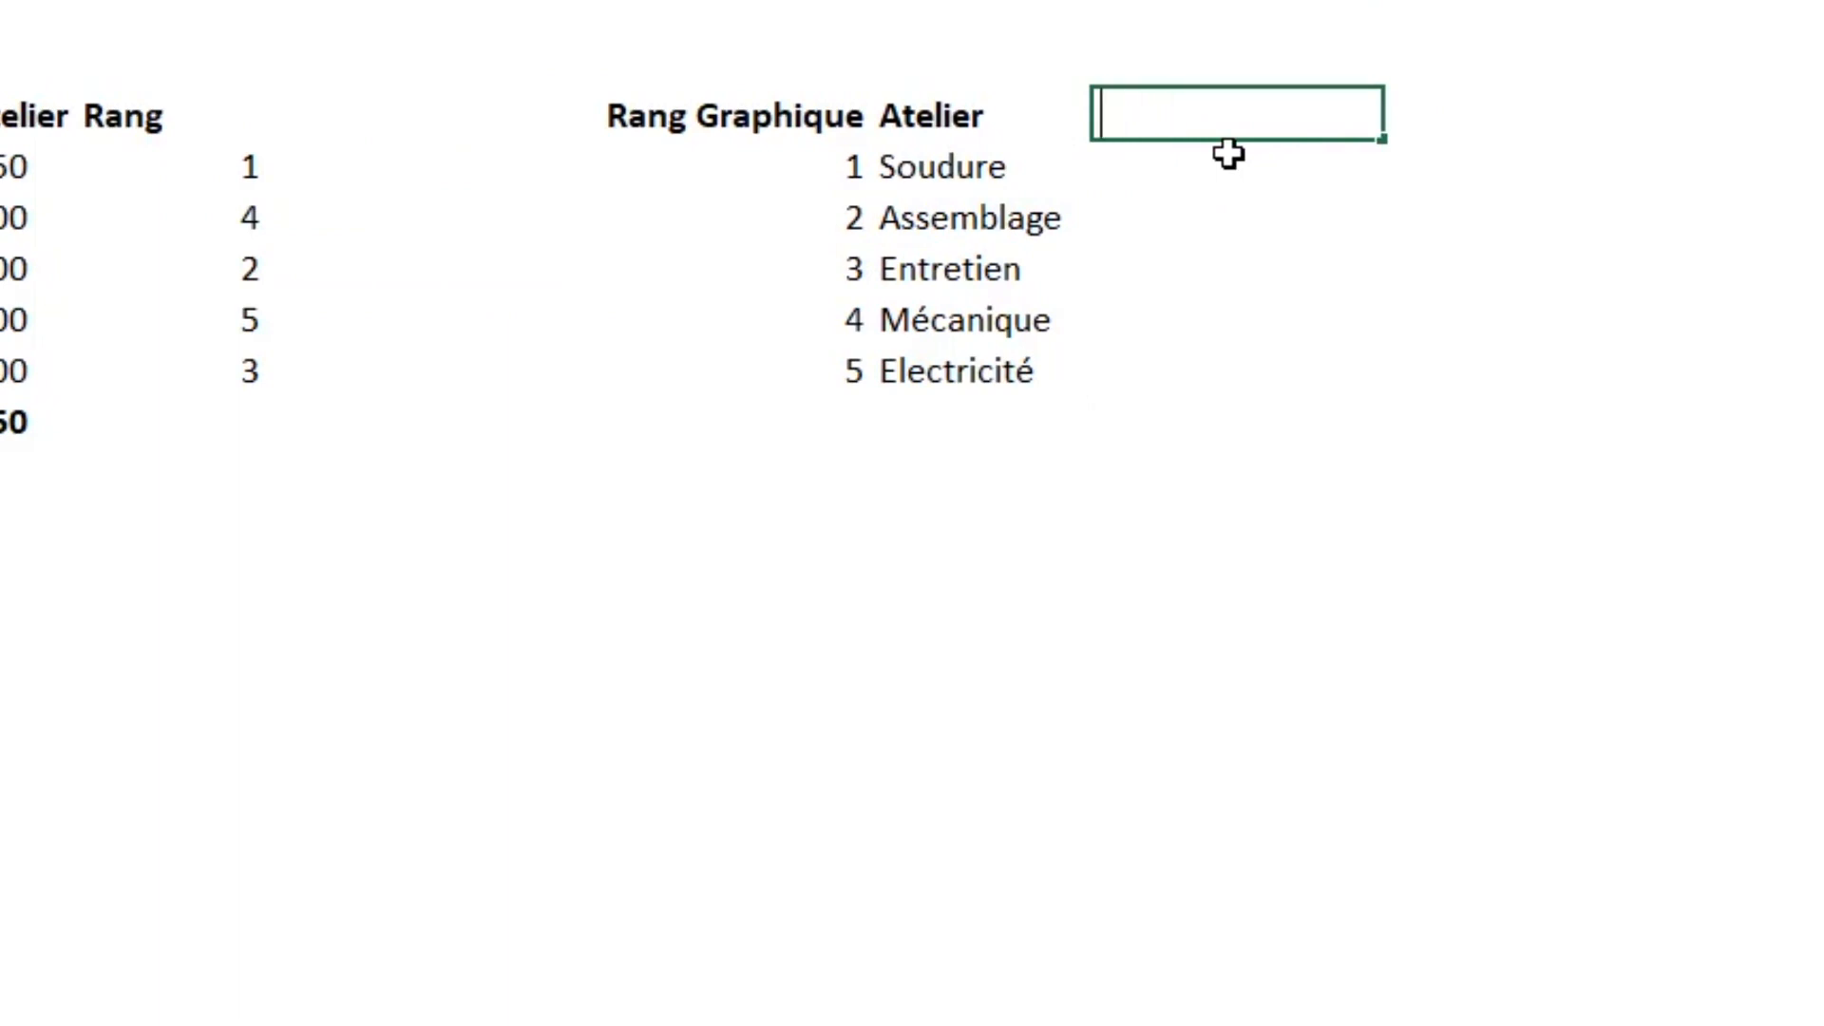
type("nso")
key("Return")
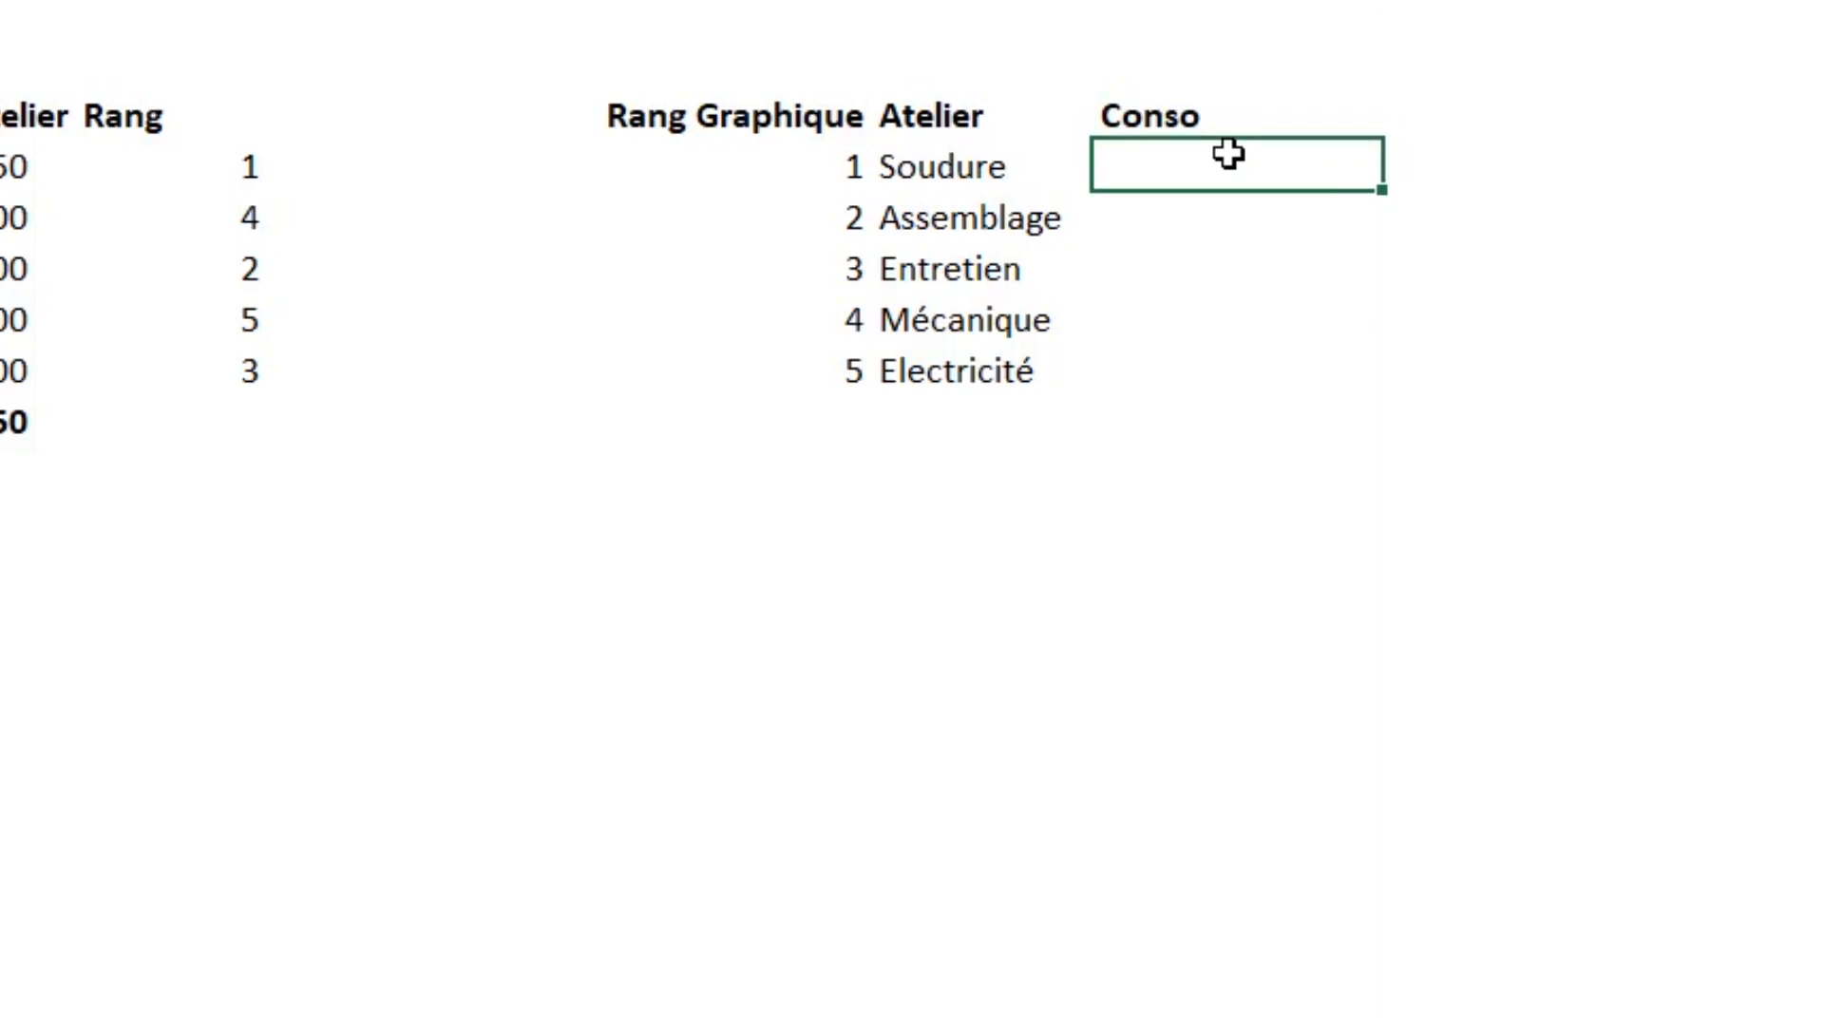
- Enter the formula =RECHERCHEV(G4;$A$4:$B$8;2;FAUX) in H4 to retrieve the cost of the first-ranked workshop
type("=rec")
key("Down")
key("Down")
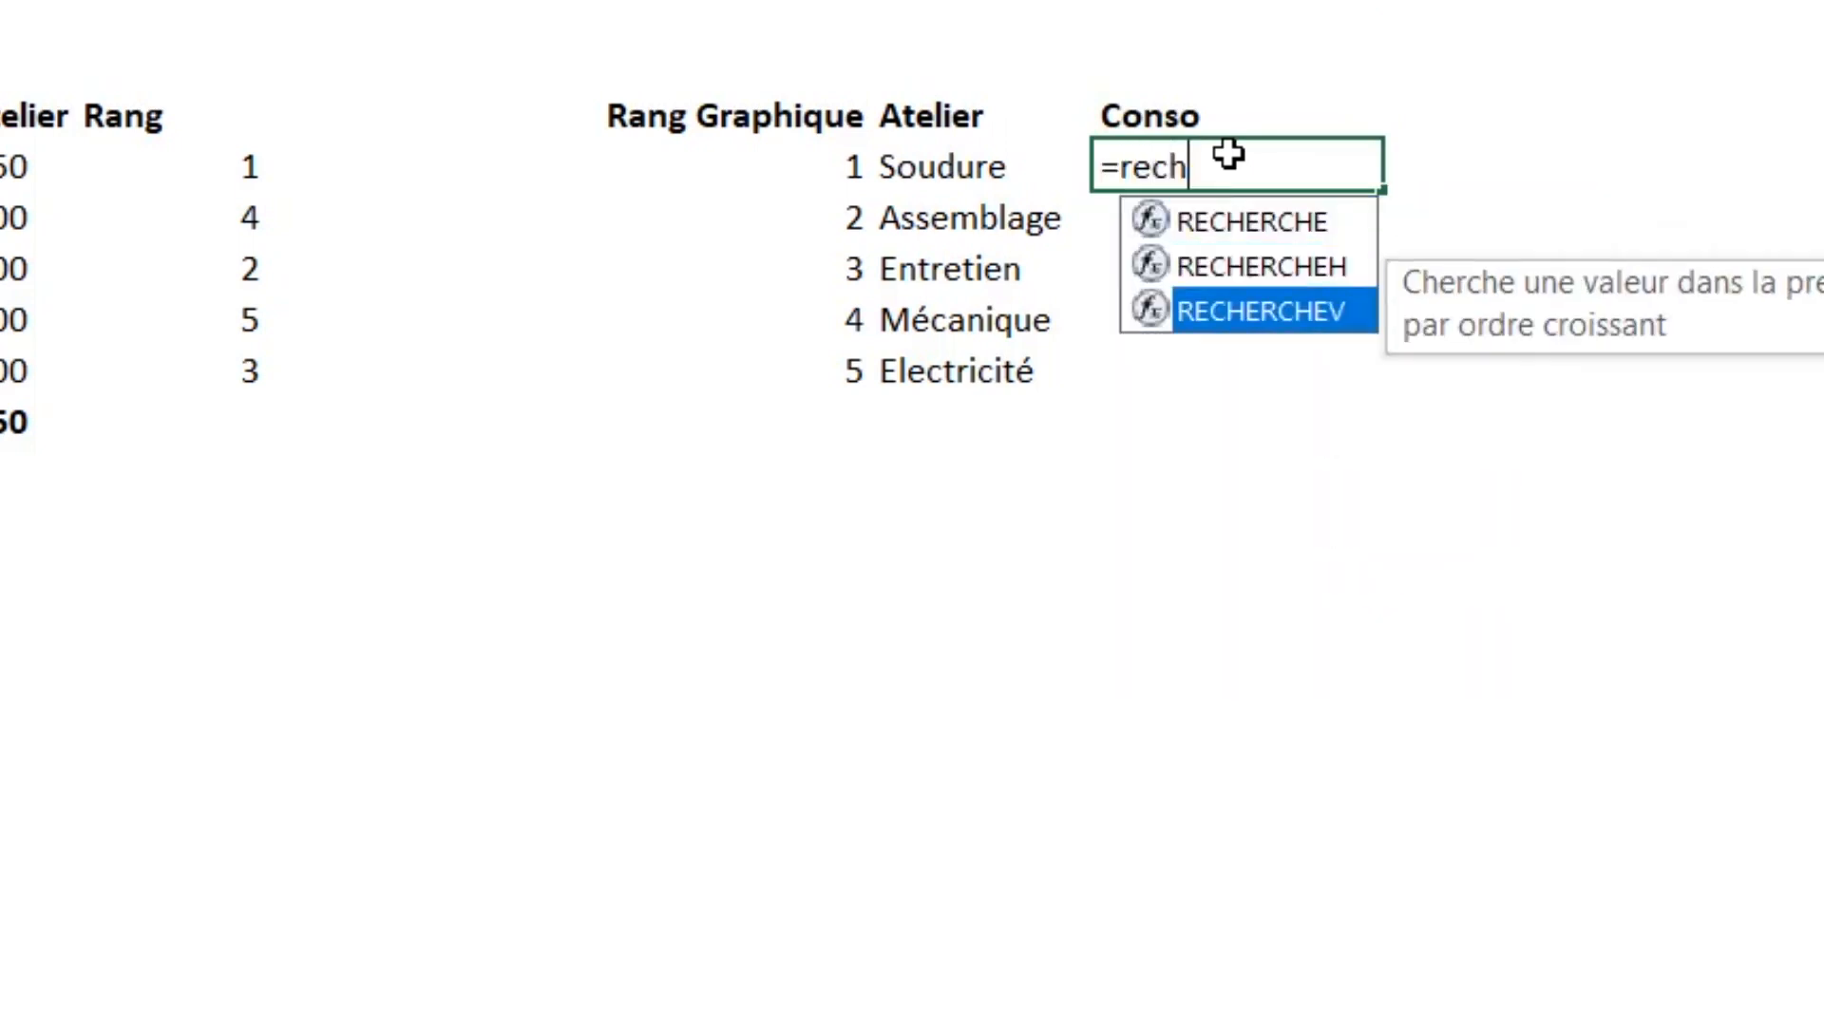
key("Tab")
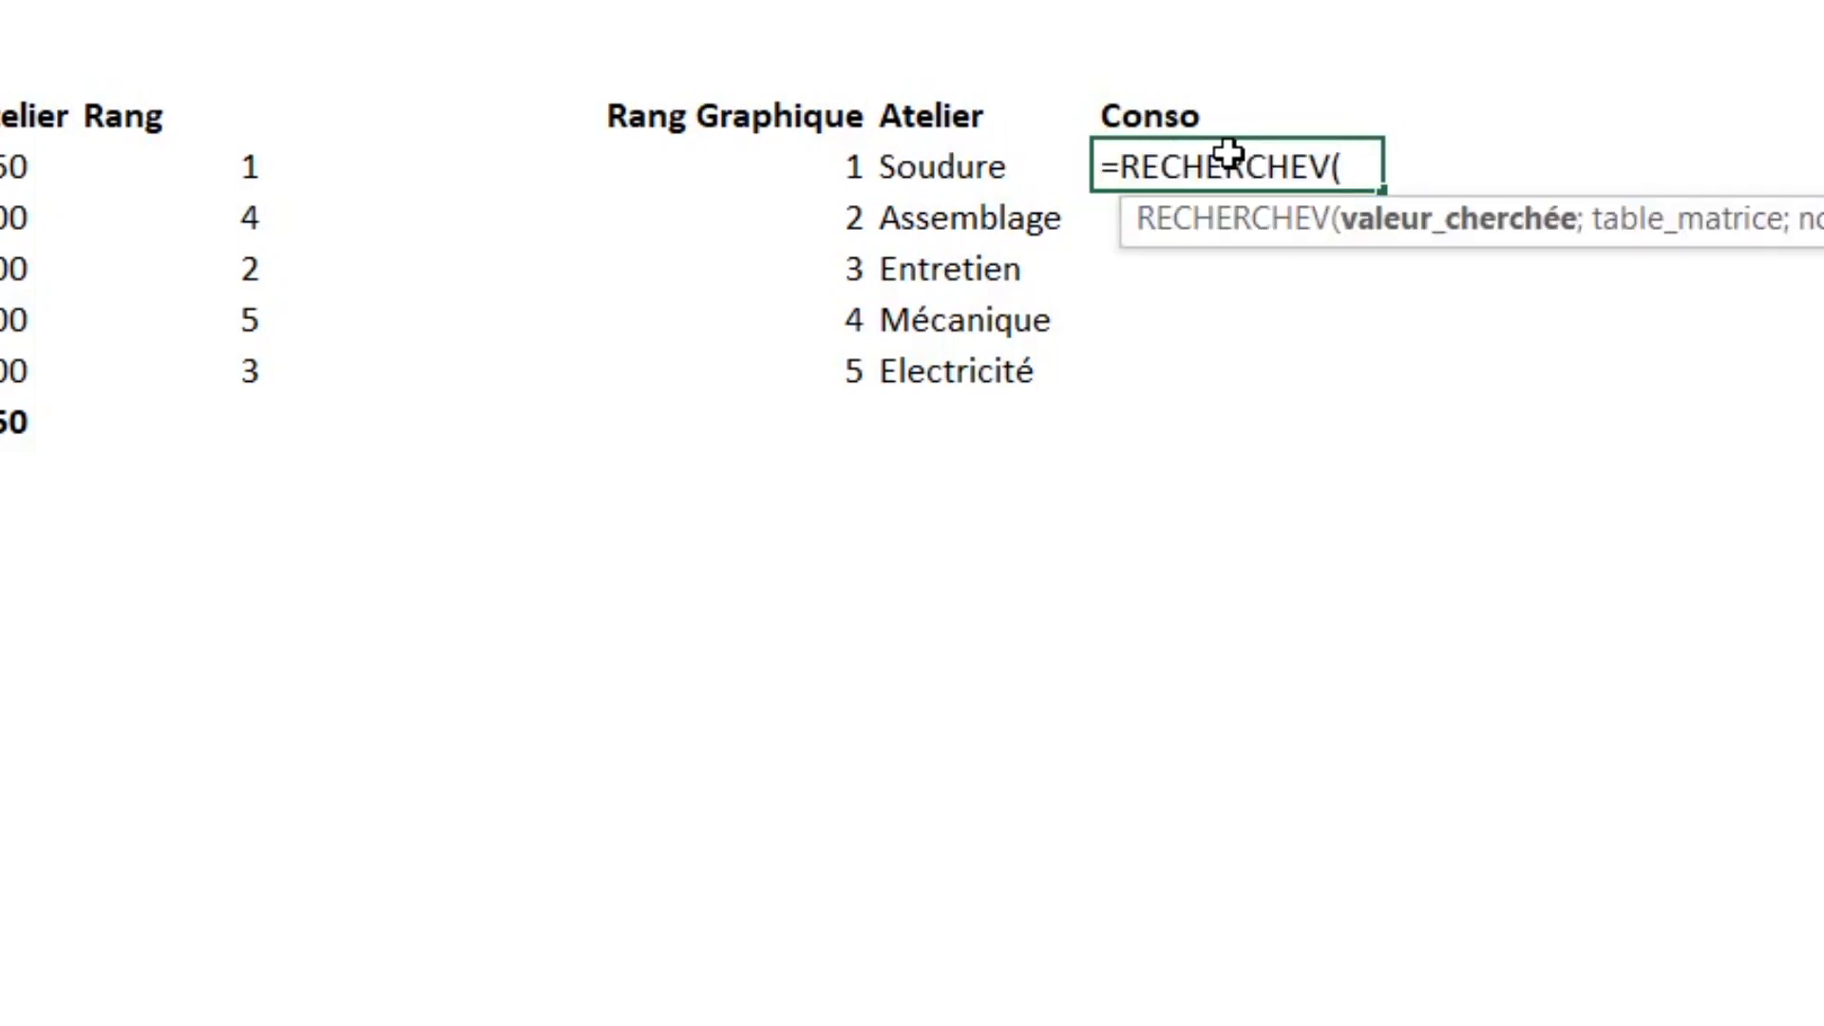
left_click(931, 169)
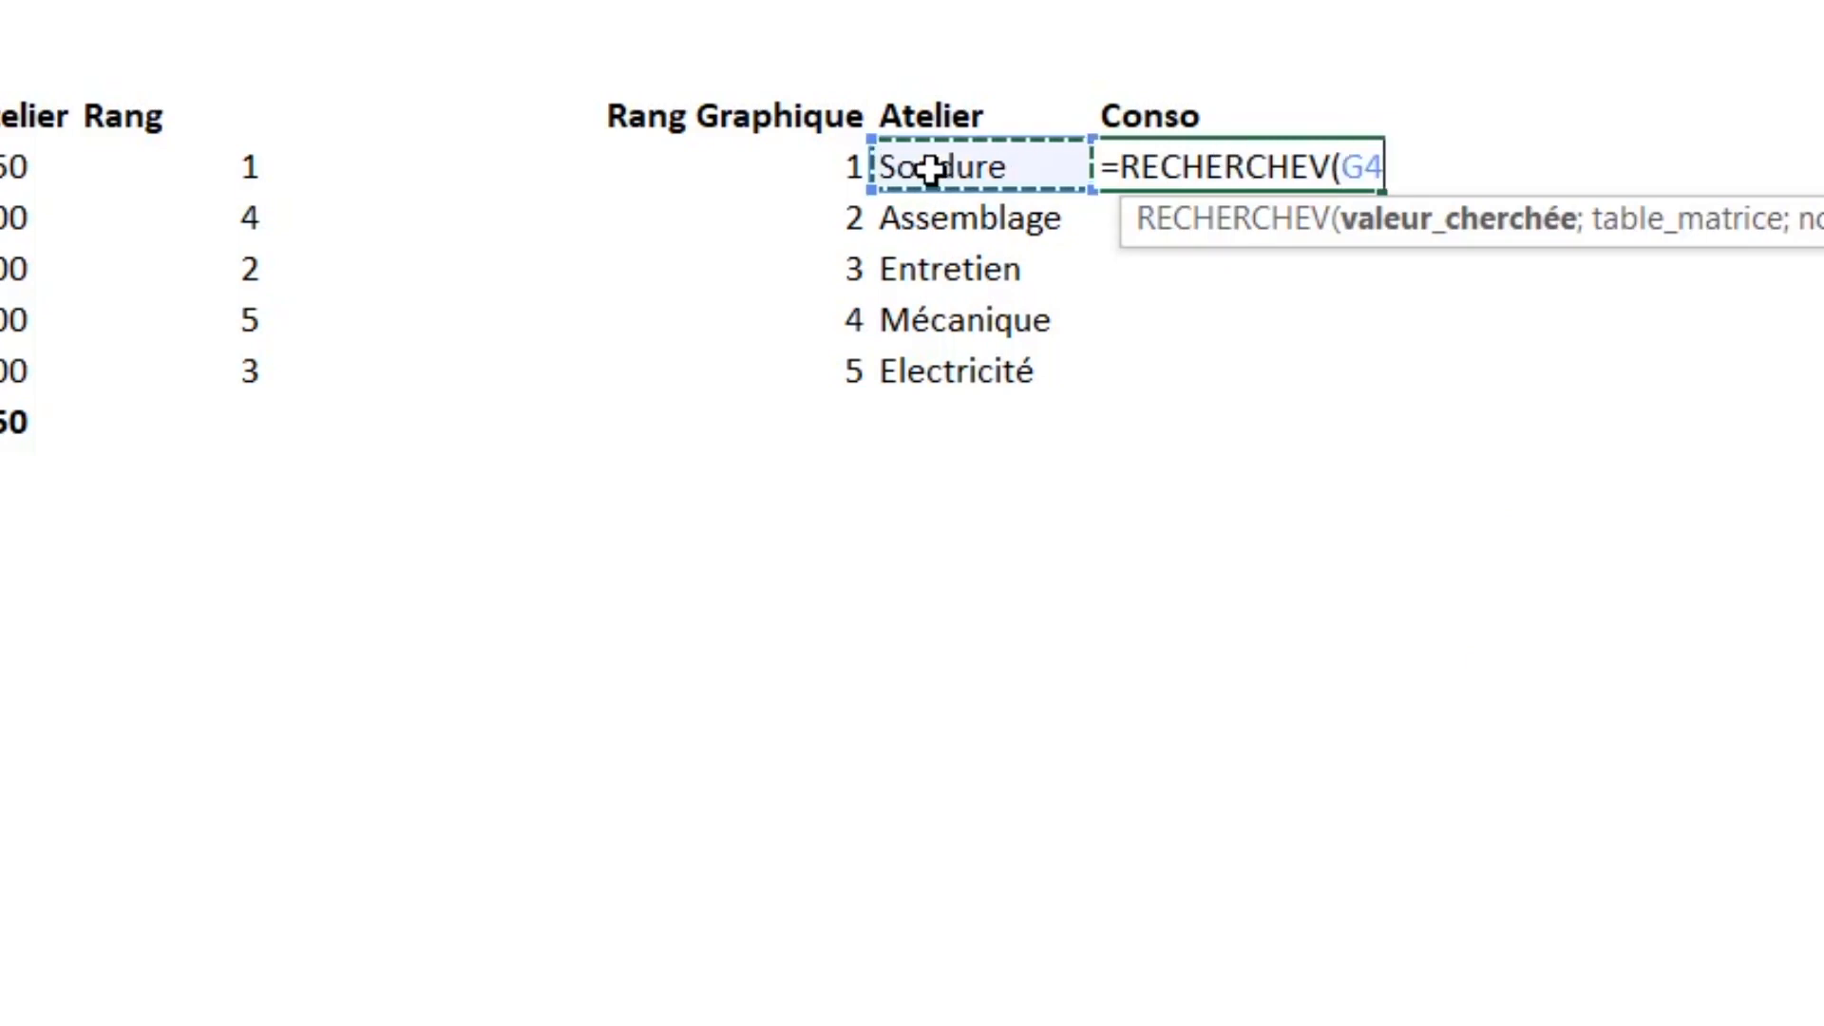
type(";")
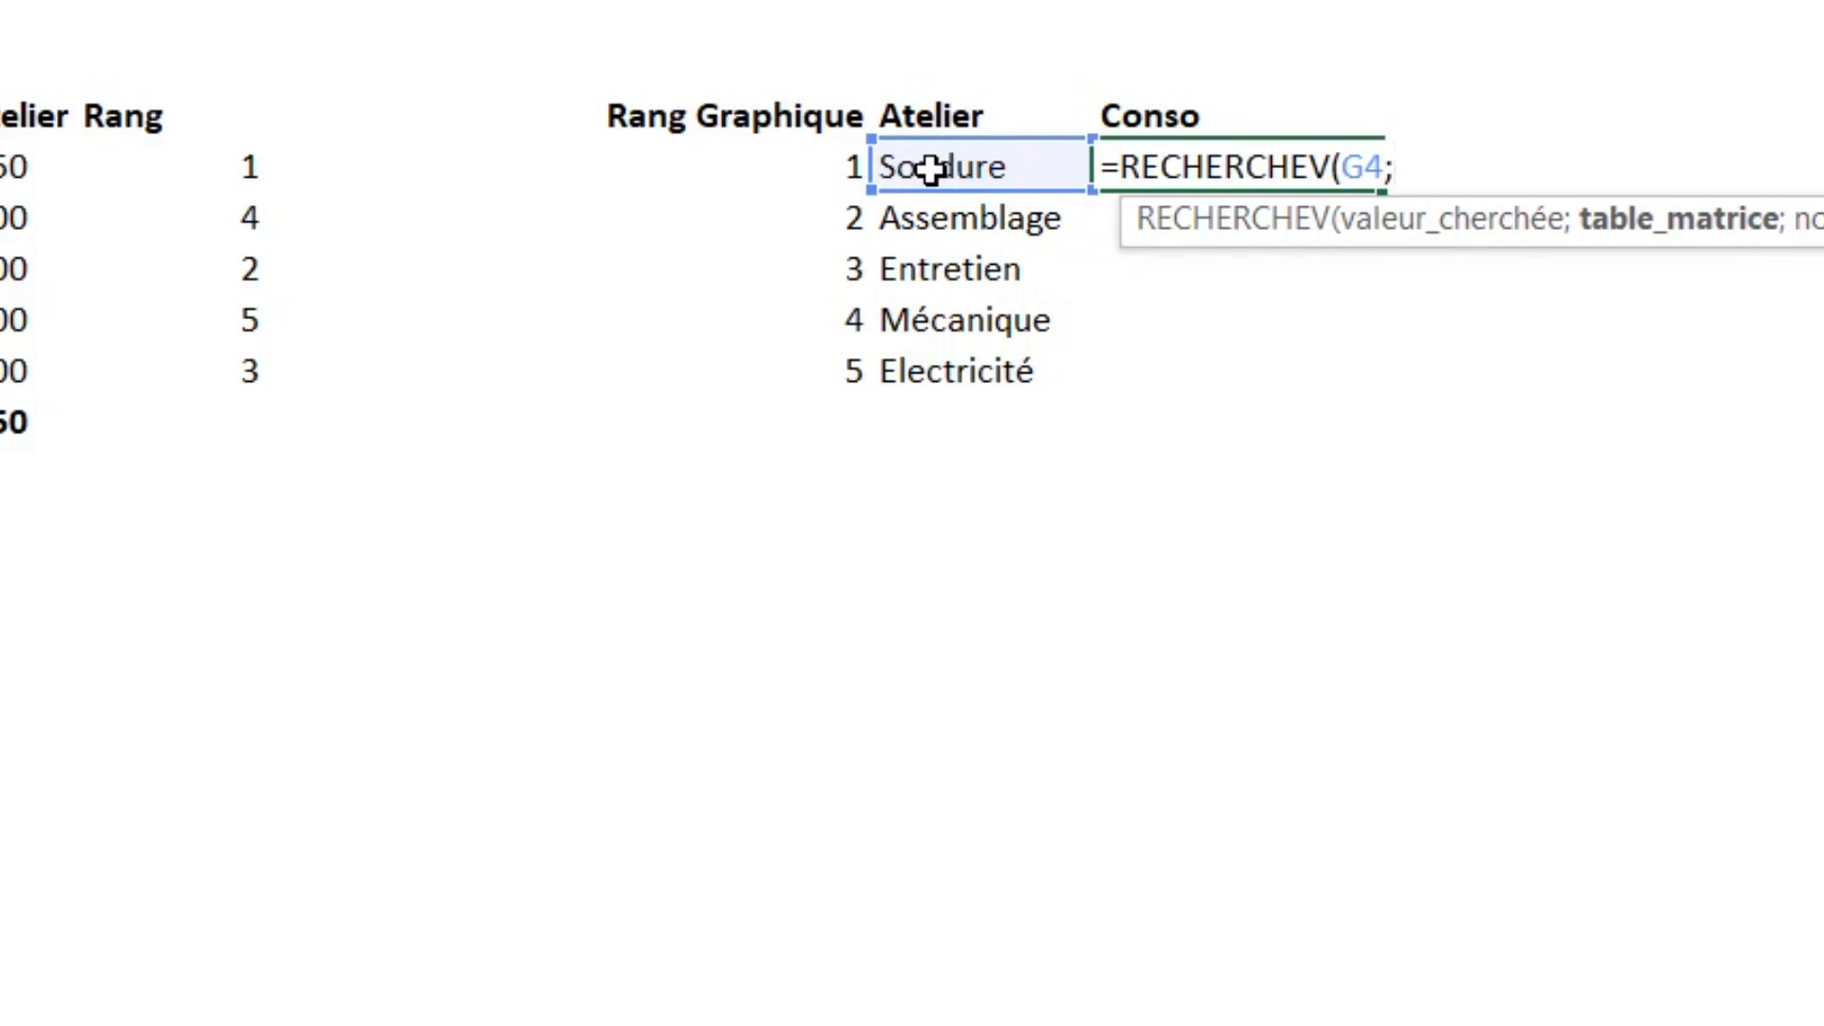
left_click_drag(73, 202, 425, 386)
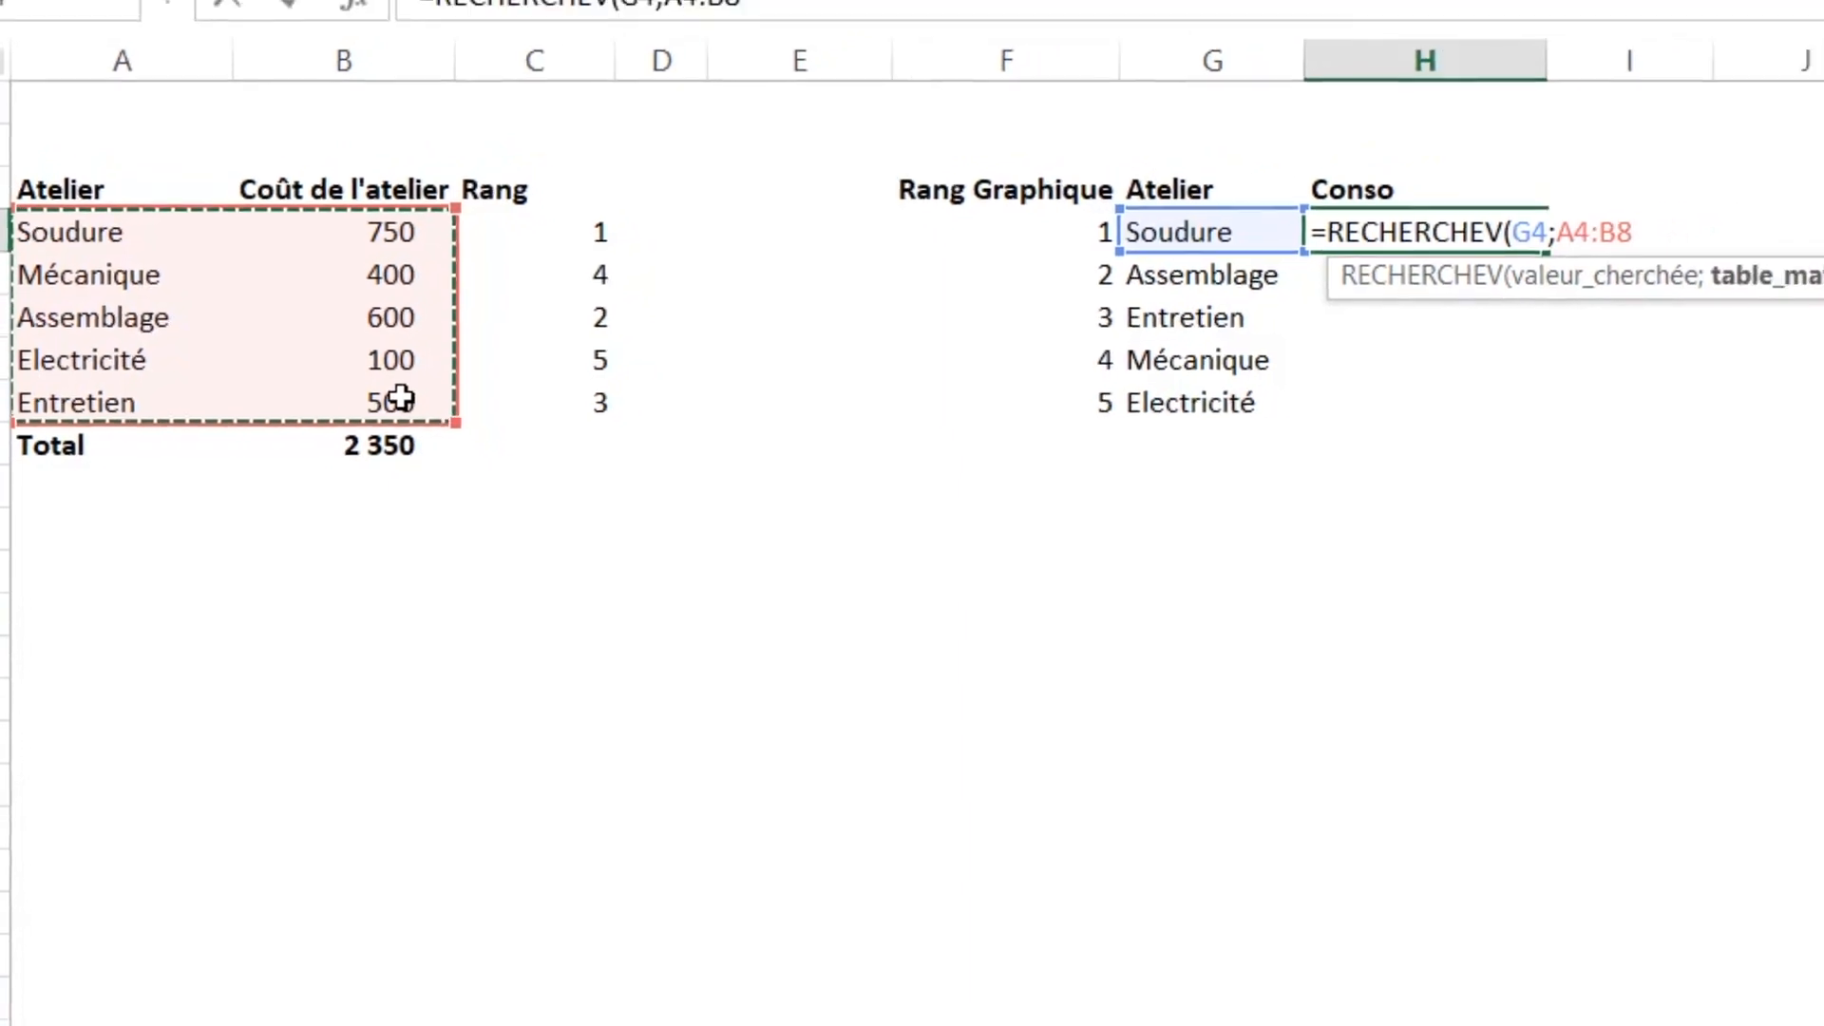
key("F4")
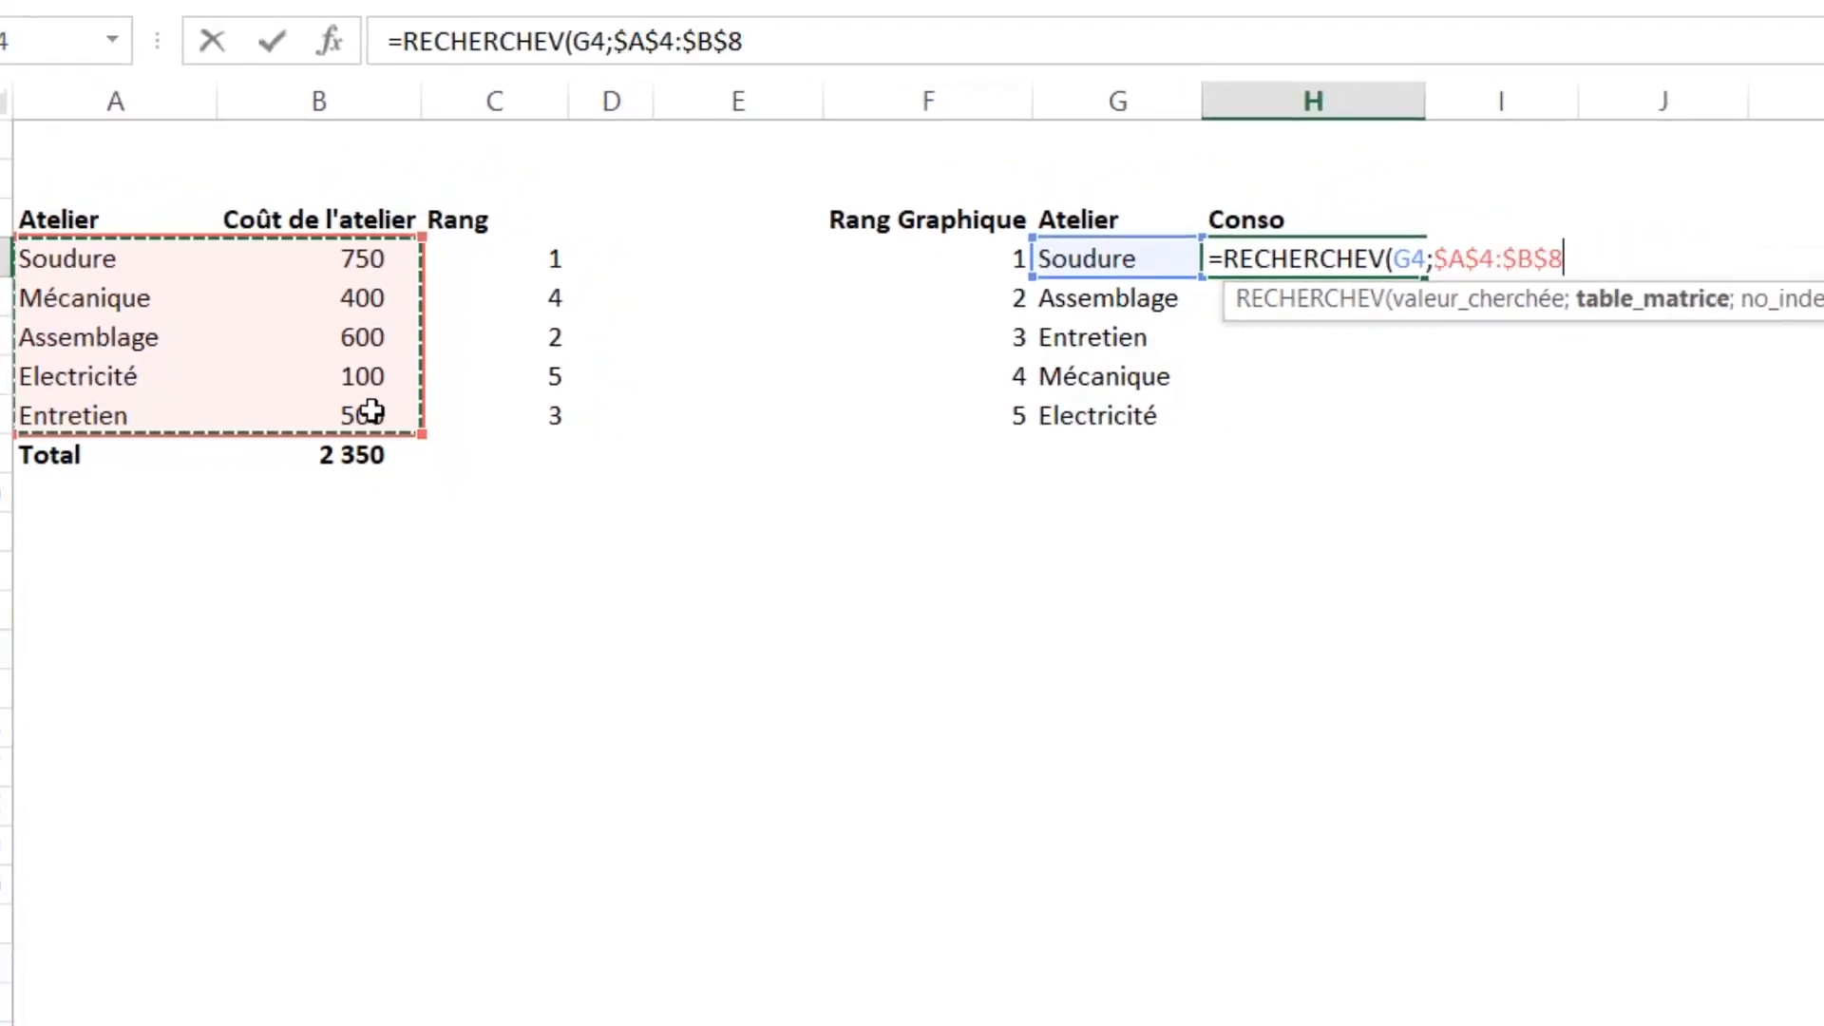
type(";2")
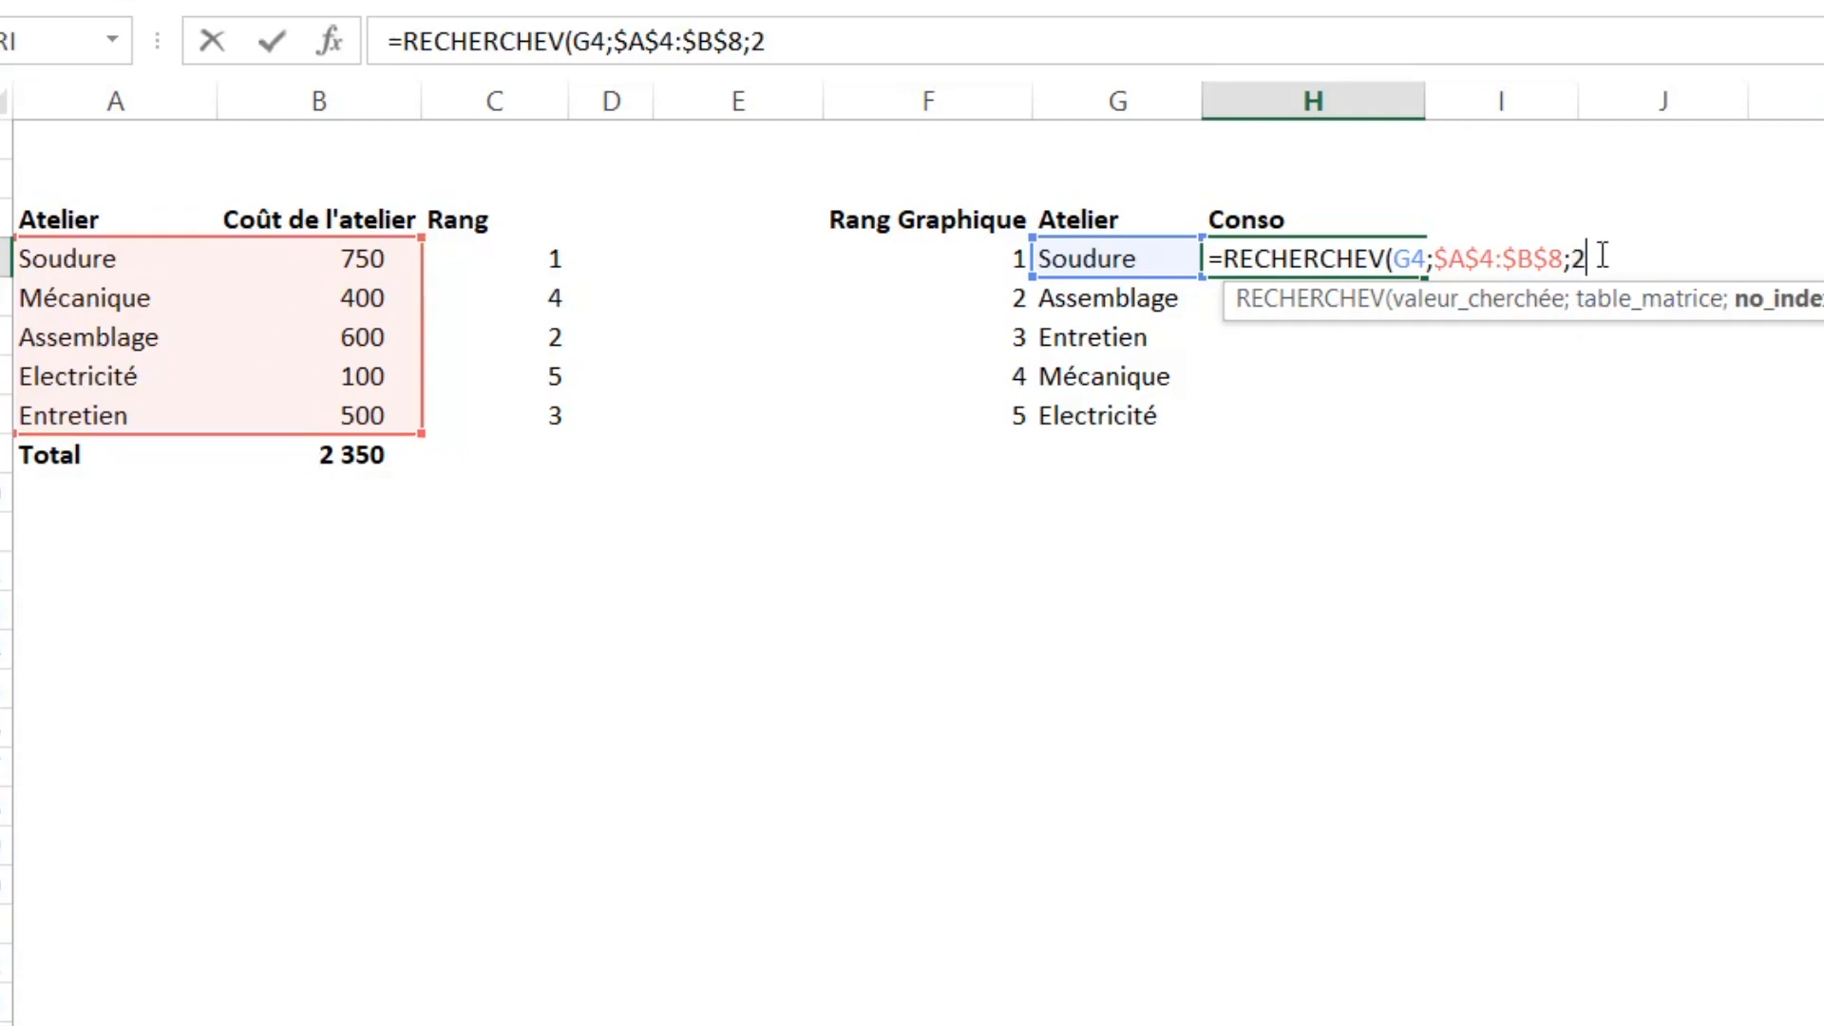
type(";")
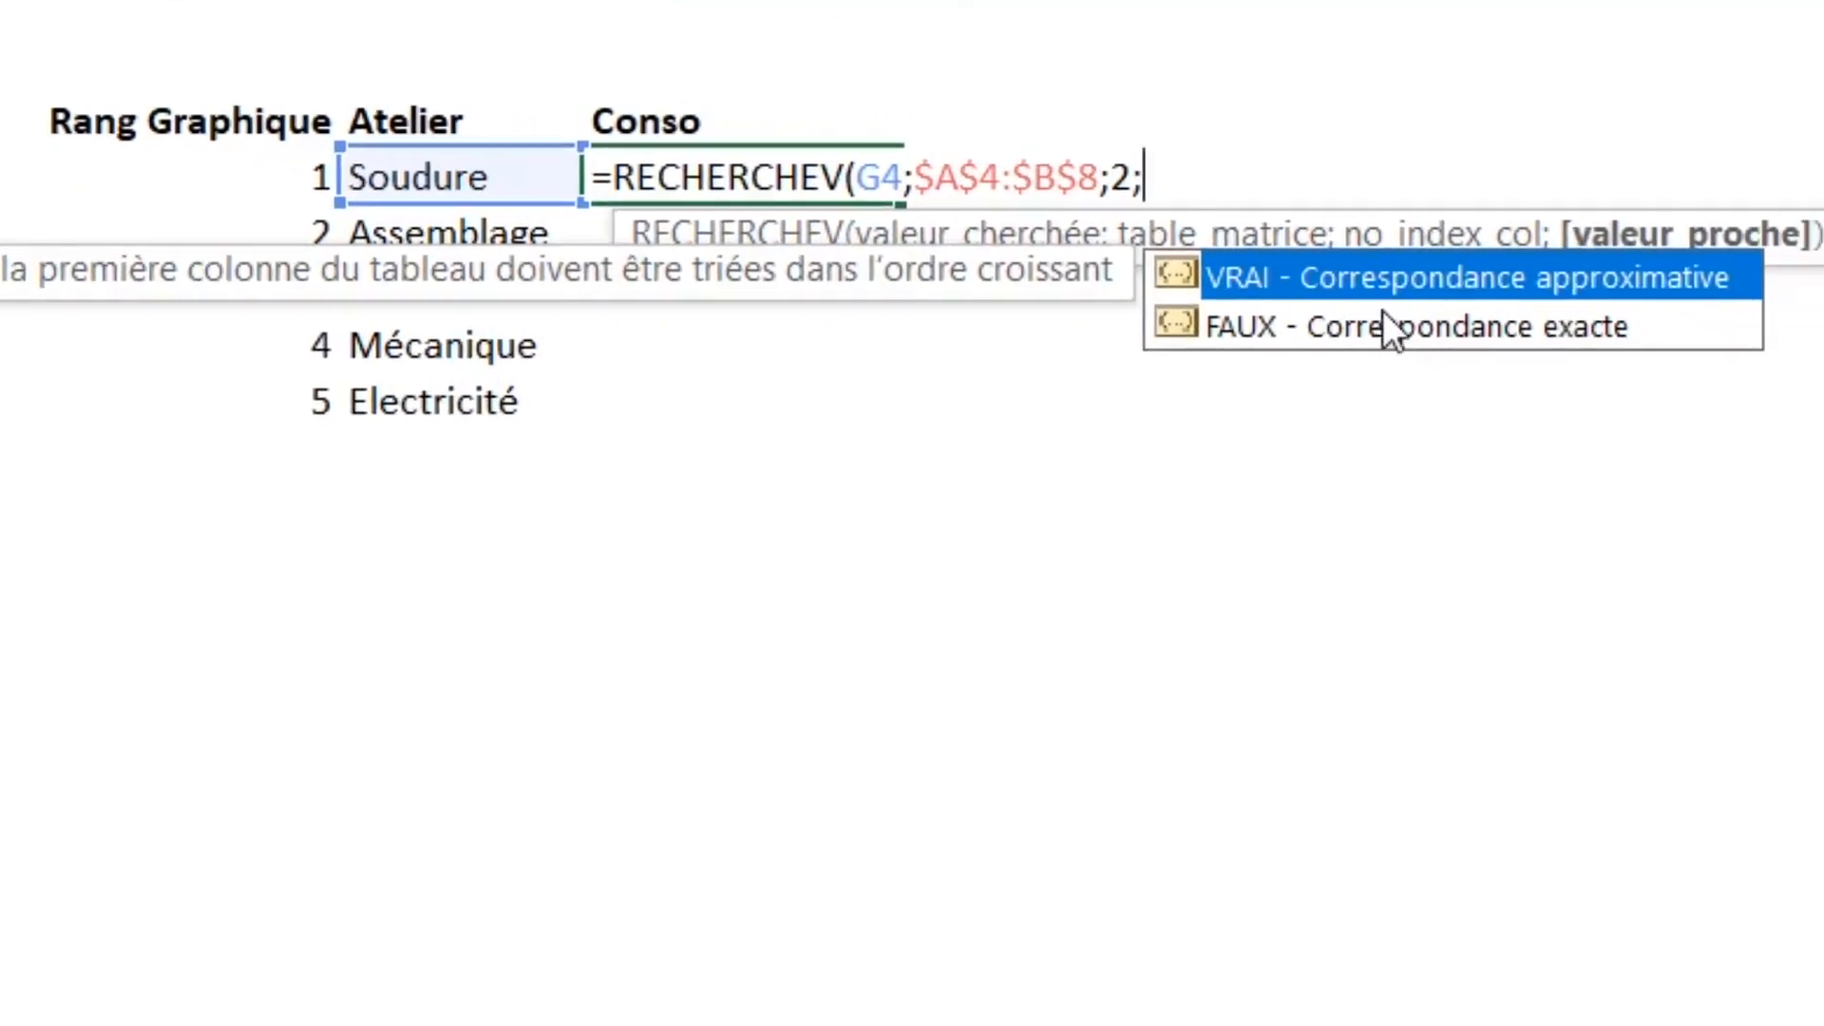
double_click(1382, 323)
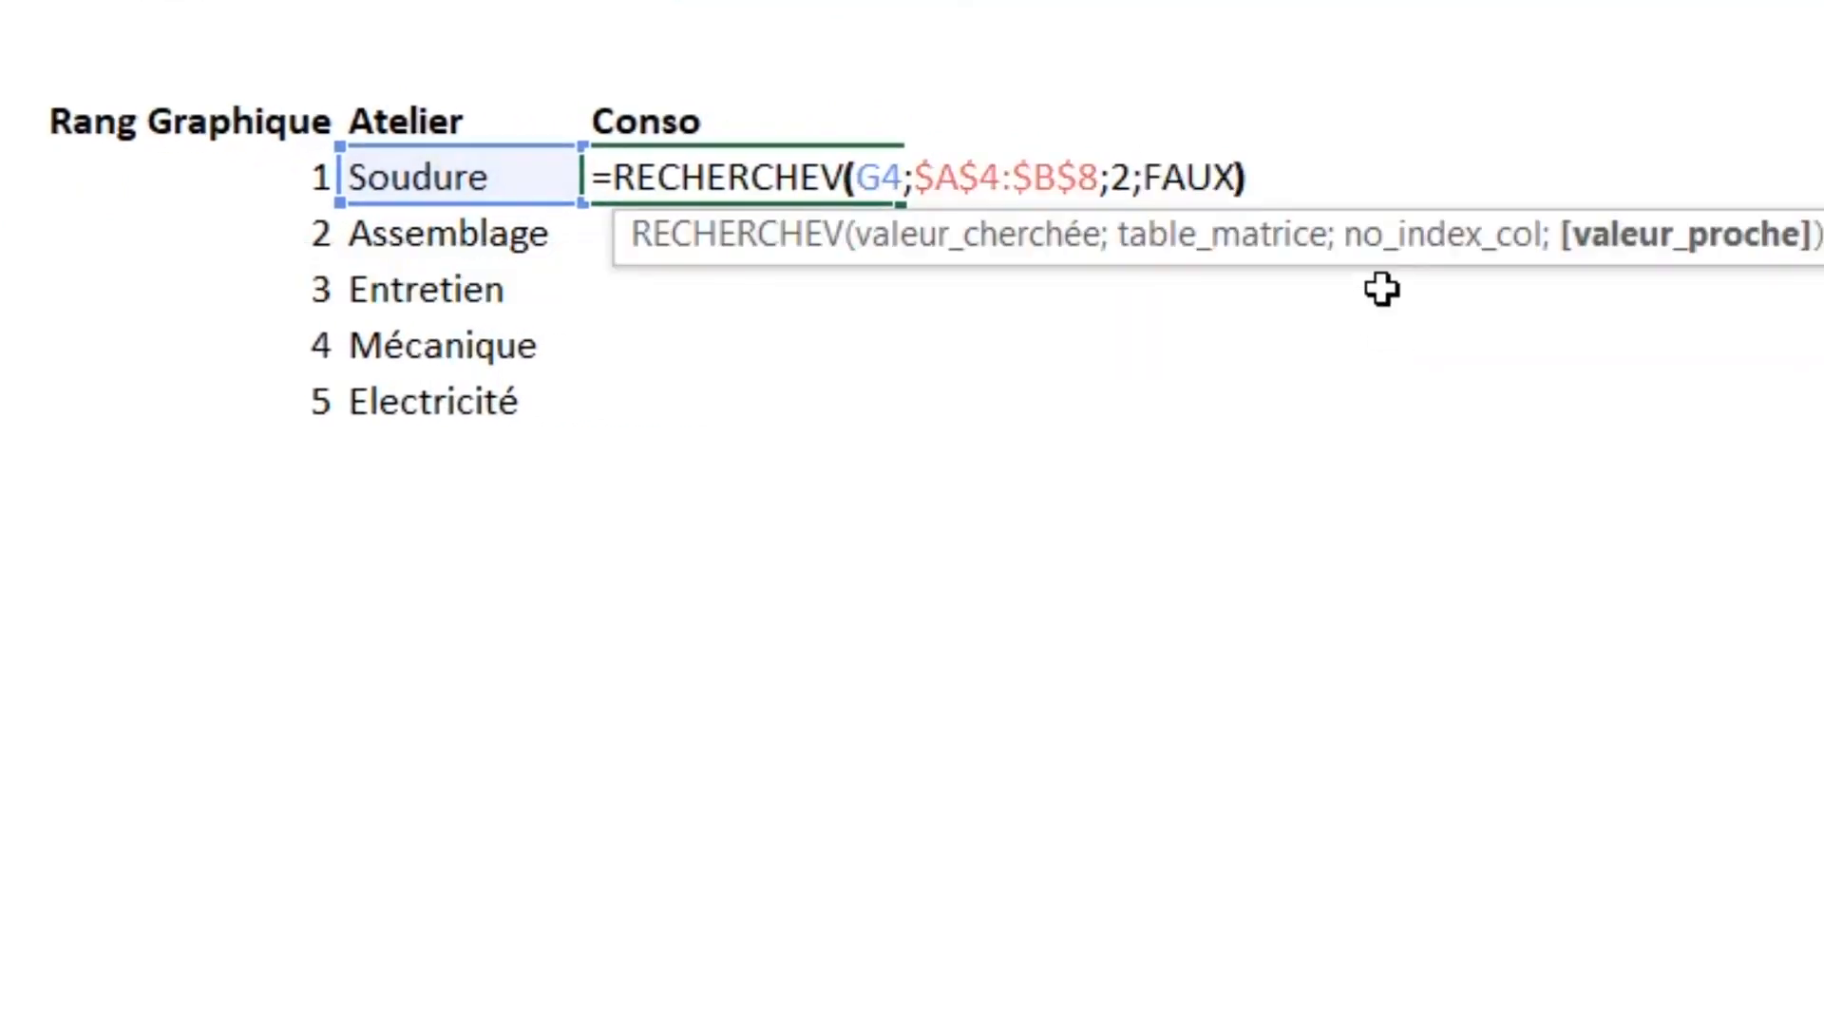
key("Return")
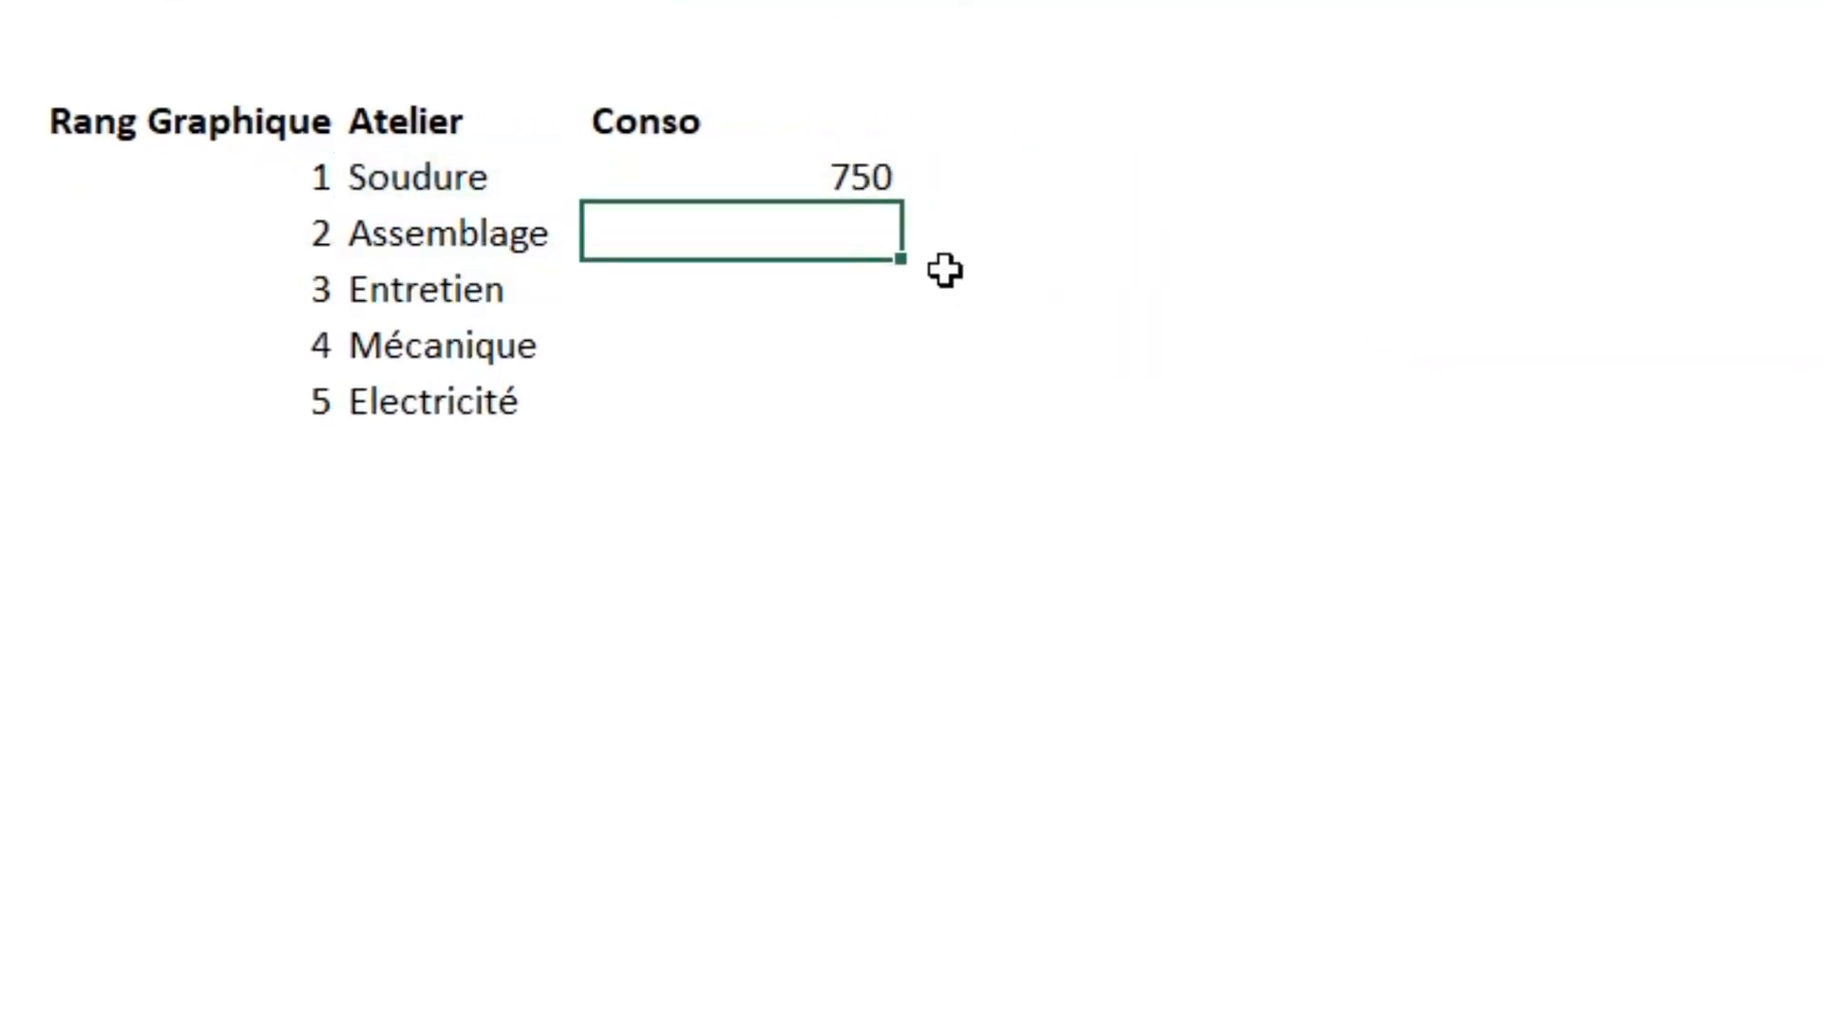
- Copy the RECHERCHEV formula from H4 down to H8 and compare the Soudure cost with the source table
left_click(866, 178)
left_click_drag(909, 209, 855, 419)
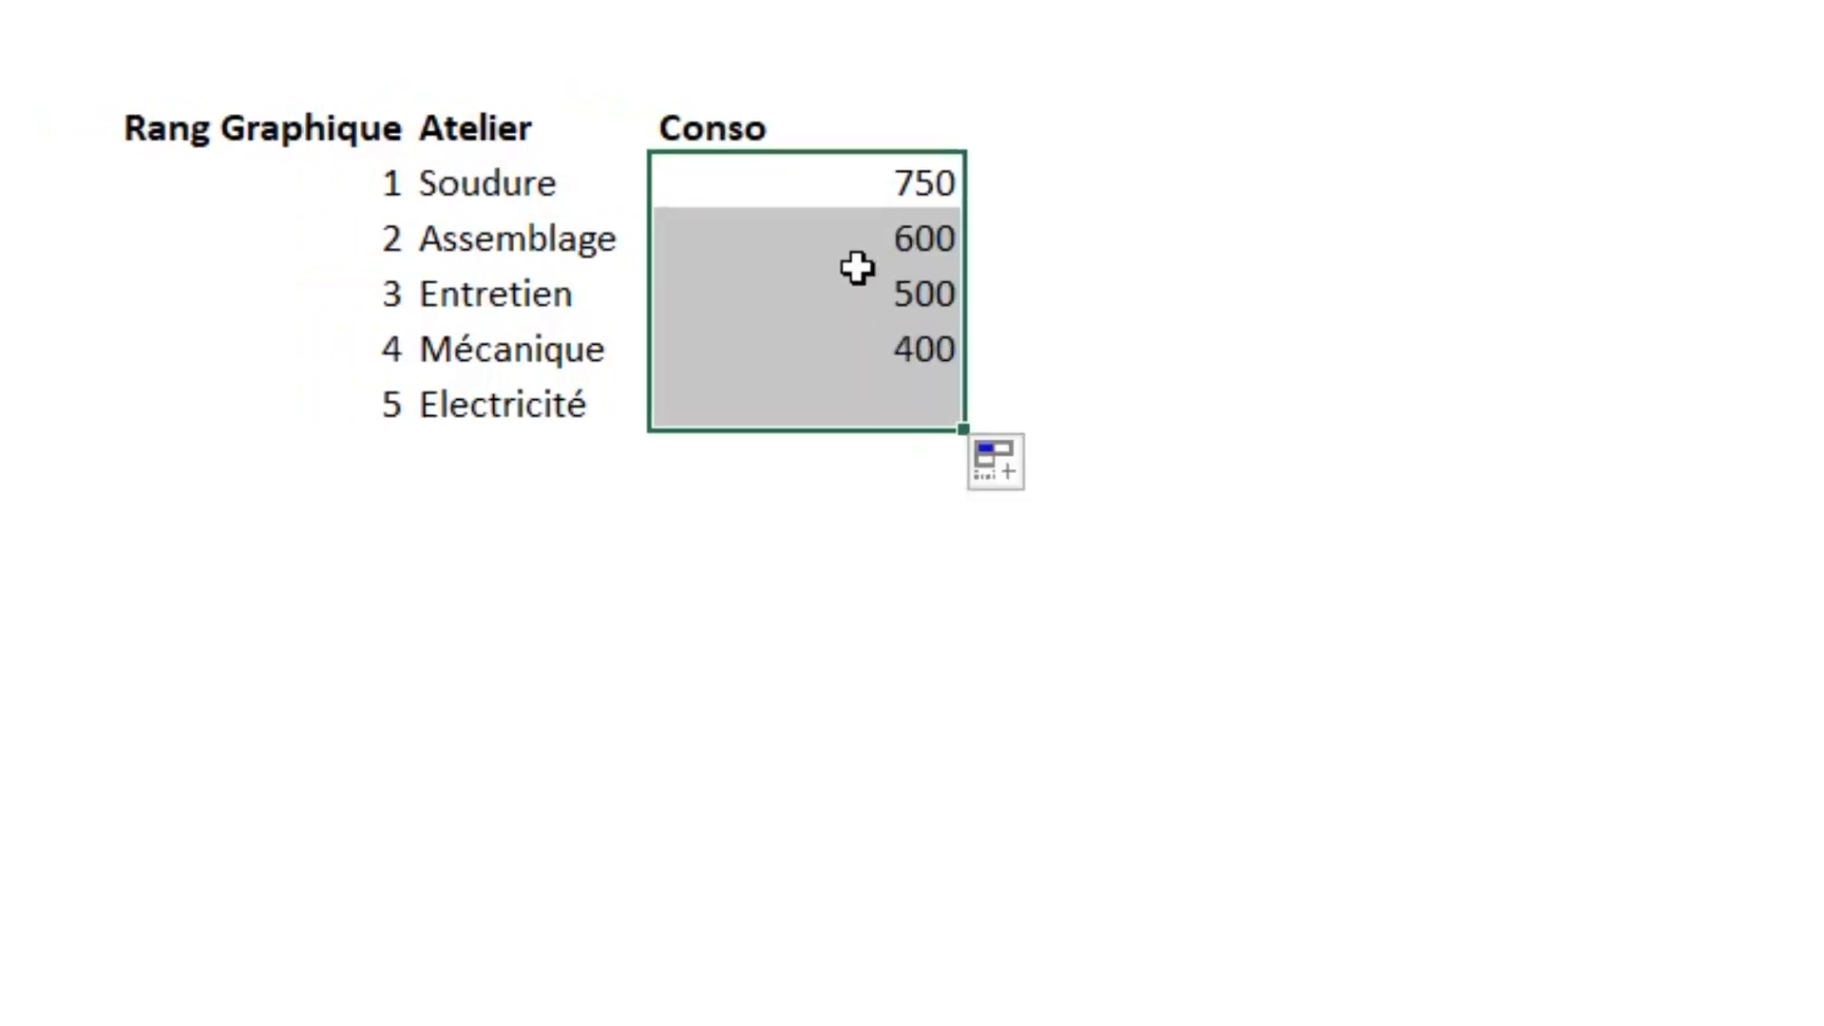
left_click_drag(757, 187, 755, 214)
left_click(447, 187)
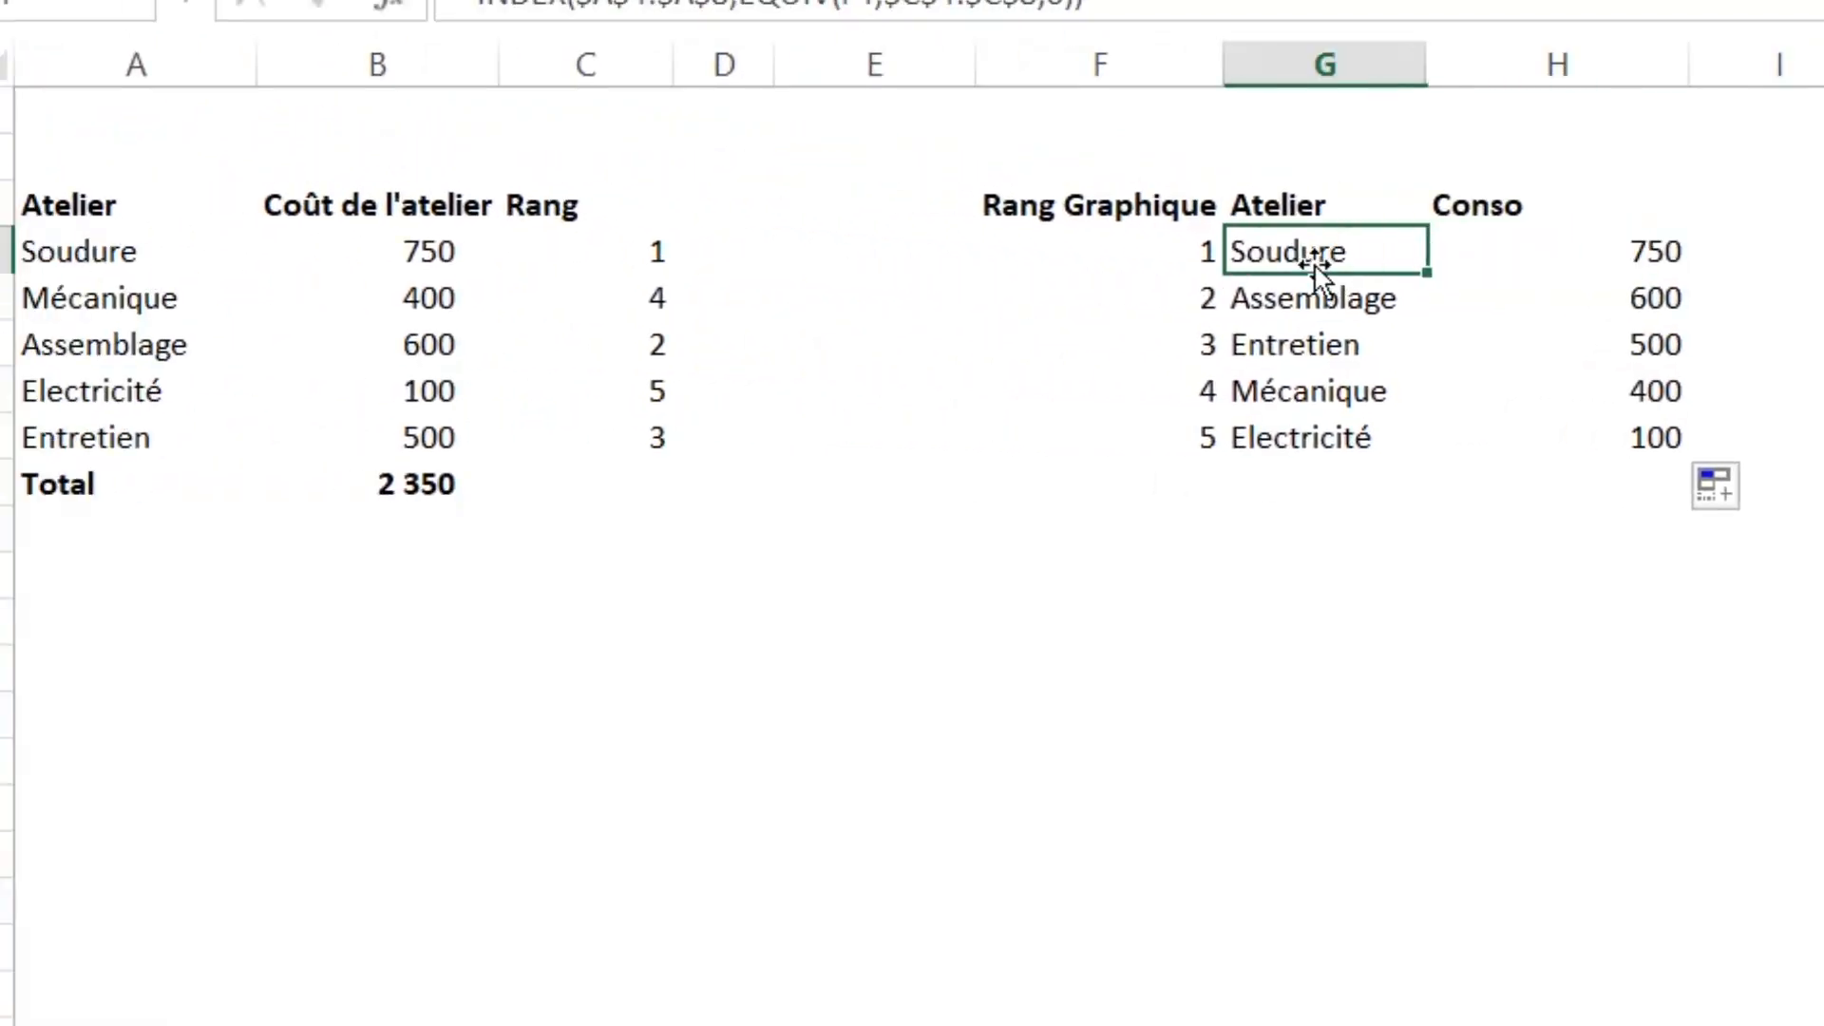
left_click(424, 261)
left_click(1634, 251)
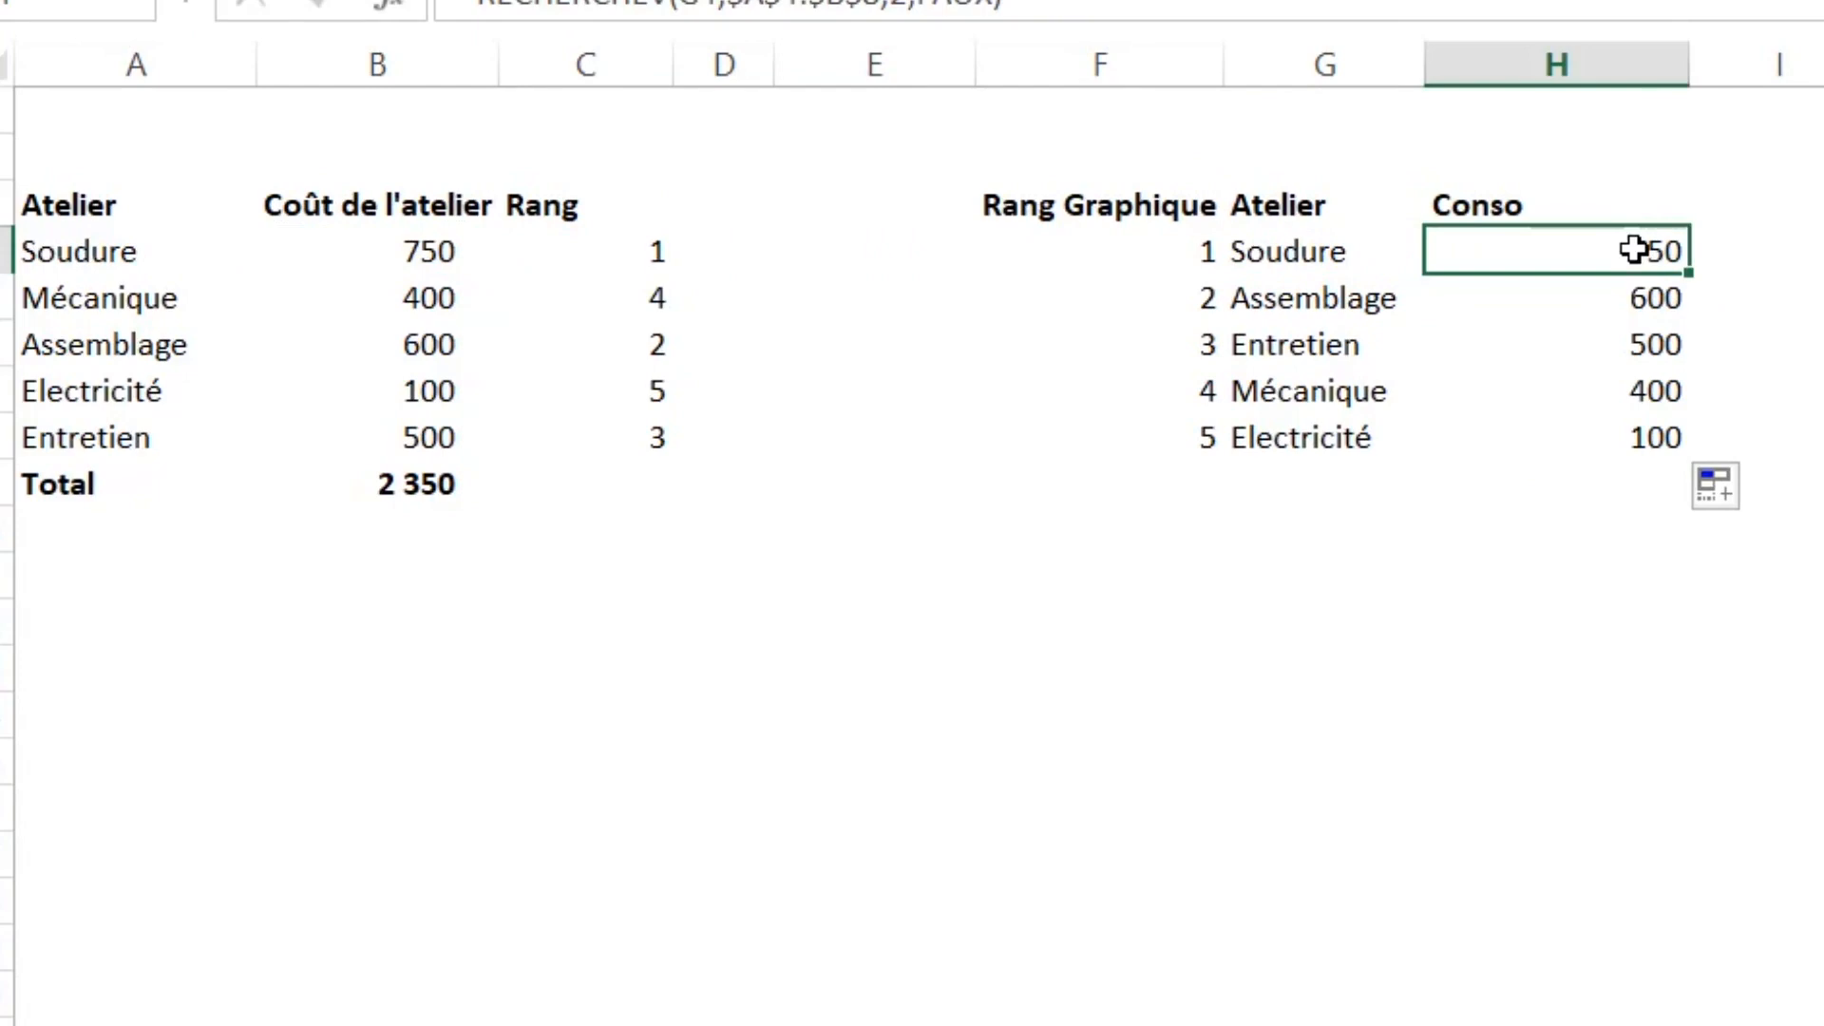
- Autofit and slightly adjust the Conso column's width, and add the header "%" in I3
double_click(1690, 55)
left_click_drag(1534, 67, 1575, 77)
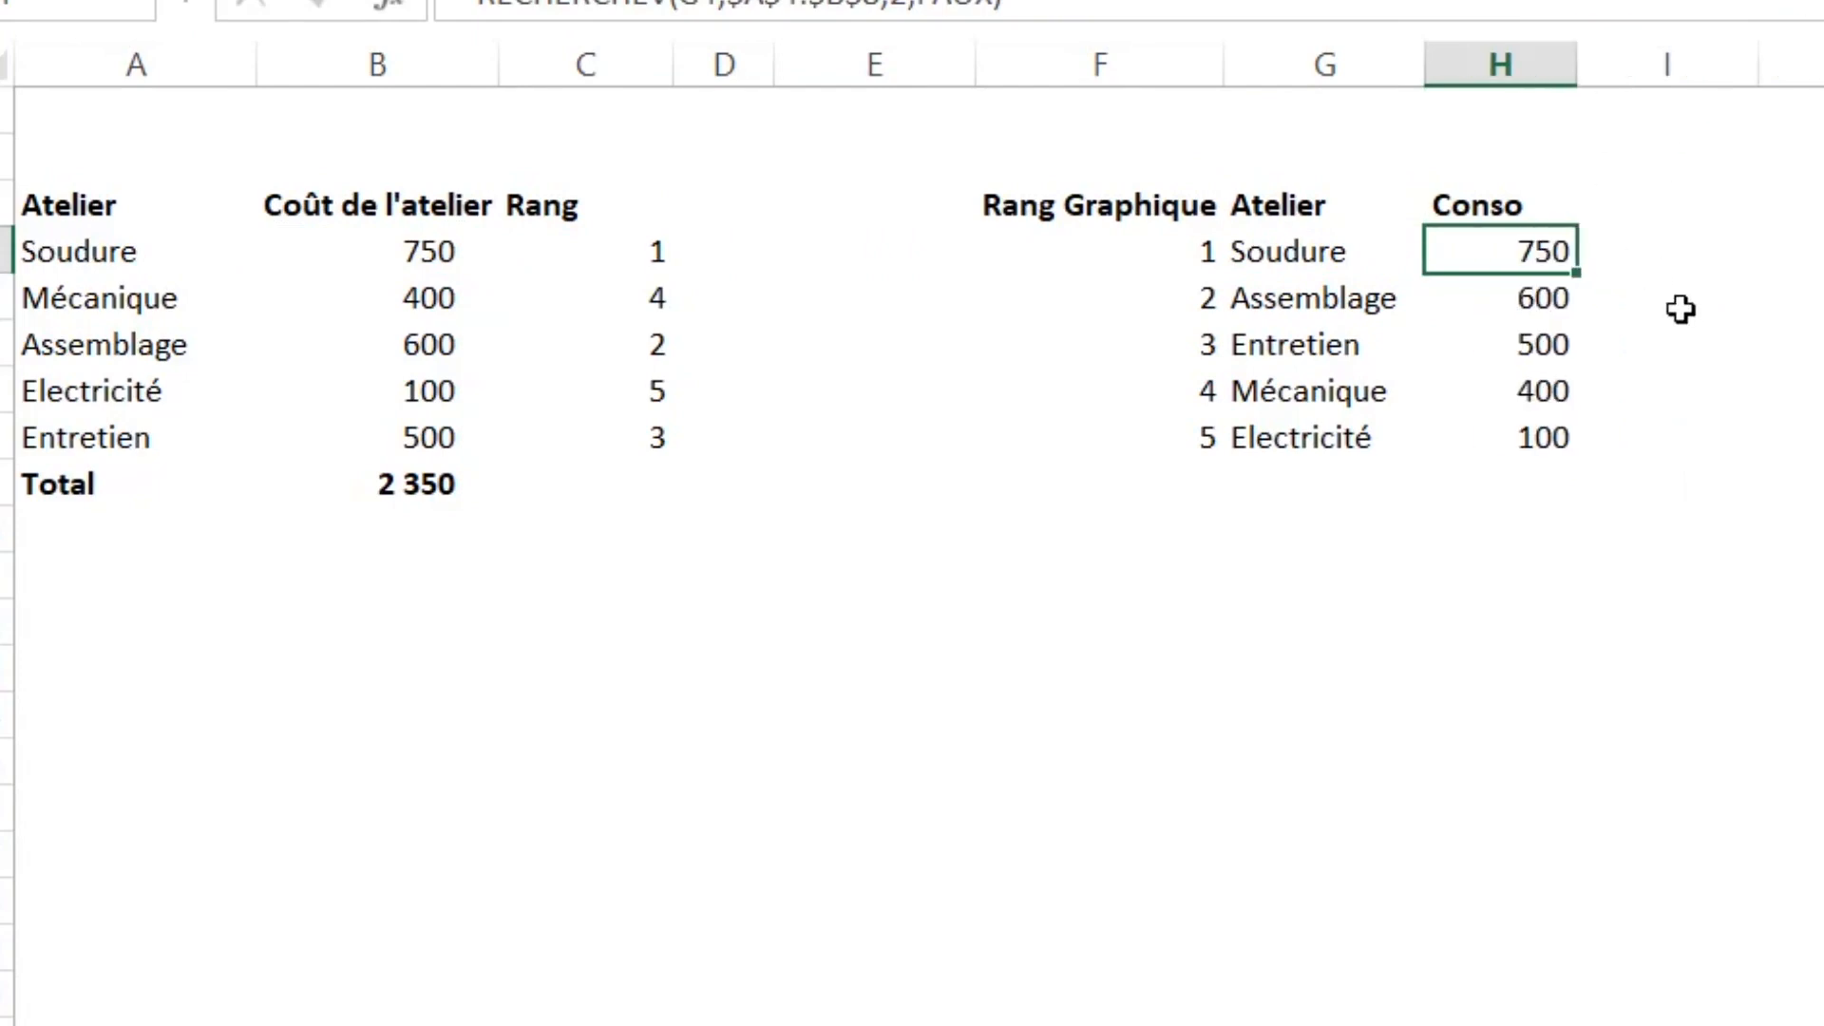
left_click(1715, 214)
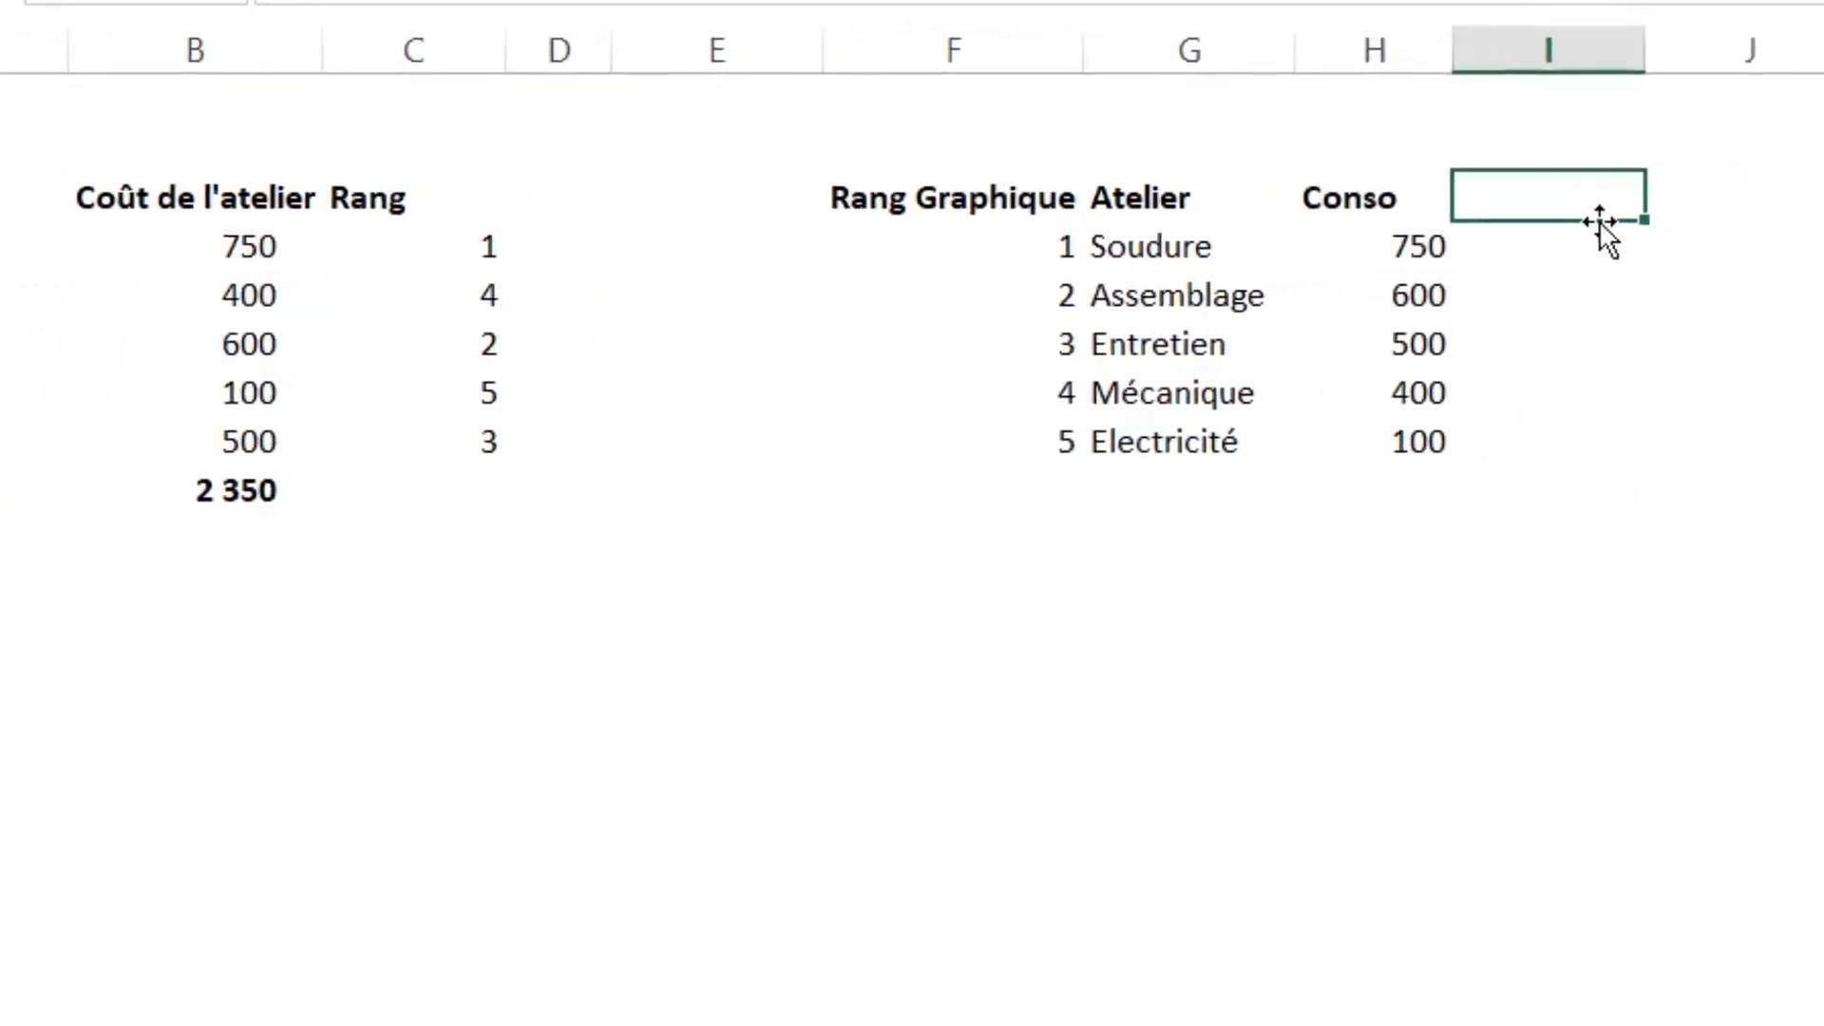
type("%")
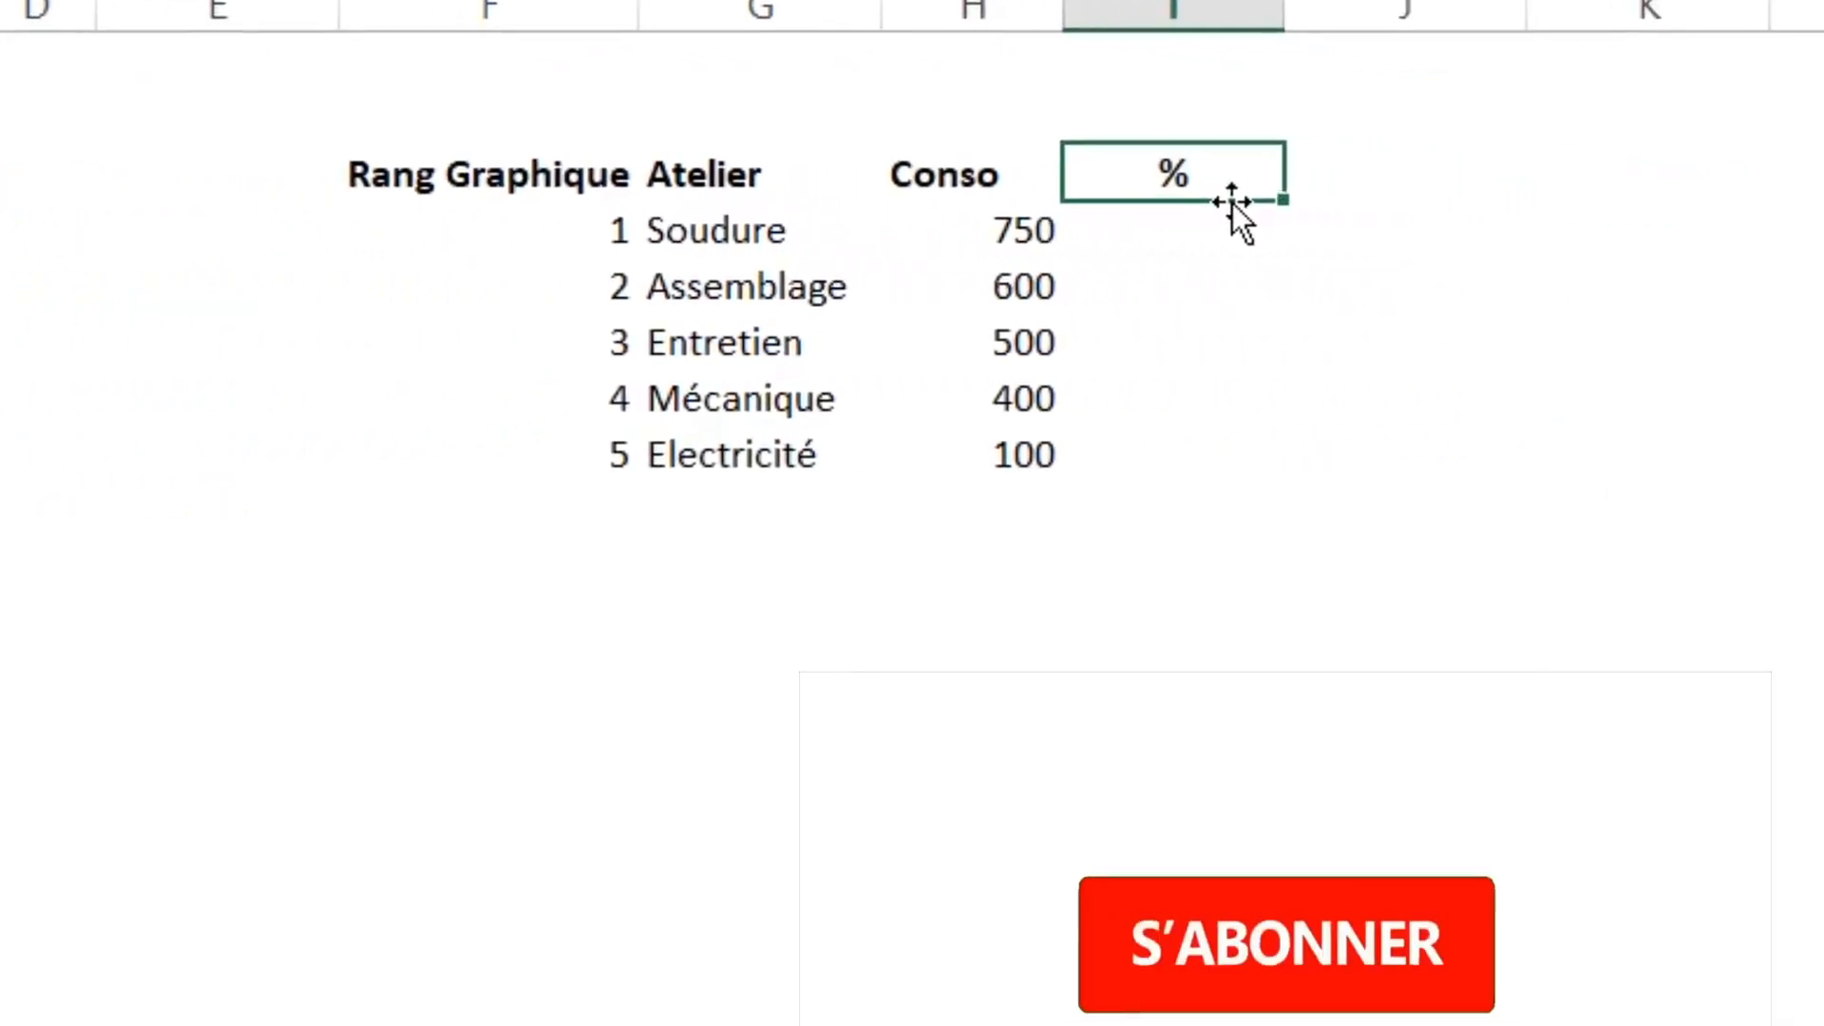
key("Return")
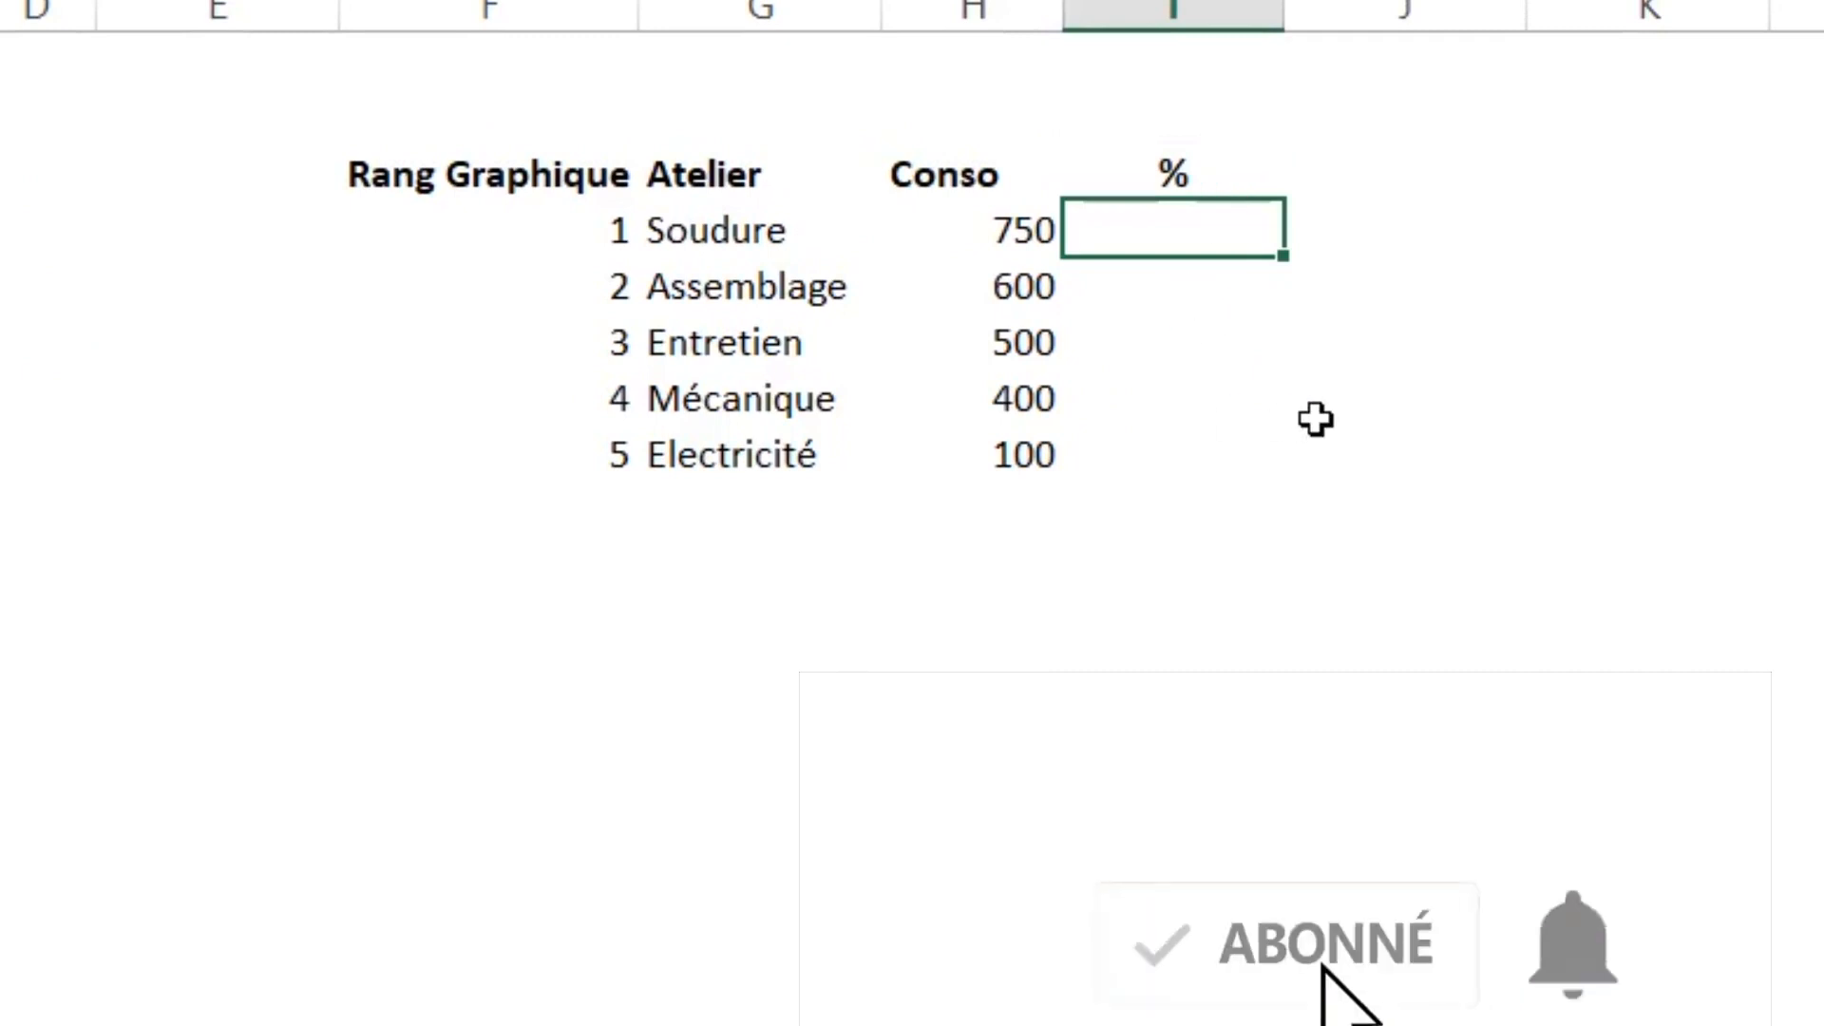
type("=")
key("Escape")
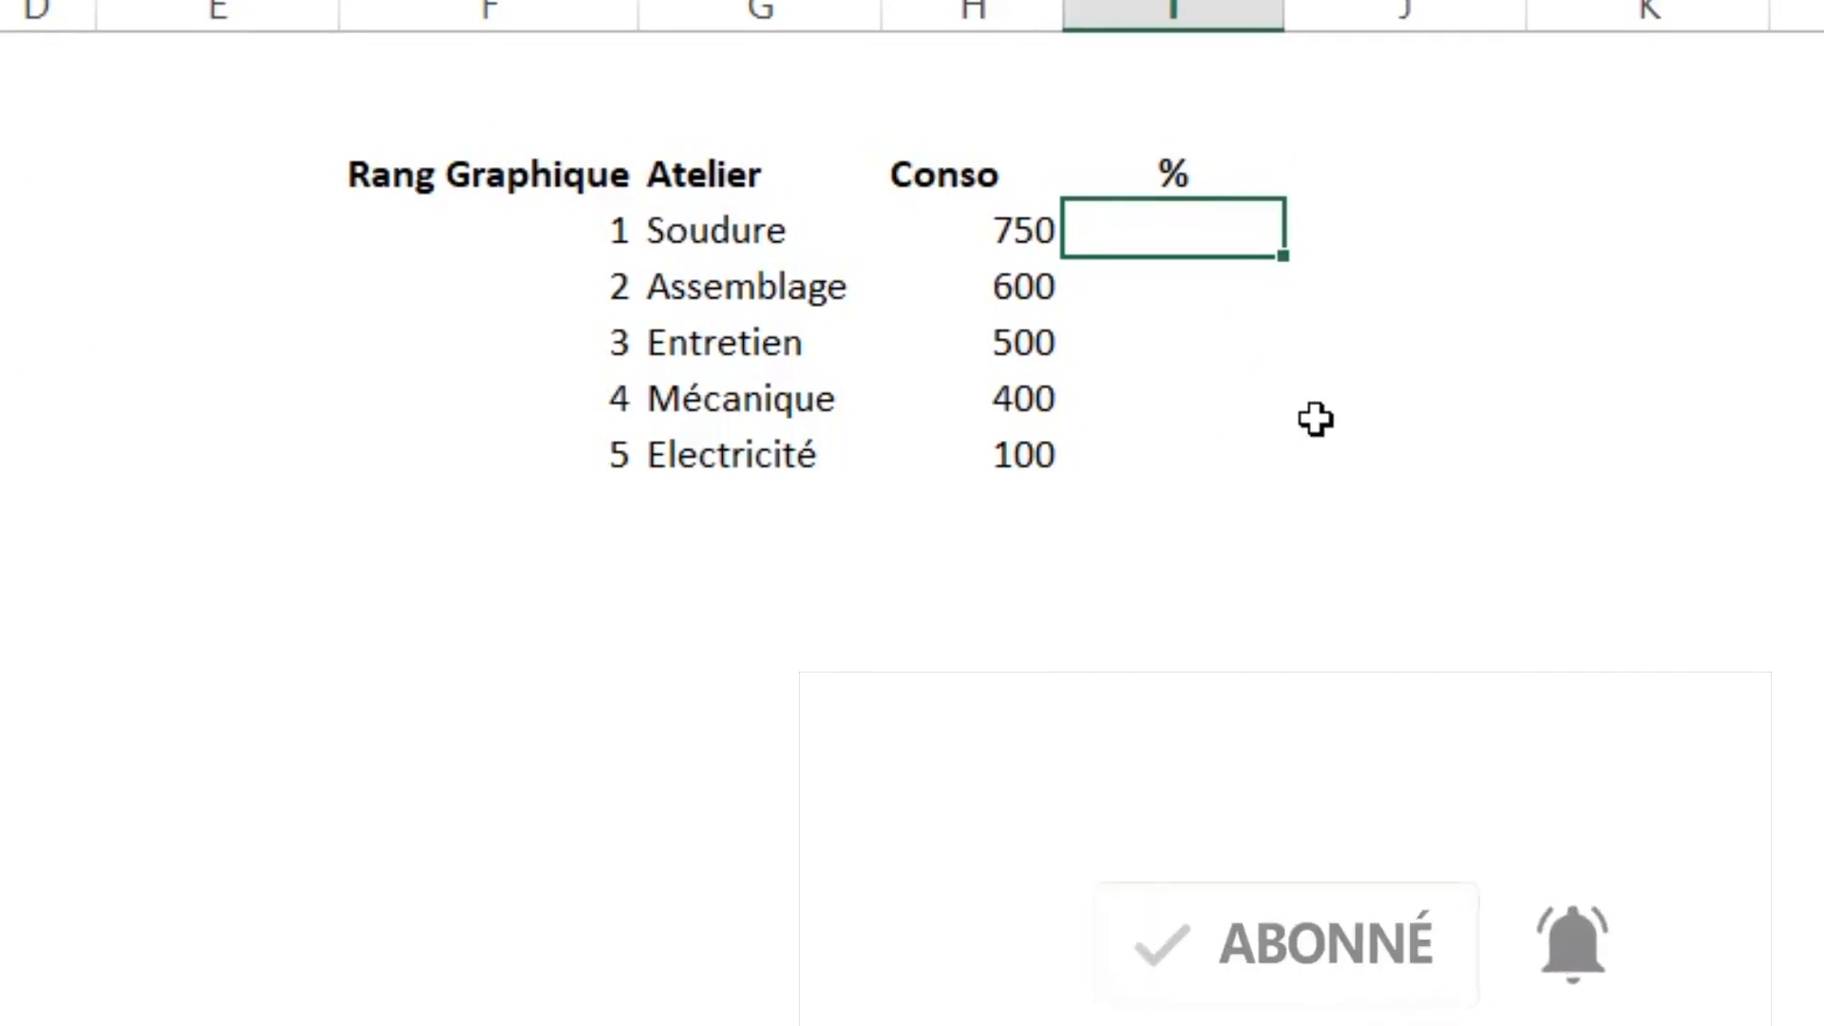
- Total the Conso values in H9 with the formula =SOMME(H4:H8)
left_click(1021, 518)
type("=")
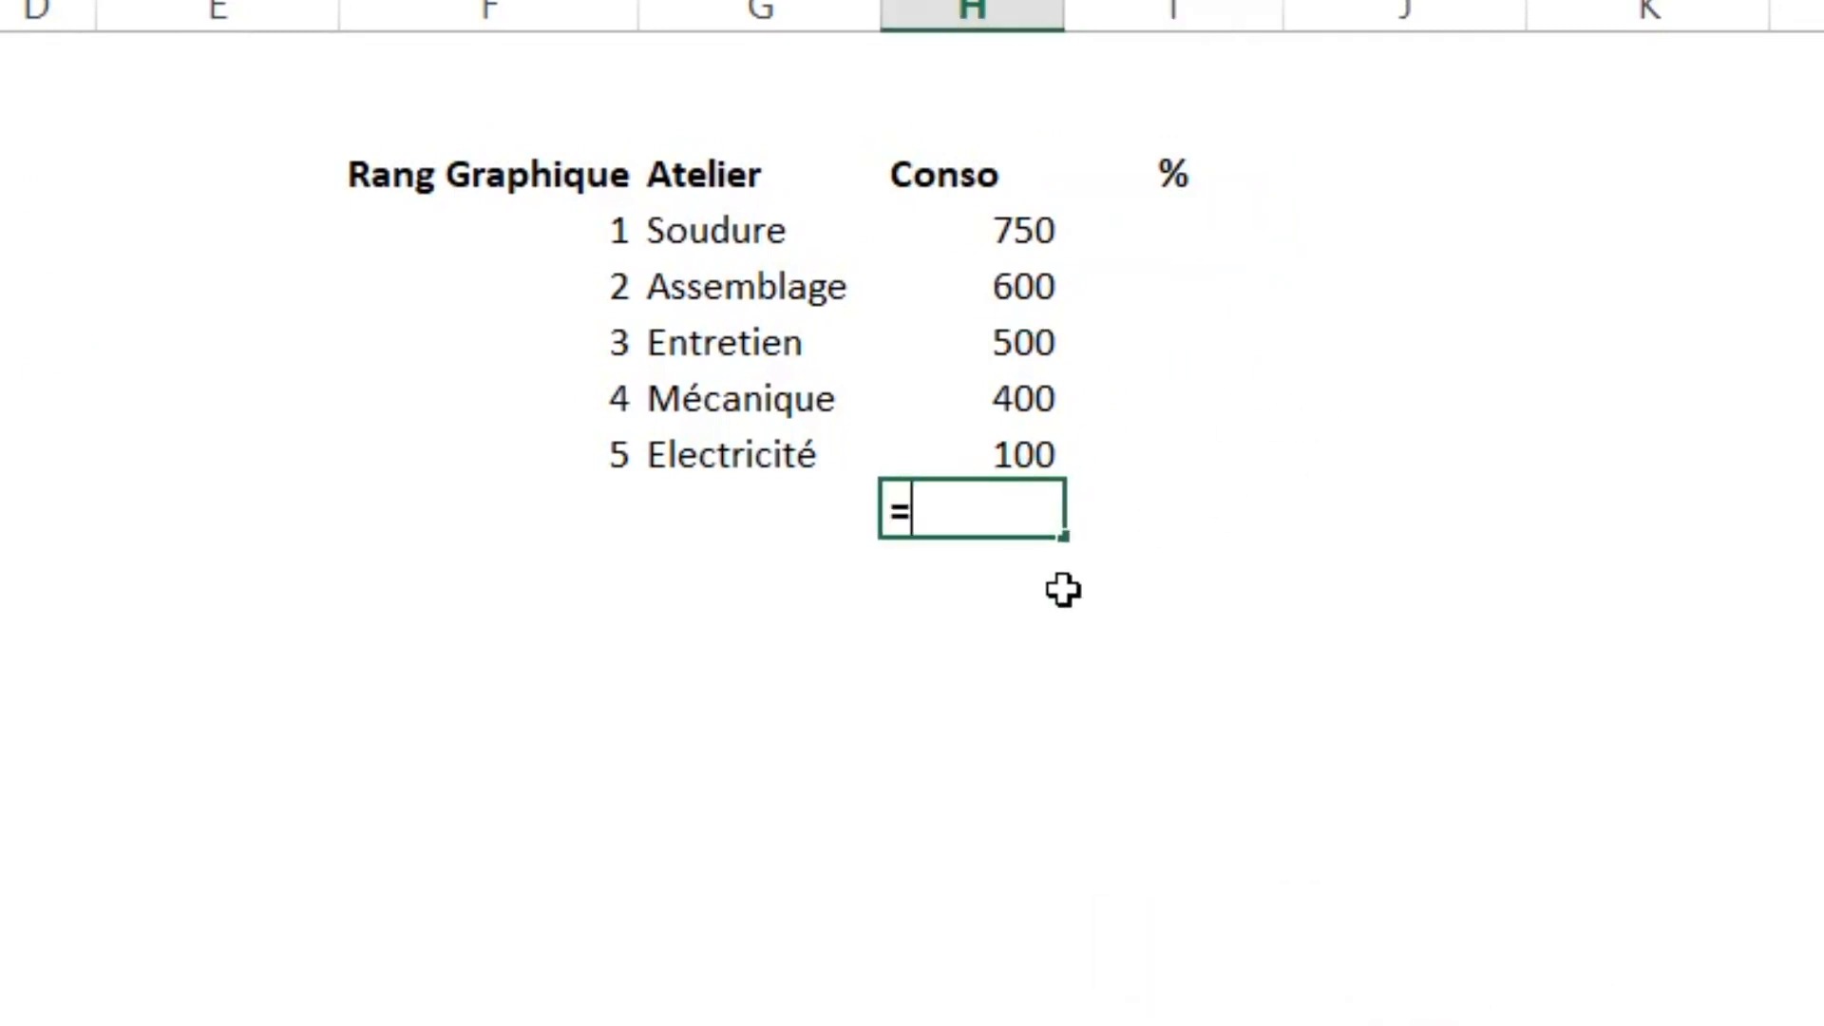
type("som")
double_click(1062, 572)
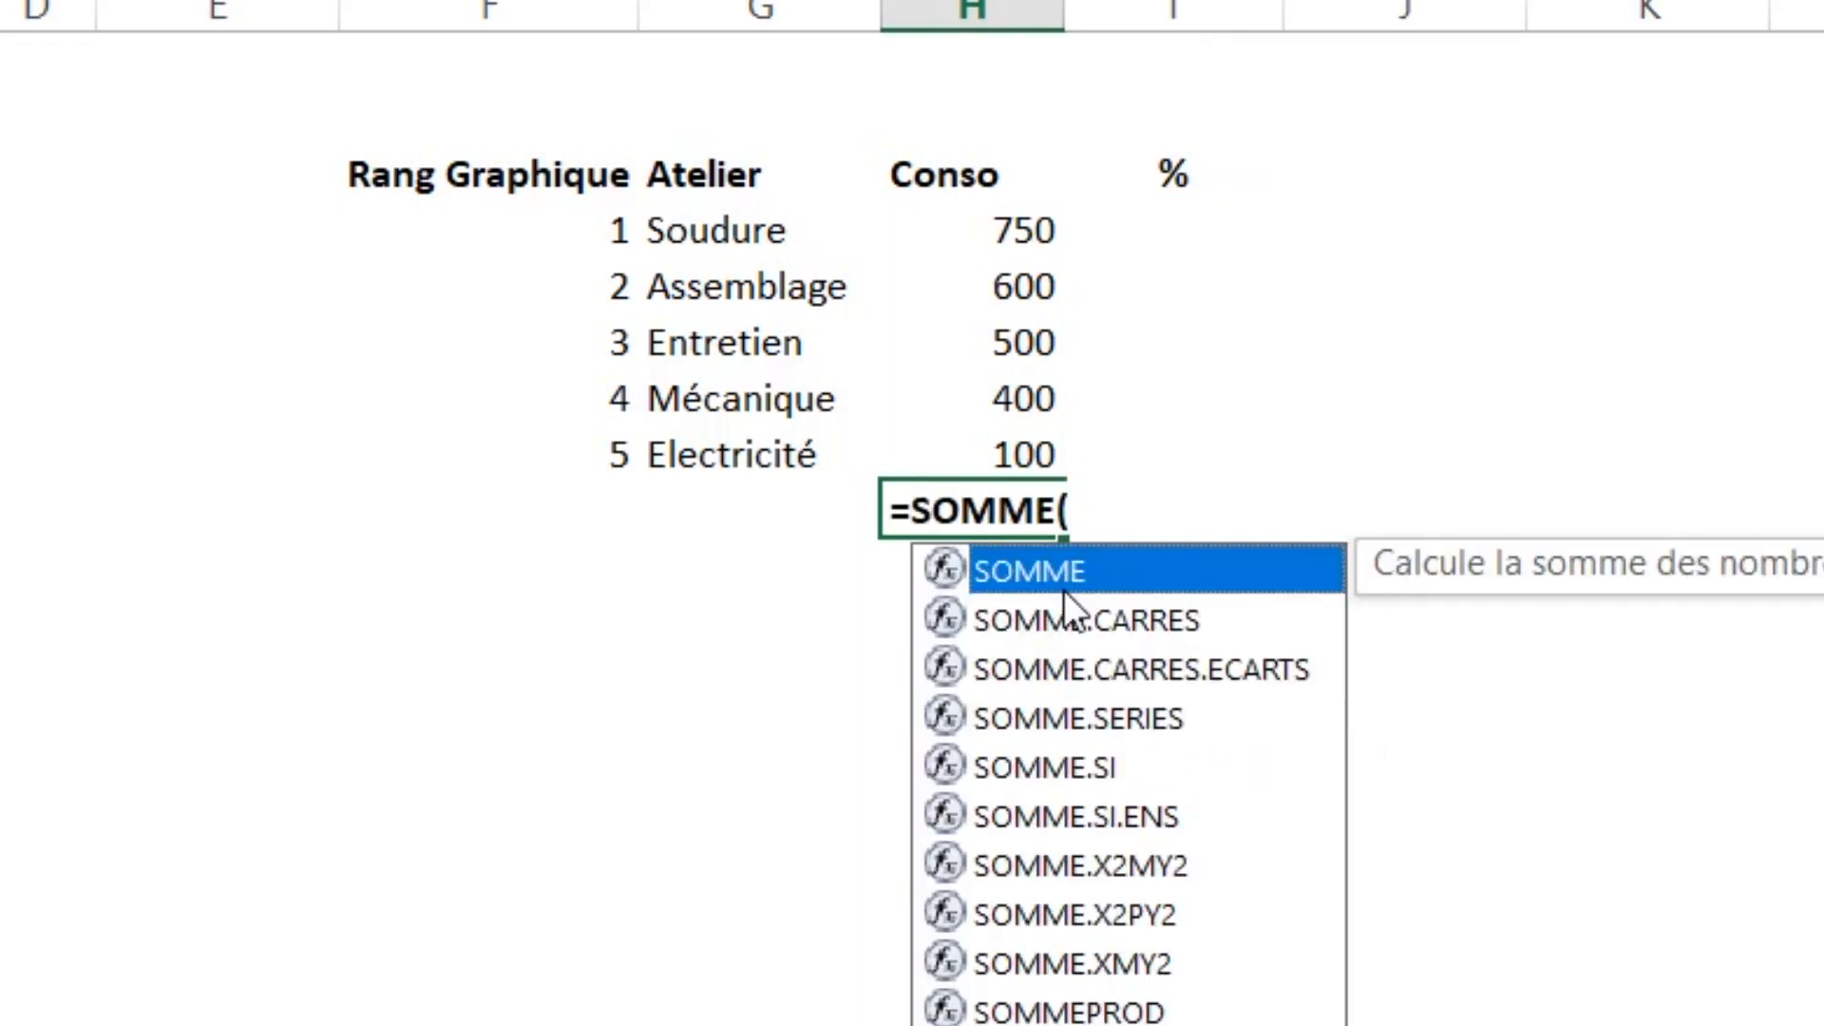
left_click_drag(1017, 237, 1017, 431)
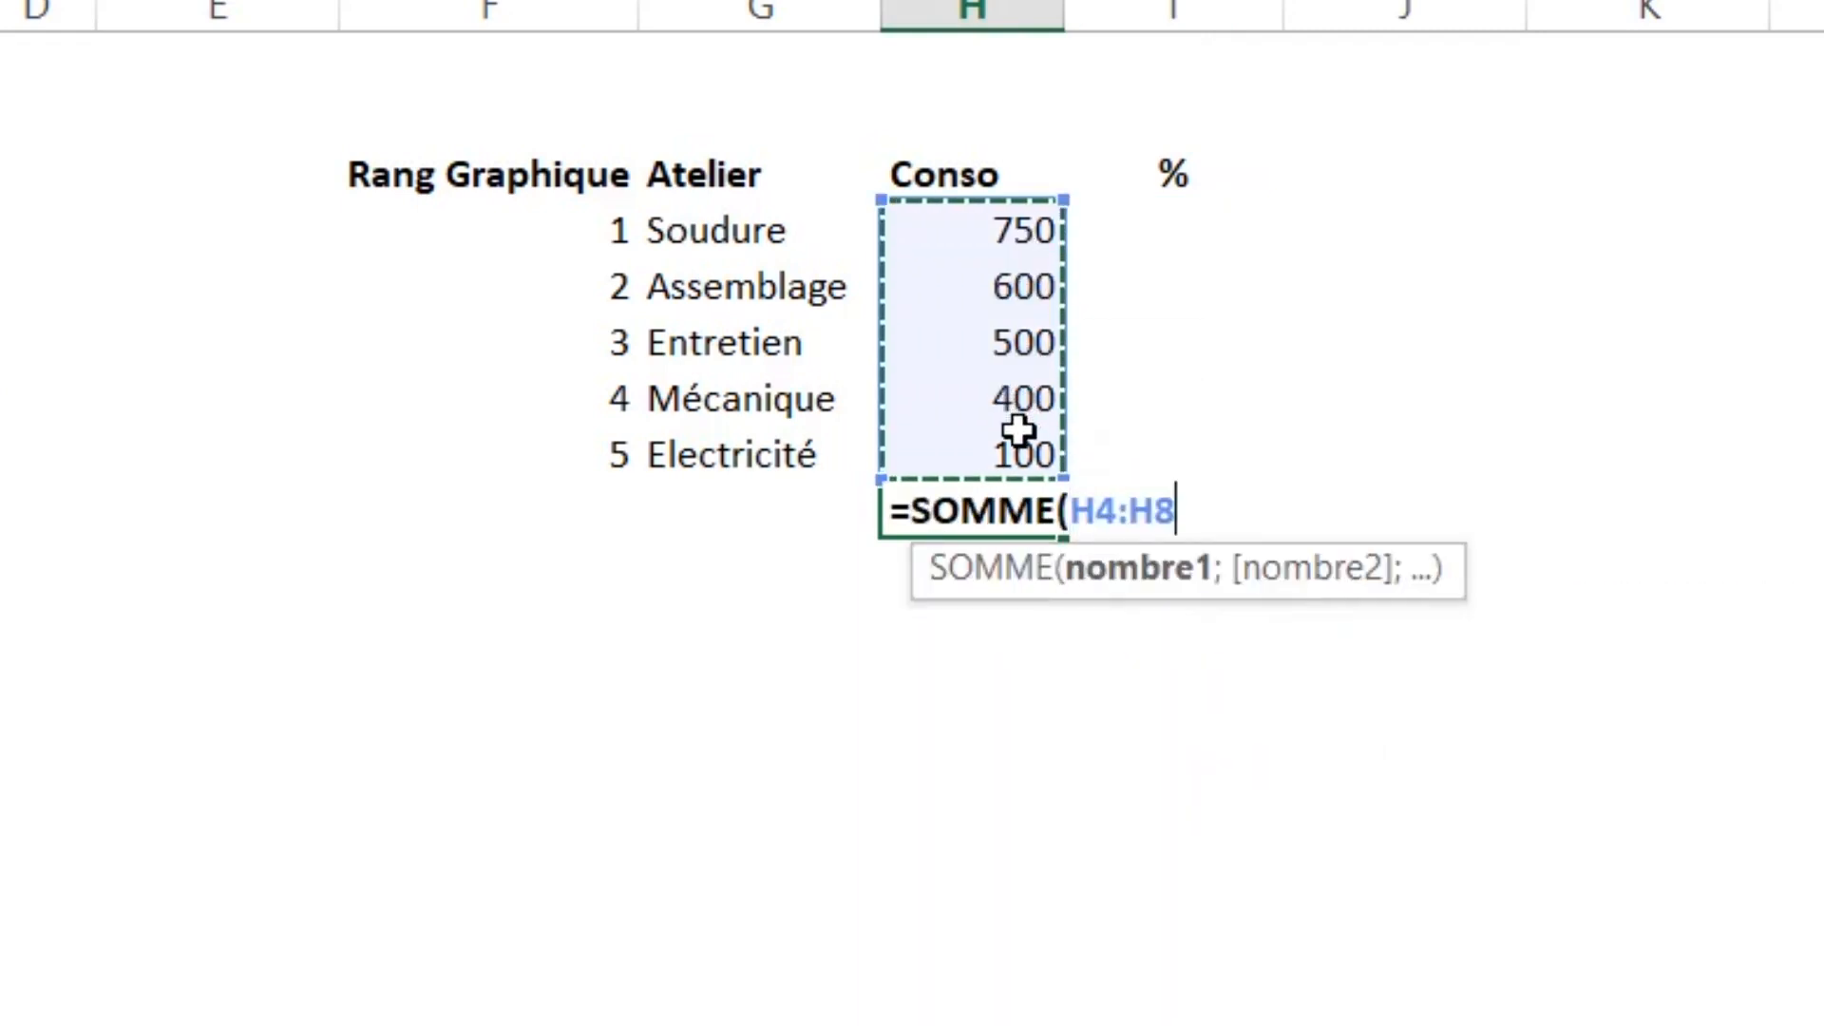
key("Return")
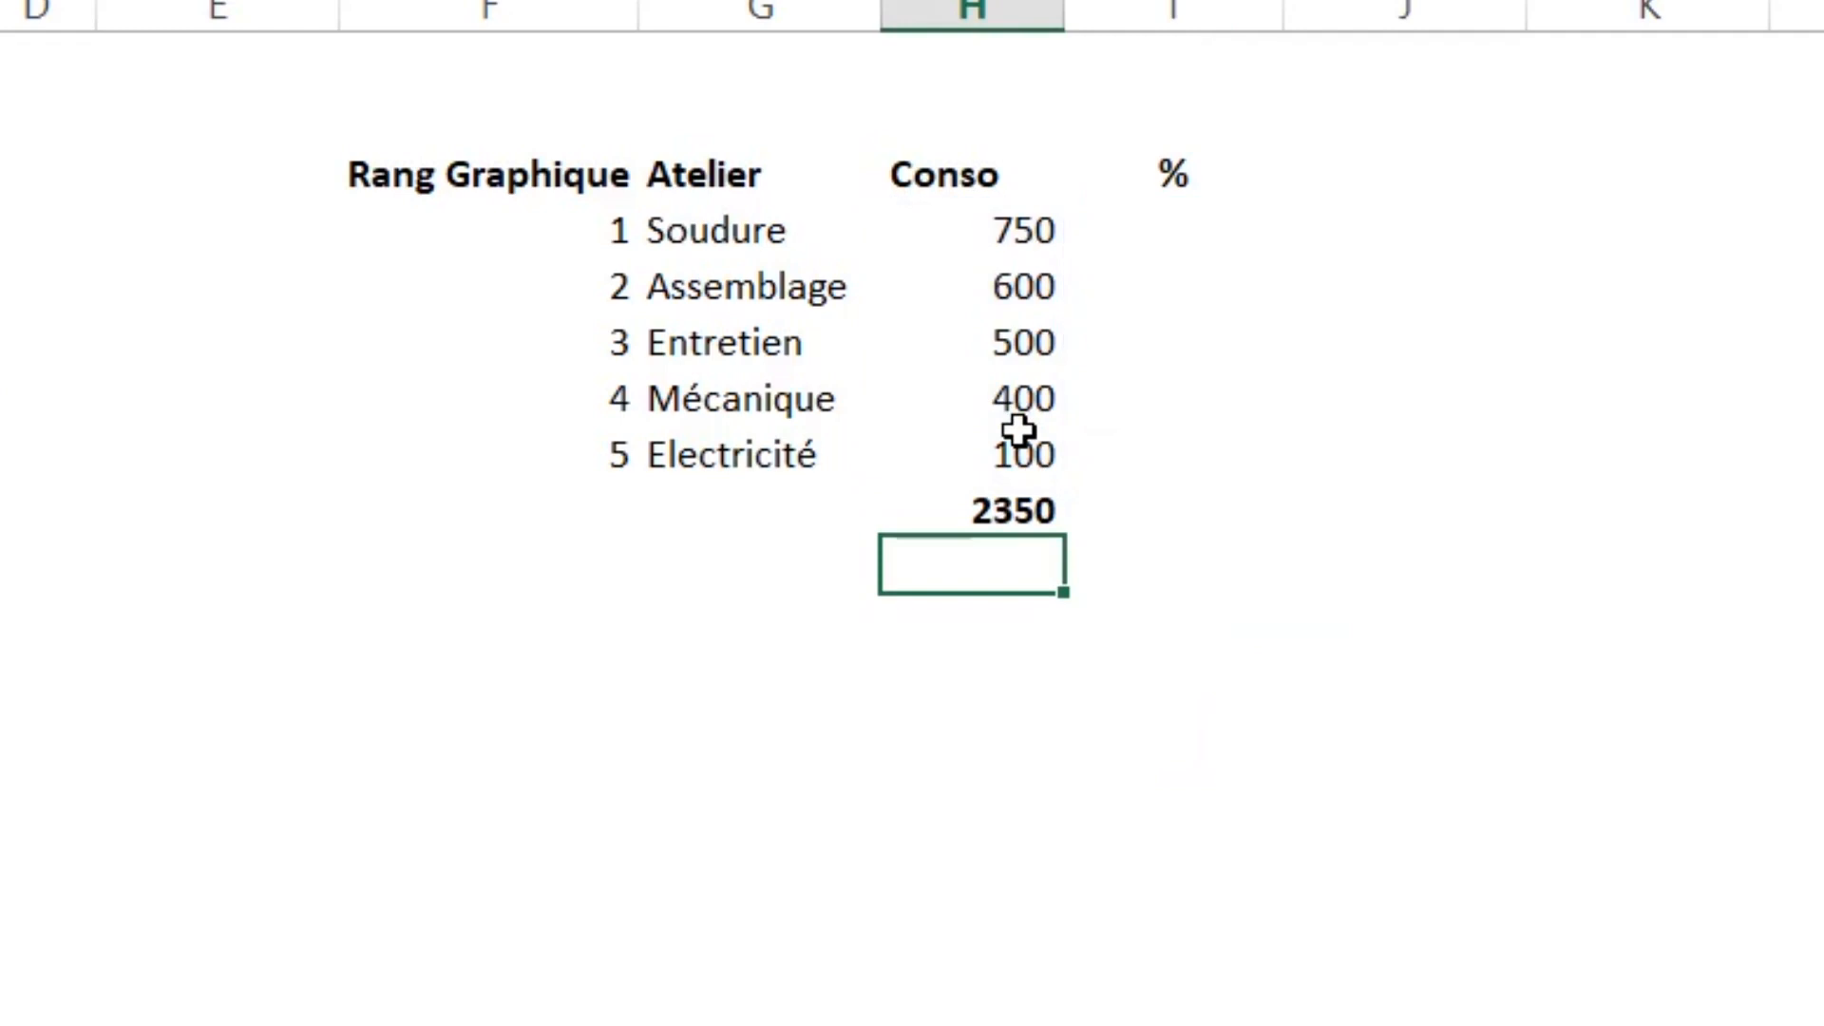
- Enter the formula =H4/$H$9 in I4 to calculate the first-ranked workshop's share of the total
left_click(1192, 245)
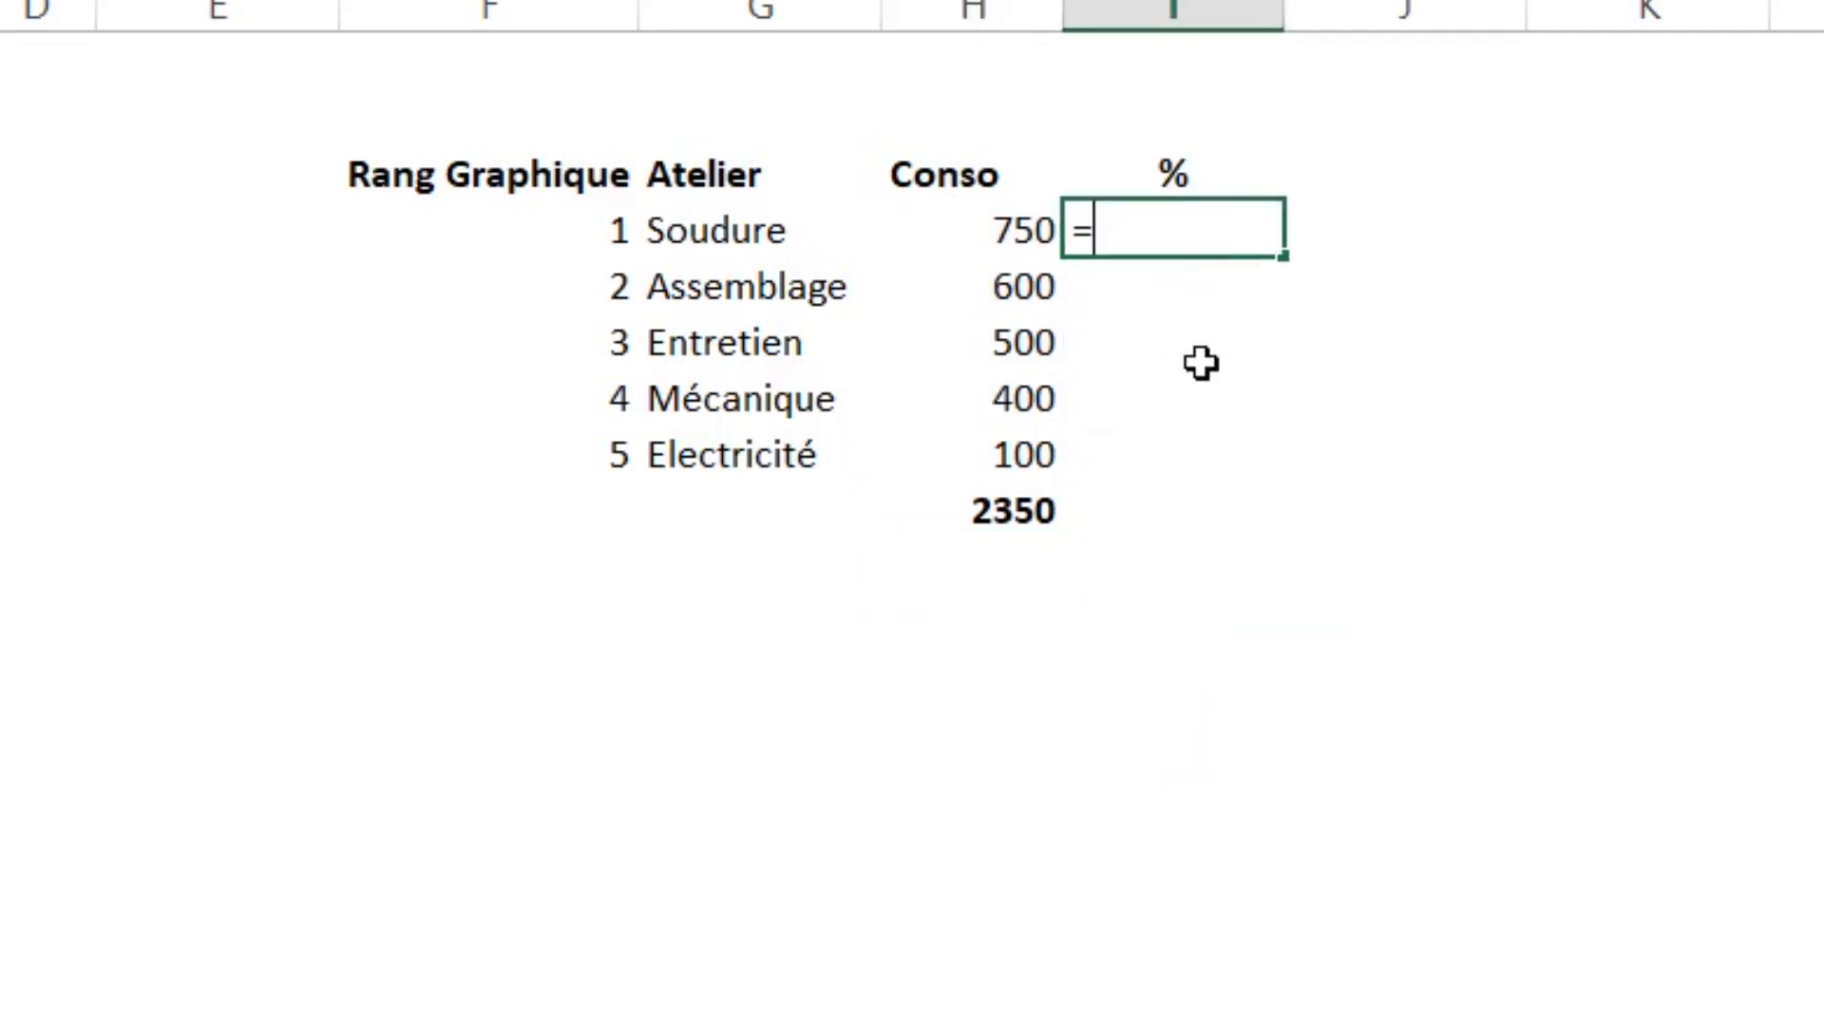
type("=")
key("Left")
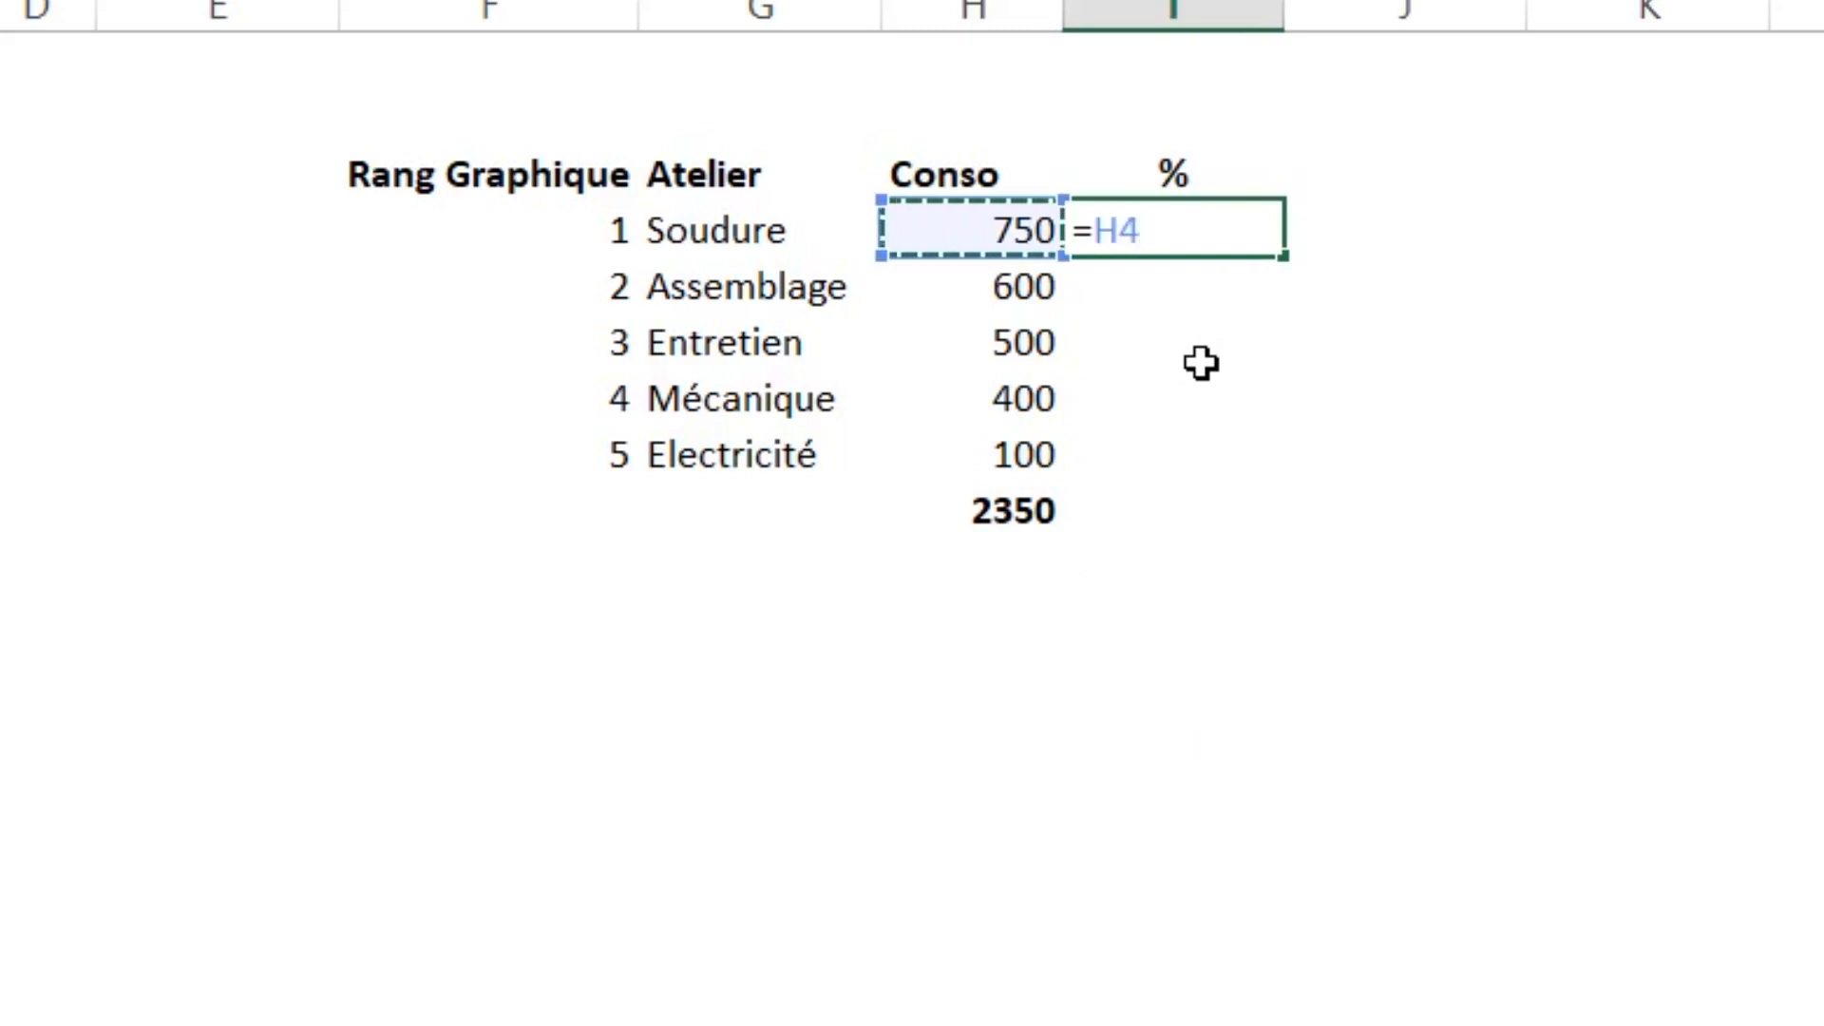
type("/")
left_click(973, 513)
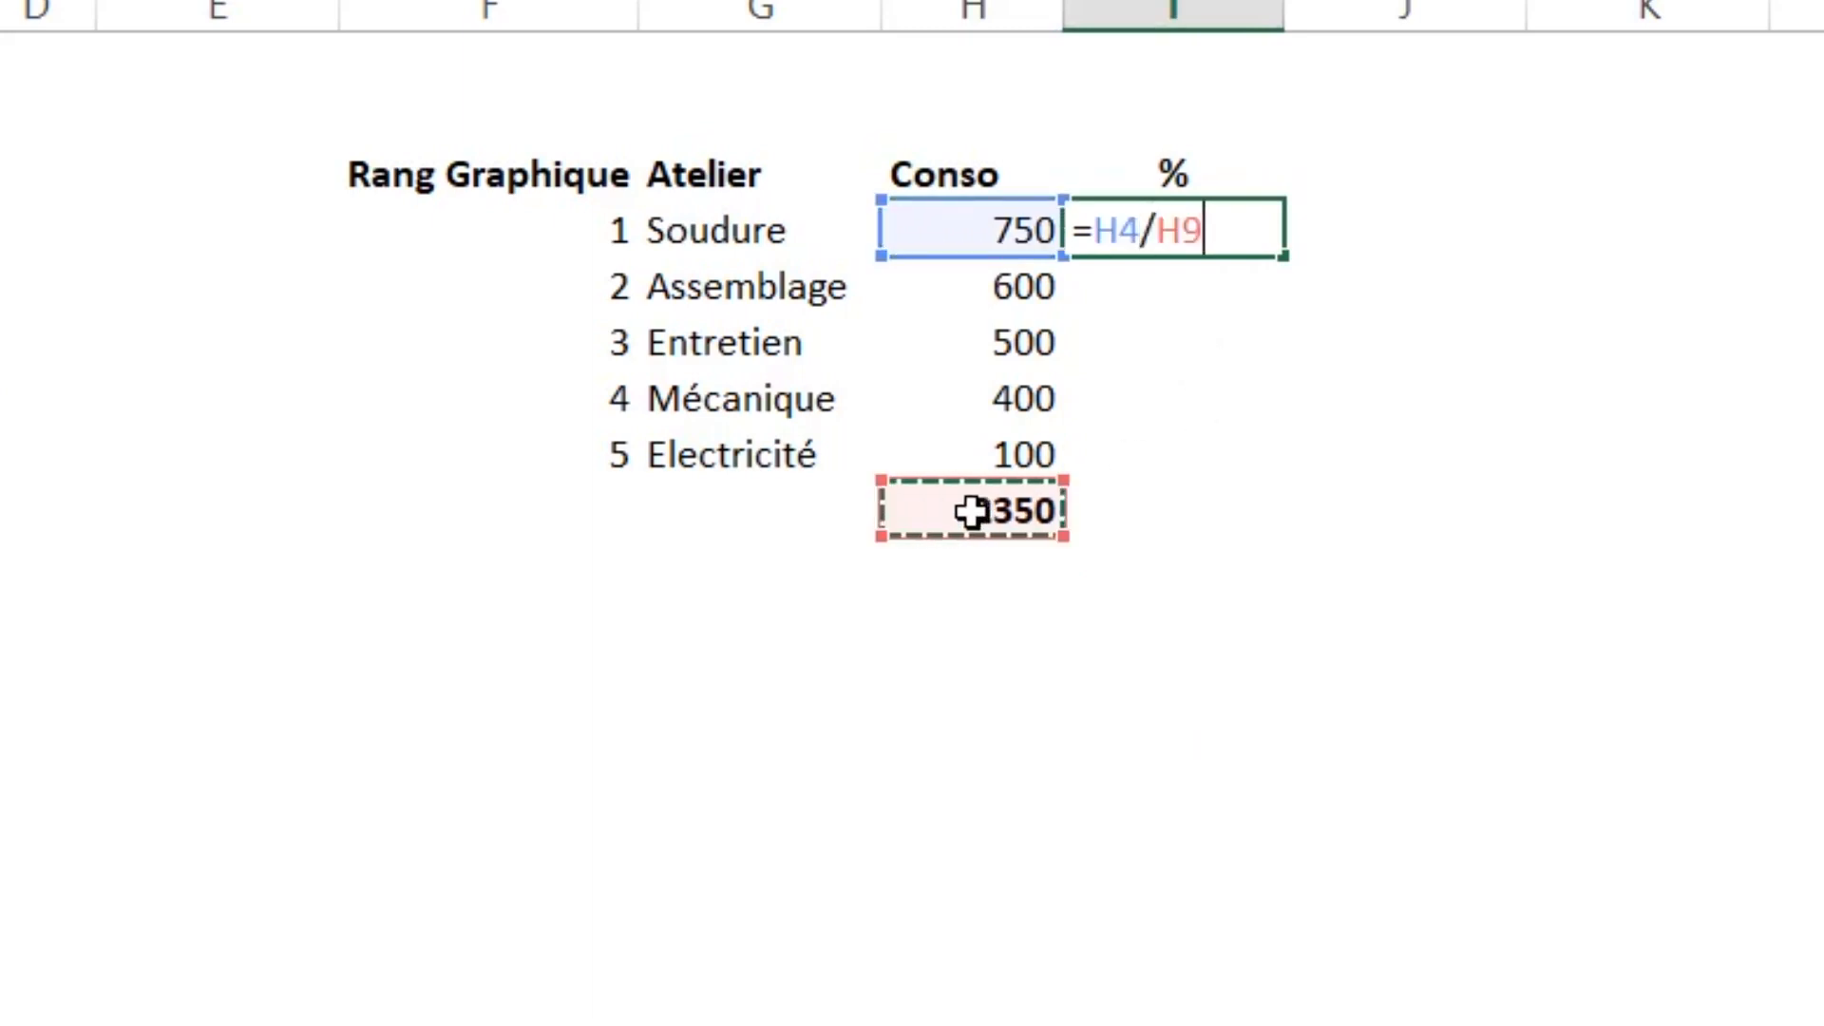
key("F4")
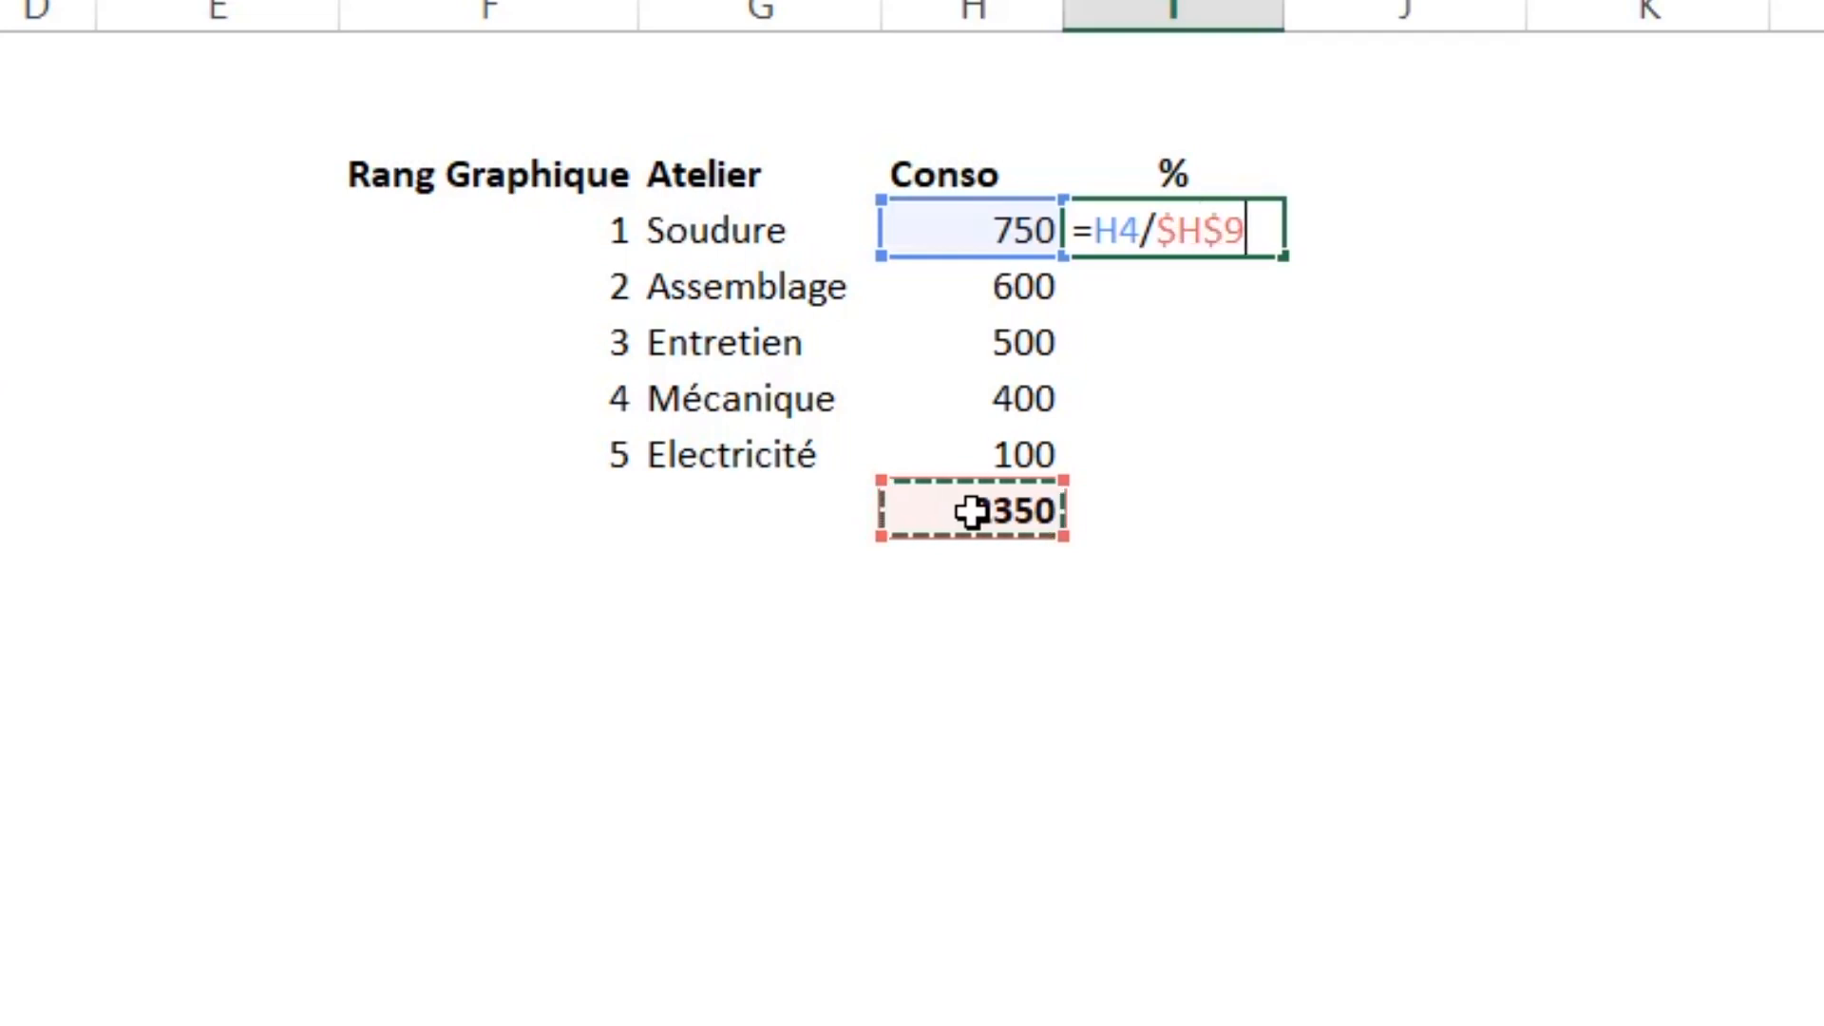
key("Return")
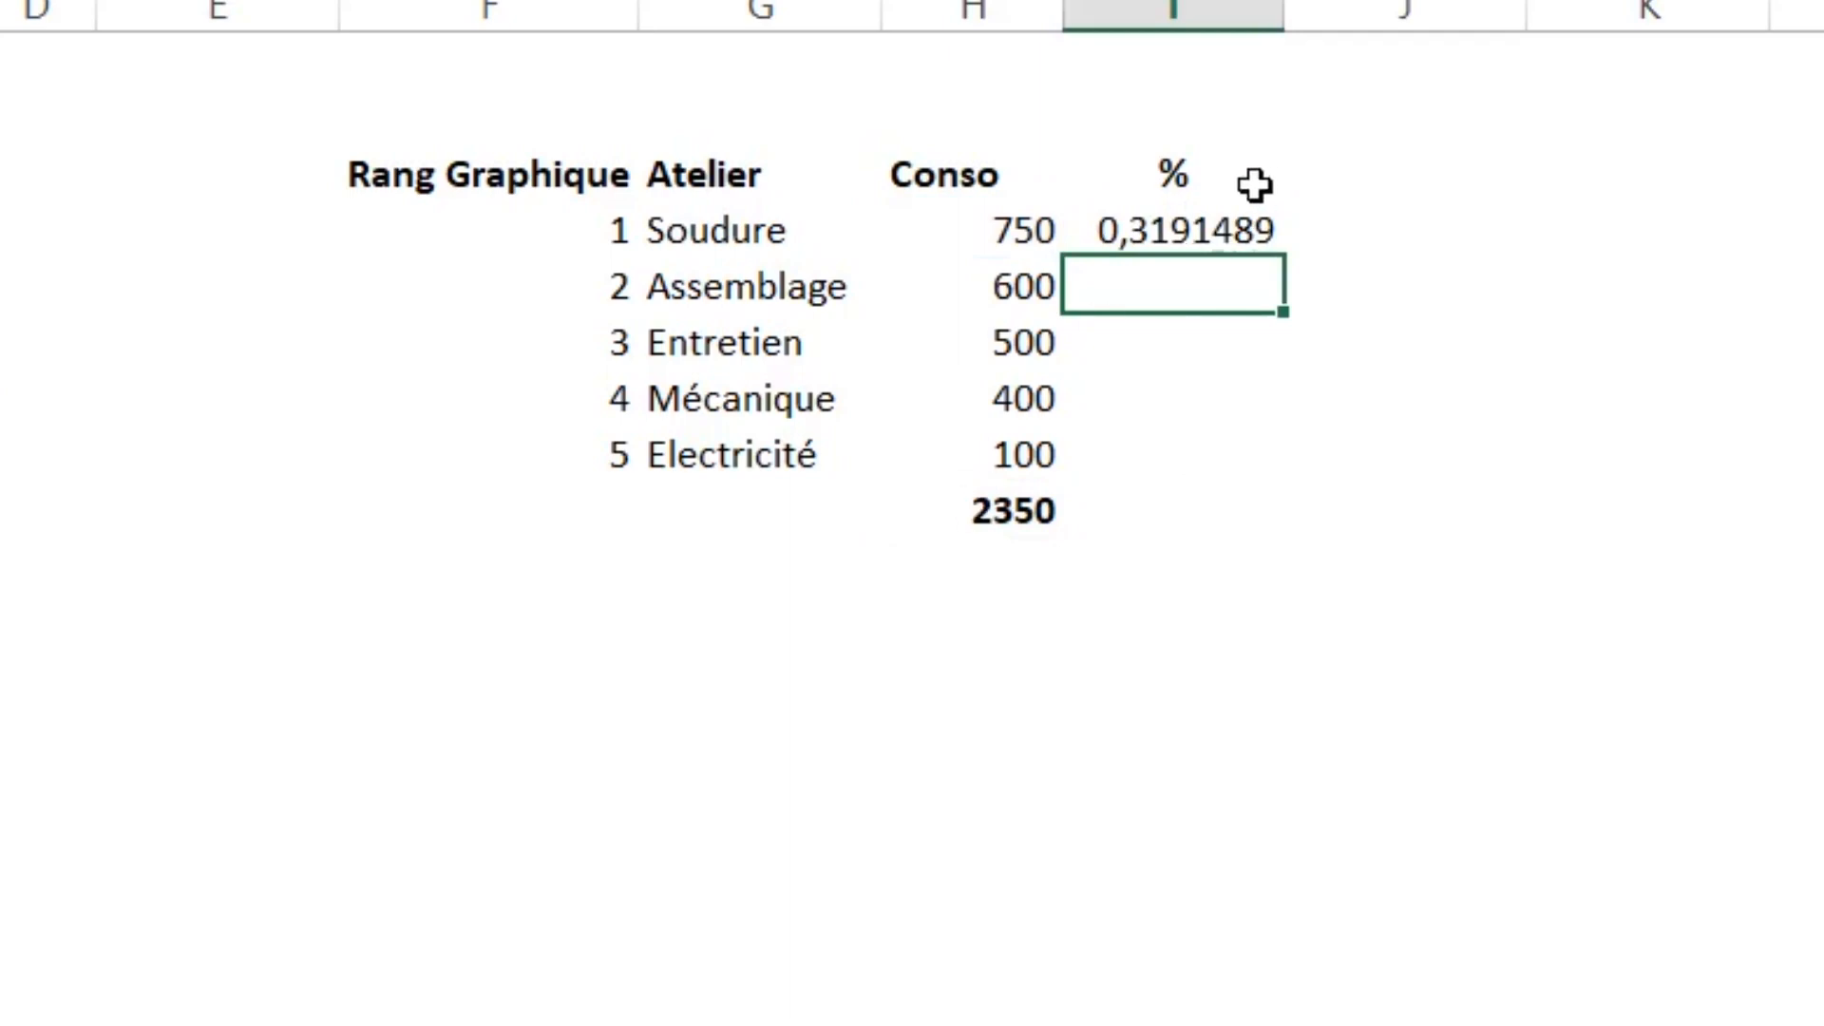
- Copy the share formula from I4 down to I8 and format these cells as percentages
left_click(1258, 234)
left_click_drag(1284, 264, 1282, 472)
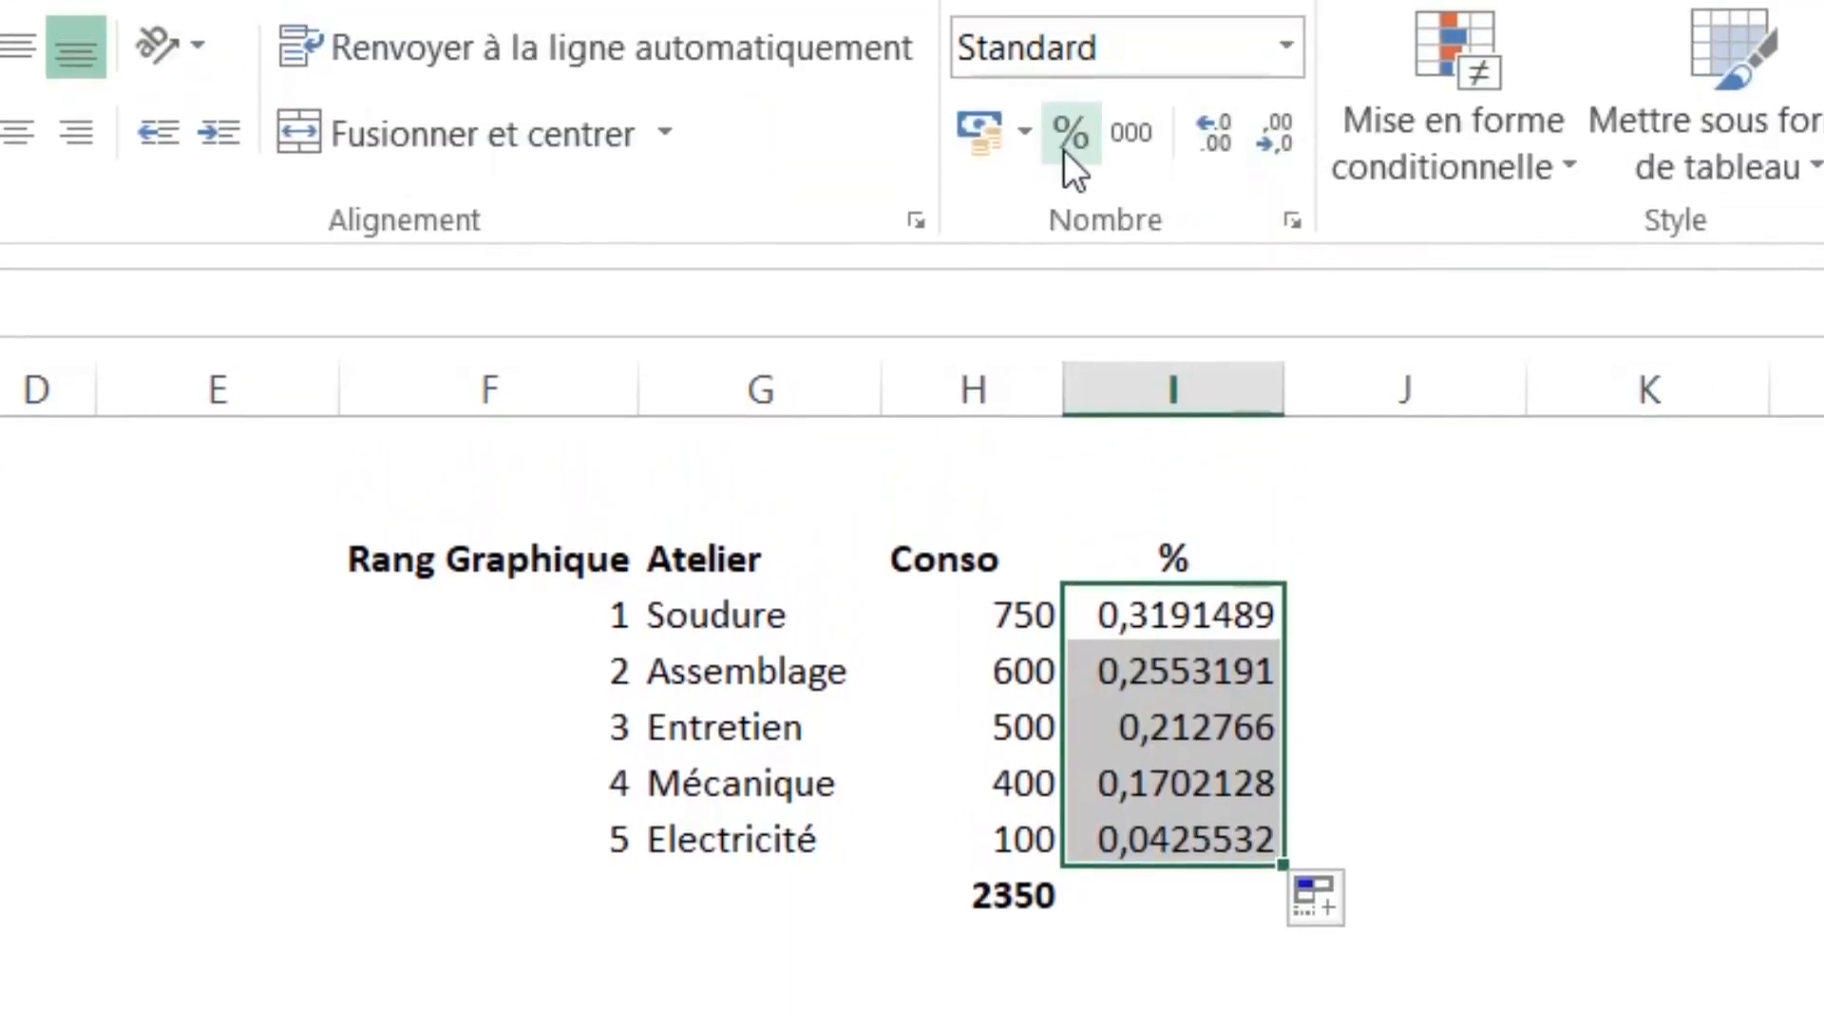
left_click(1066, 143)
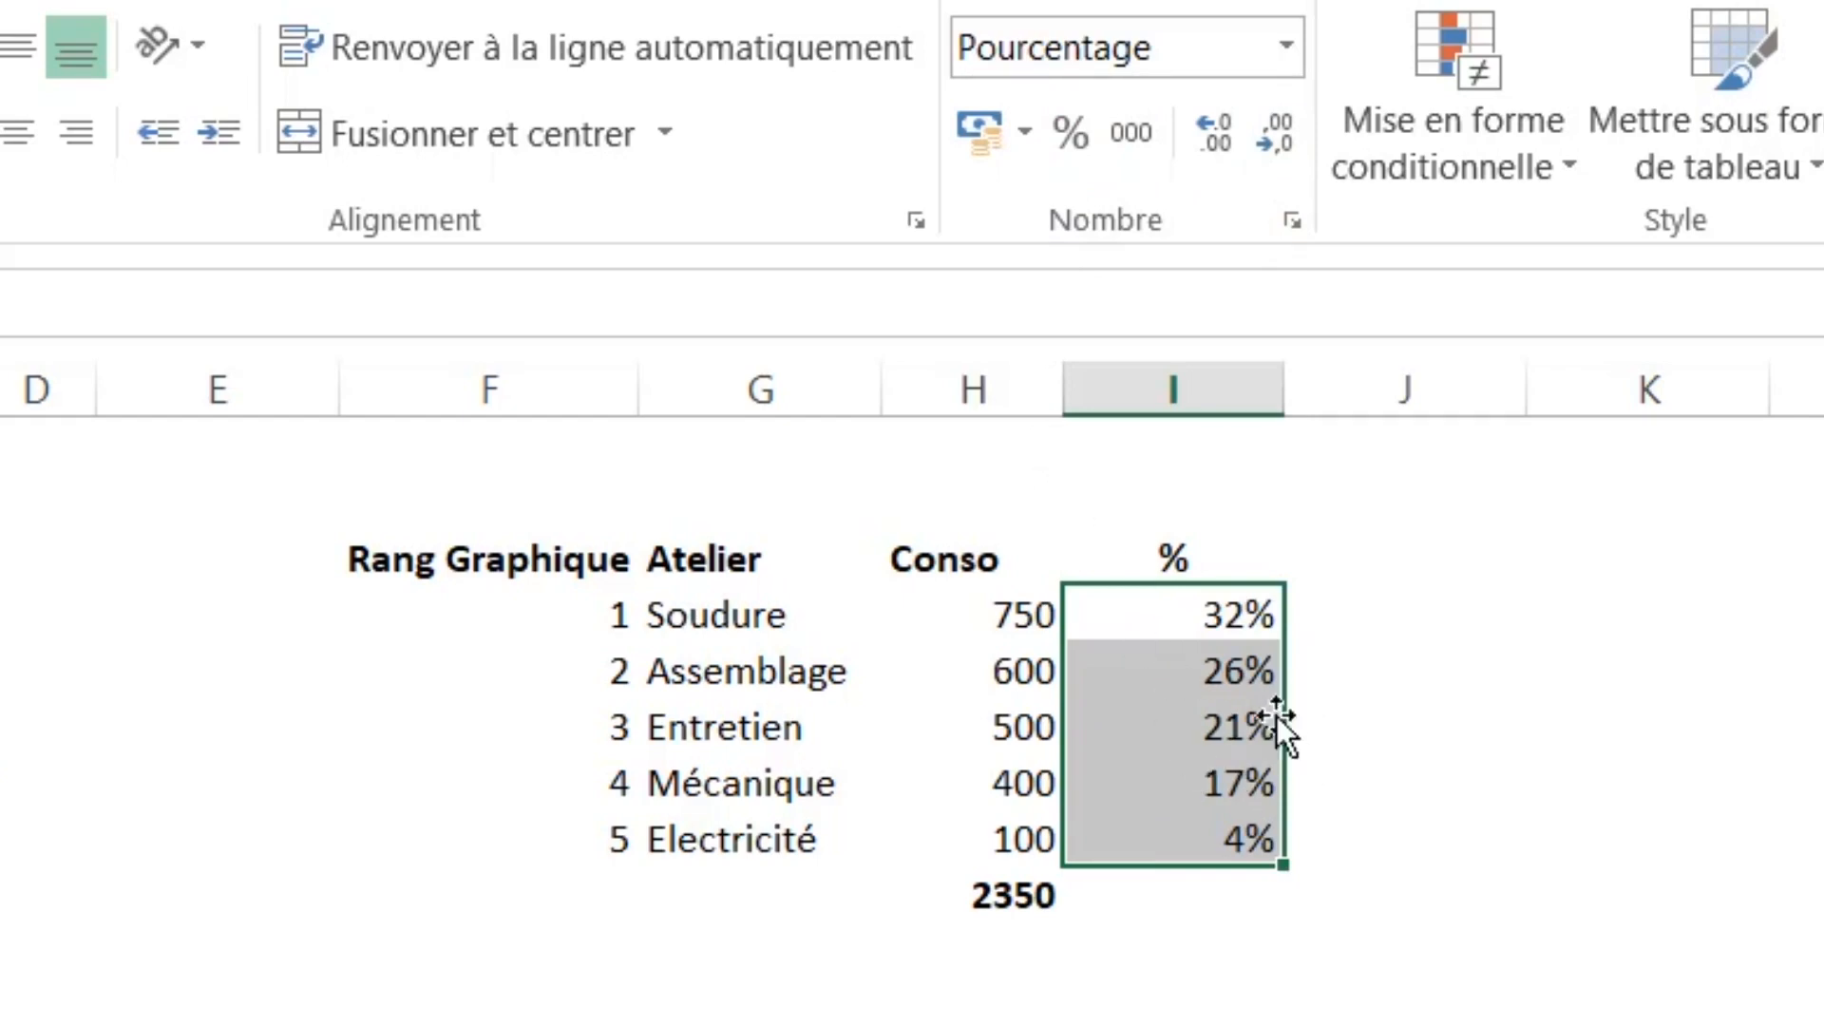
left_click(1178, 617)
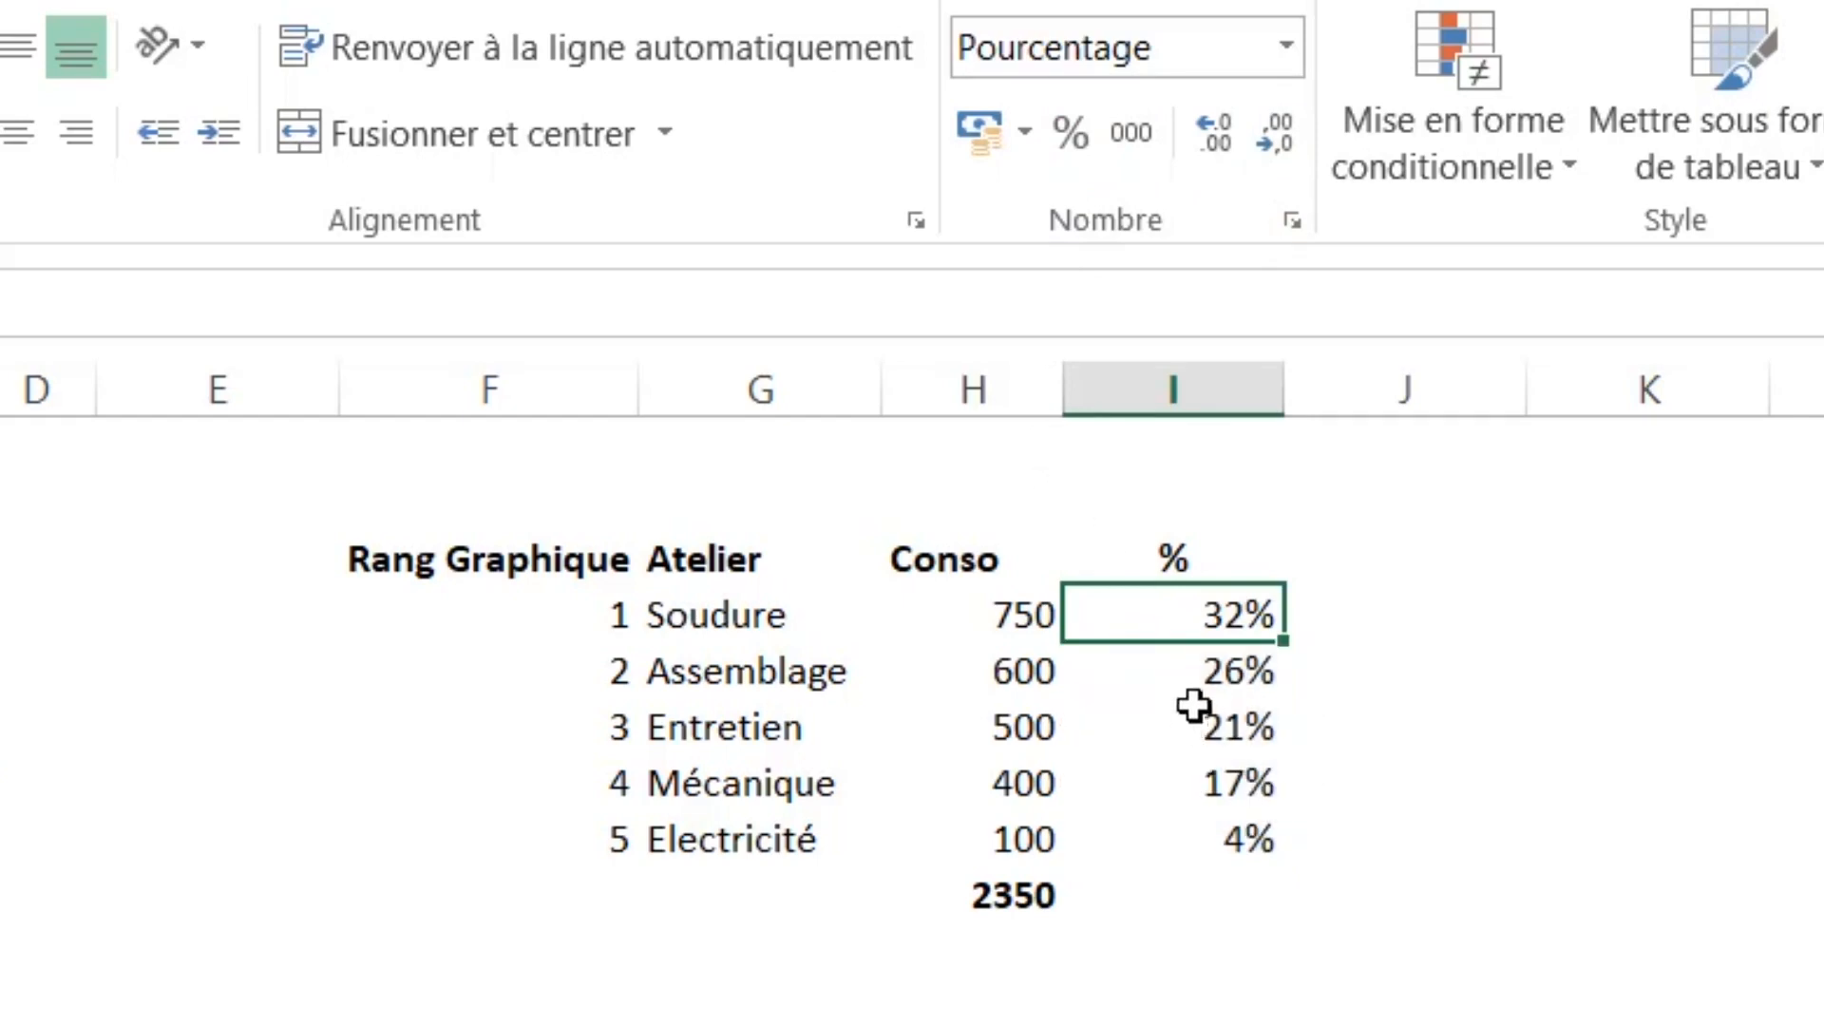
left_click(1212, 725)
left_click(1608, 785)
left_click(1559, 623)
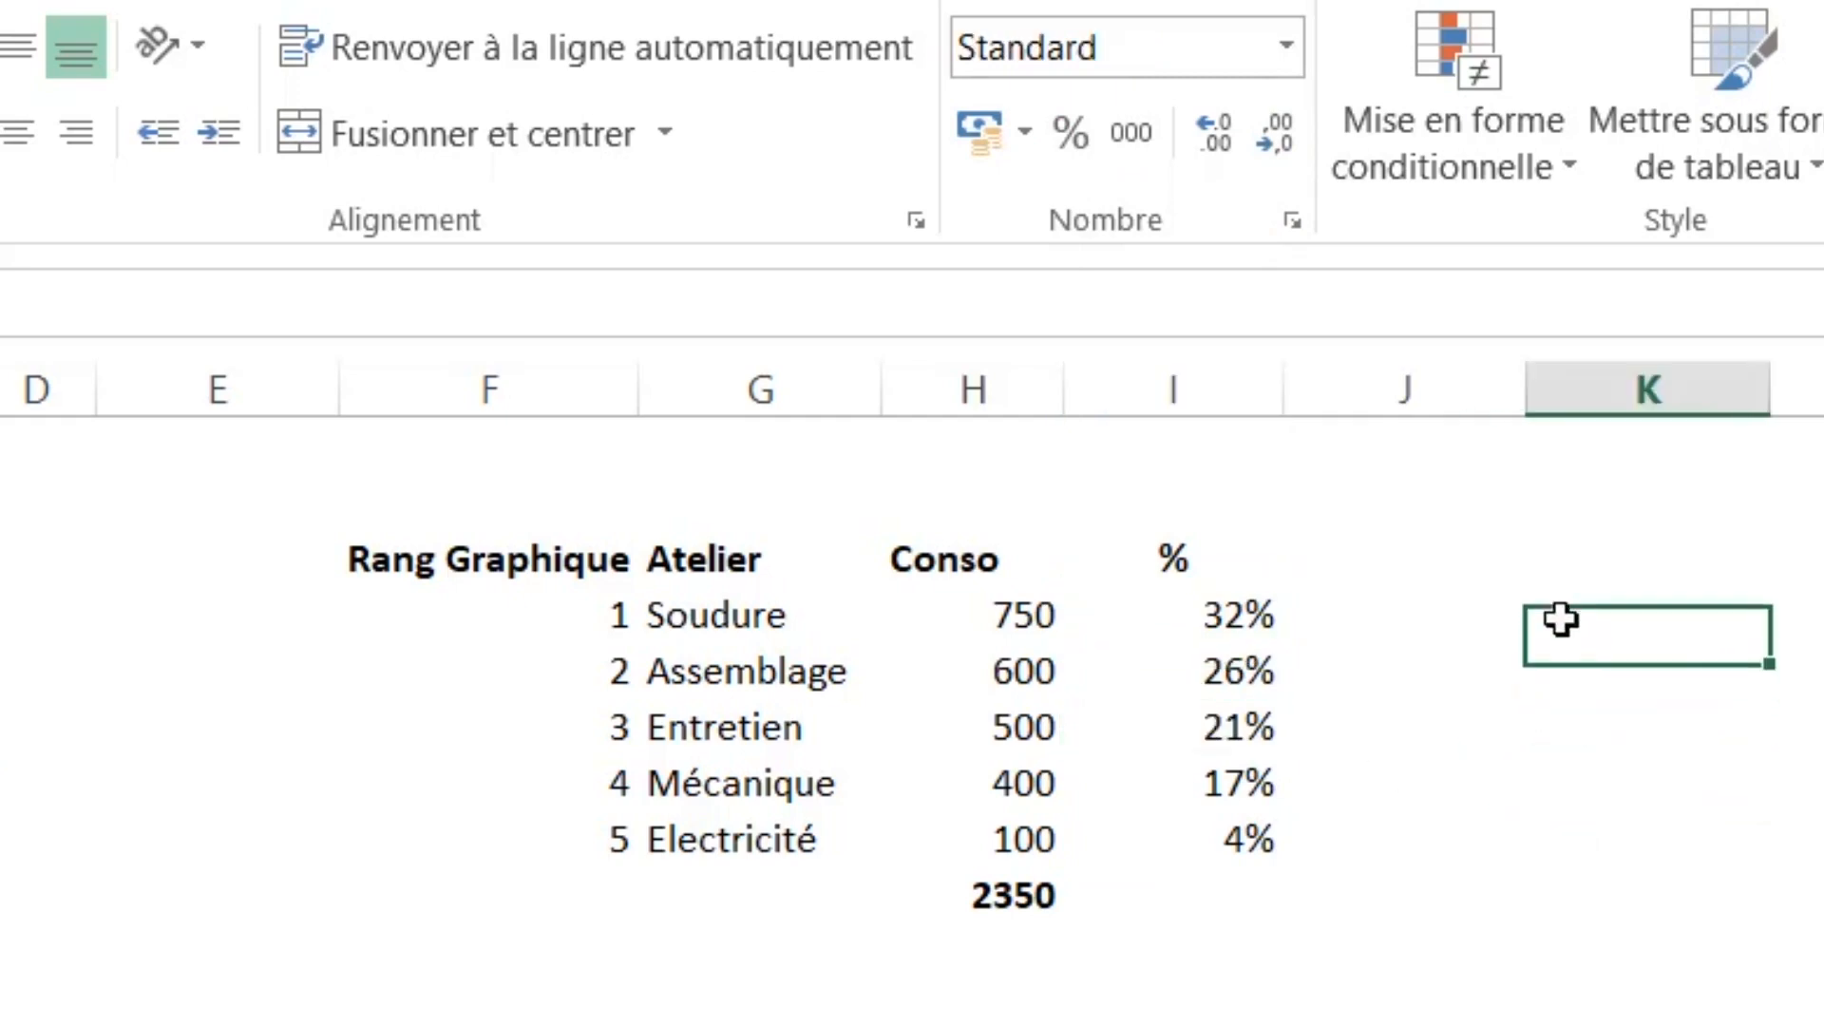
- Set Soudure's cost in B4 to 400, the same as Mécanique's, to test a tie in the ranking
left_click(21, 488)
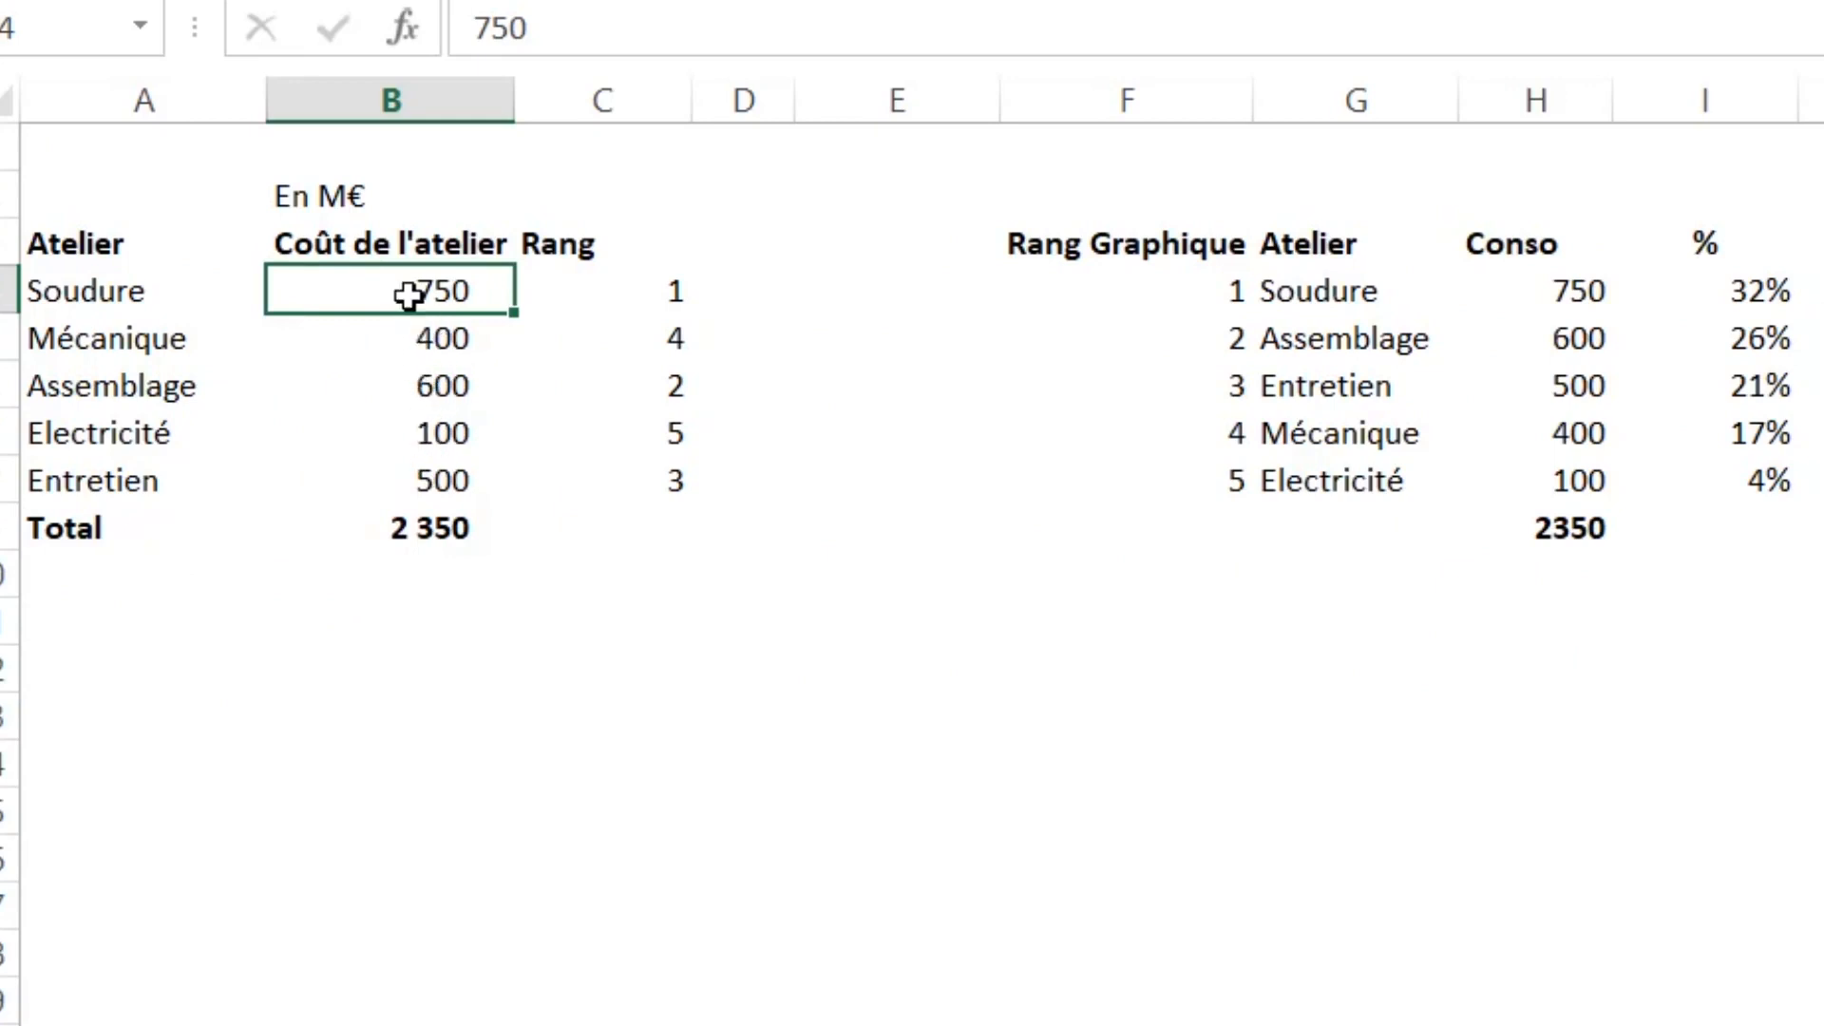
left_click(406, 350)
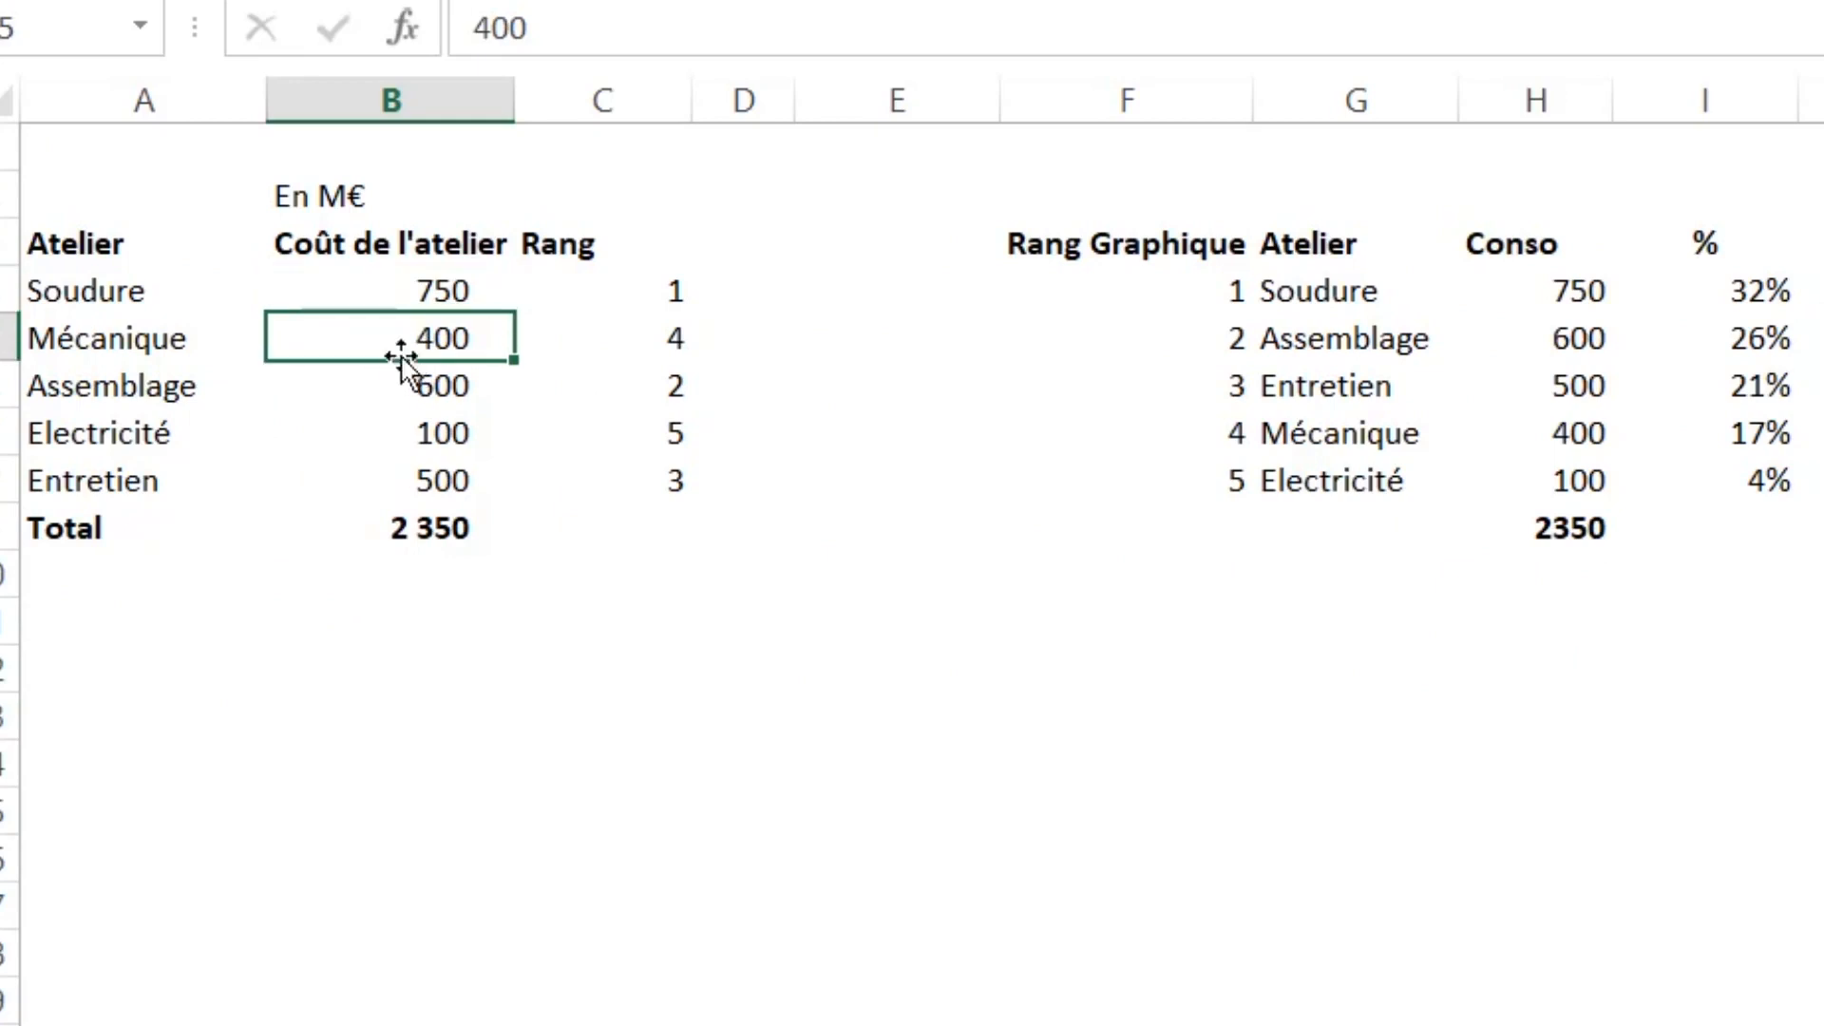
left_click(401, 285)
type("400")
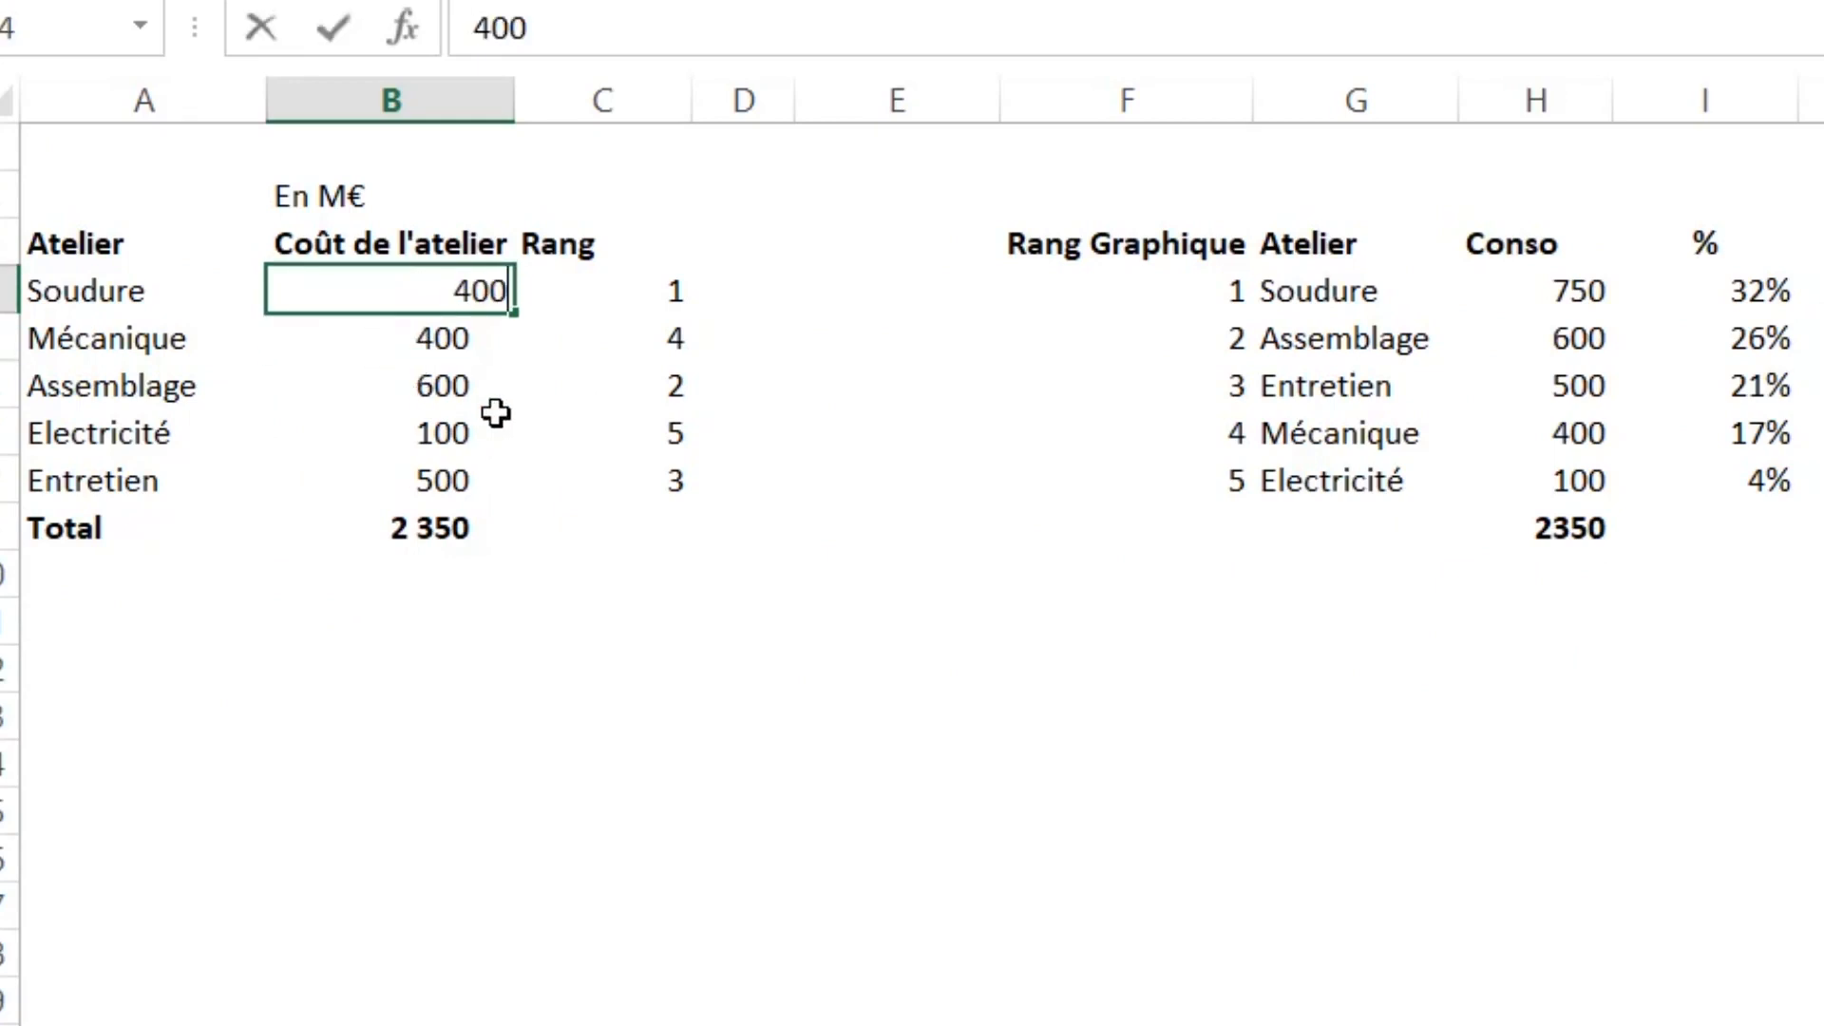
key("Return")
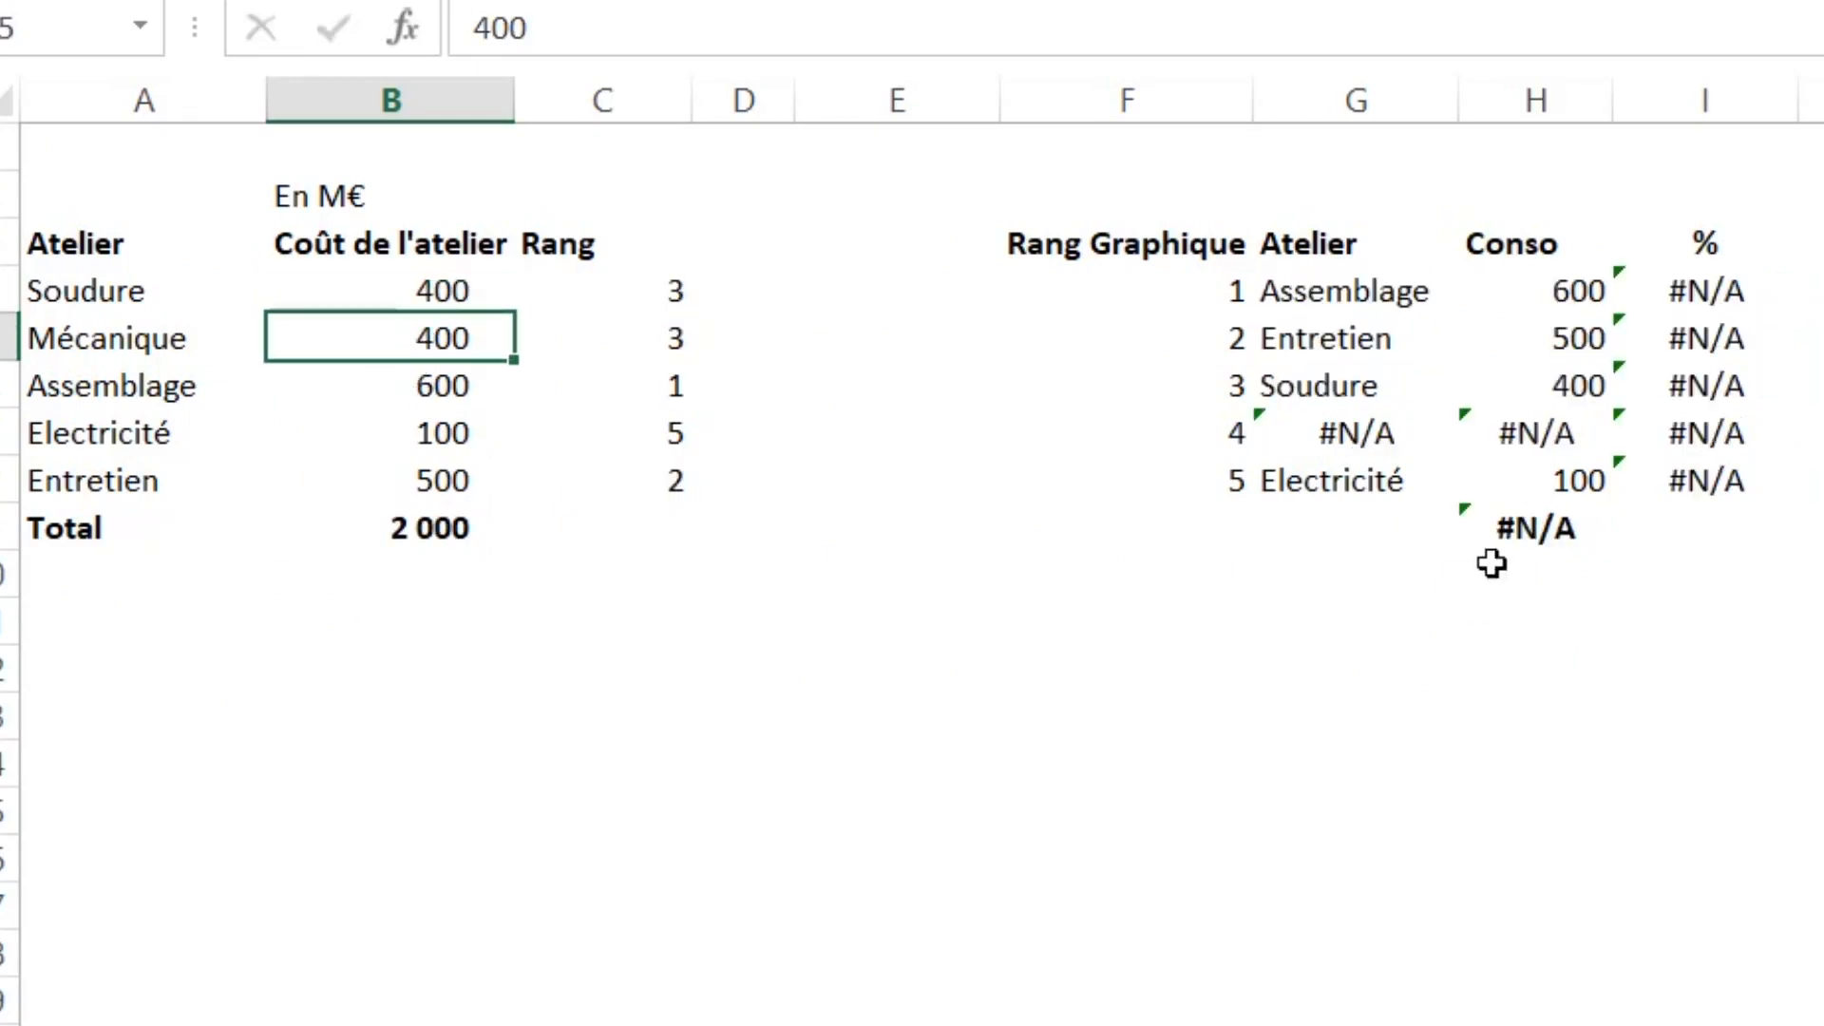
- Compare the RANG formulas and results for Soudure and Mécanique in C4 and C5
left_click(638, 333)
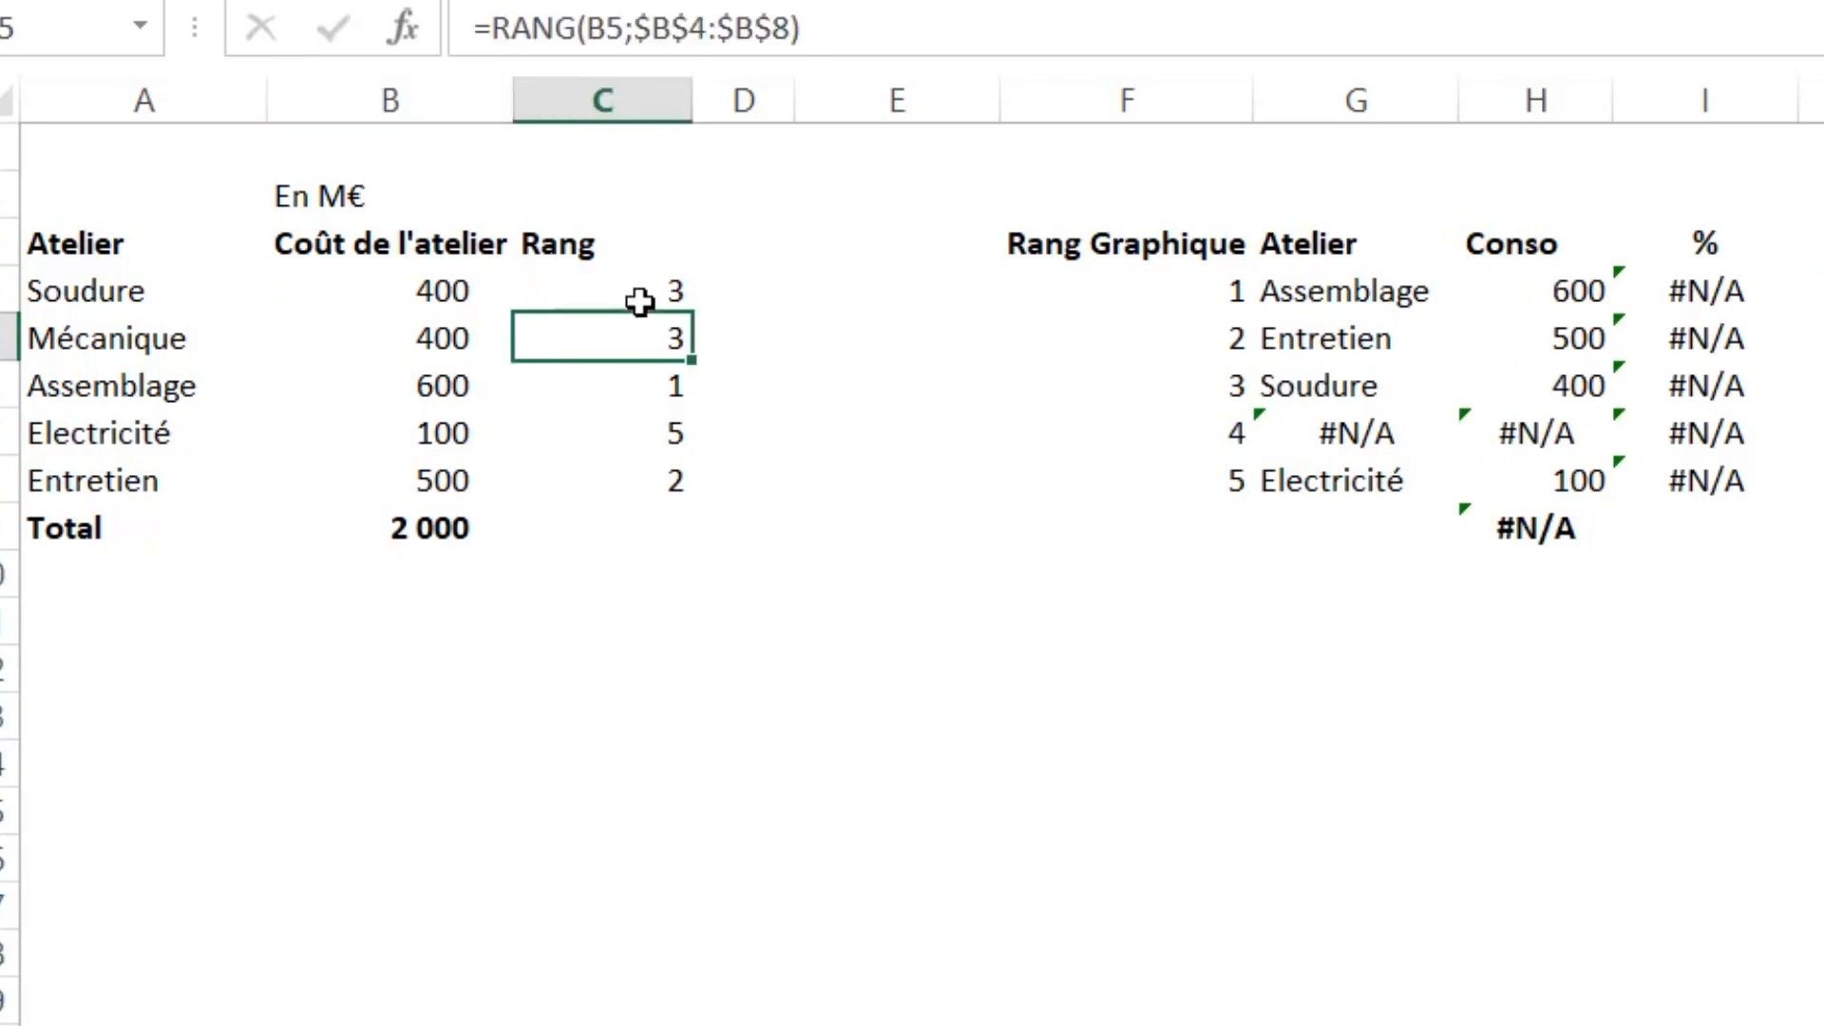
left_click(639, 297)
left_click(640, 327)
left_click(635, 296)
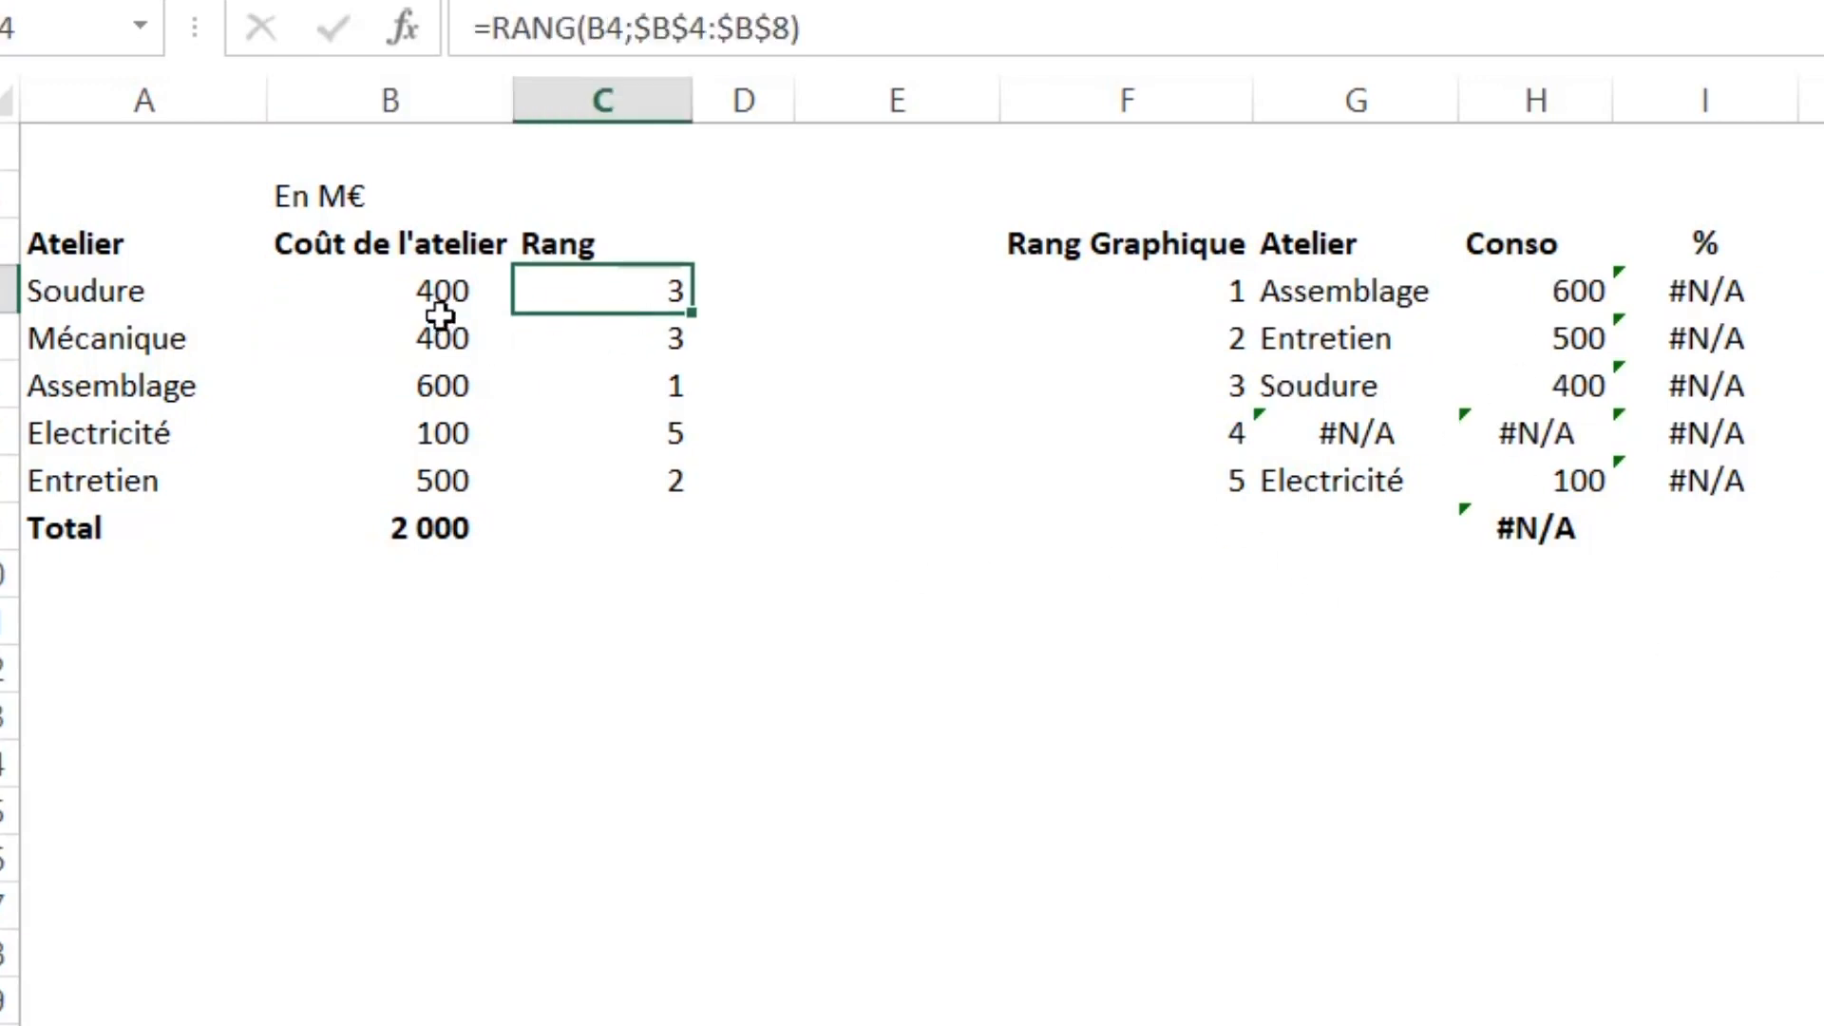
left_click(808, 340)
left_click(750, 325)
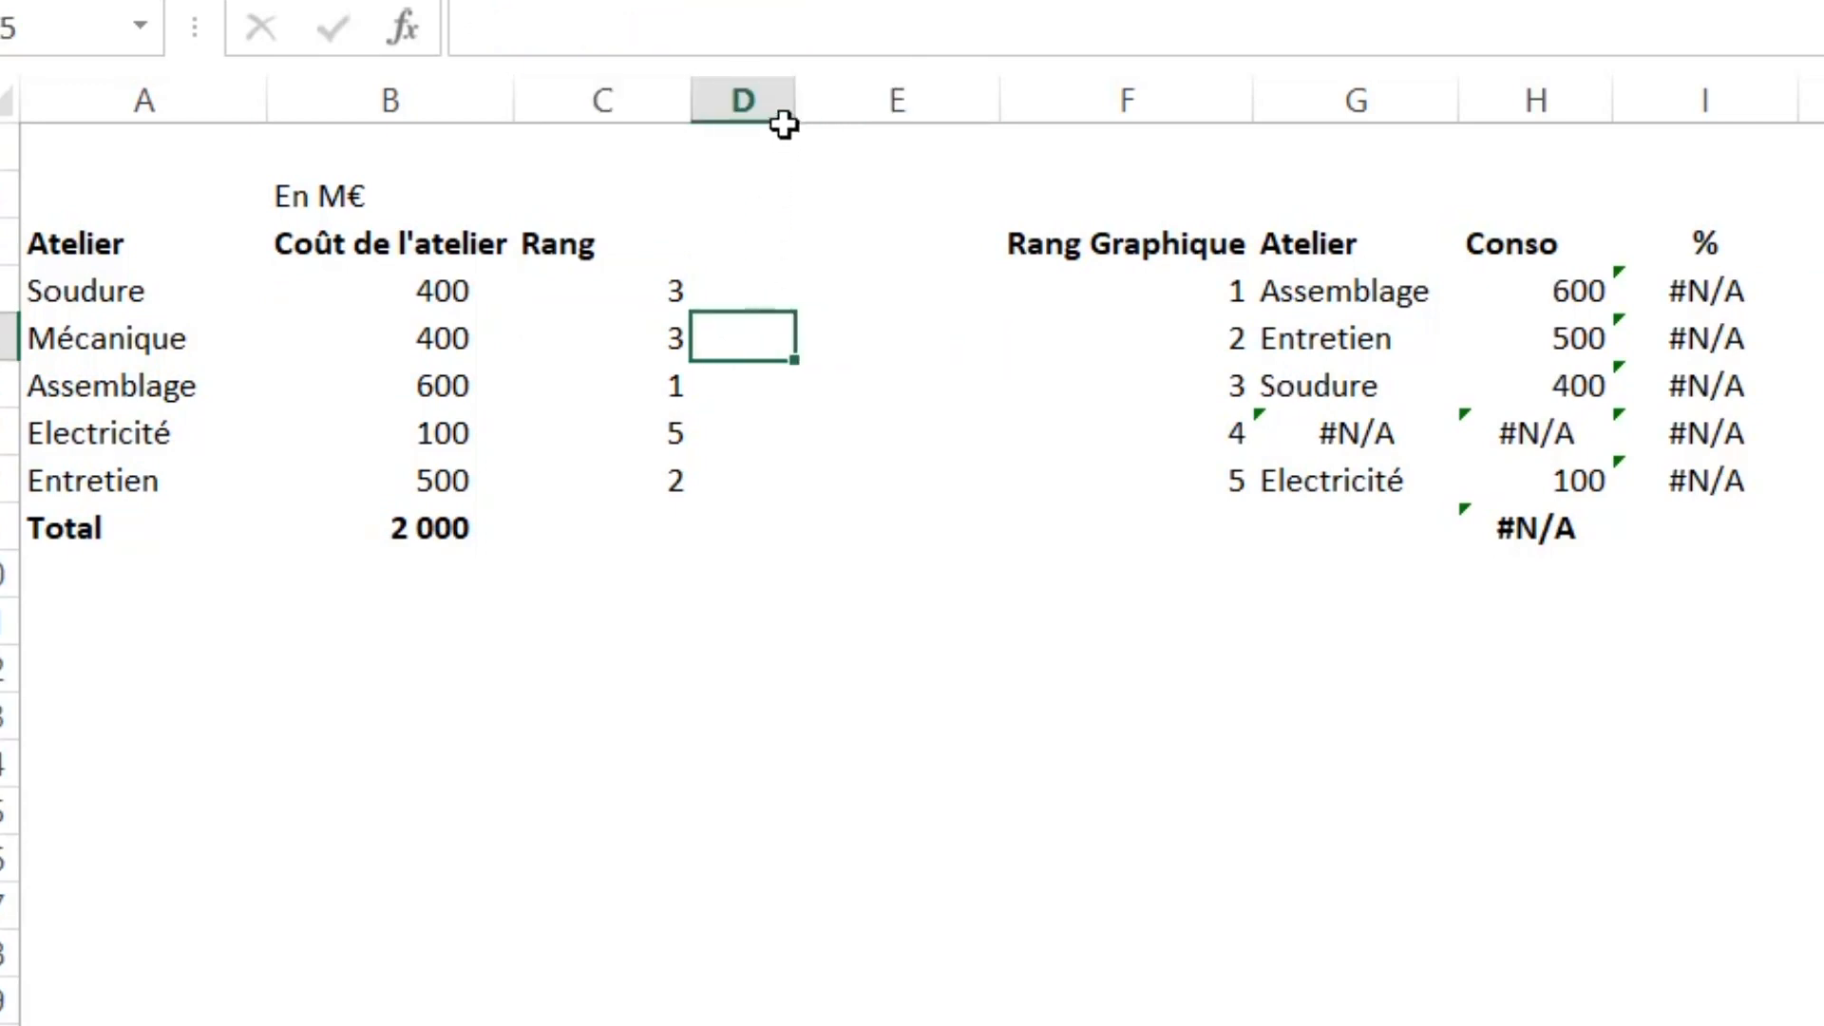
- Widen column D and start an NB.SI formula in D5 beside Mécanique's rank
left_click_drag(794, 112, 902, 118)
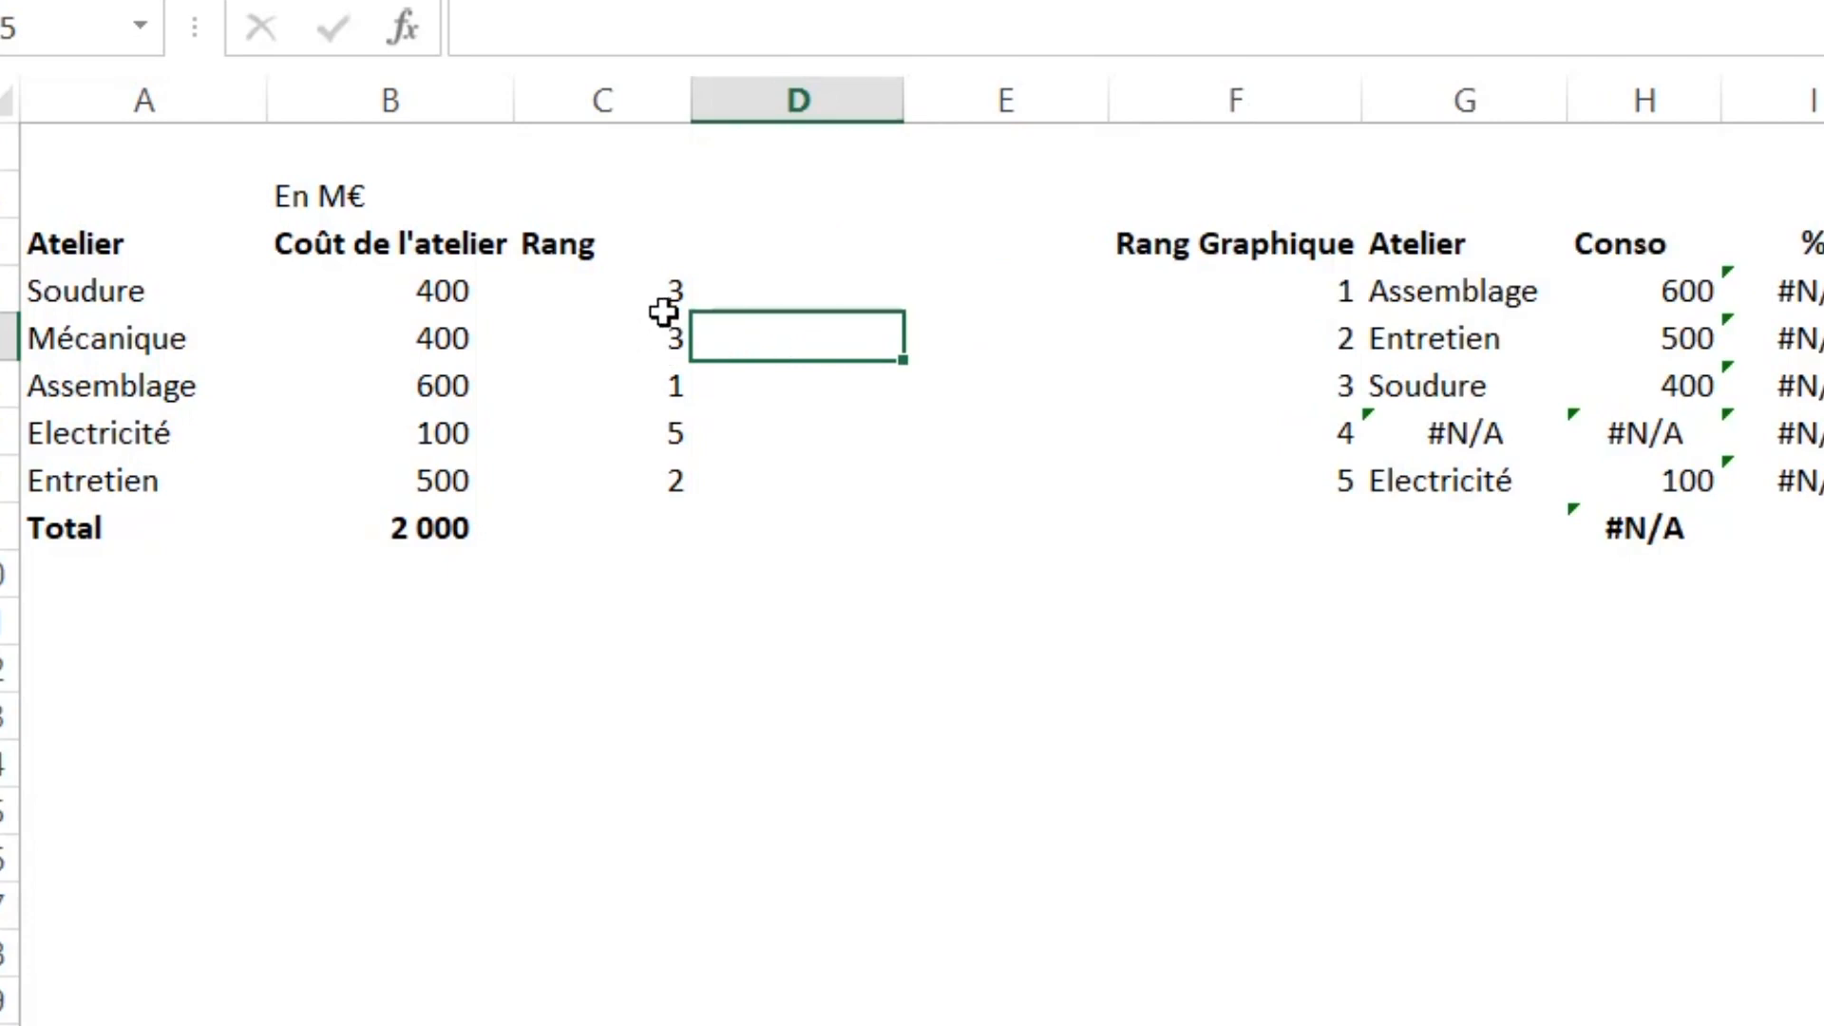
left_click_drag(653, 294, 651, 333)
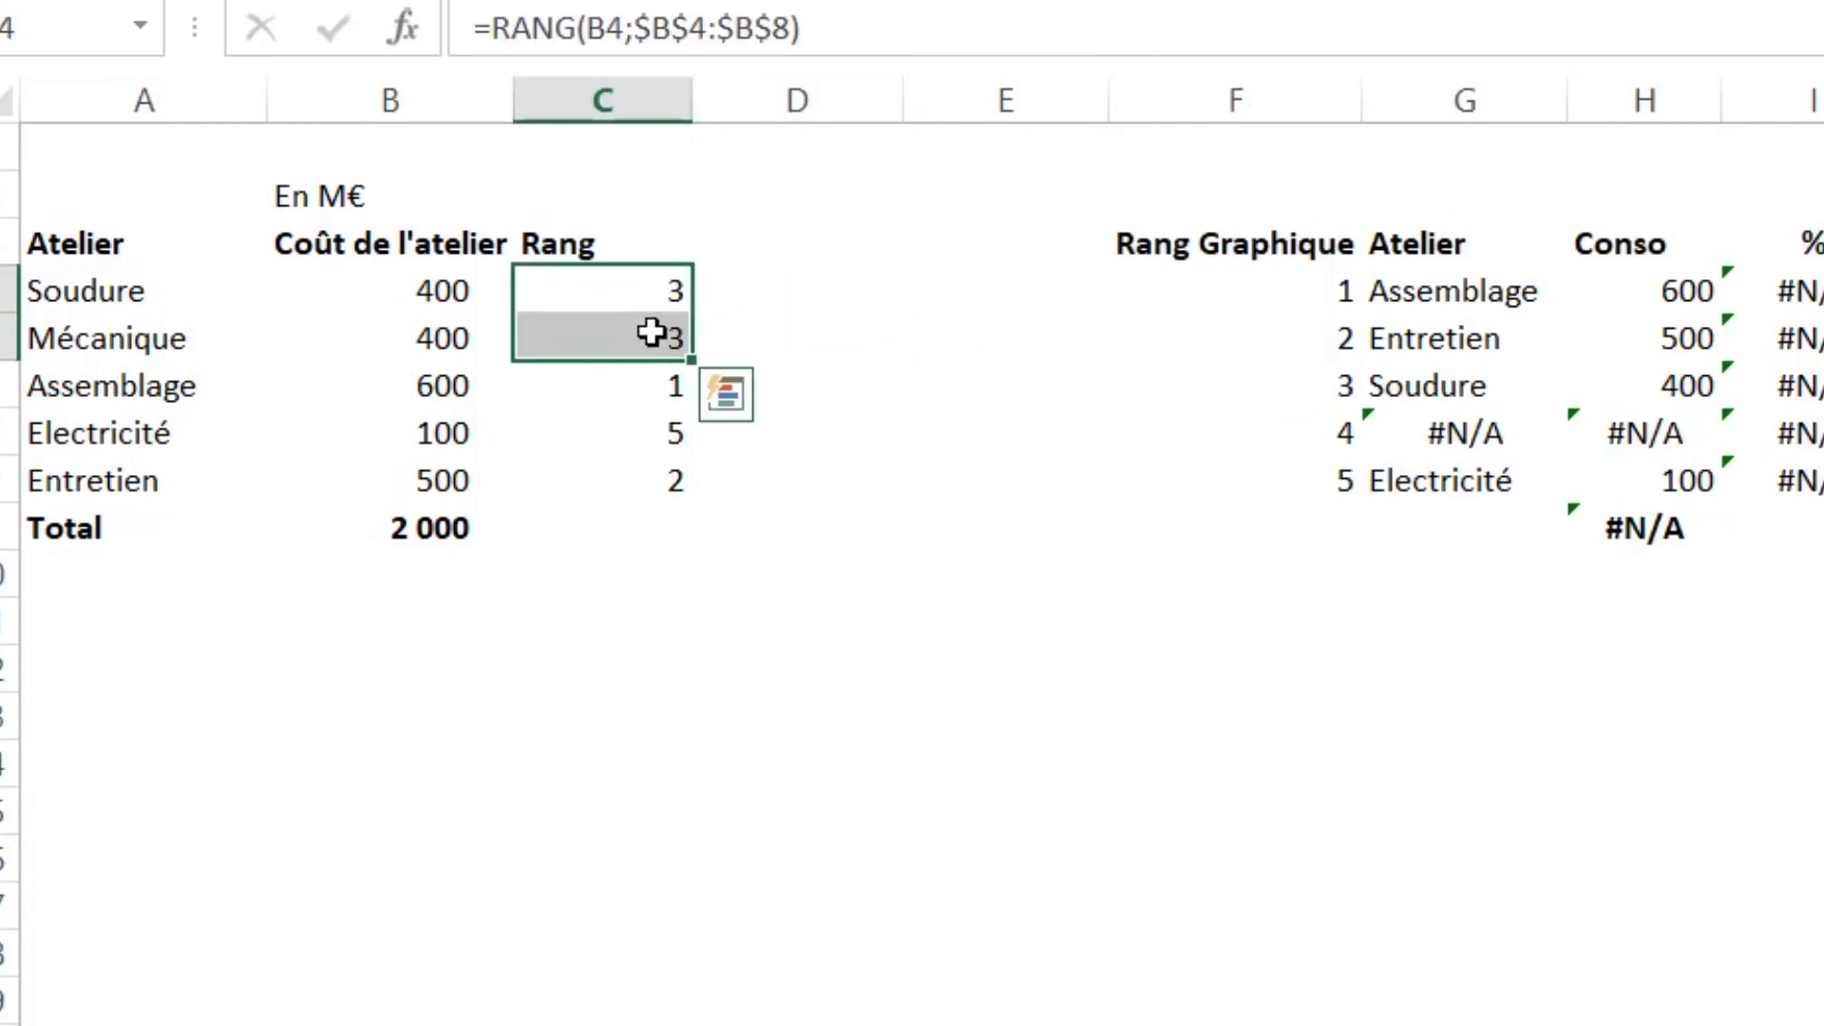
left_click(789, 350)
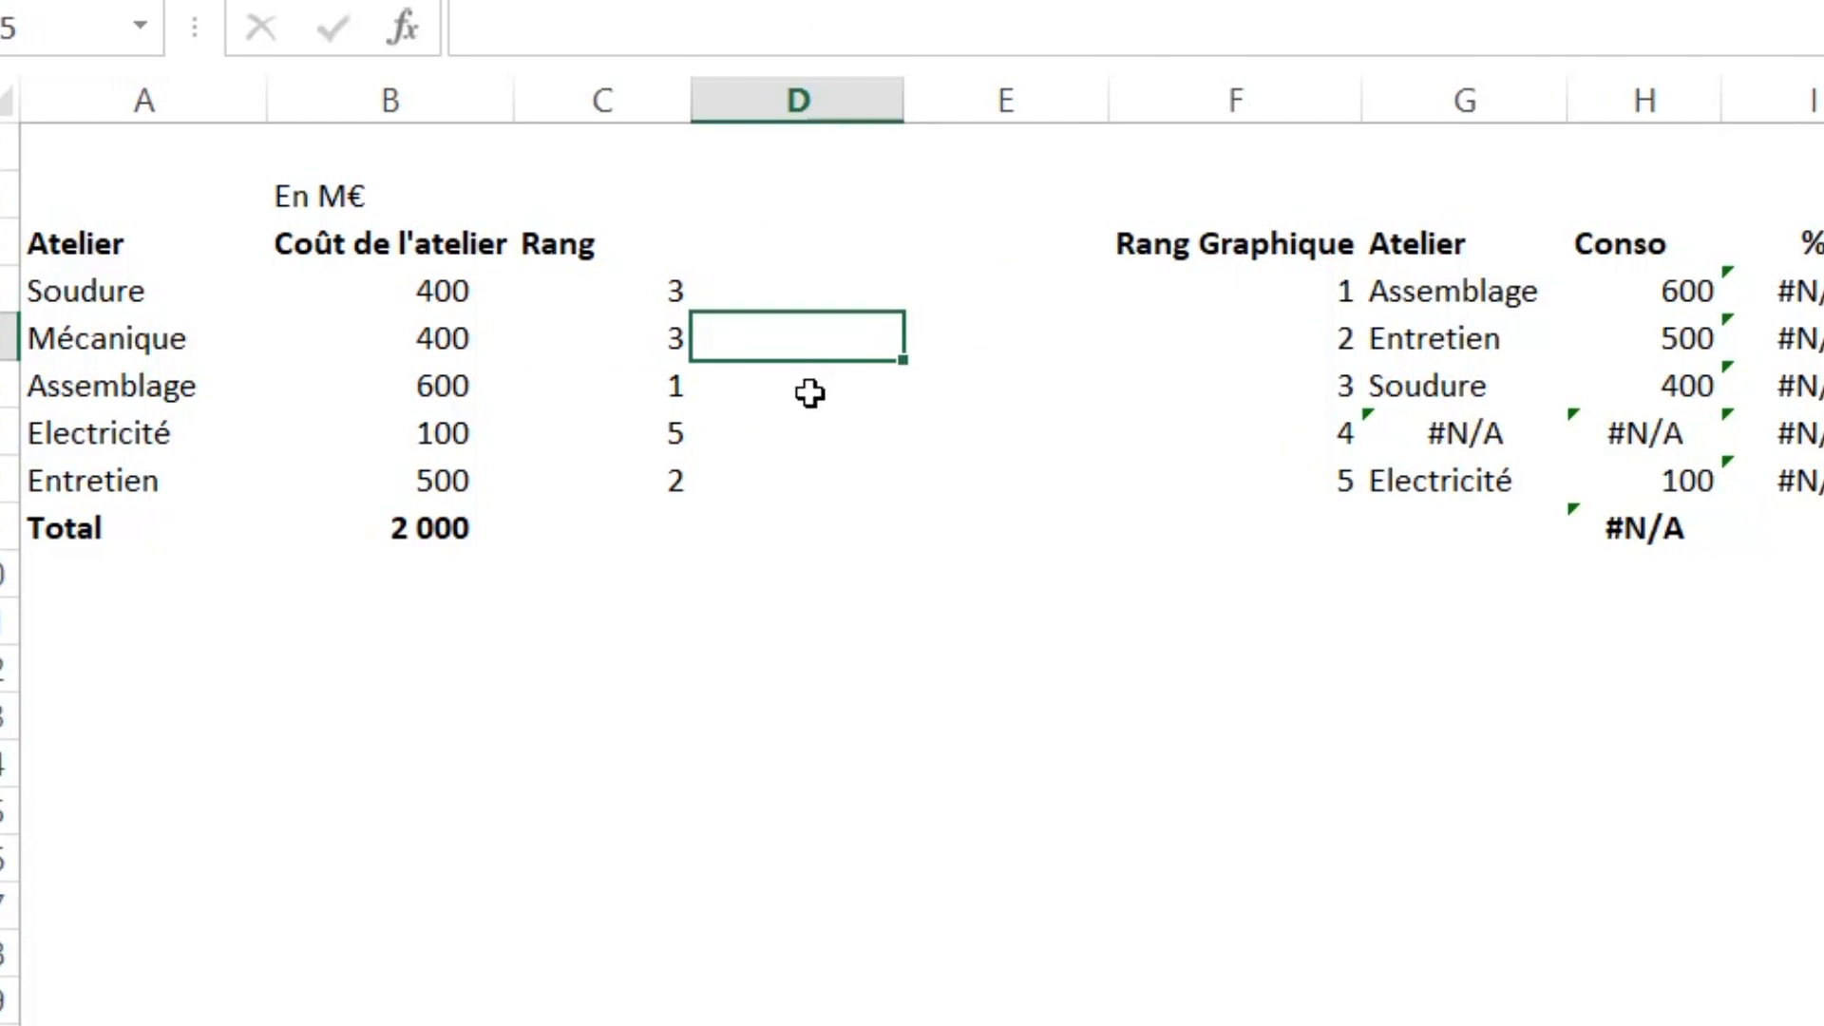
type("=")
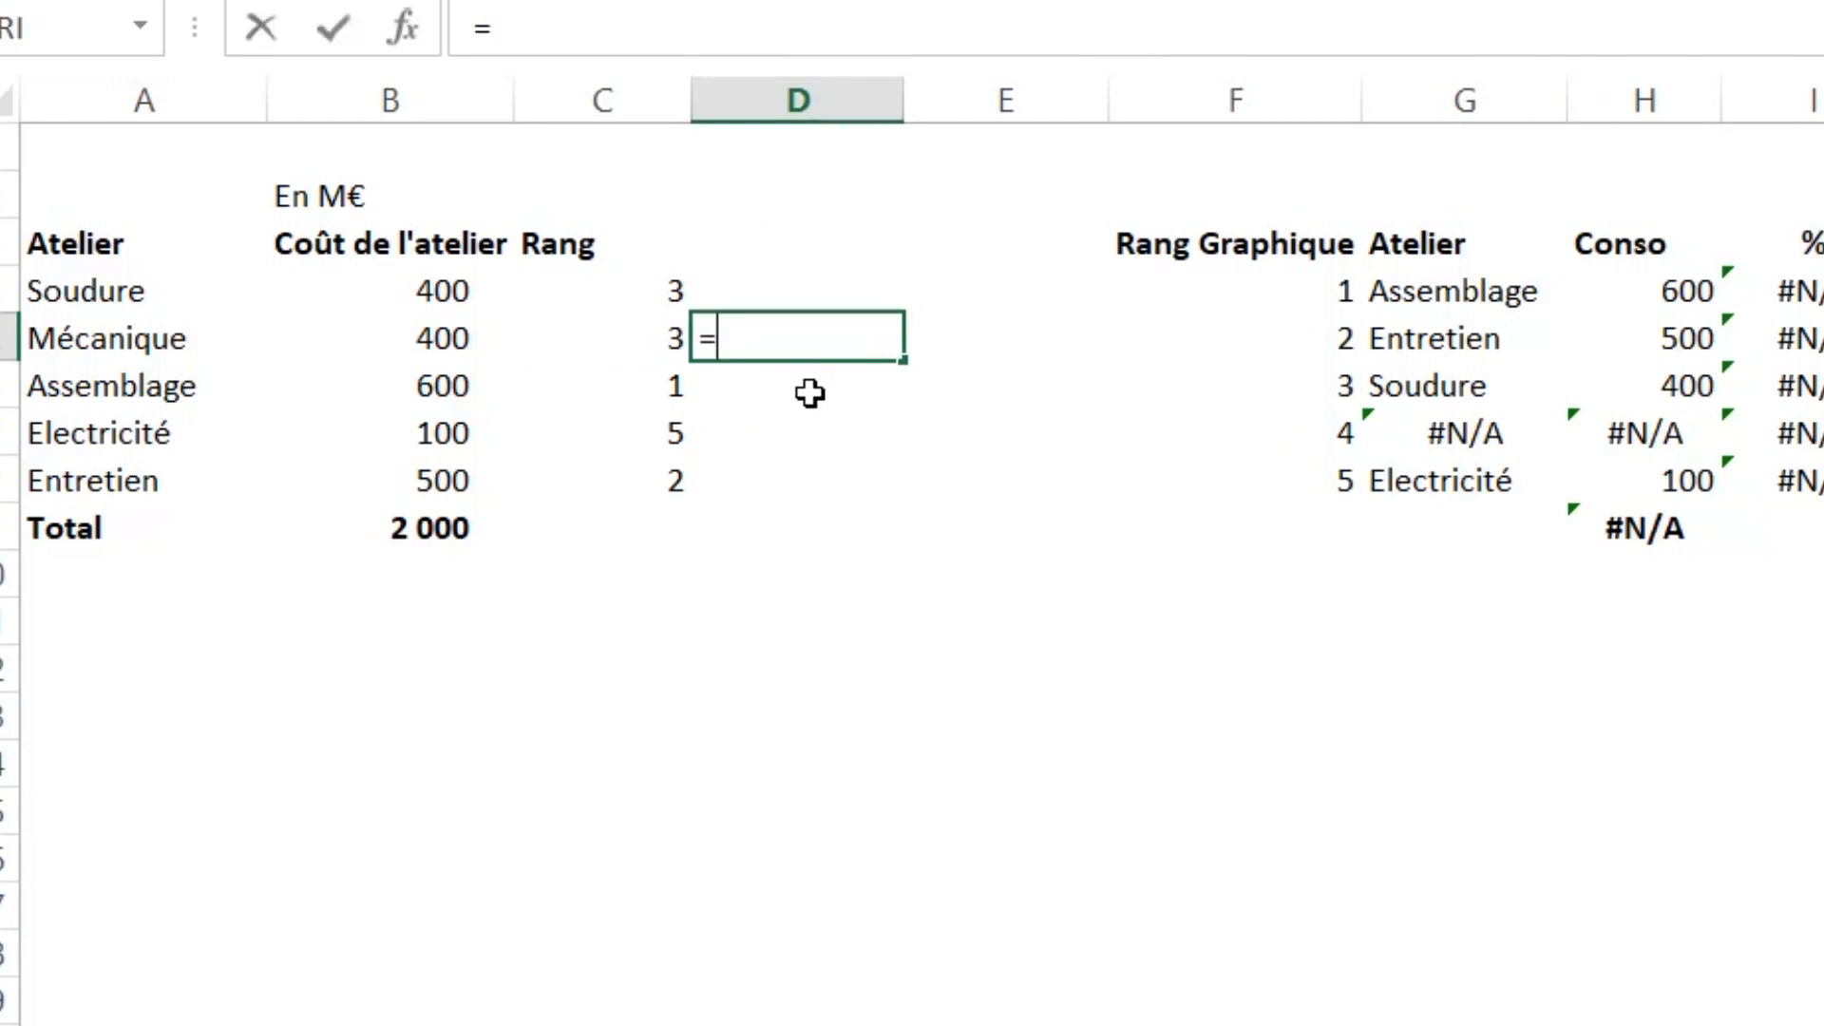
type("nb")
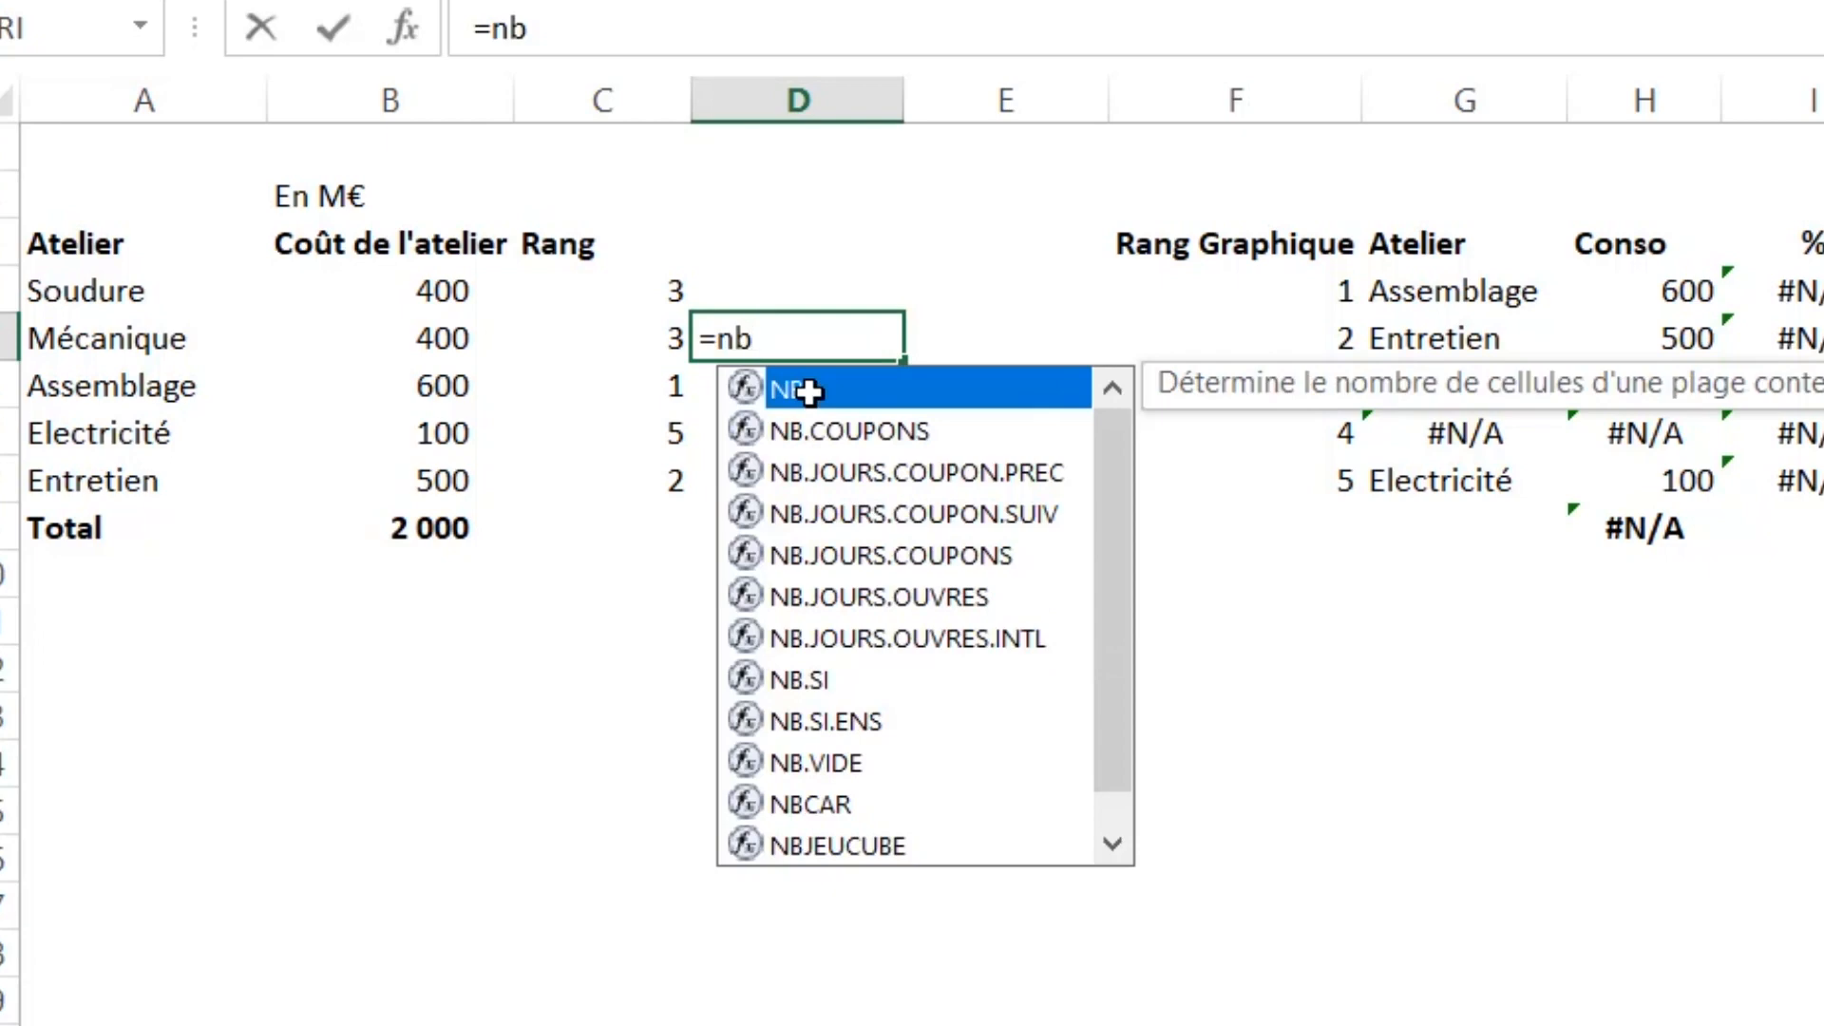
left_click(798, 686)
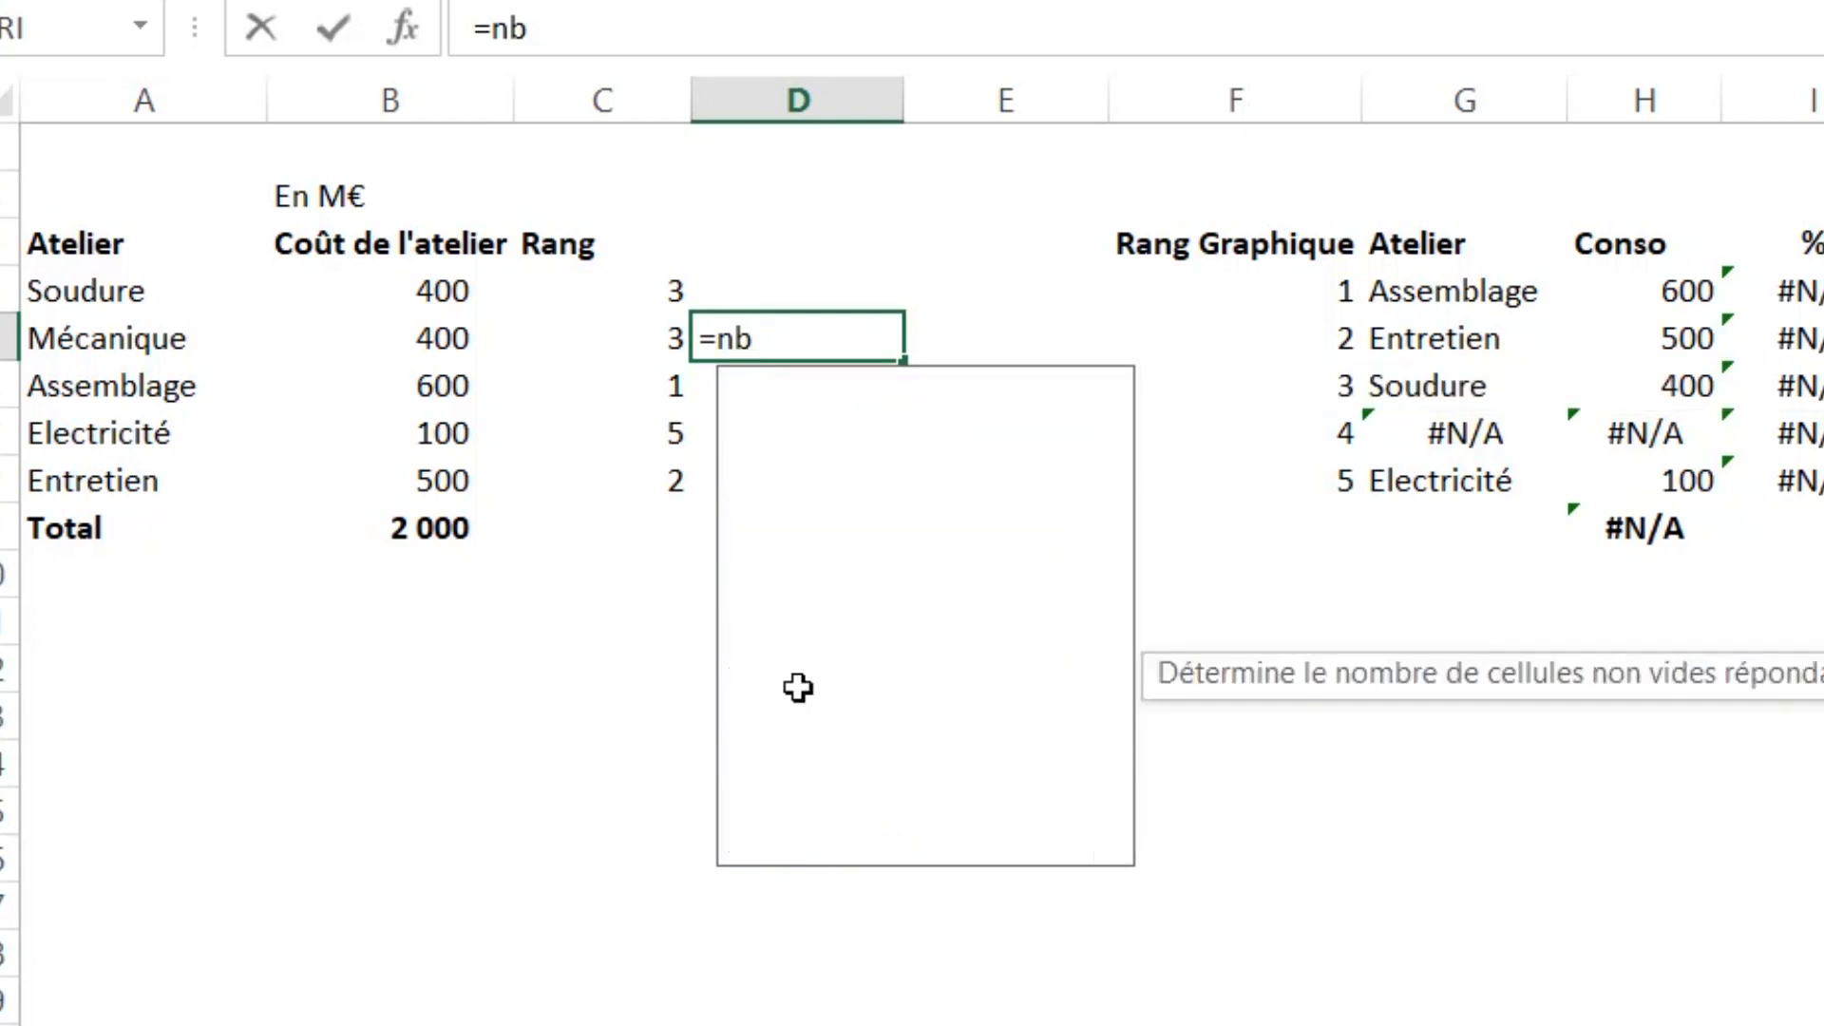
double_click(797, 686)
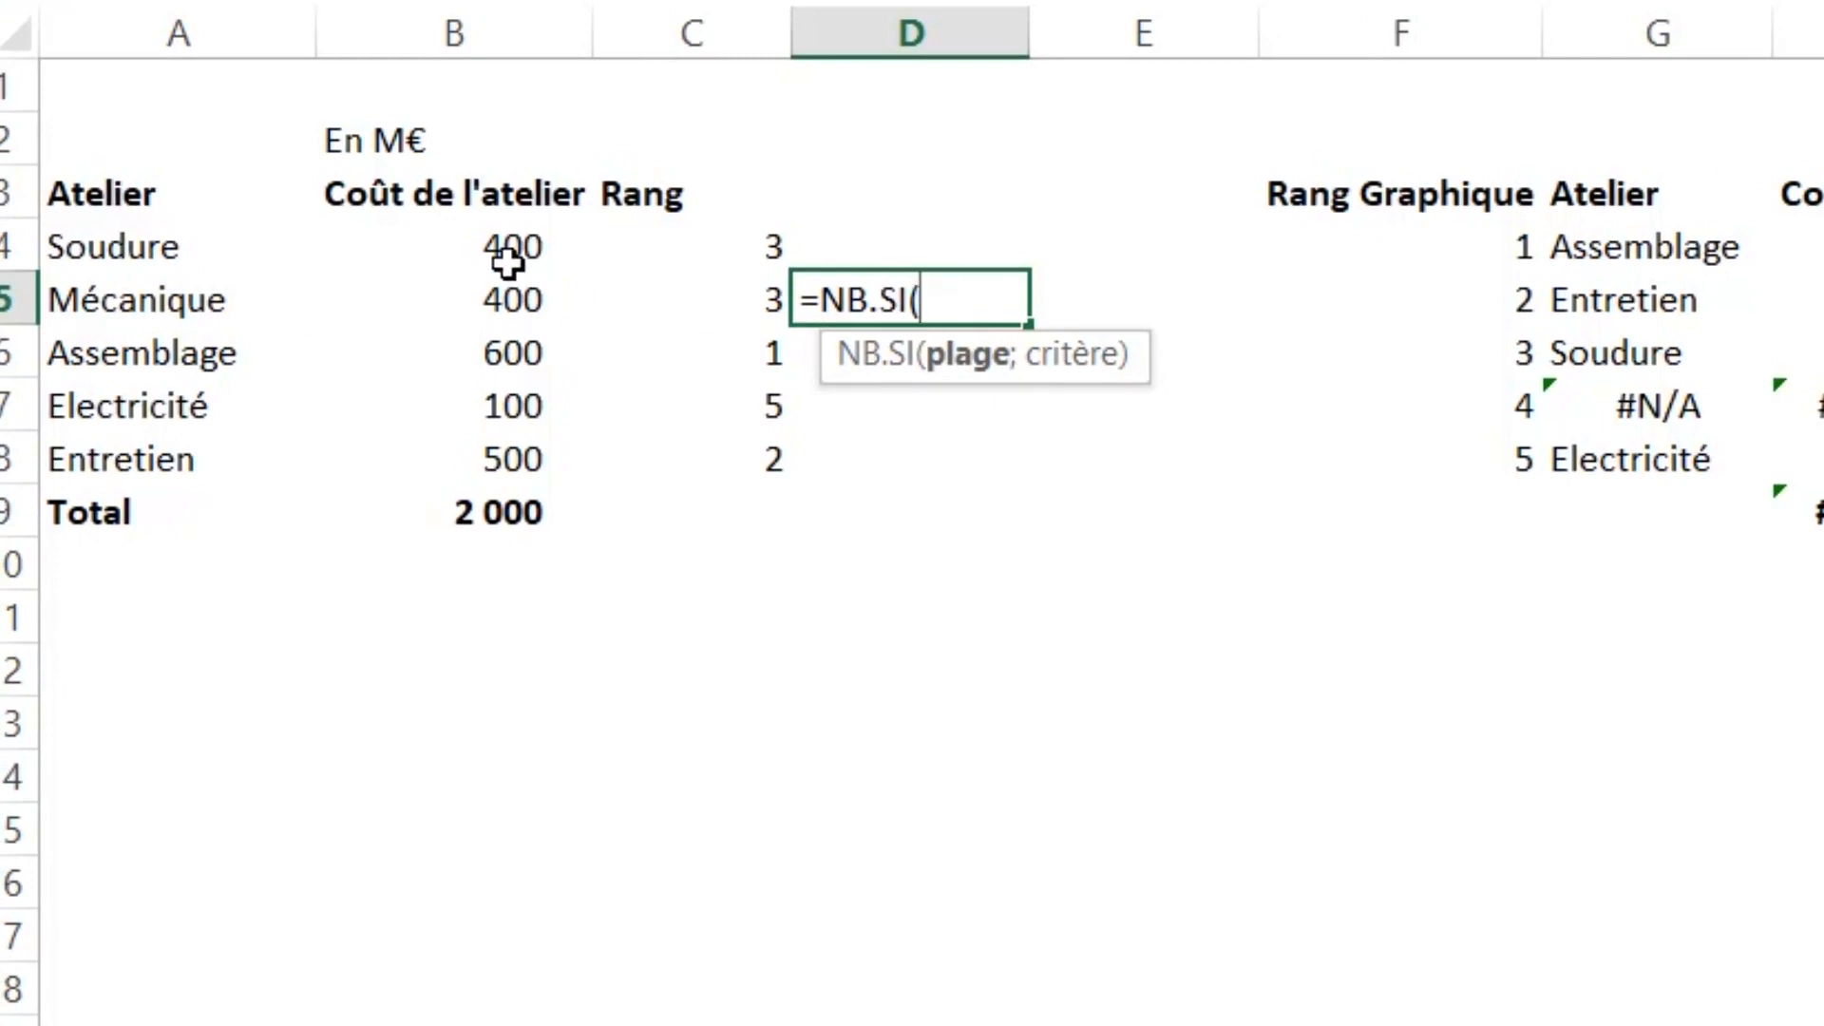
- Complete the D5 formula as =NB.SI($B$4:B5;B5), fixing only the start of the range as absolute
left_click_drag(504, 244, 492, 283)
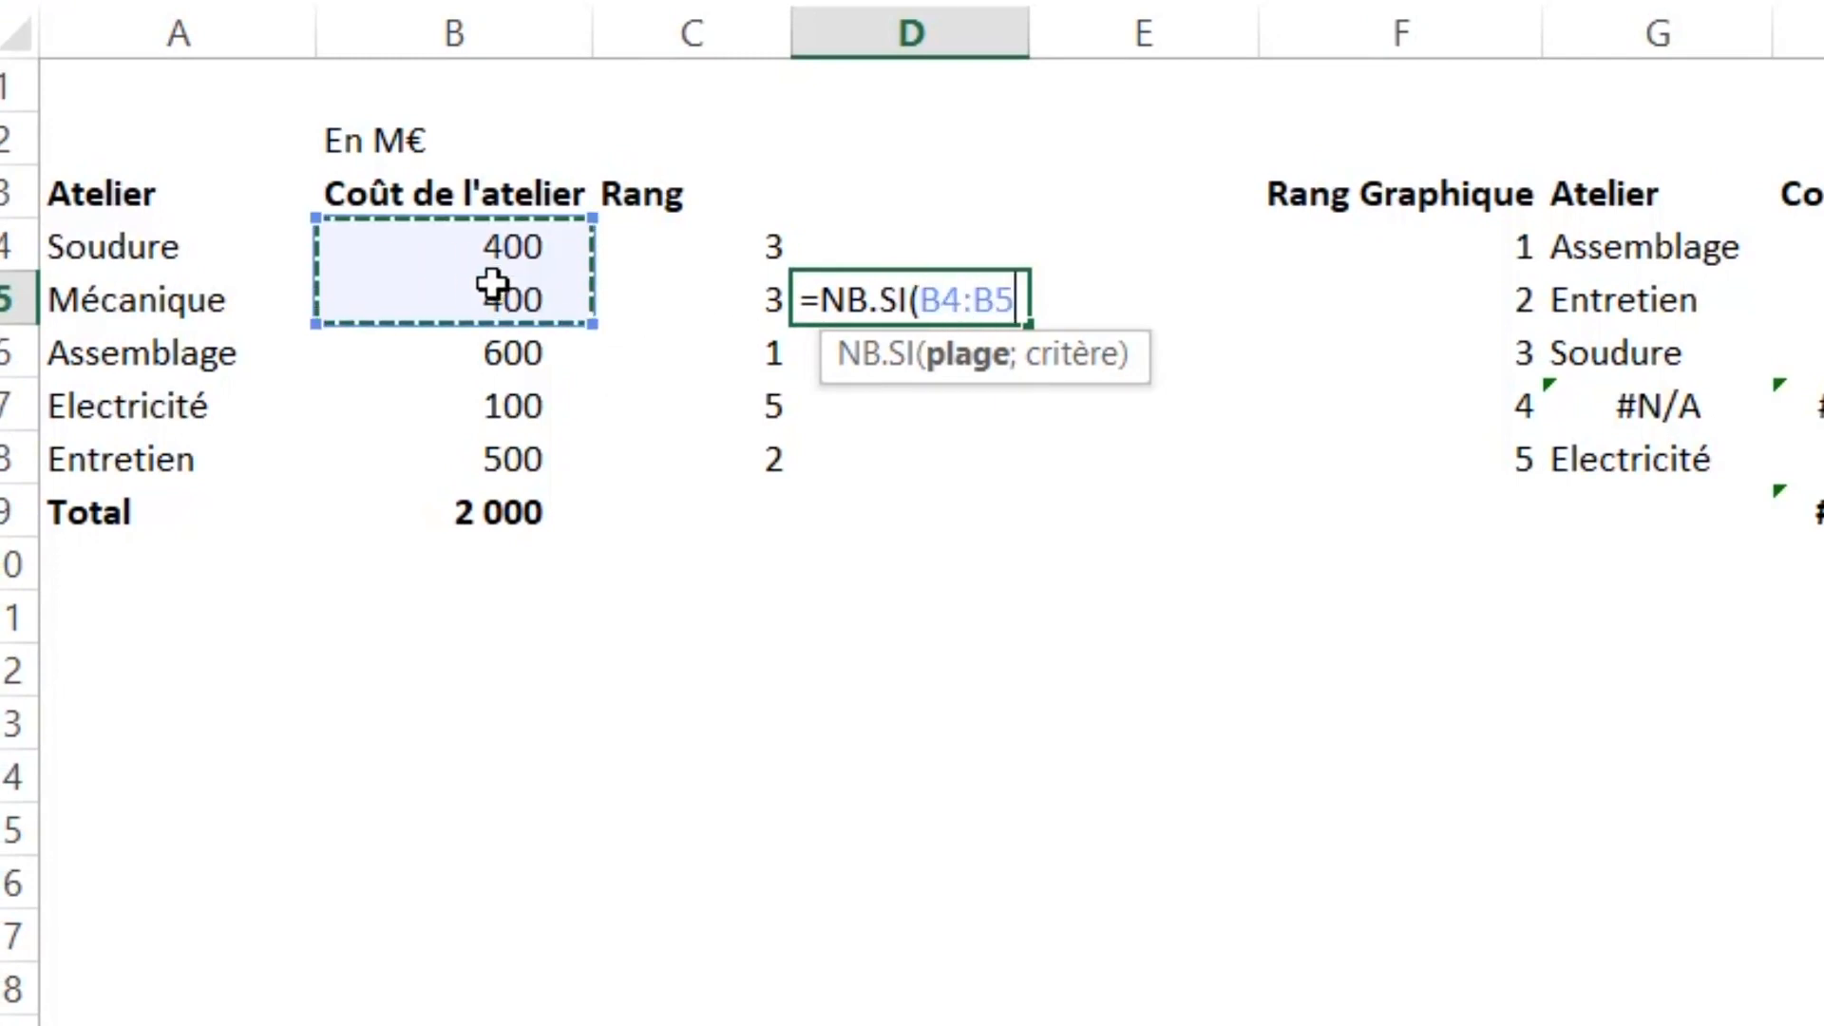
double_click(948, 299)
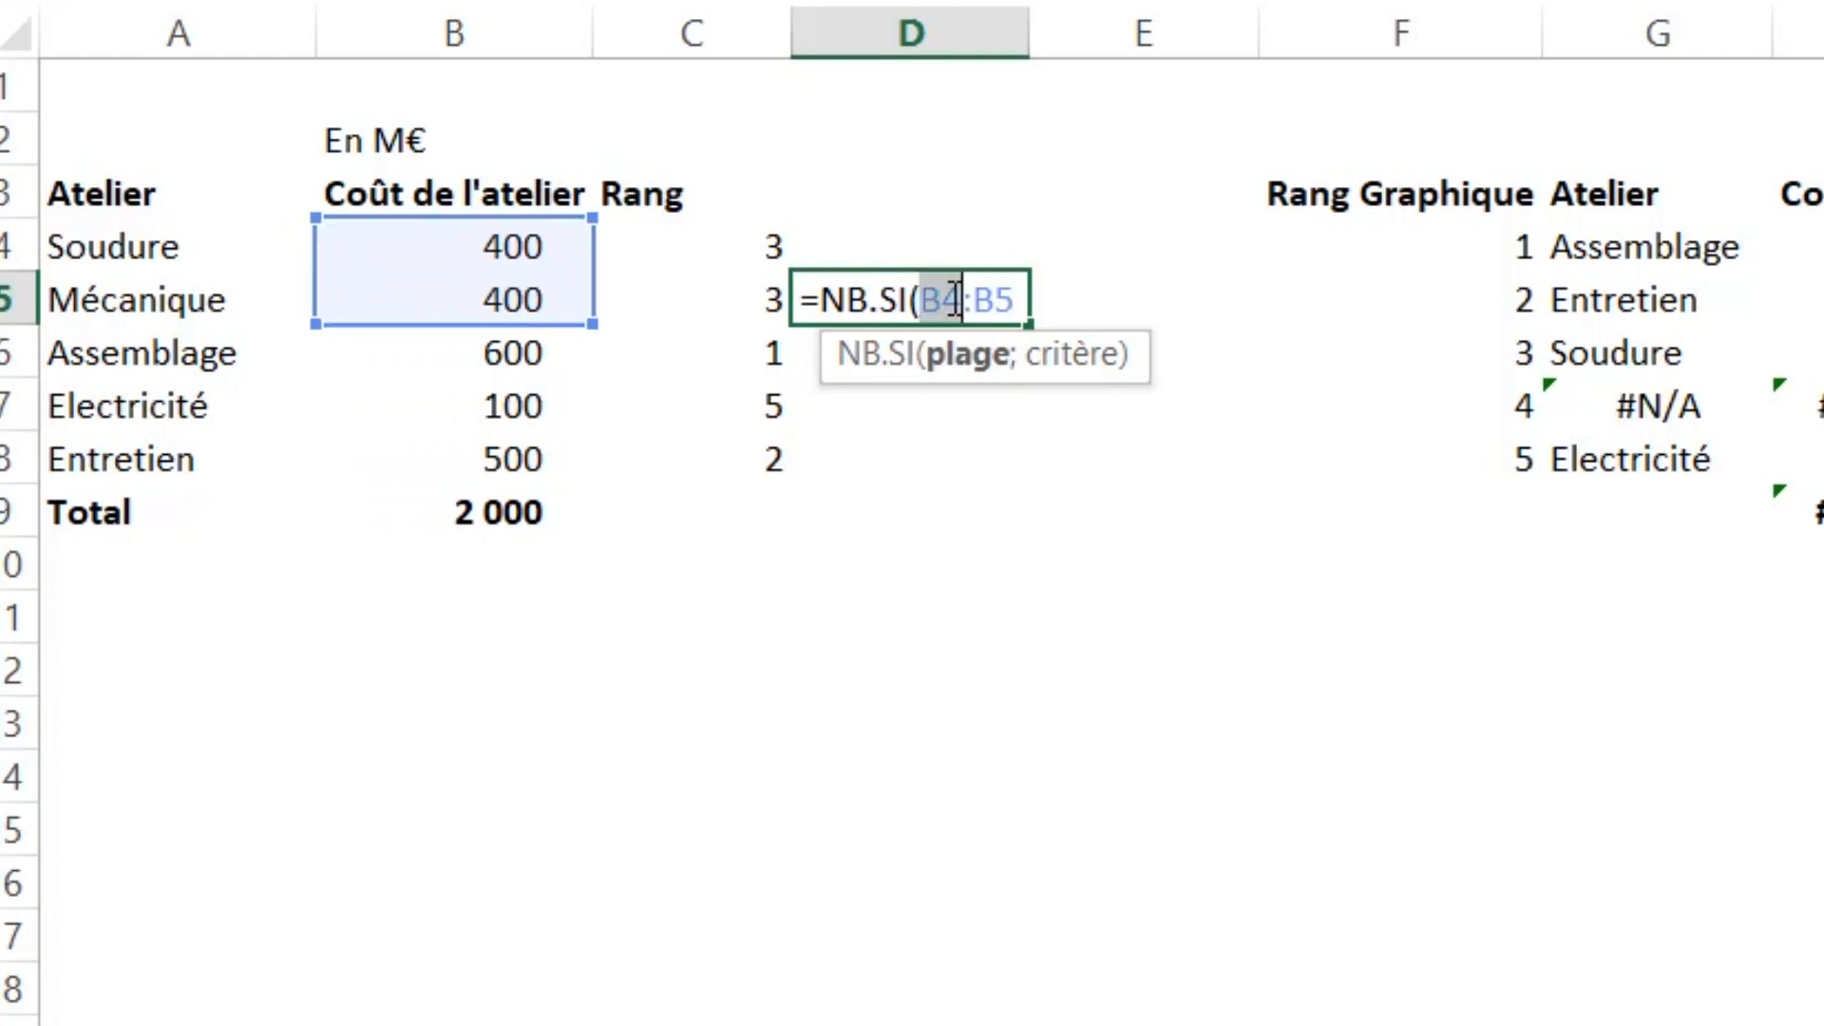
key("F4")
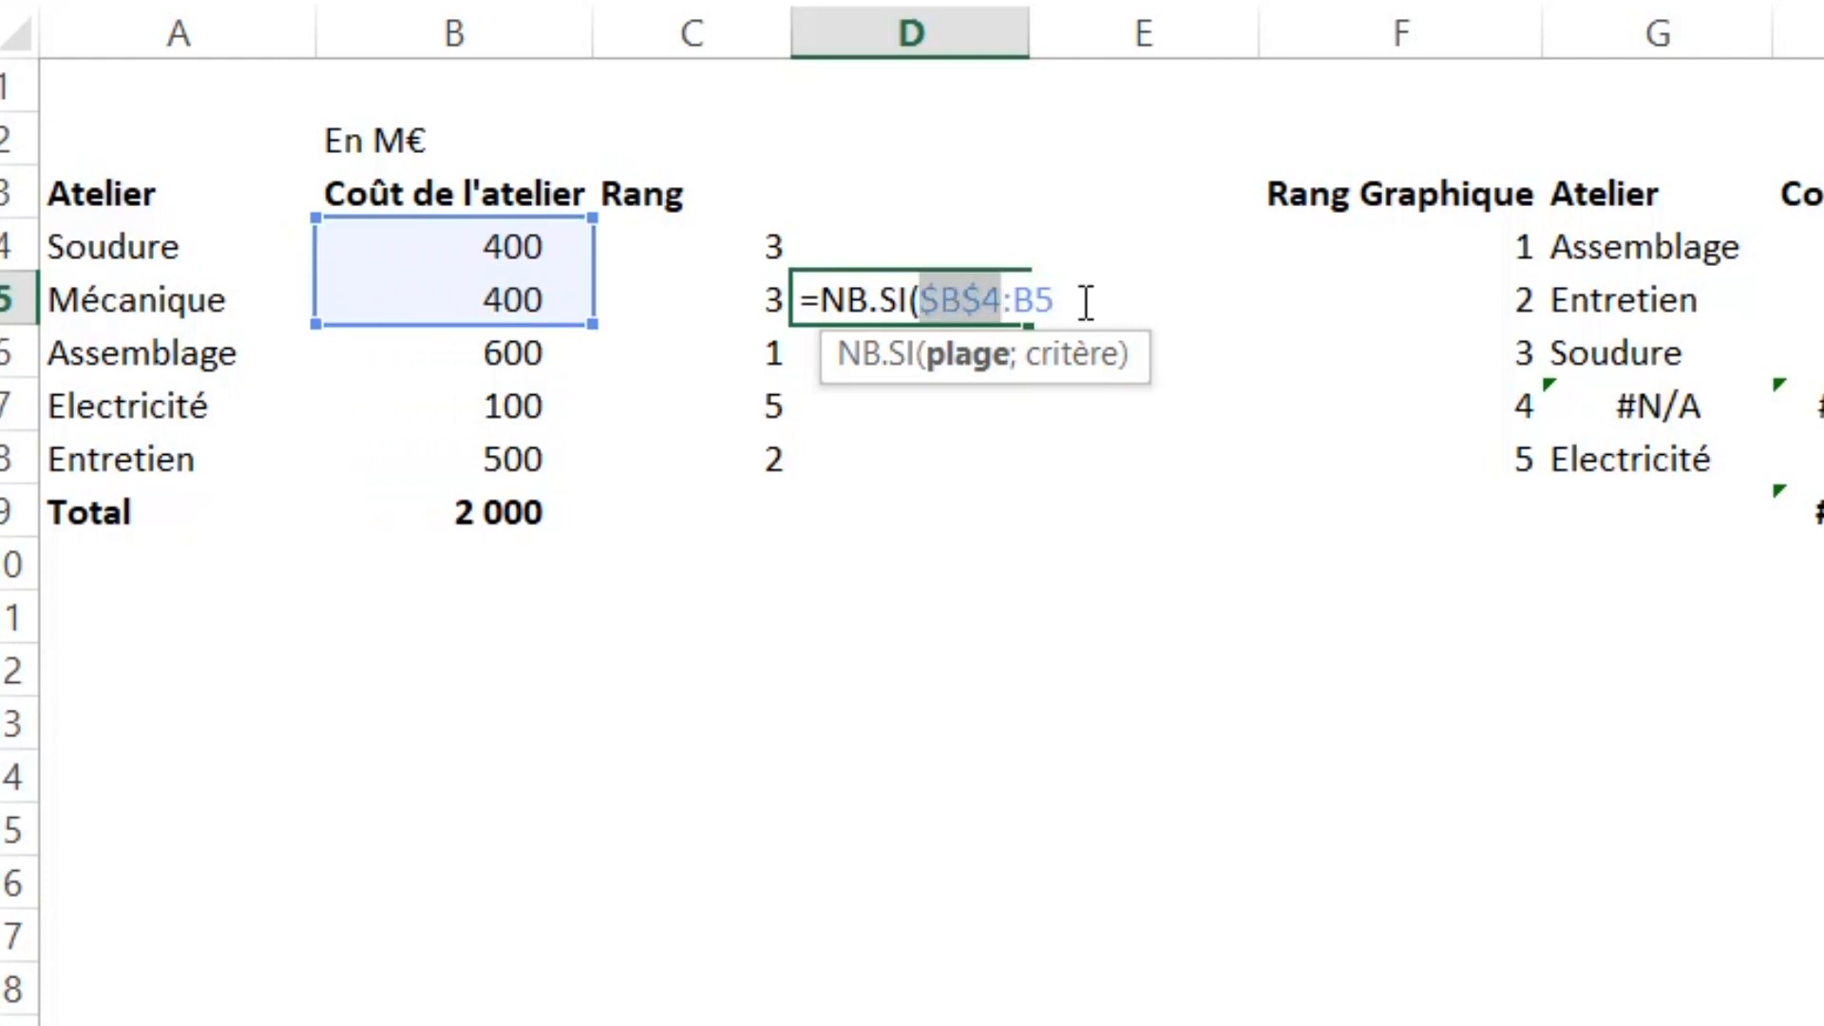
key("End")
type(";")
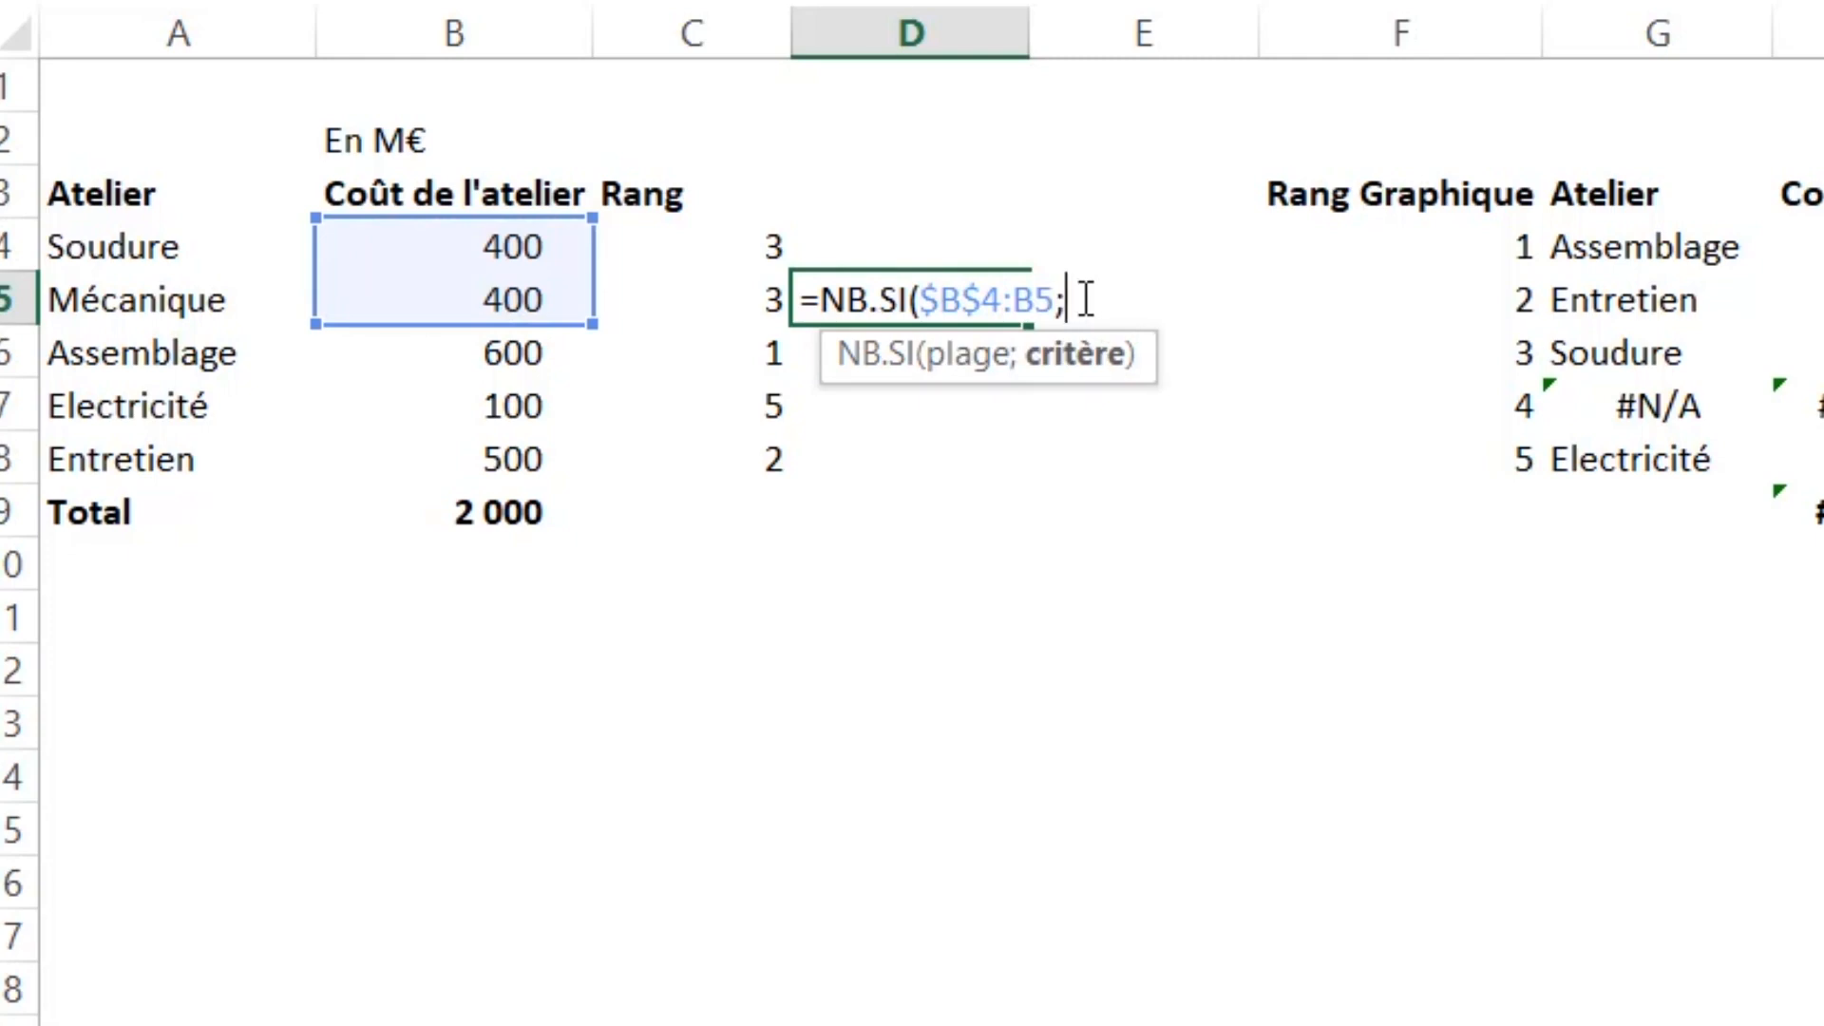
left_click(504, 299)
type(")")
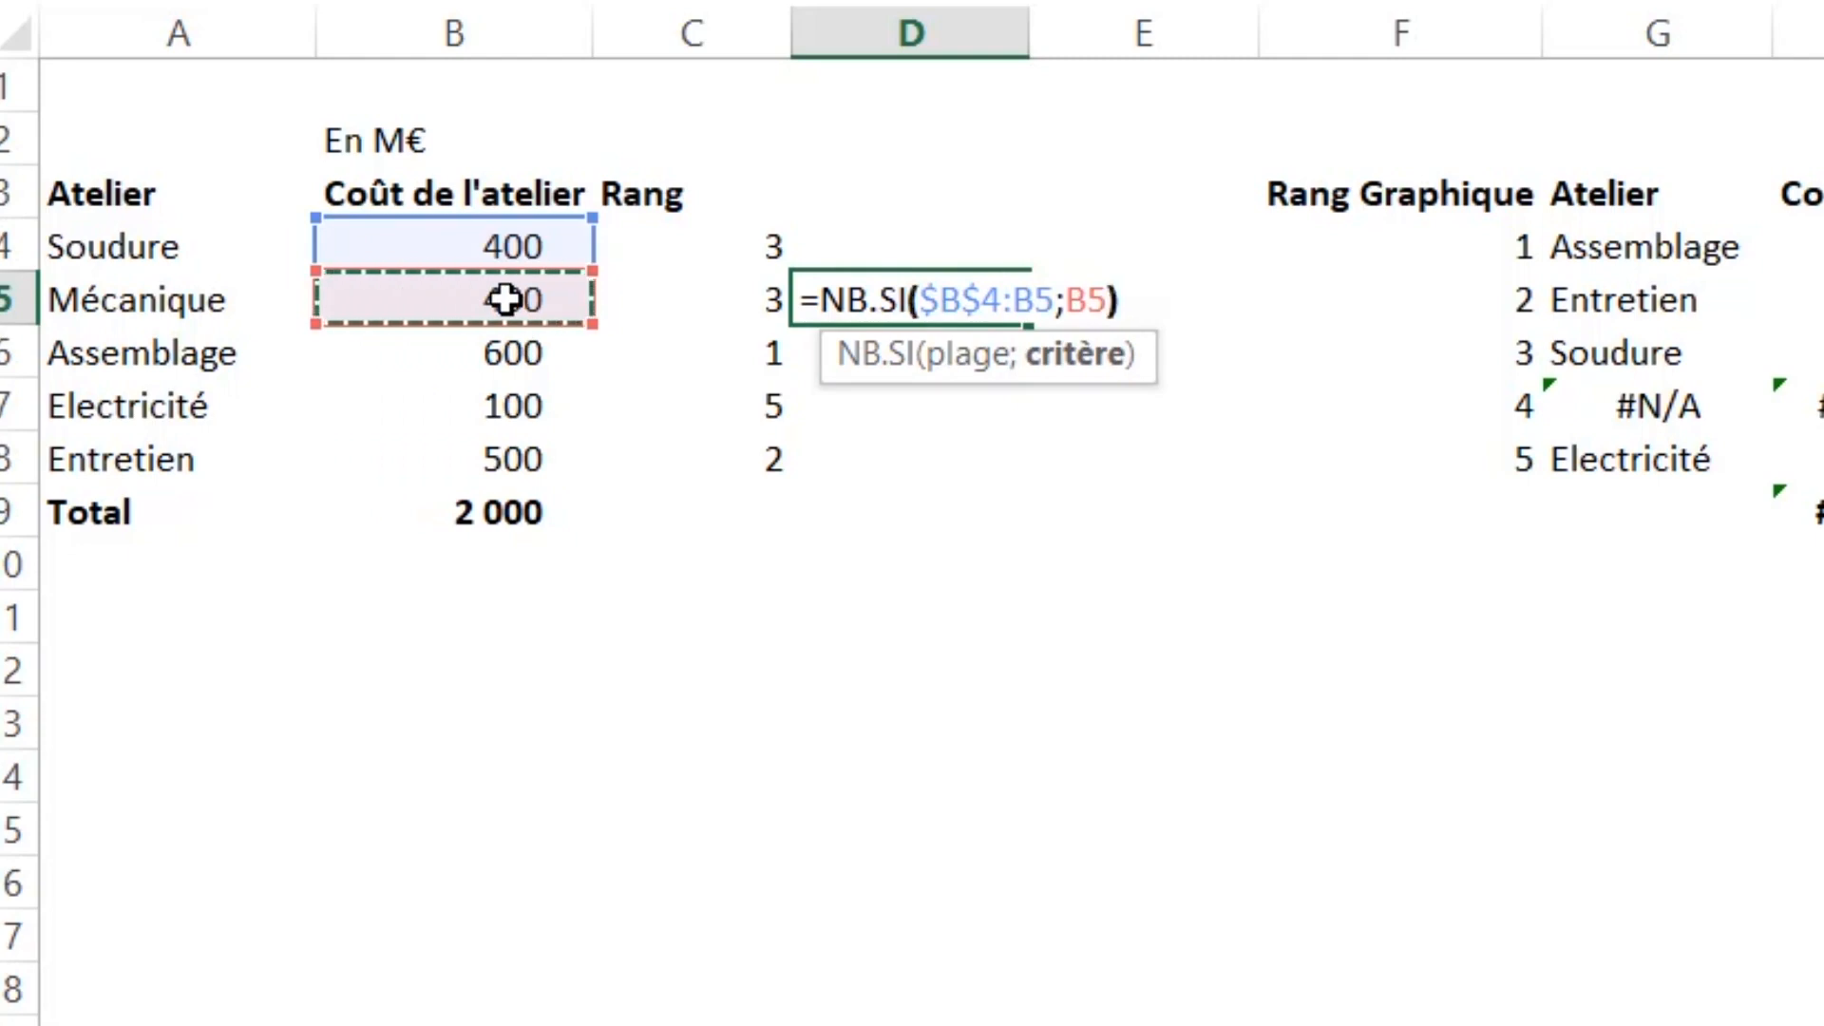
key("Return")
left_click(945, 300)
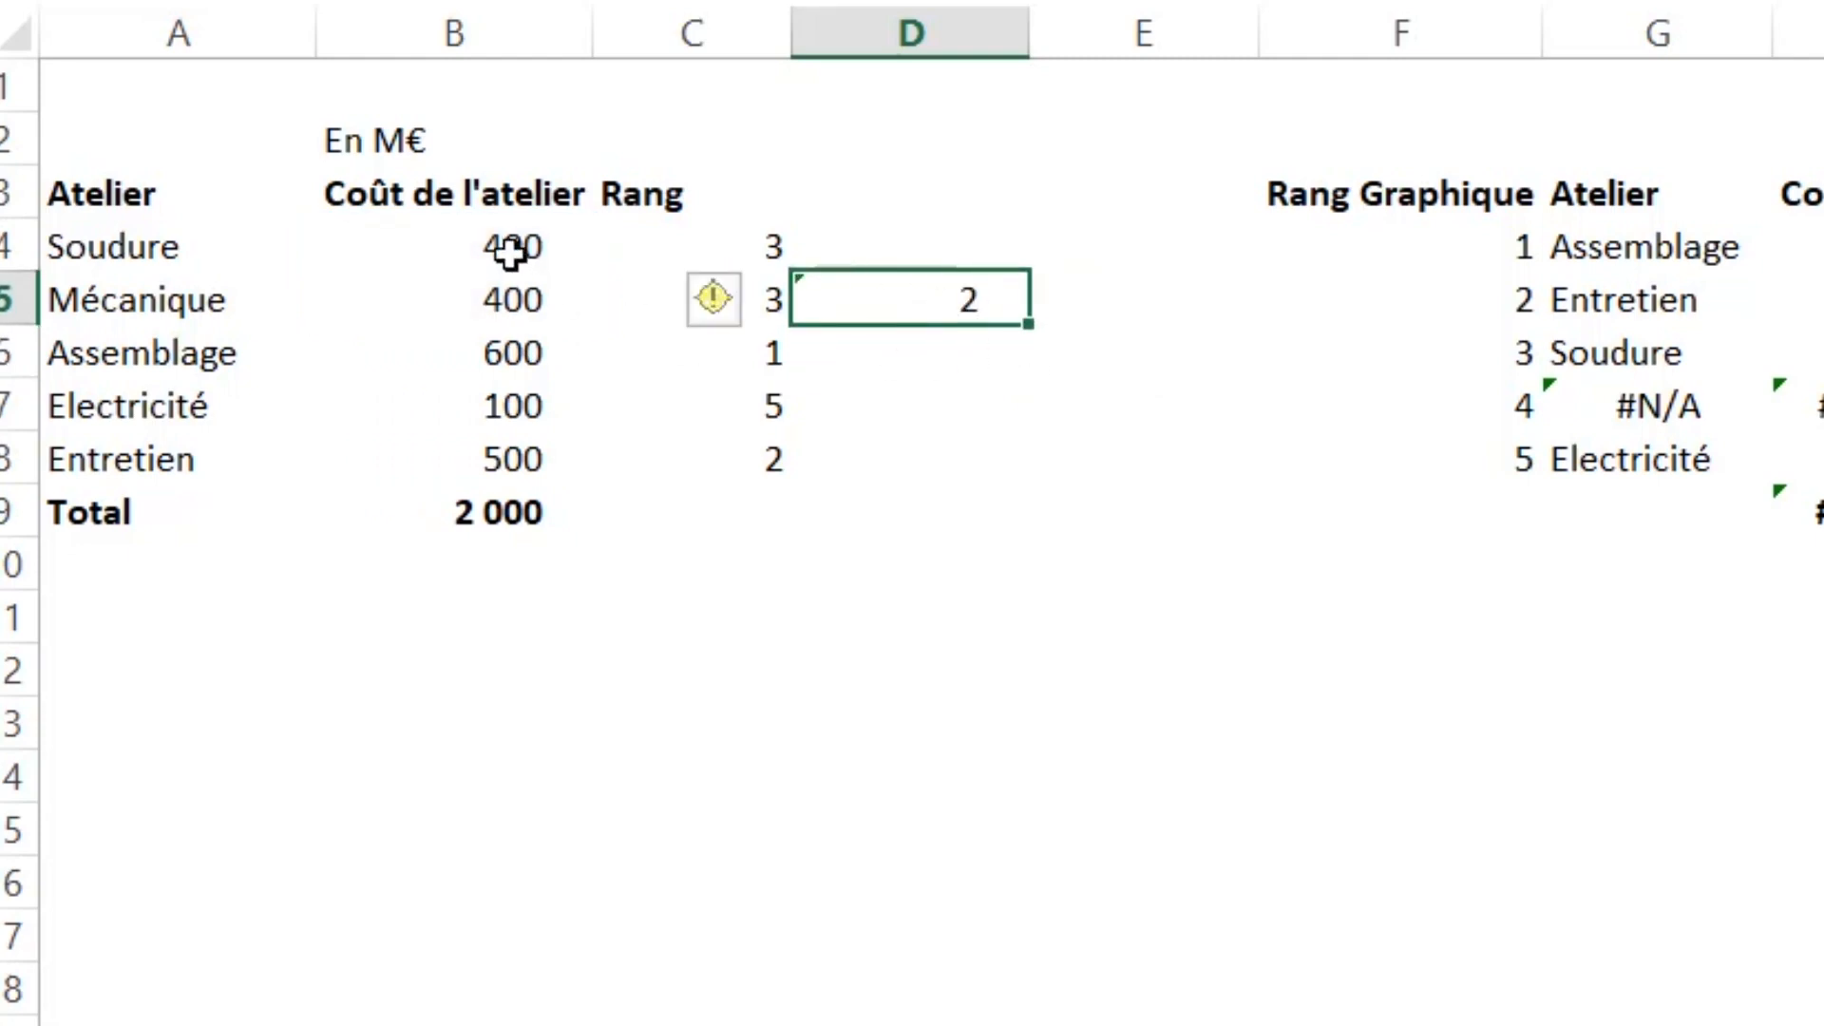
- Compare the costs and tied ranks of Soudure and Mécanique with the NB.SI count in D5
left_click_drag(509, 246, 509, 296)
left_click(513, 298)
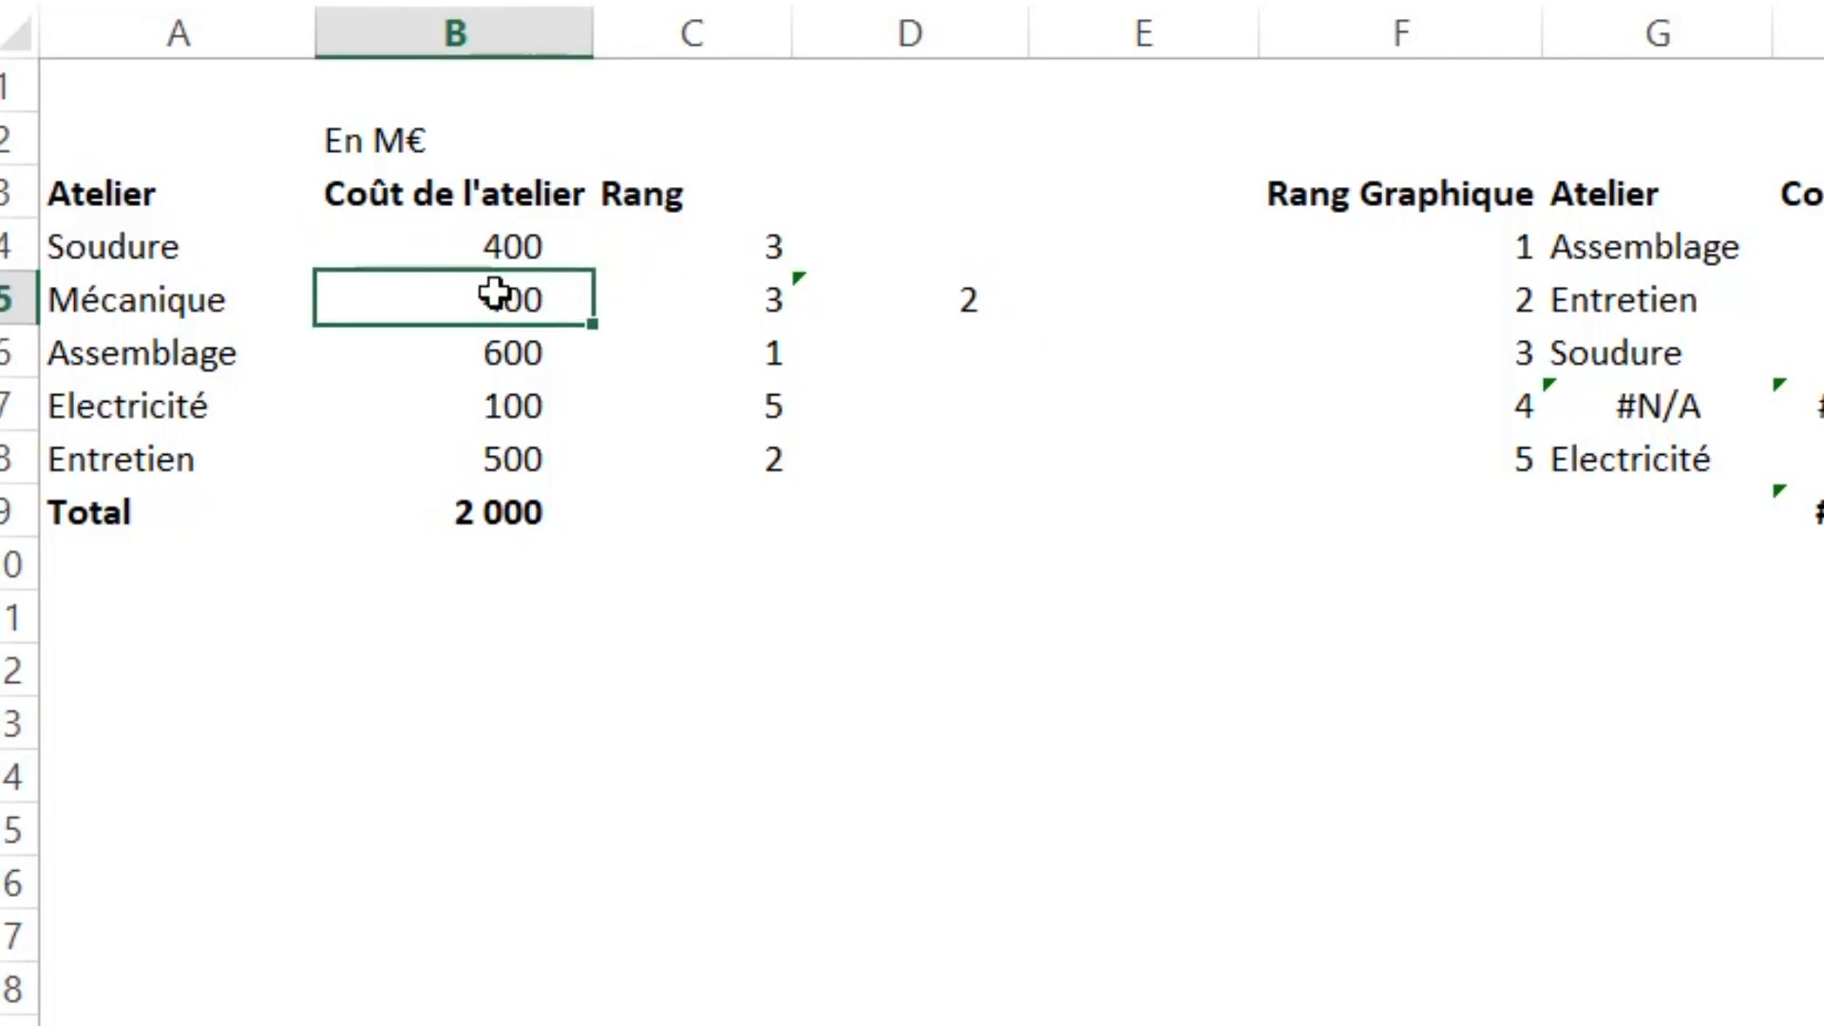
left_click(942, 361)
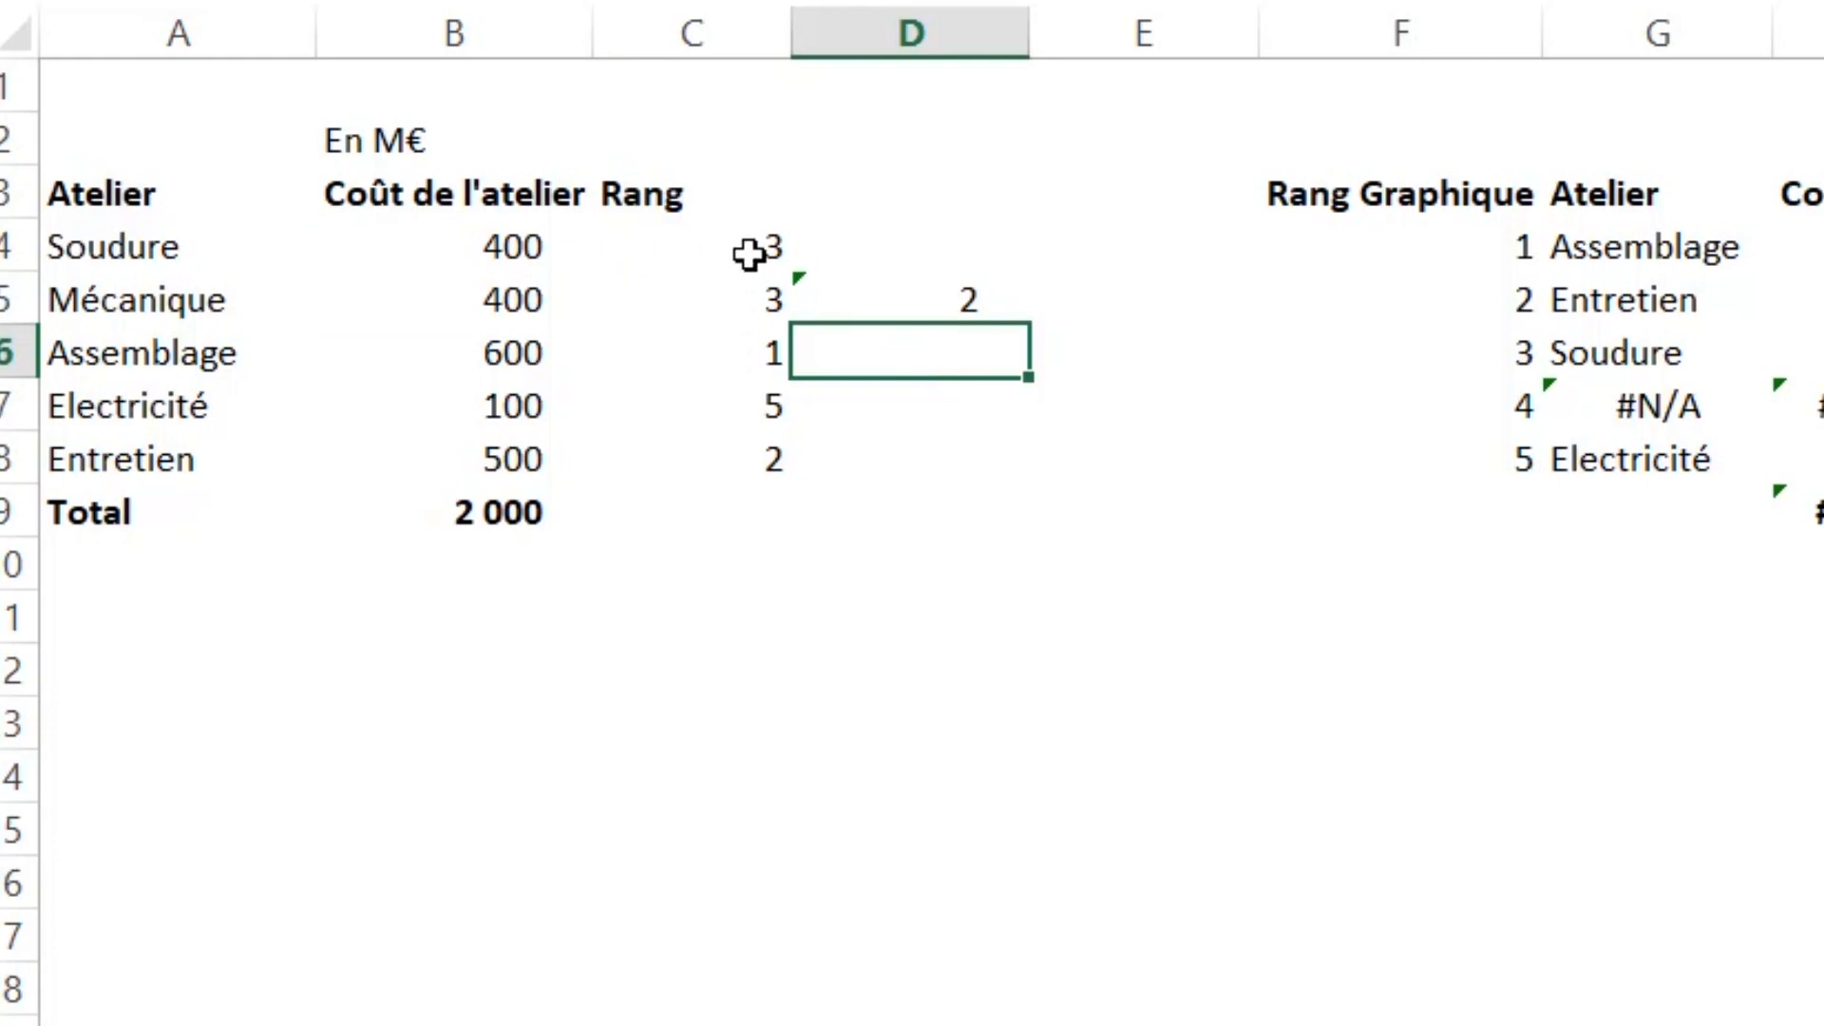
left_click_drag(744, 248, 750, 296)
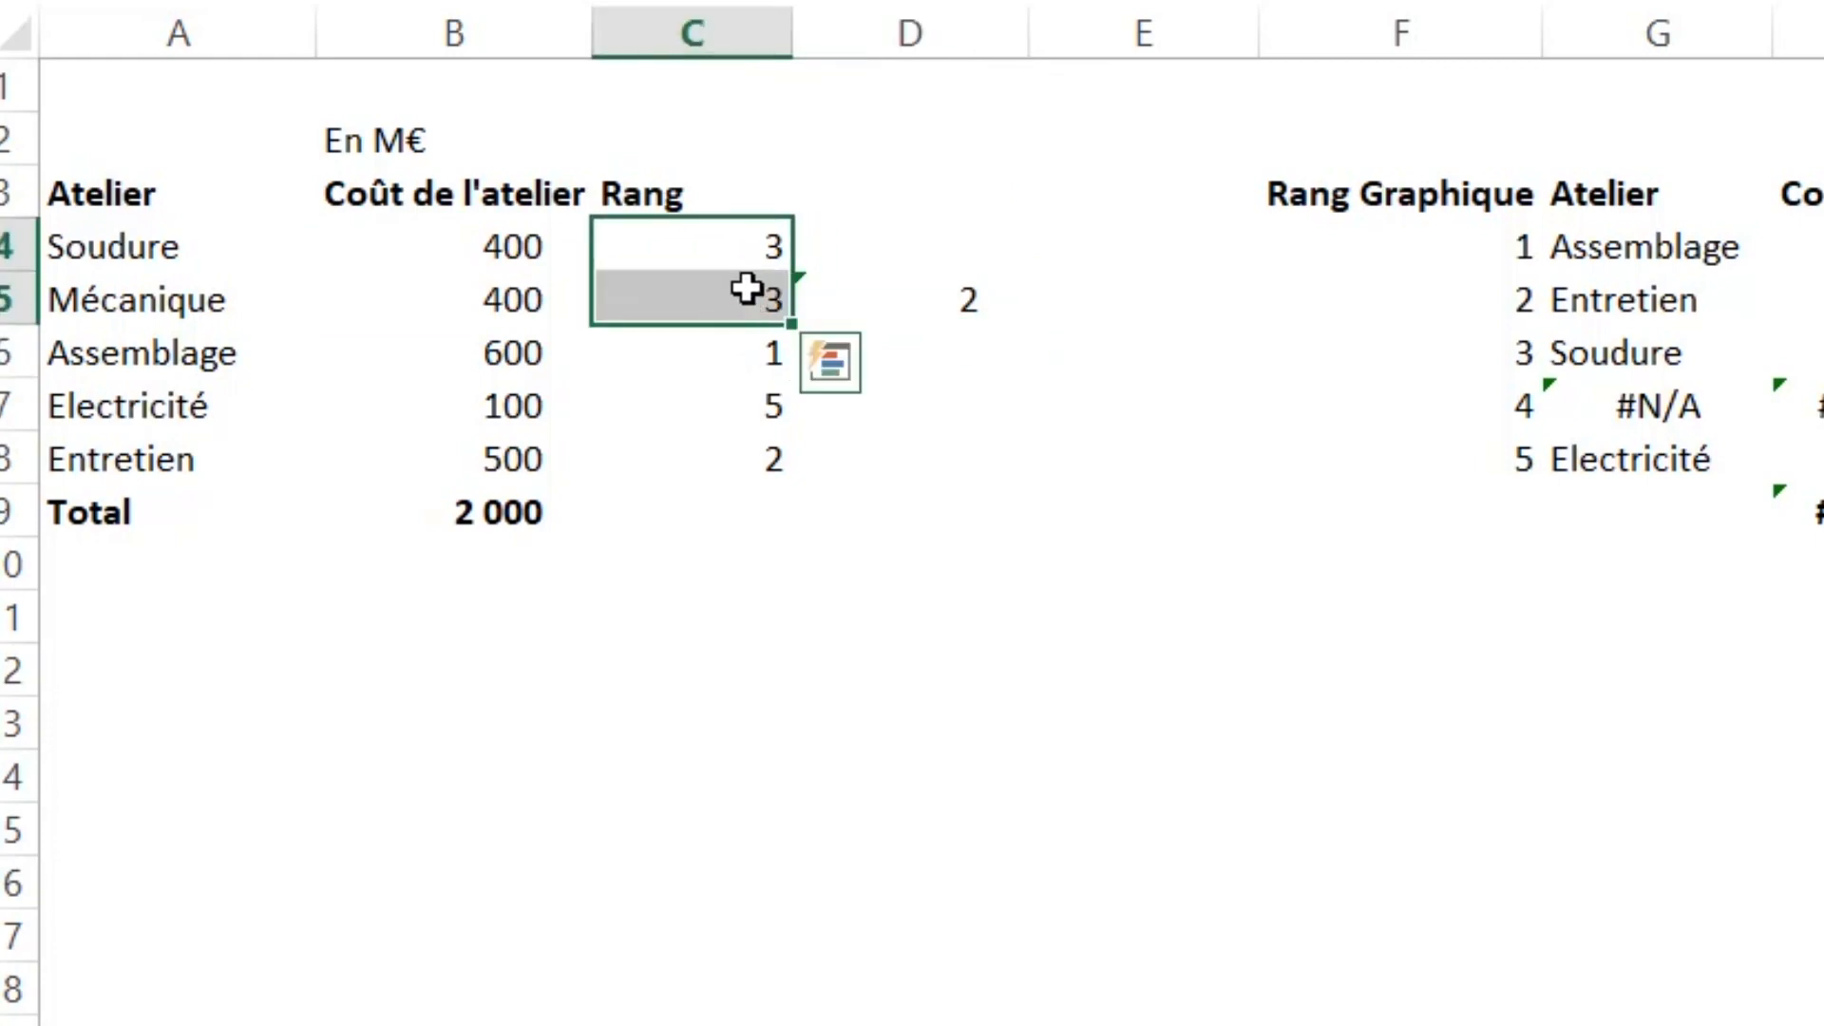
left_click(733, 252)
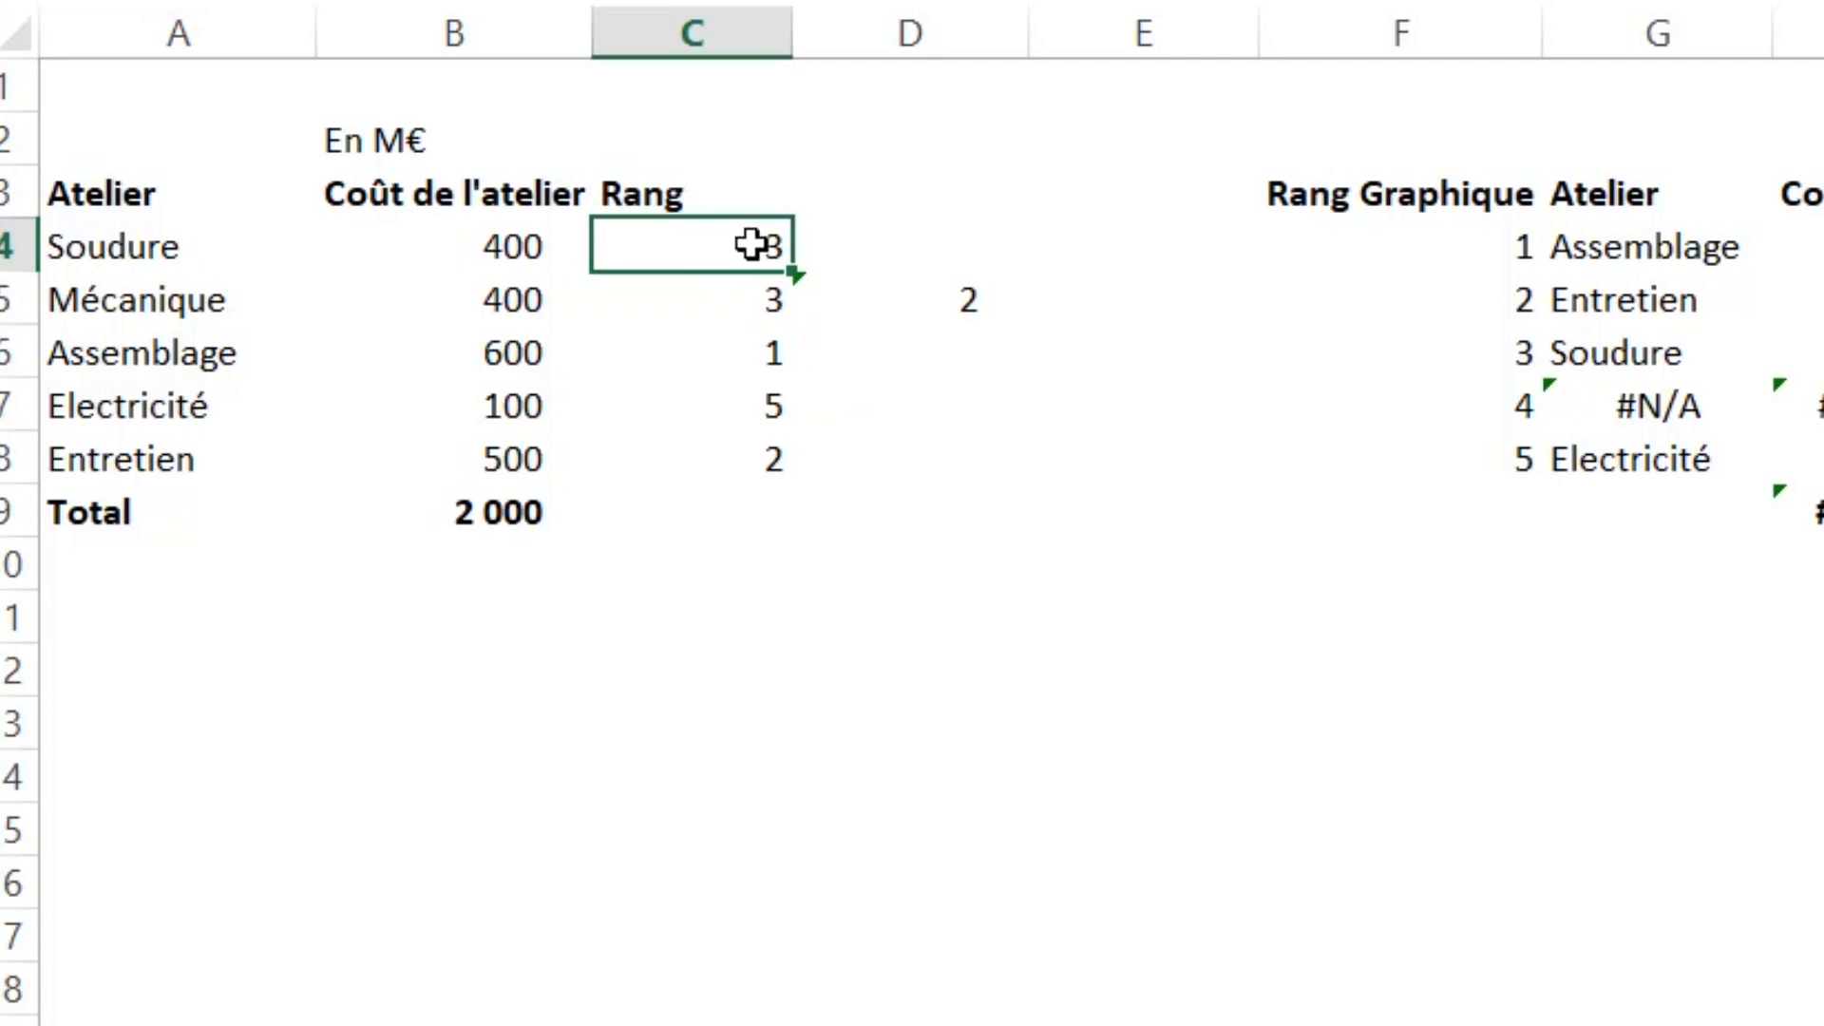
left_click(742, 296)
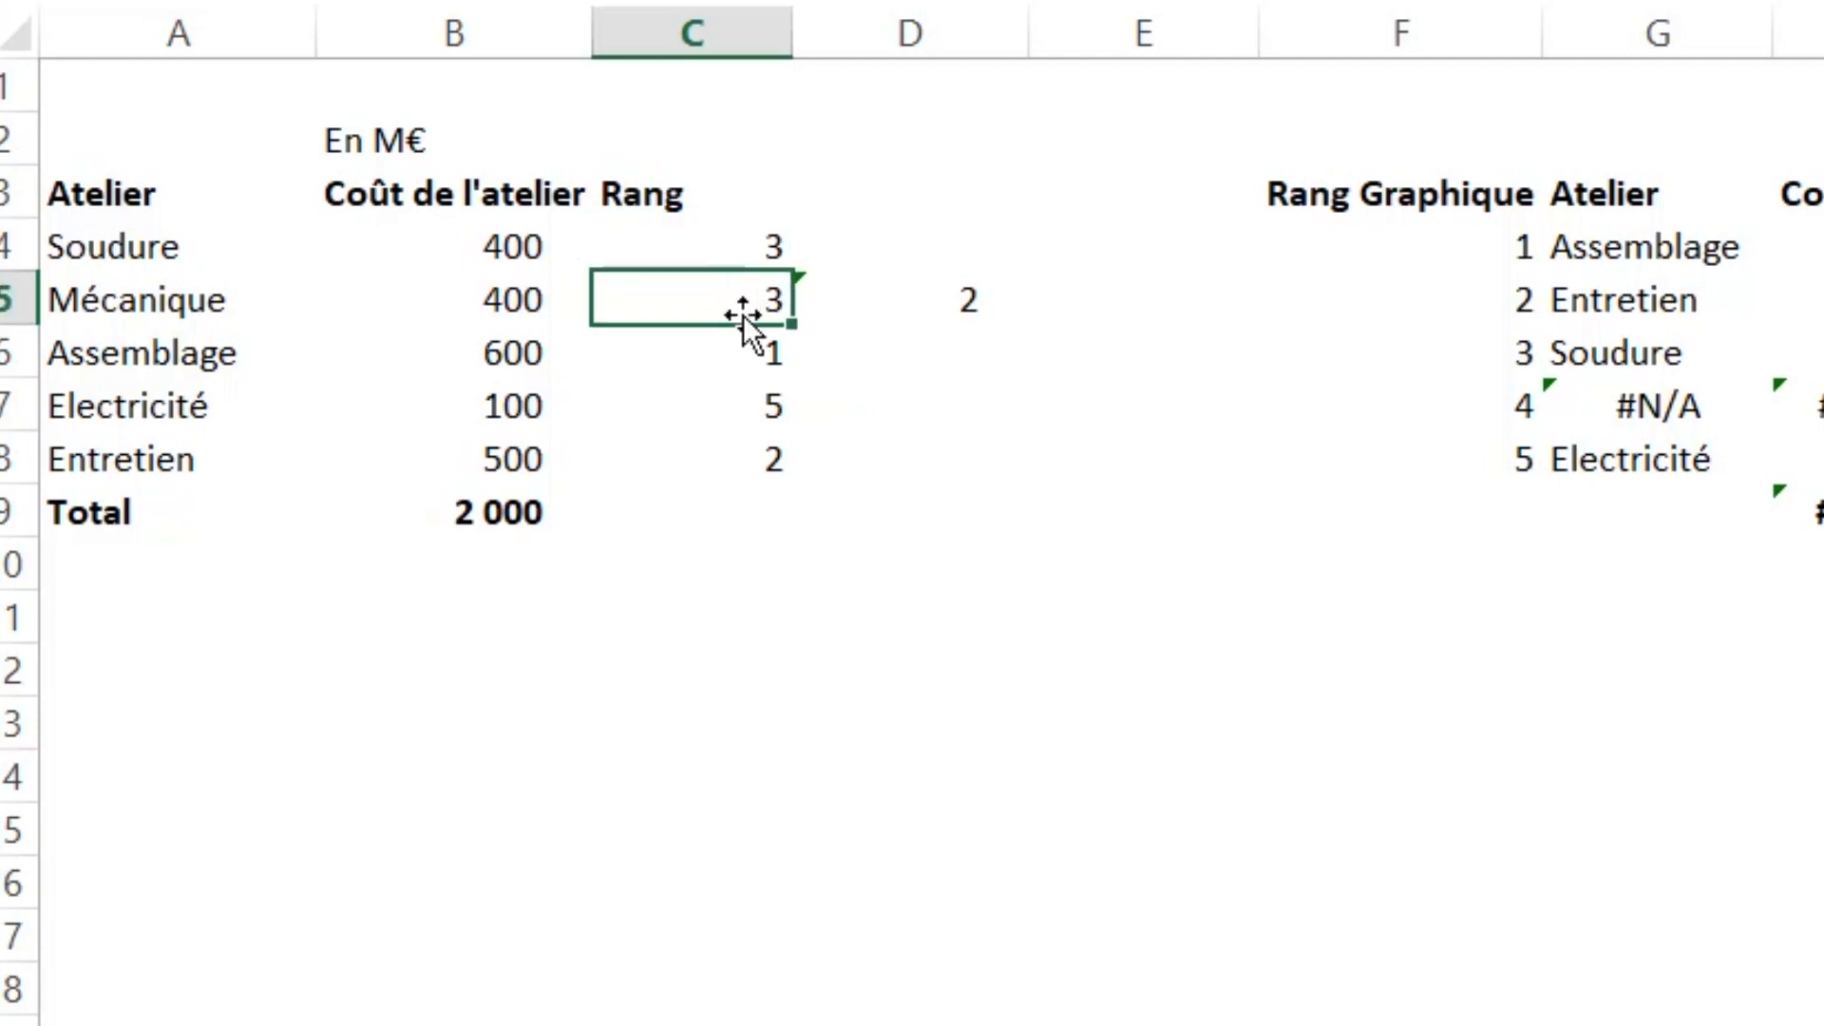
left_click(741, 237)
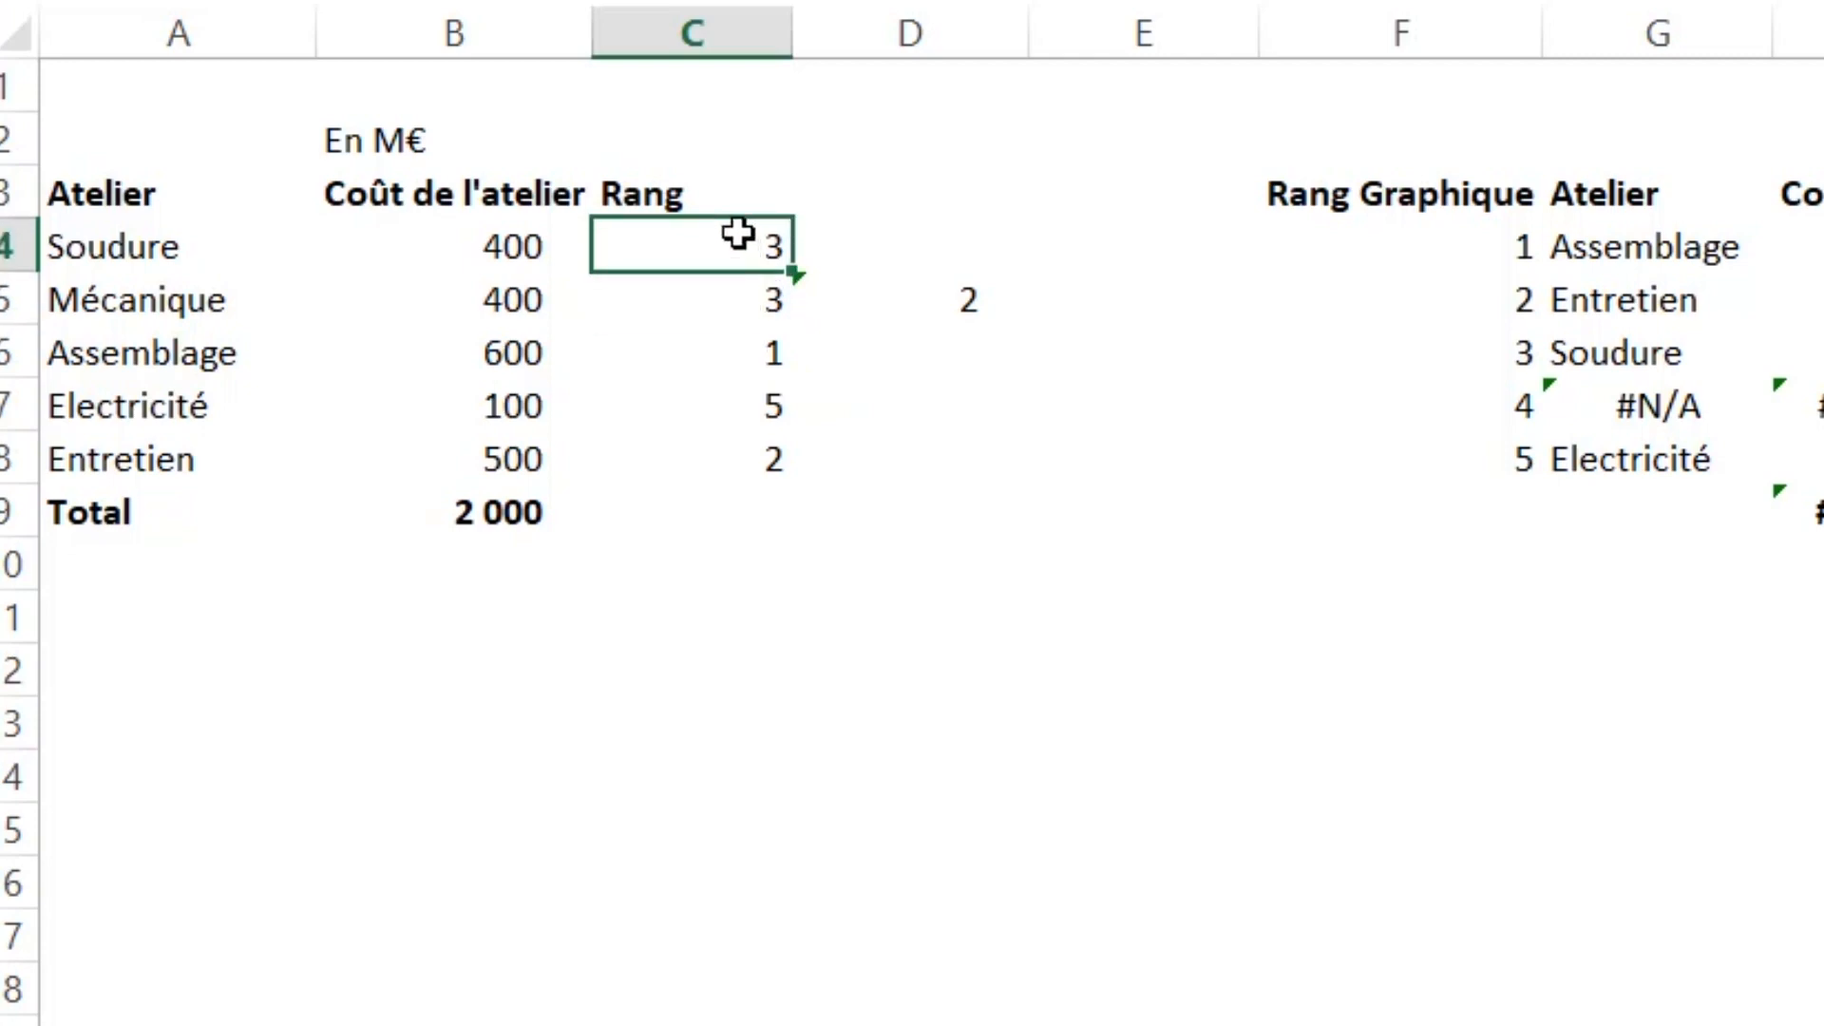
left_click(742, 282)
left_click(753, 251)
left_click(743, 300)
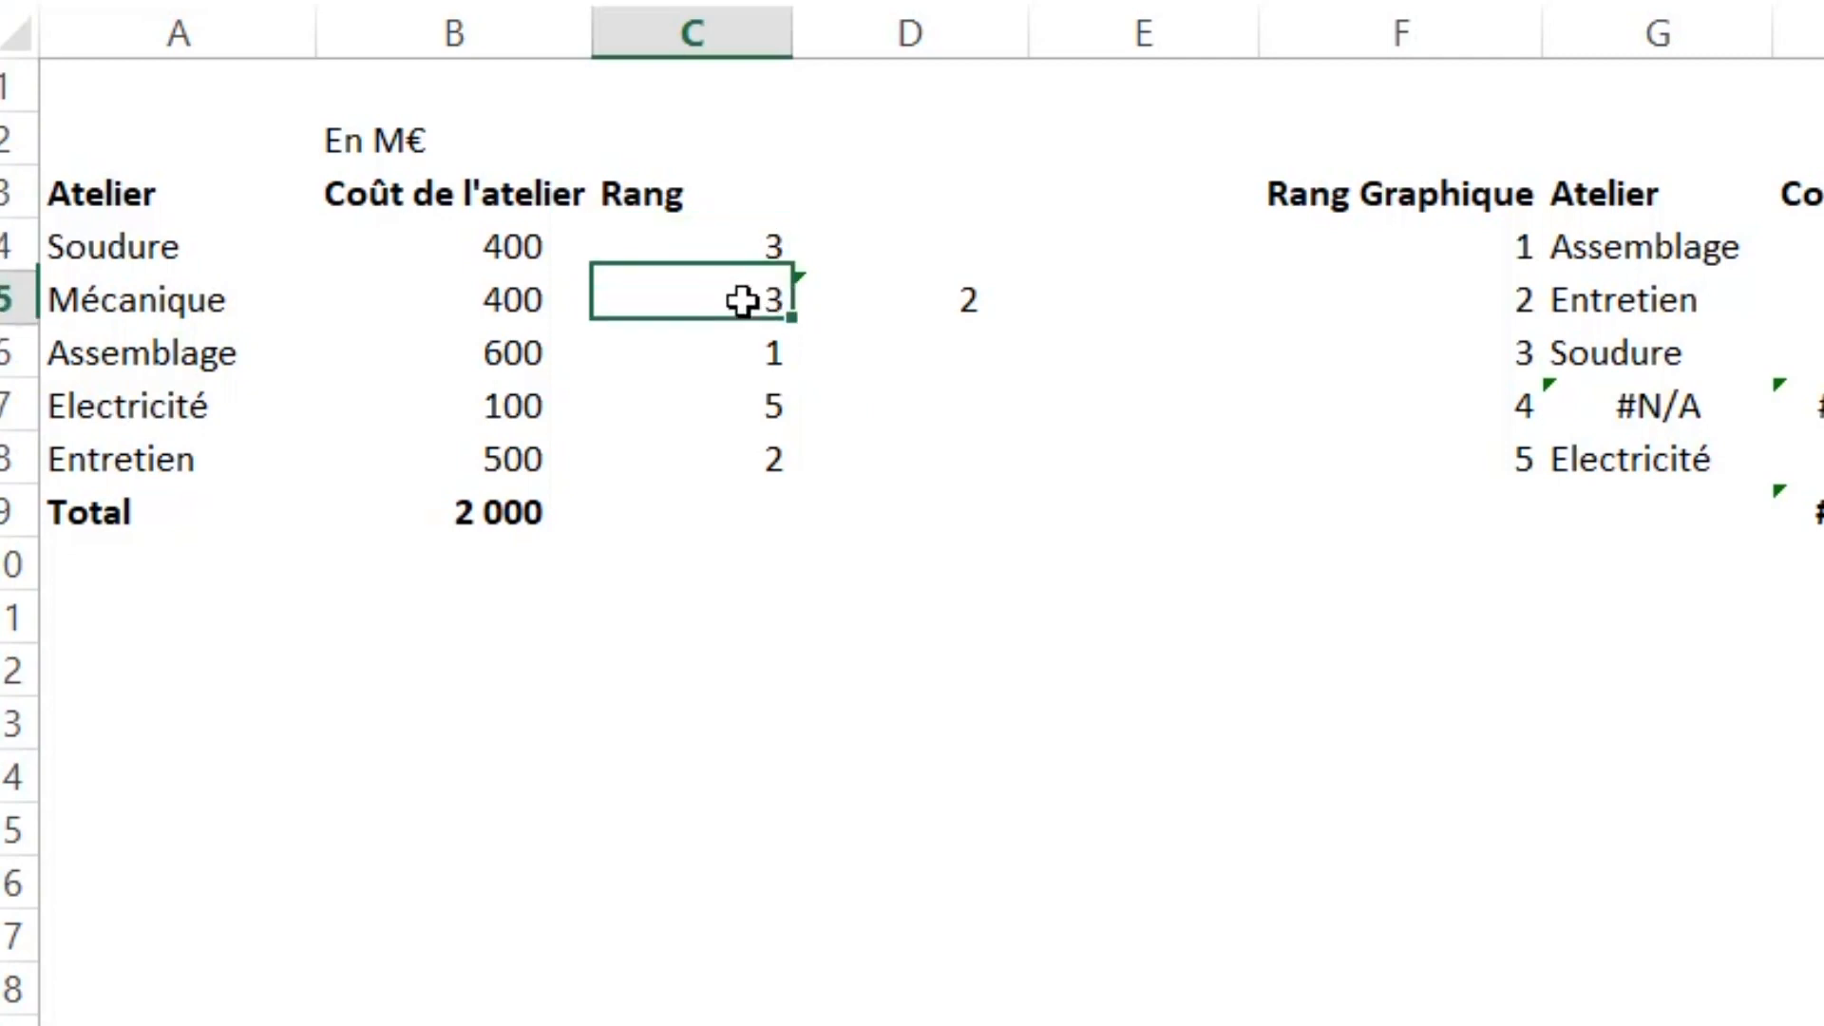
left_click(930, 311)
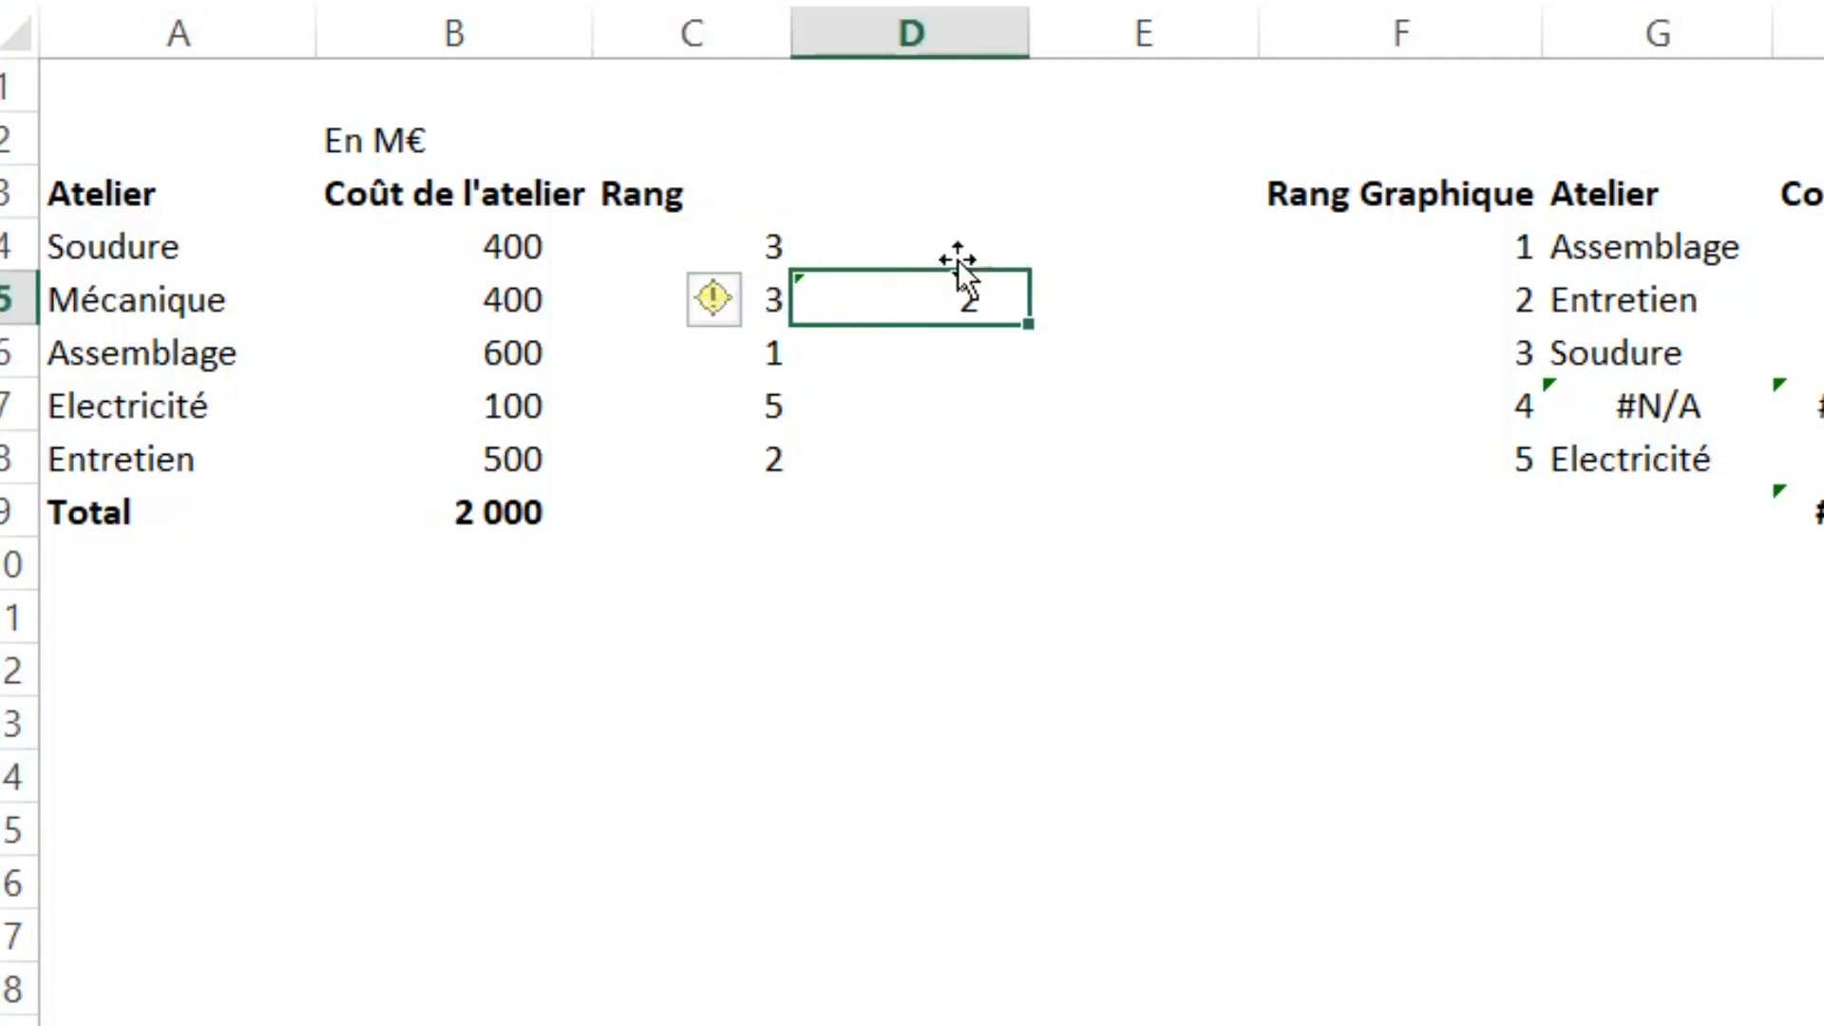
- Append the NB.SI expression from D5 and -1 to Mécanique's rank, making C5 =RANG(B5;$B$4:$B$8)+NB.SI($B$4:B5;B5)-1
double_click(888, 306)
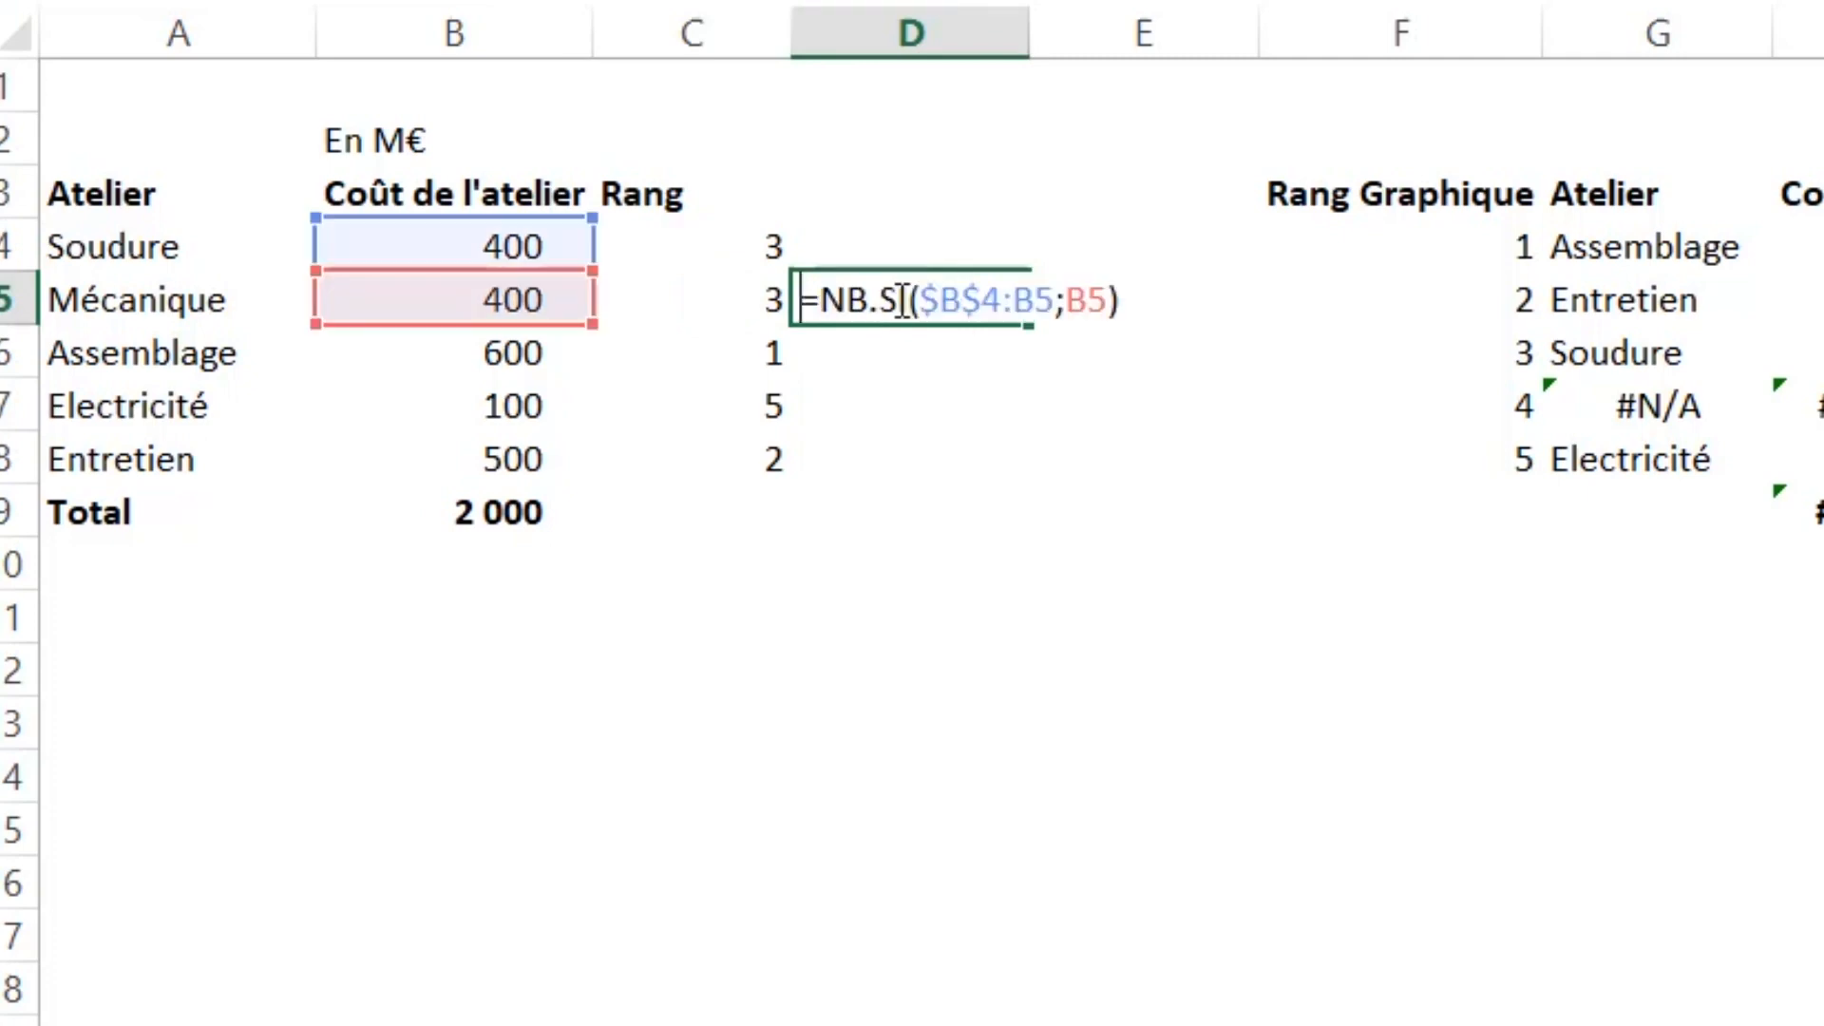
left_click_drag(818, 300, 1230, 318)
key("ctrl+c")
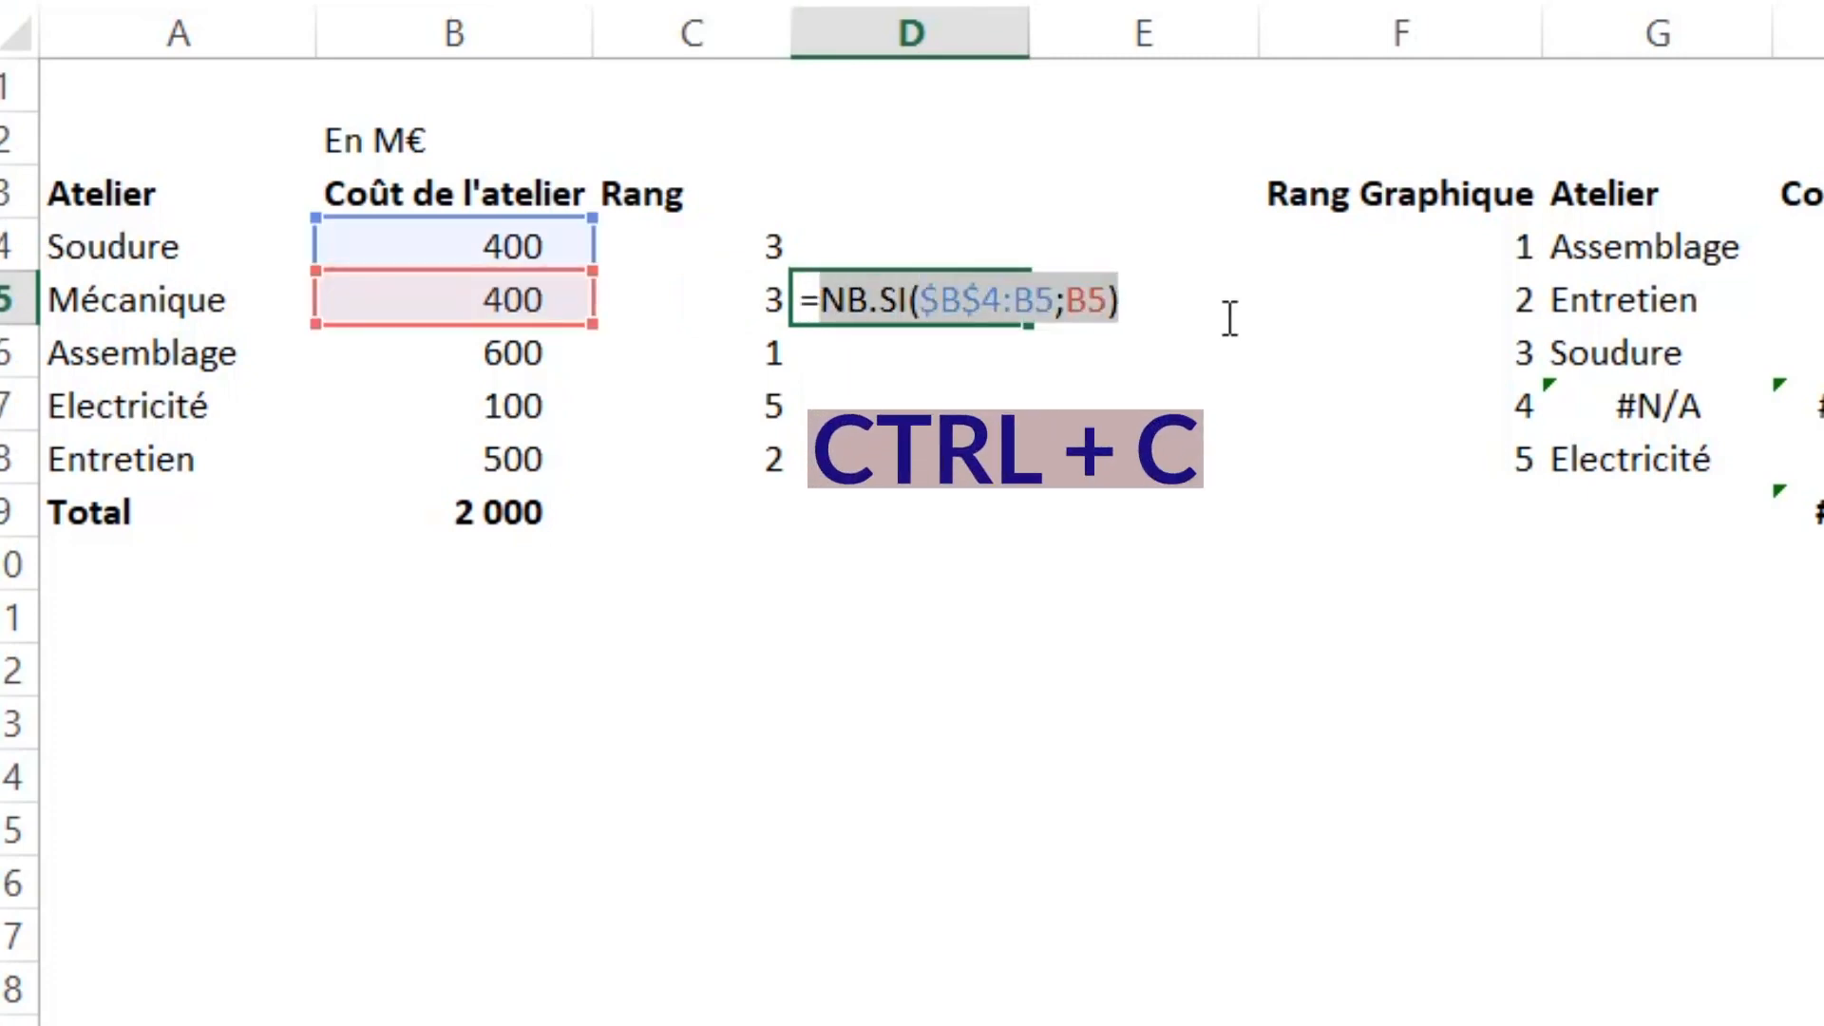
key("Return")
double_click(700, 321)
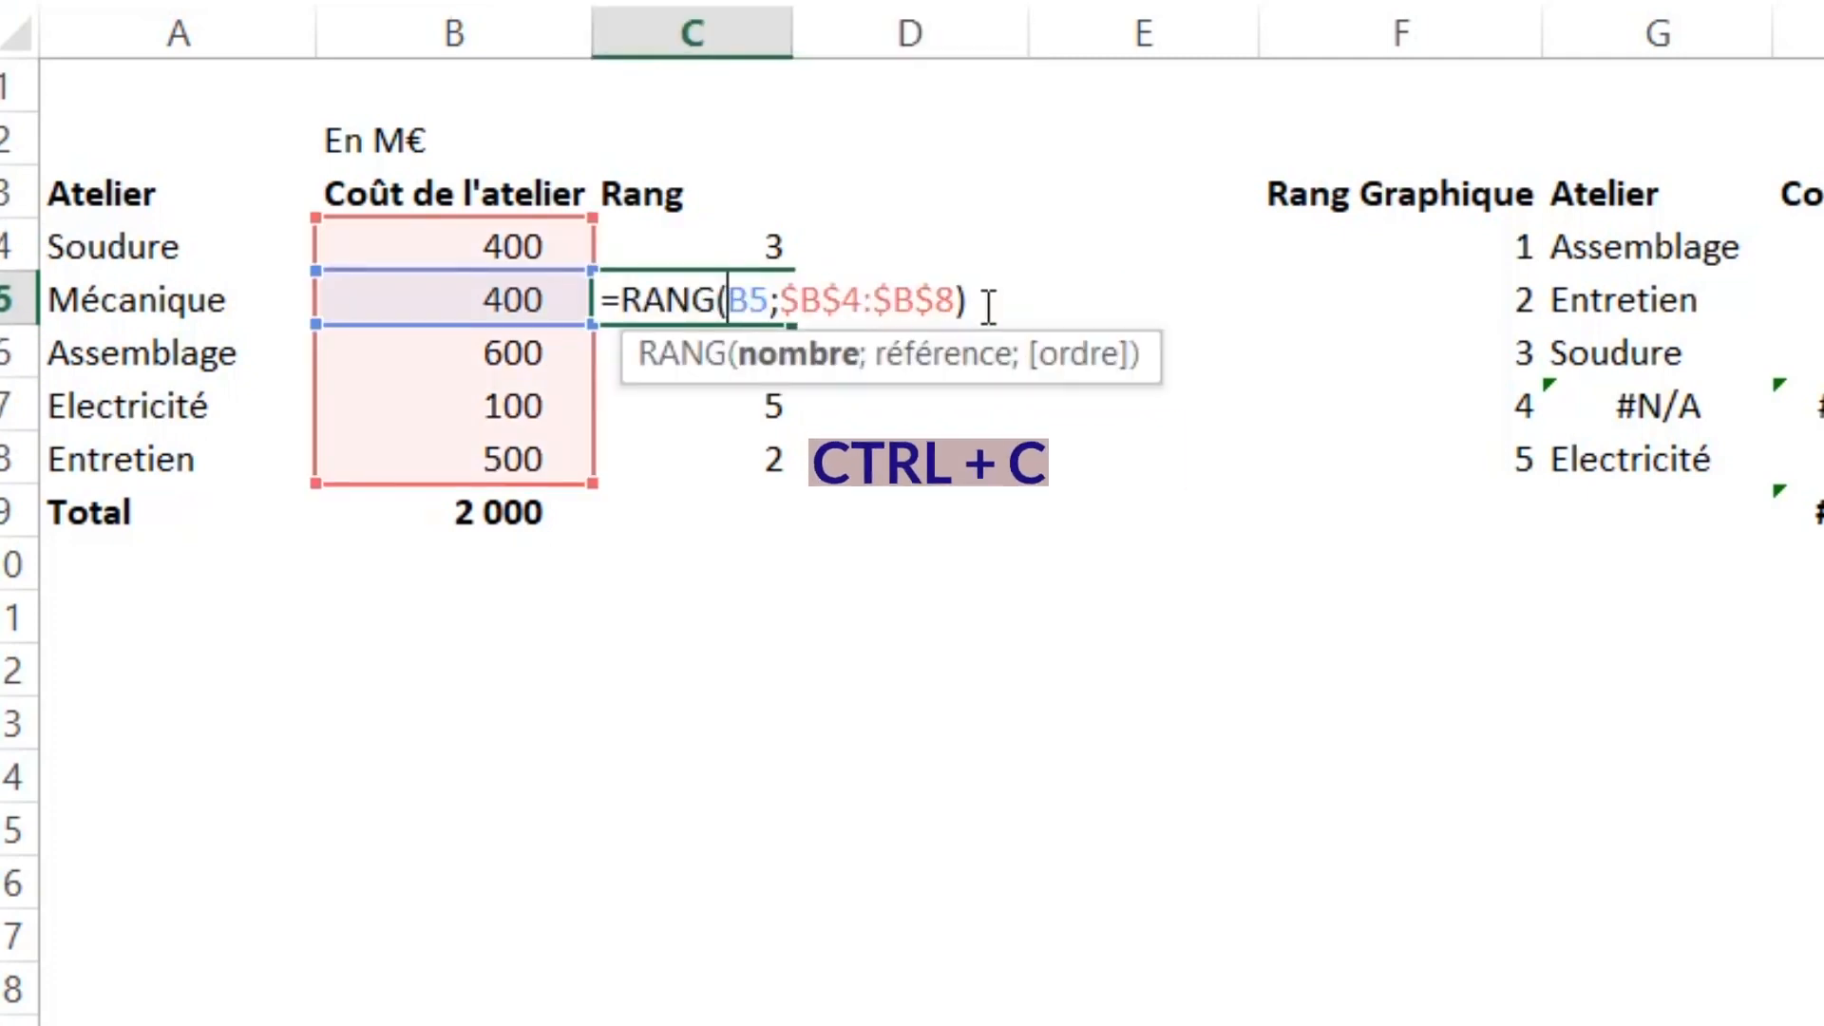
left_click(988, 304)
type("+")
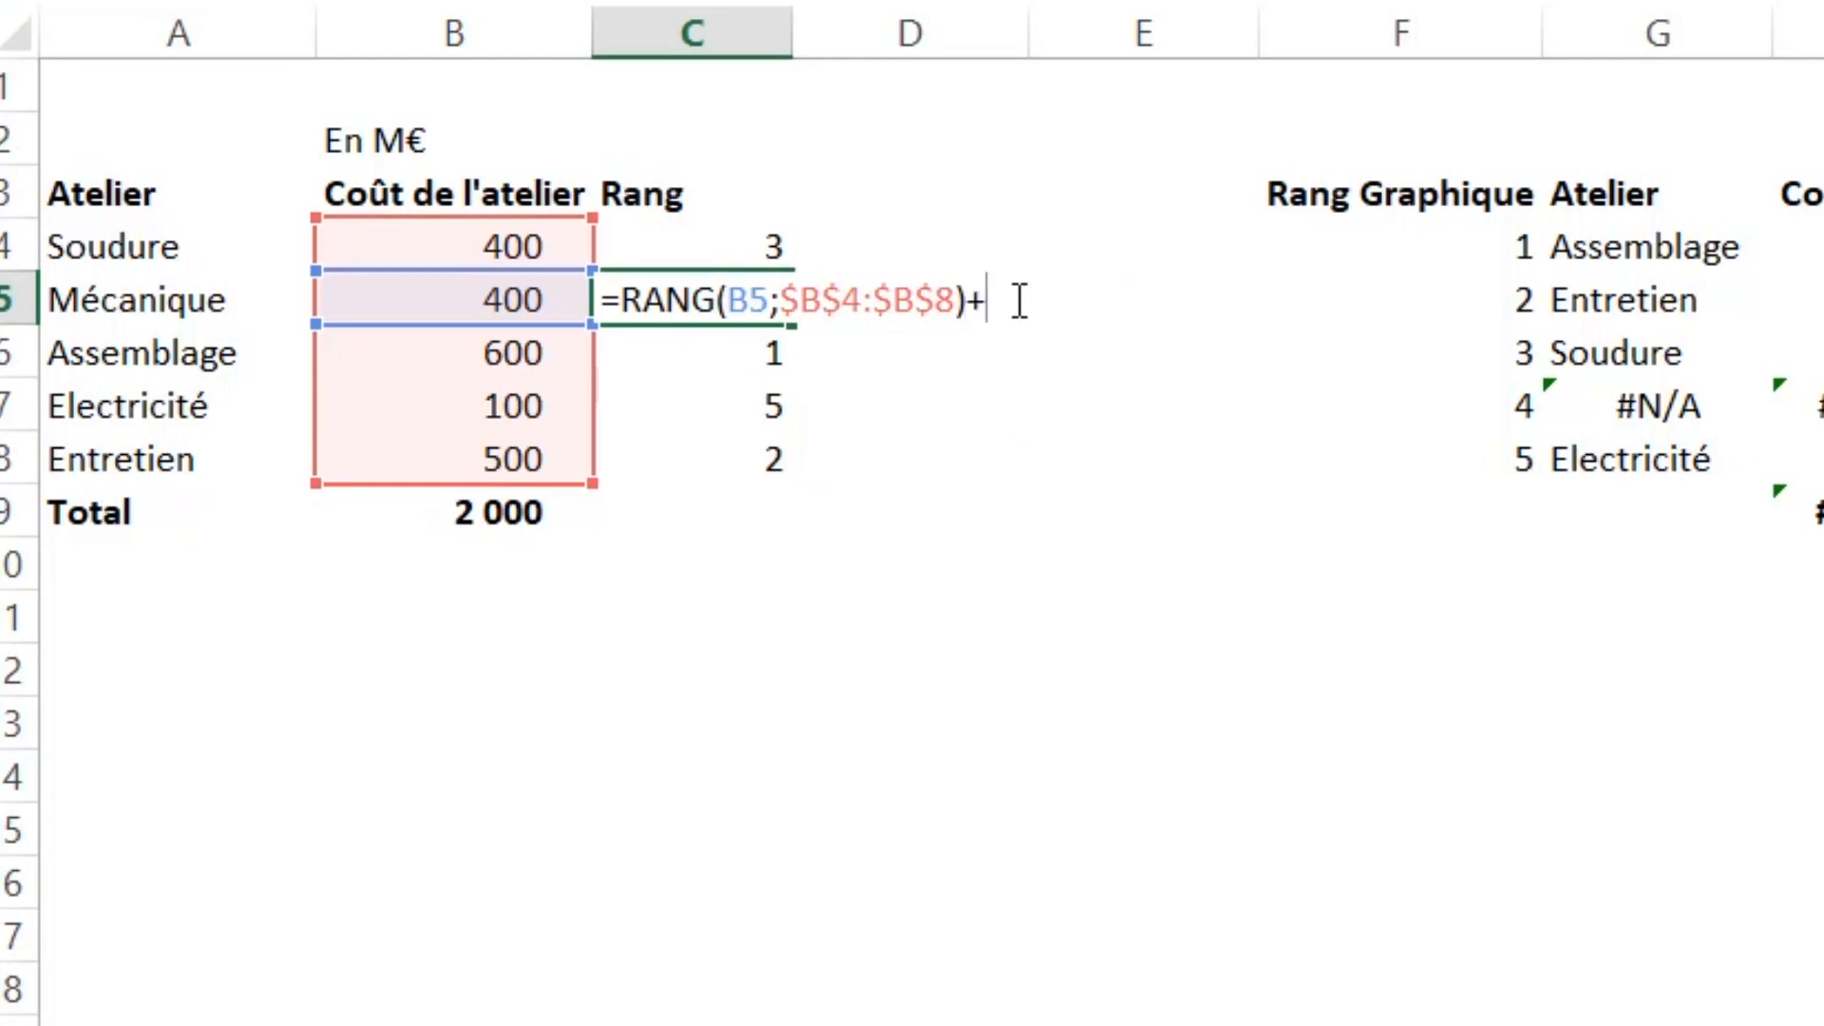
key("ctrl+v")
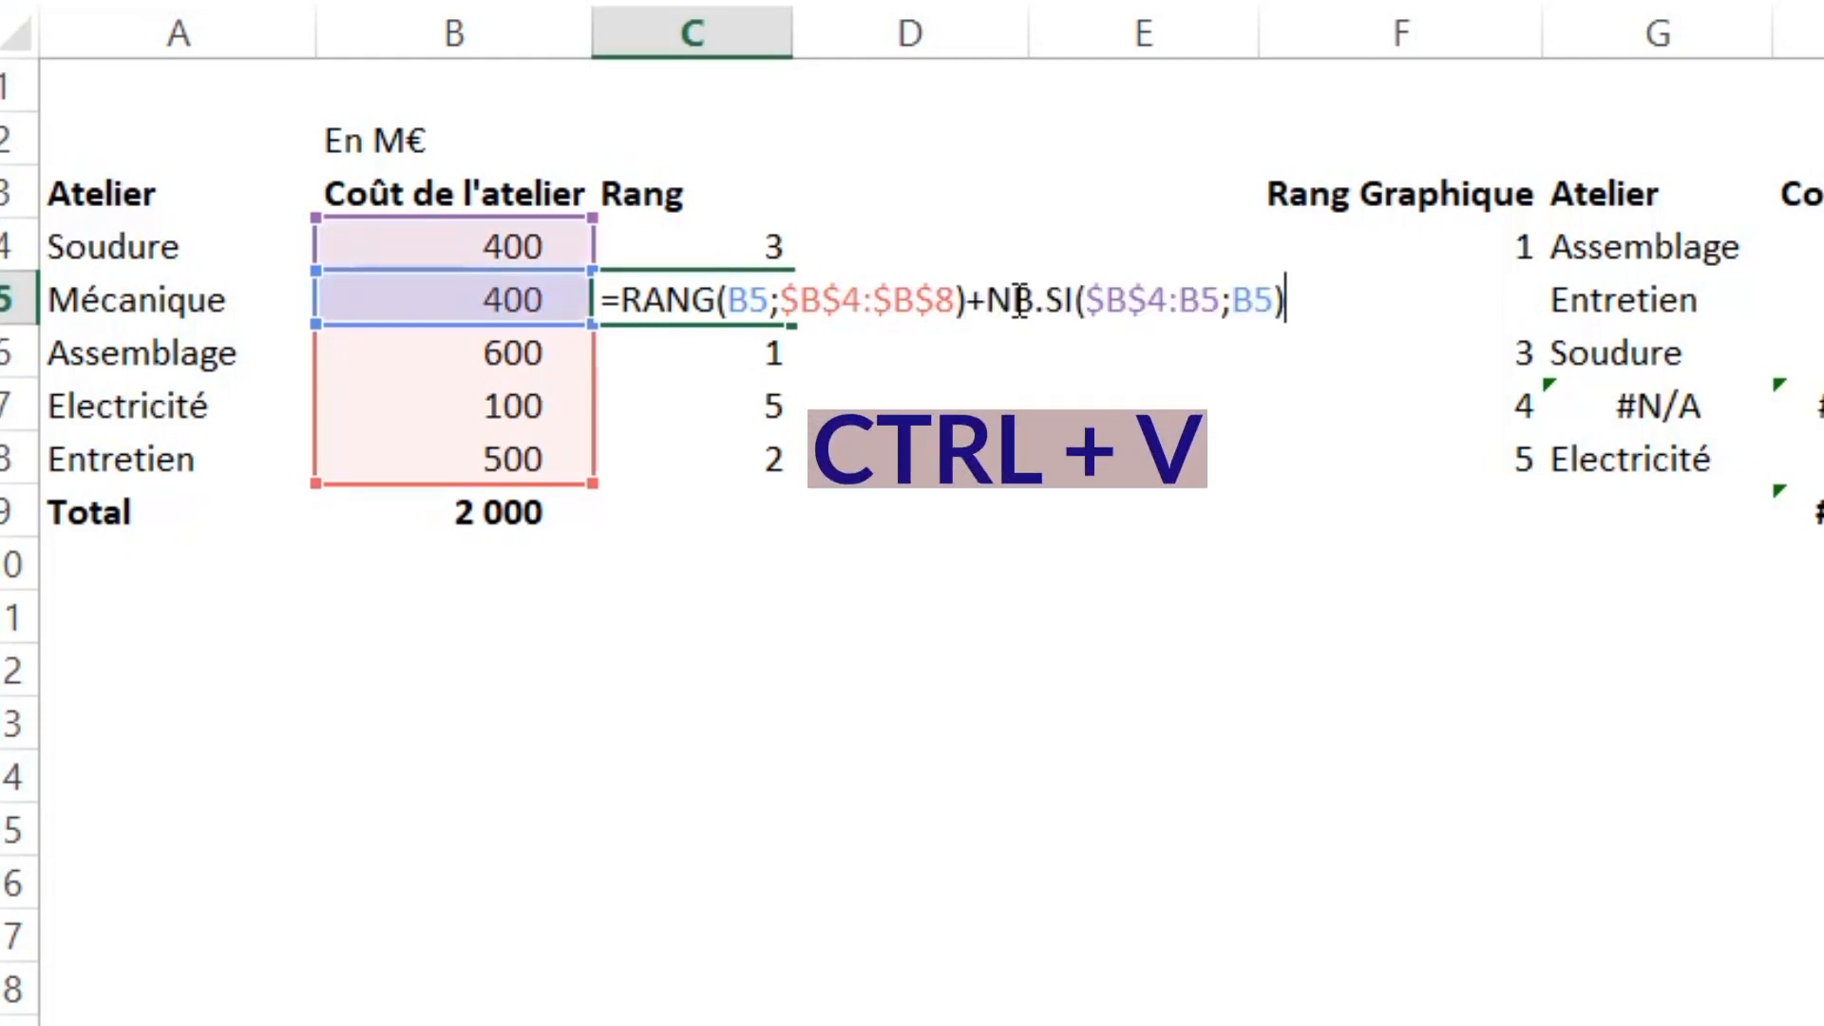
type("-1")
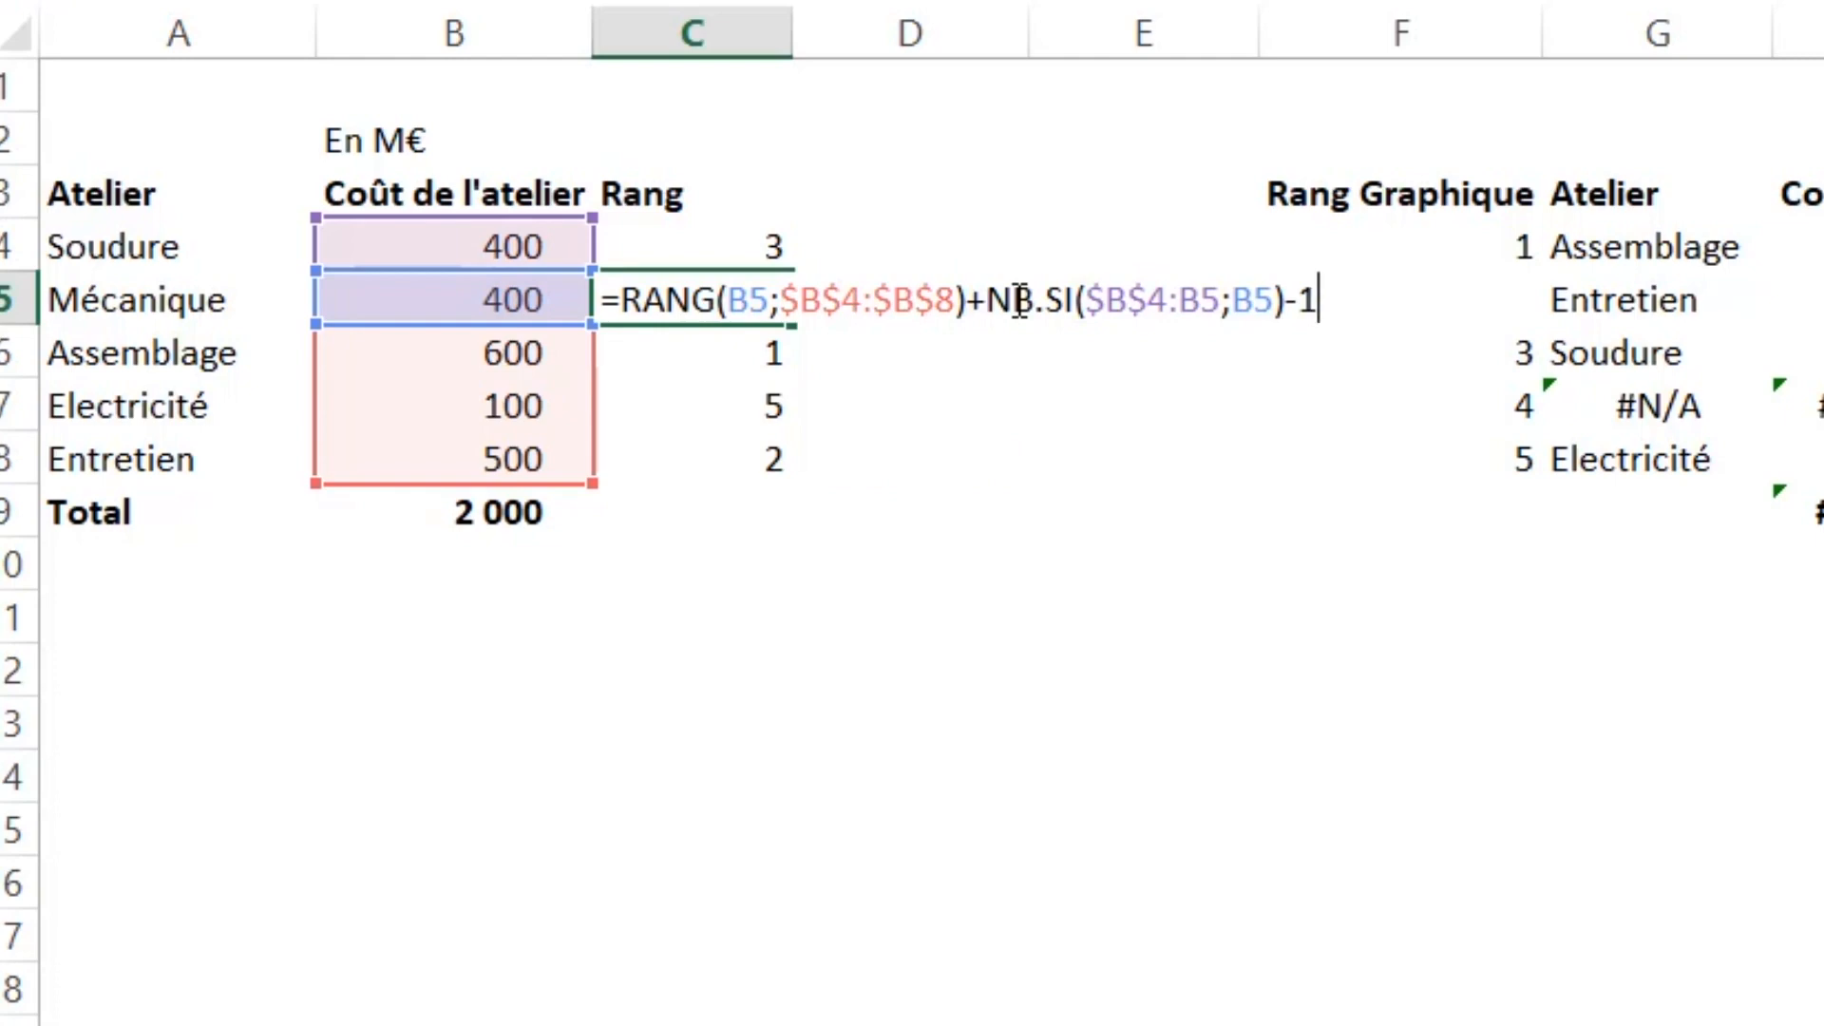
key("Return")
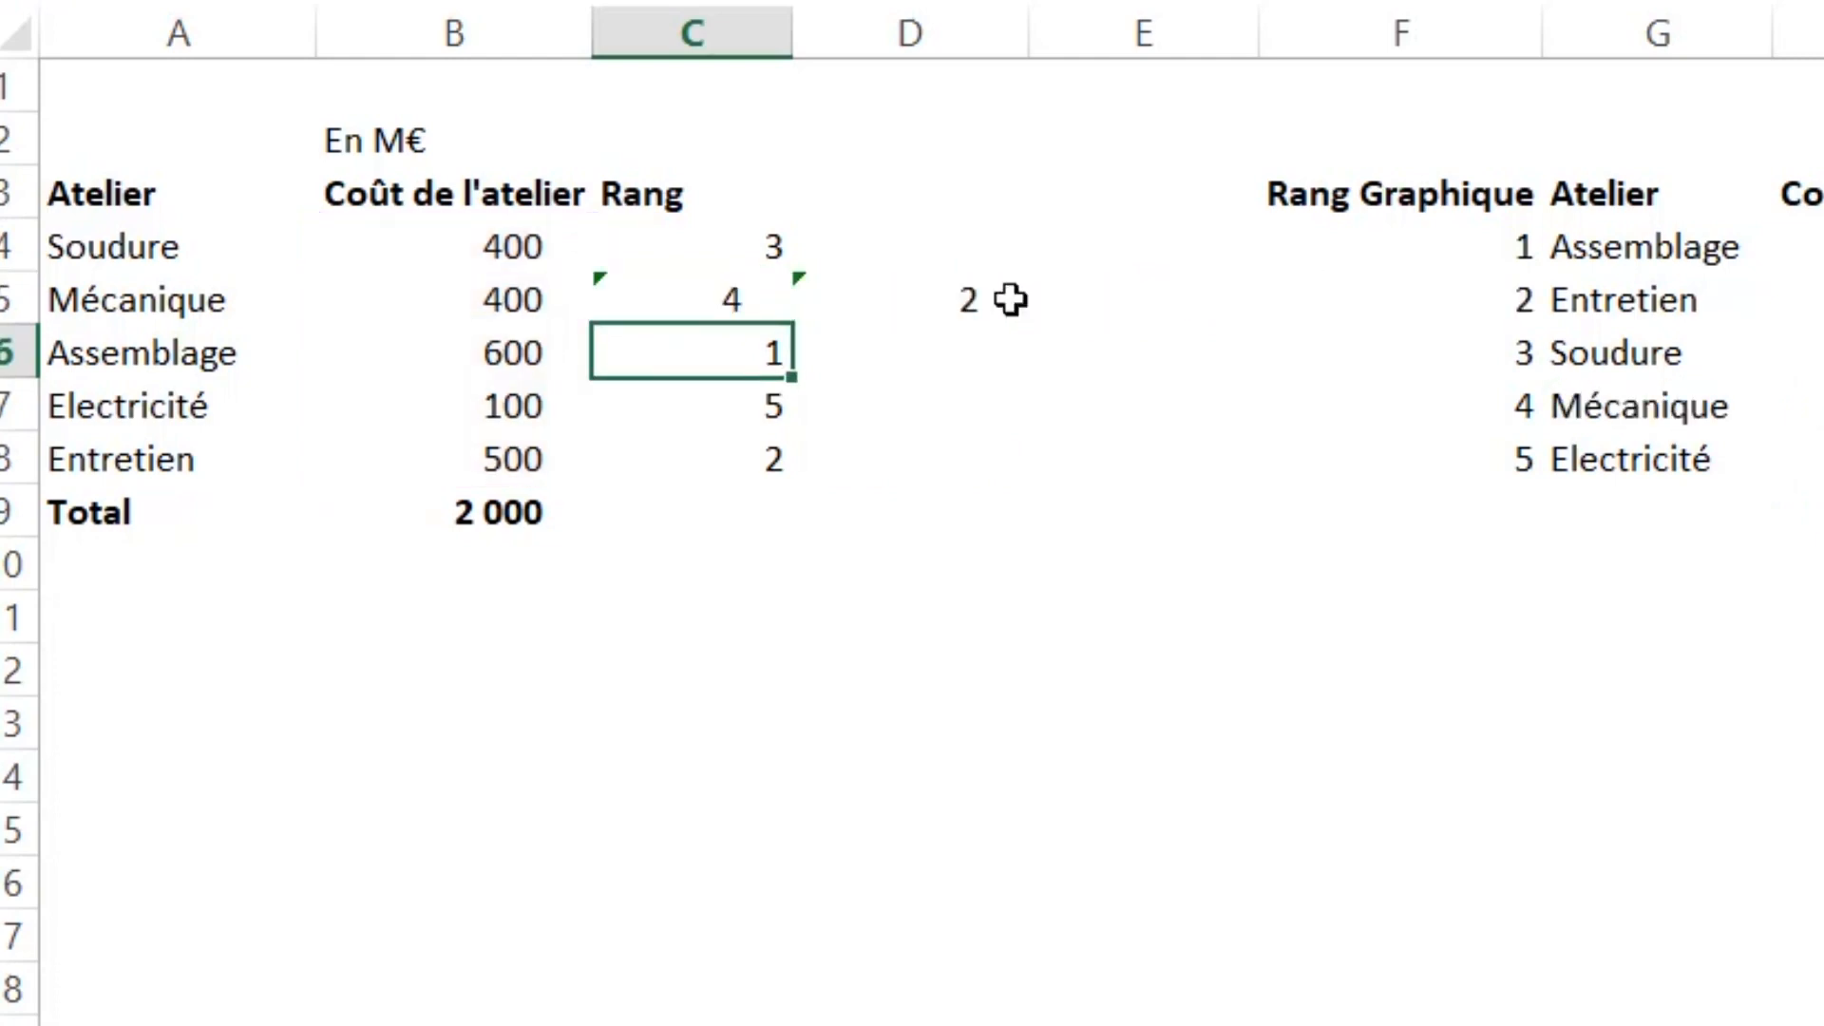
- Copy the tie-breaking rank formula from C5 to the rest of C4:C8 and delete the helper formula in D5
left_click(773, 300)
left_click_drag(792, 326, 765, 472)
left_click(788, 271)
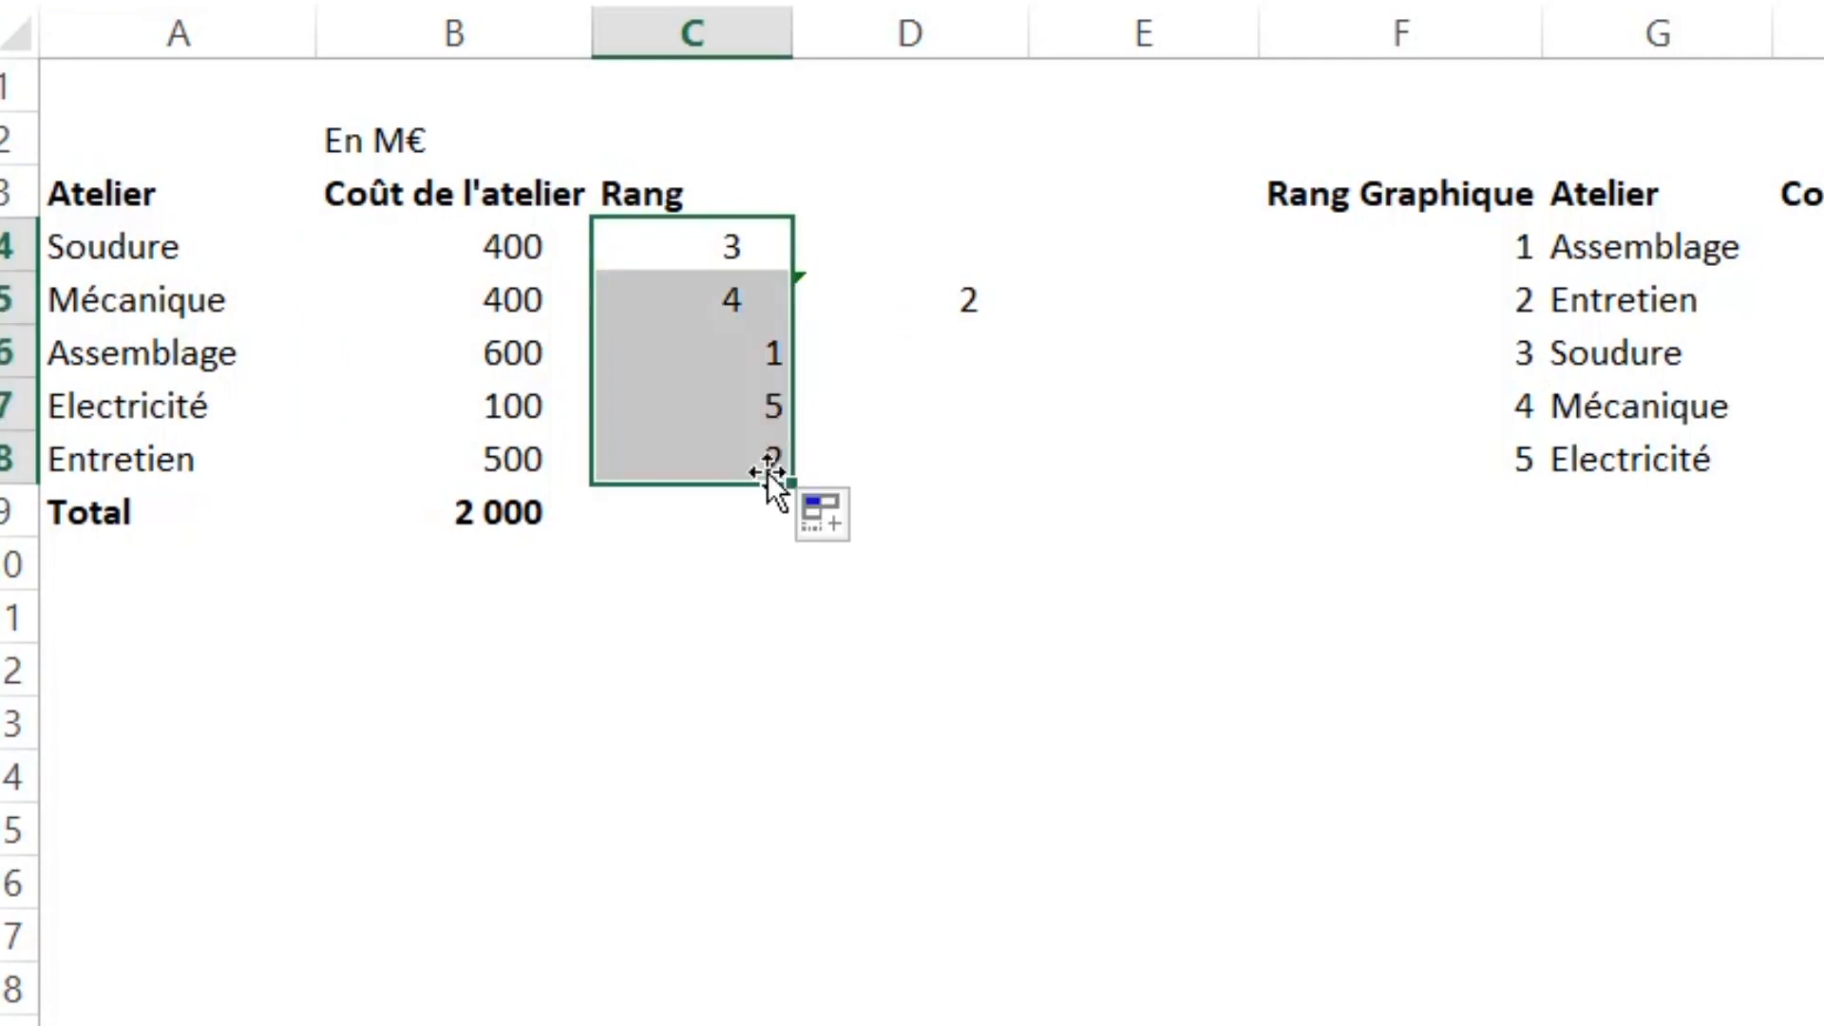
left_click(949, 294)
key("Delete")
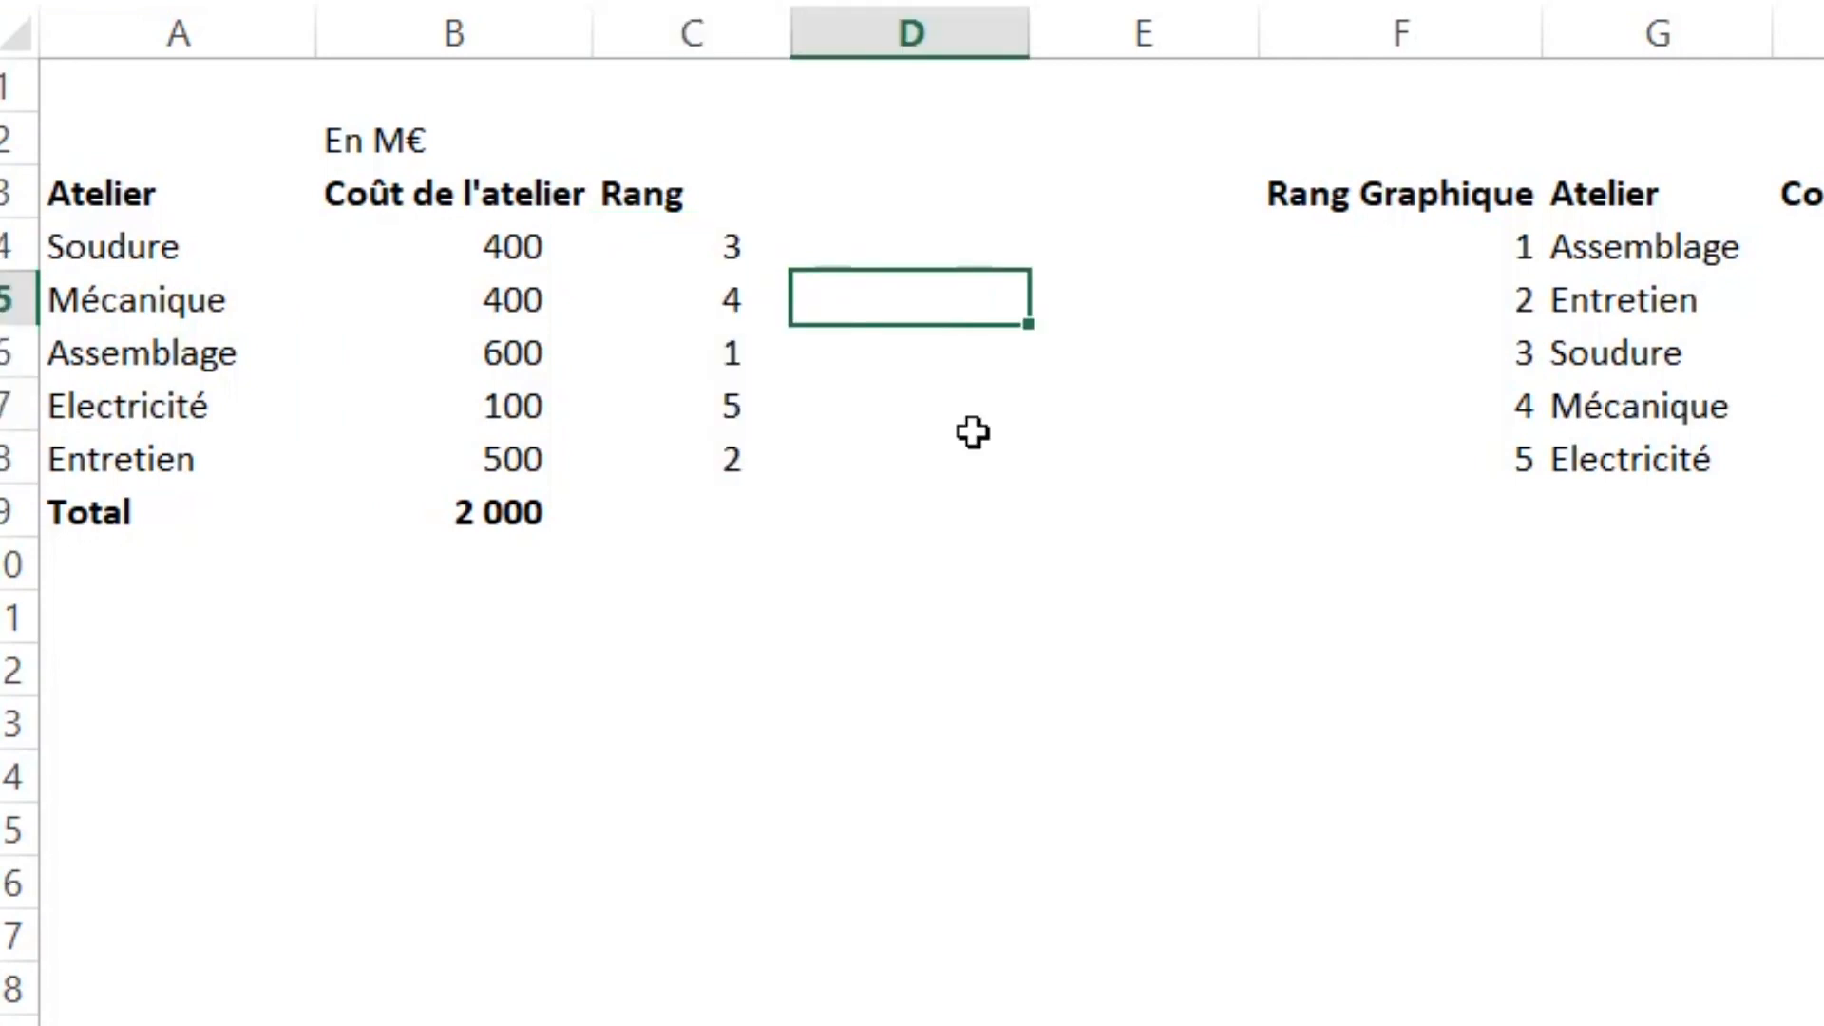
left_click(1795, 355)
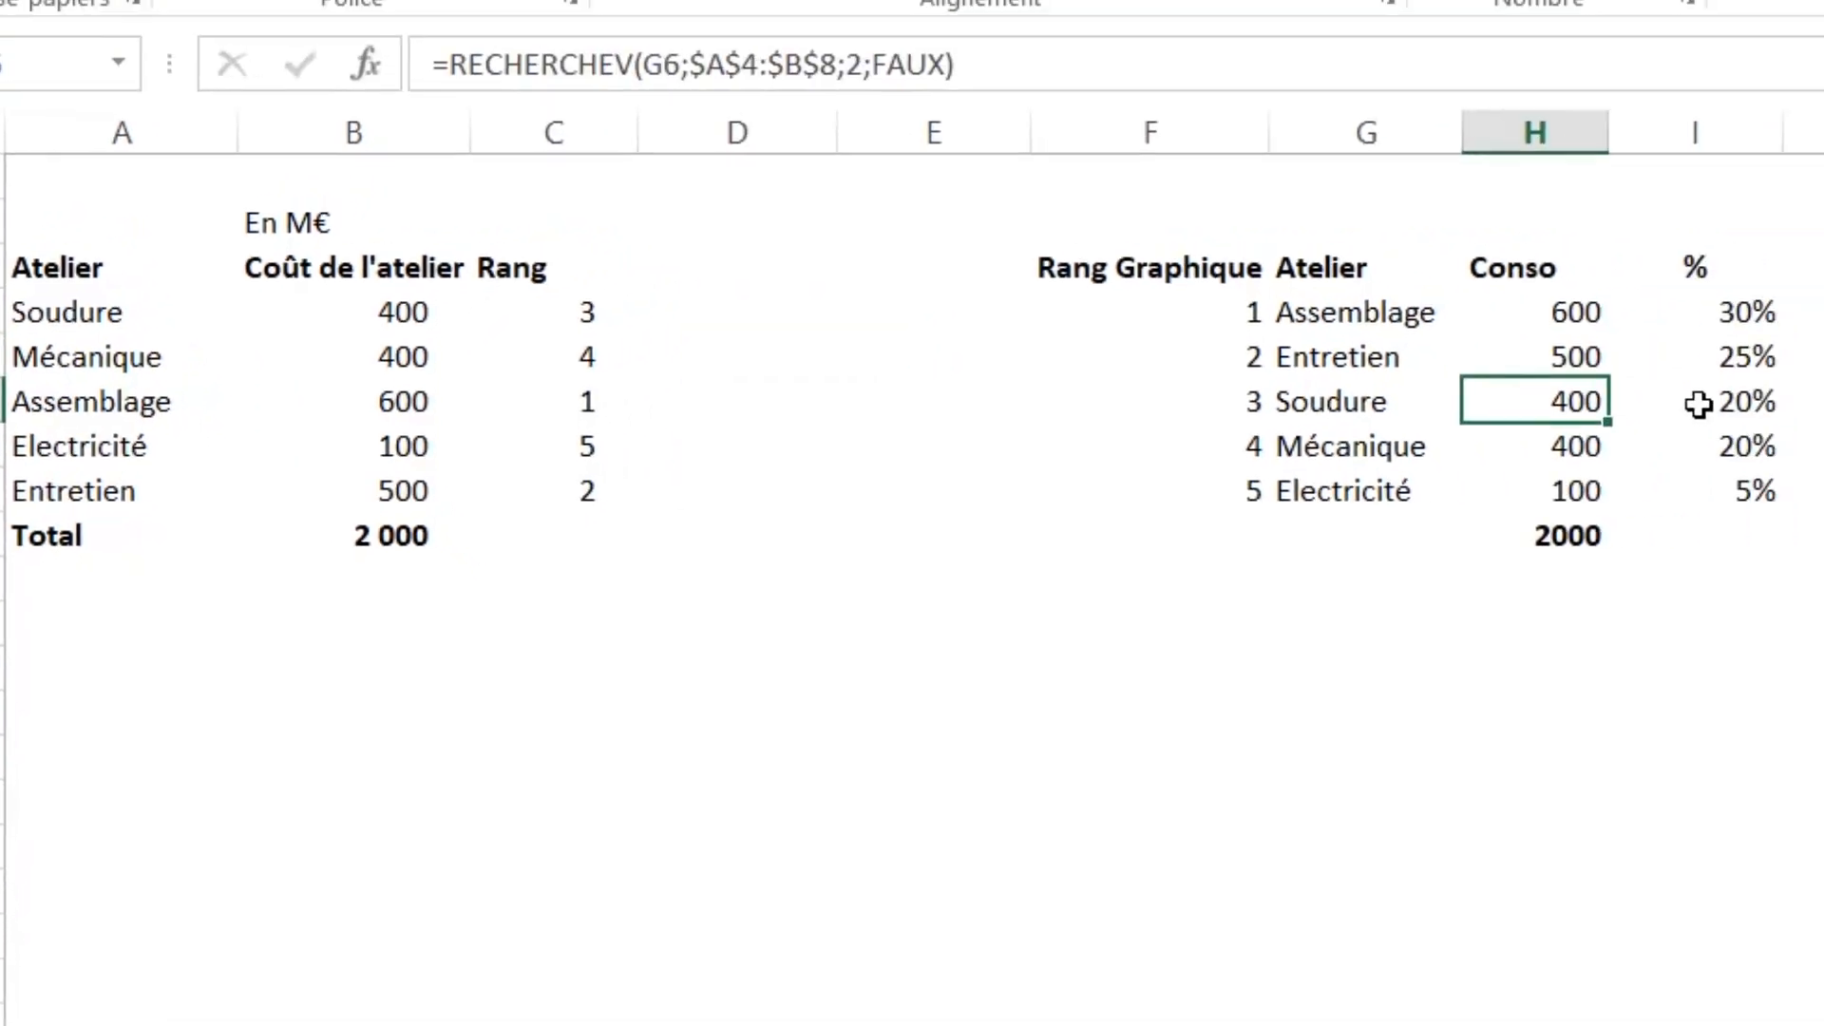
left_click(1699, 403)
left_click(1221, 717)
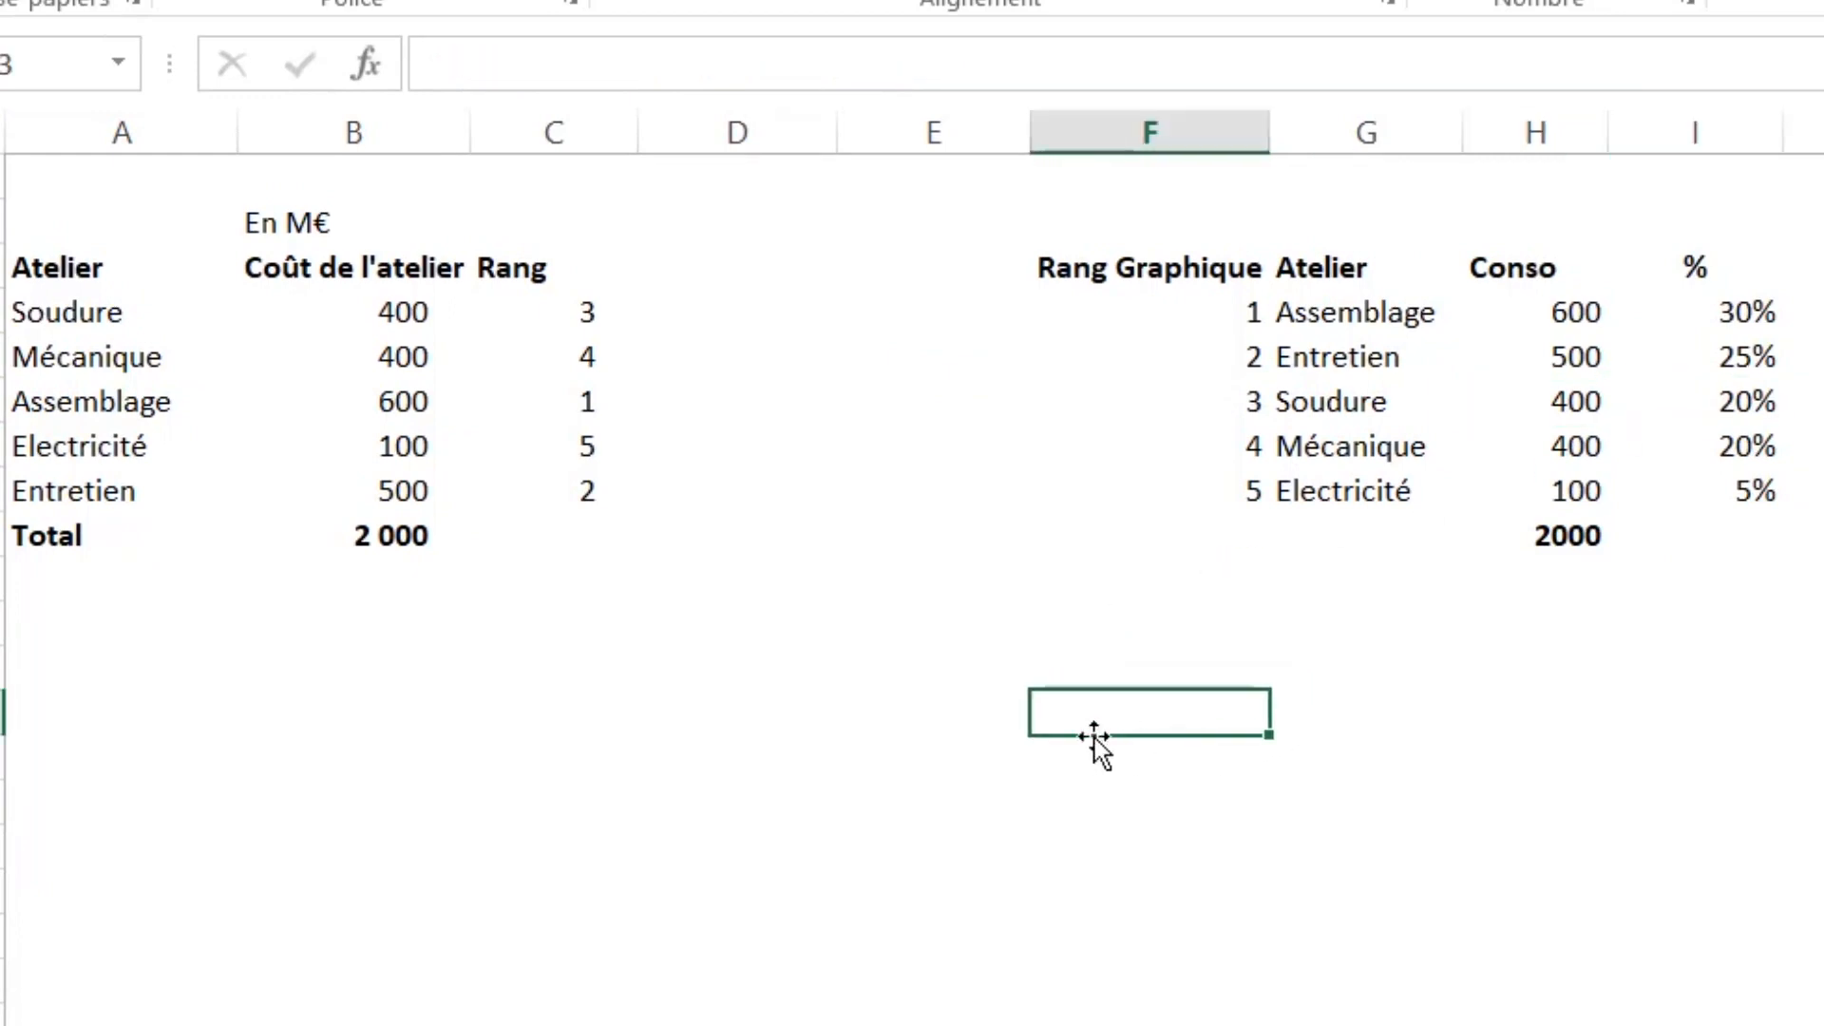
left_click(901, 703)
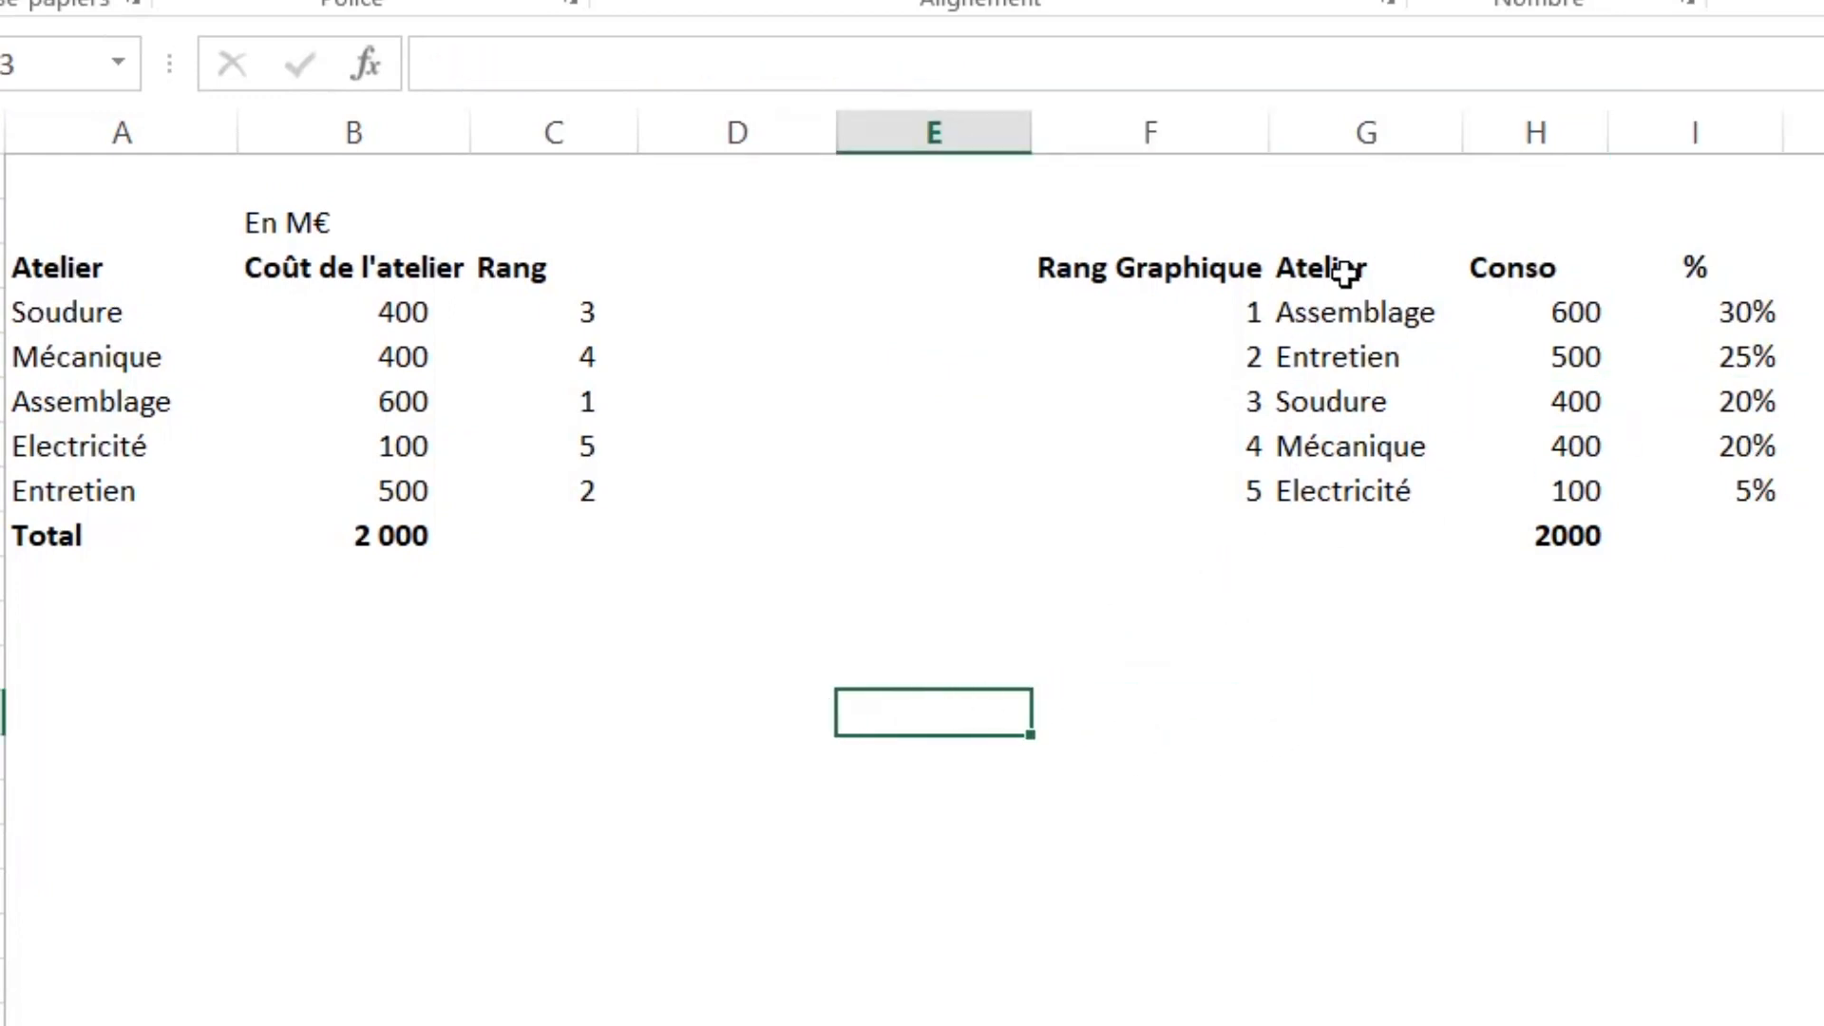
- Insert a horizontal bar chart from the Atelier and % columns (G3:G8 and I3:I8) and place it just below the ranked table
left_click_drag(1343, 269, 1342, 480)
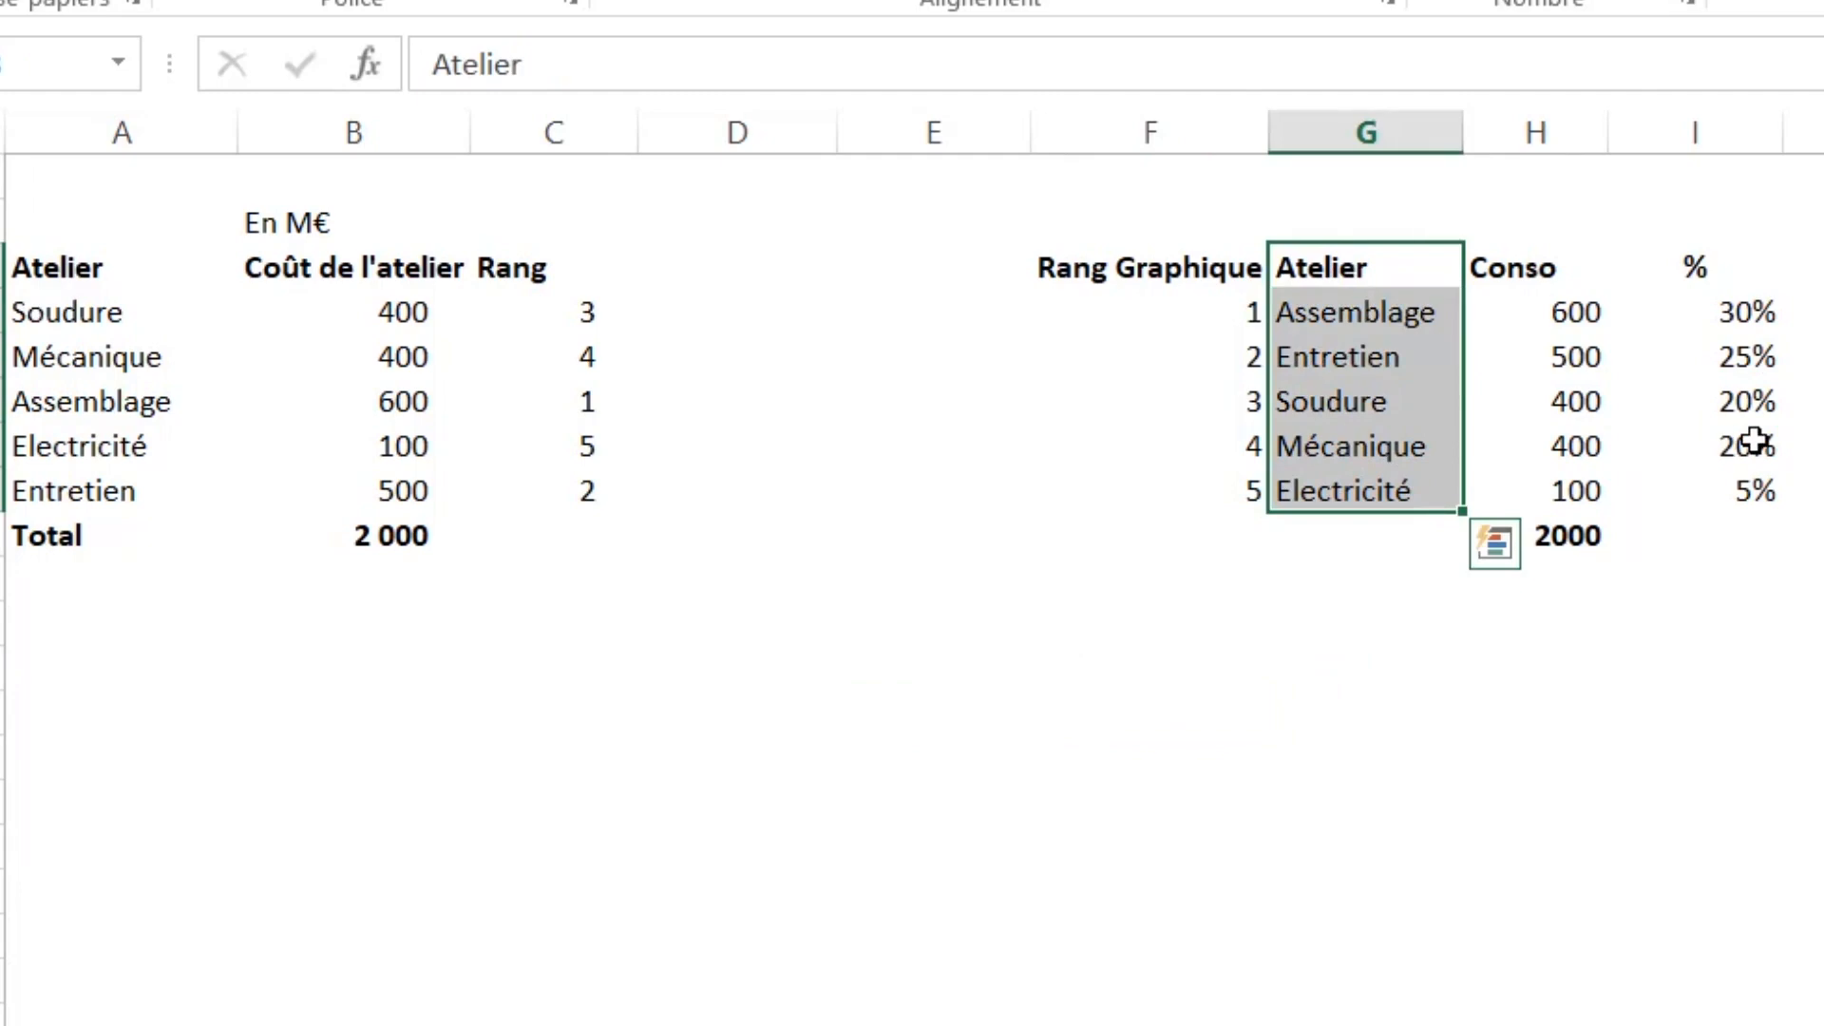
left_click(1745, 266, "ctrl")
left_click_drag(1744, 348, 1738, 493)
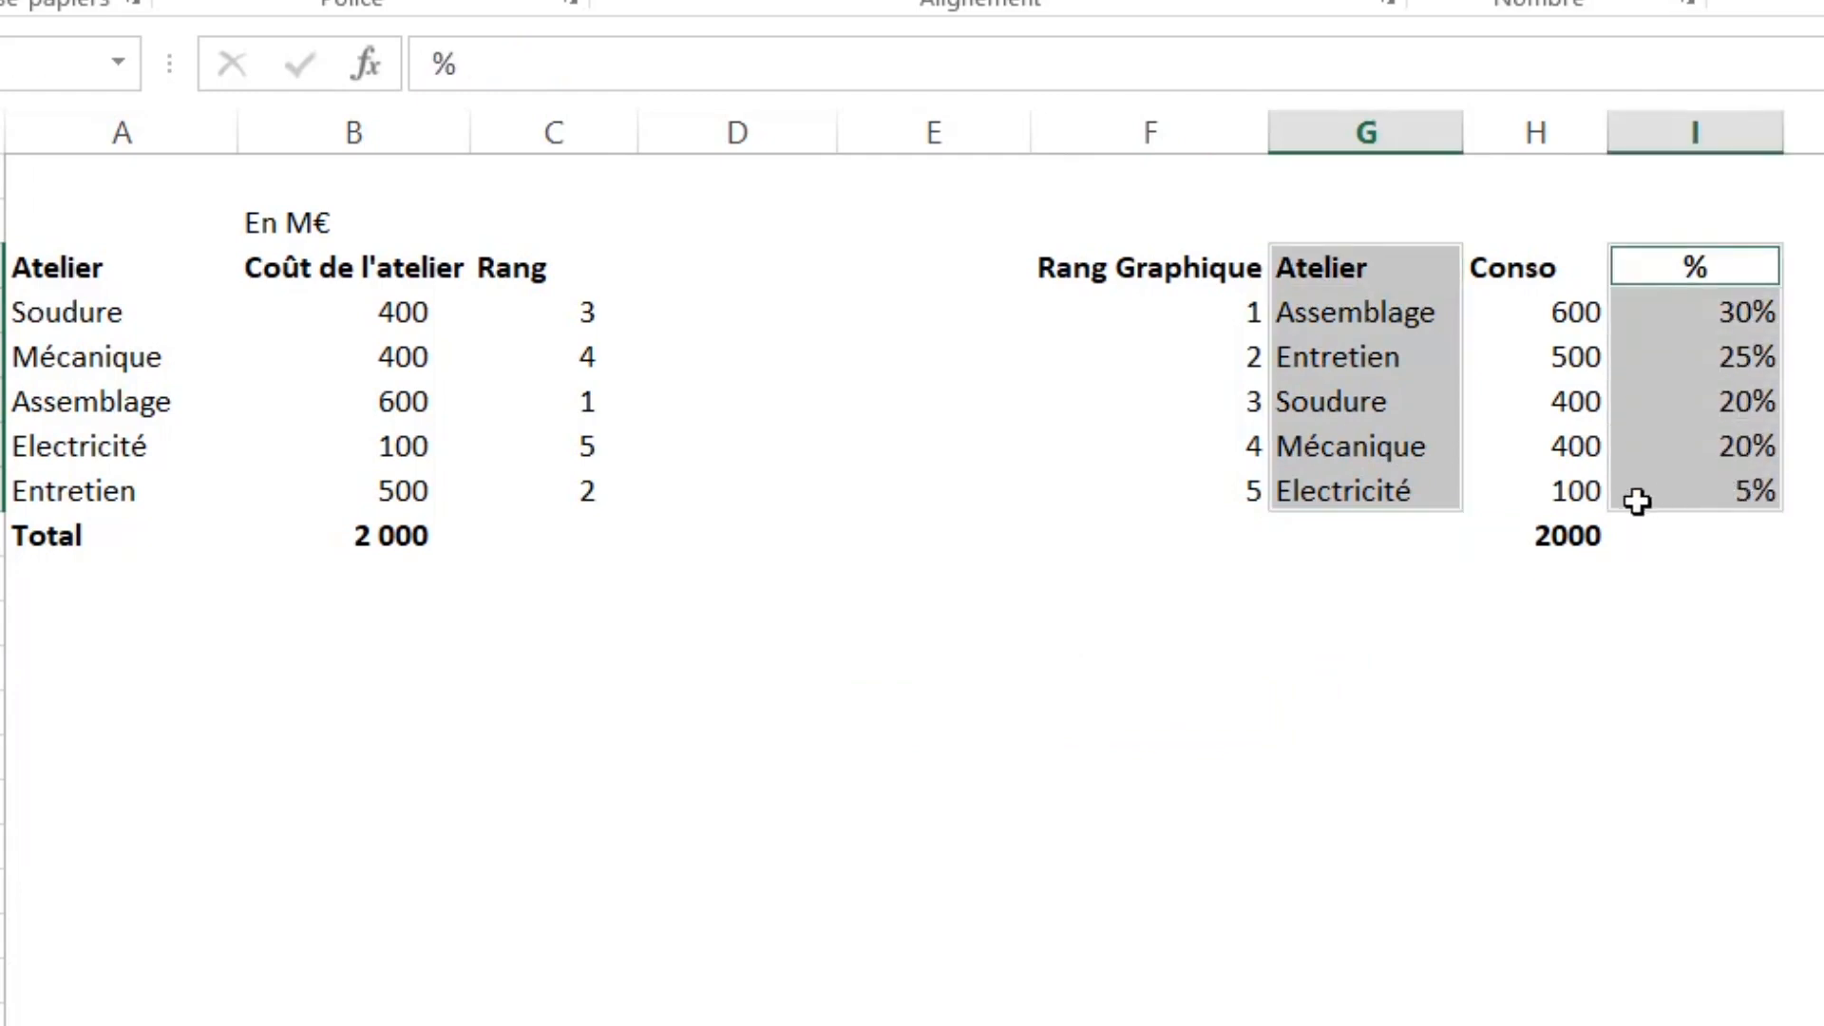
left_click(350, 51)
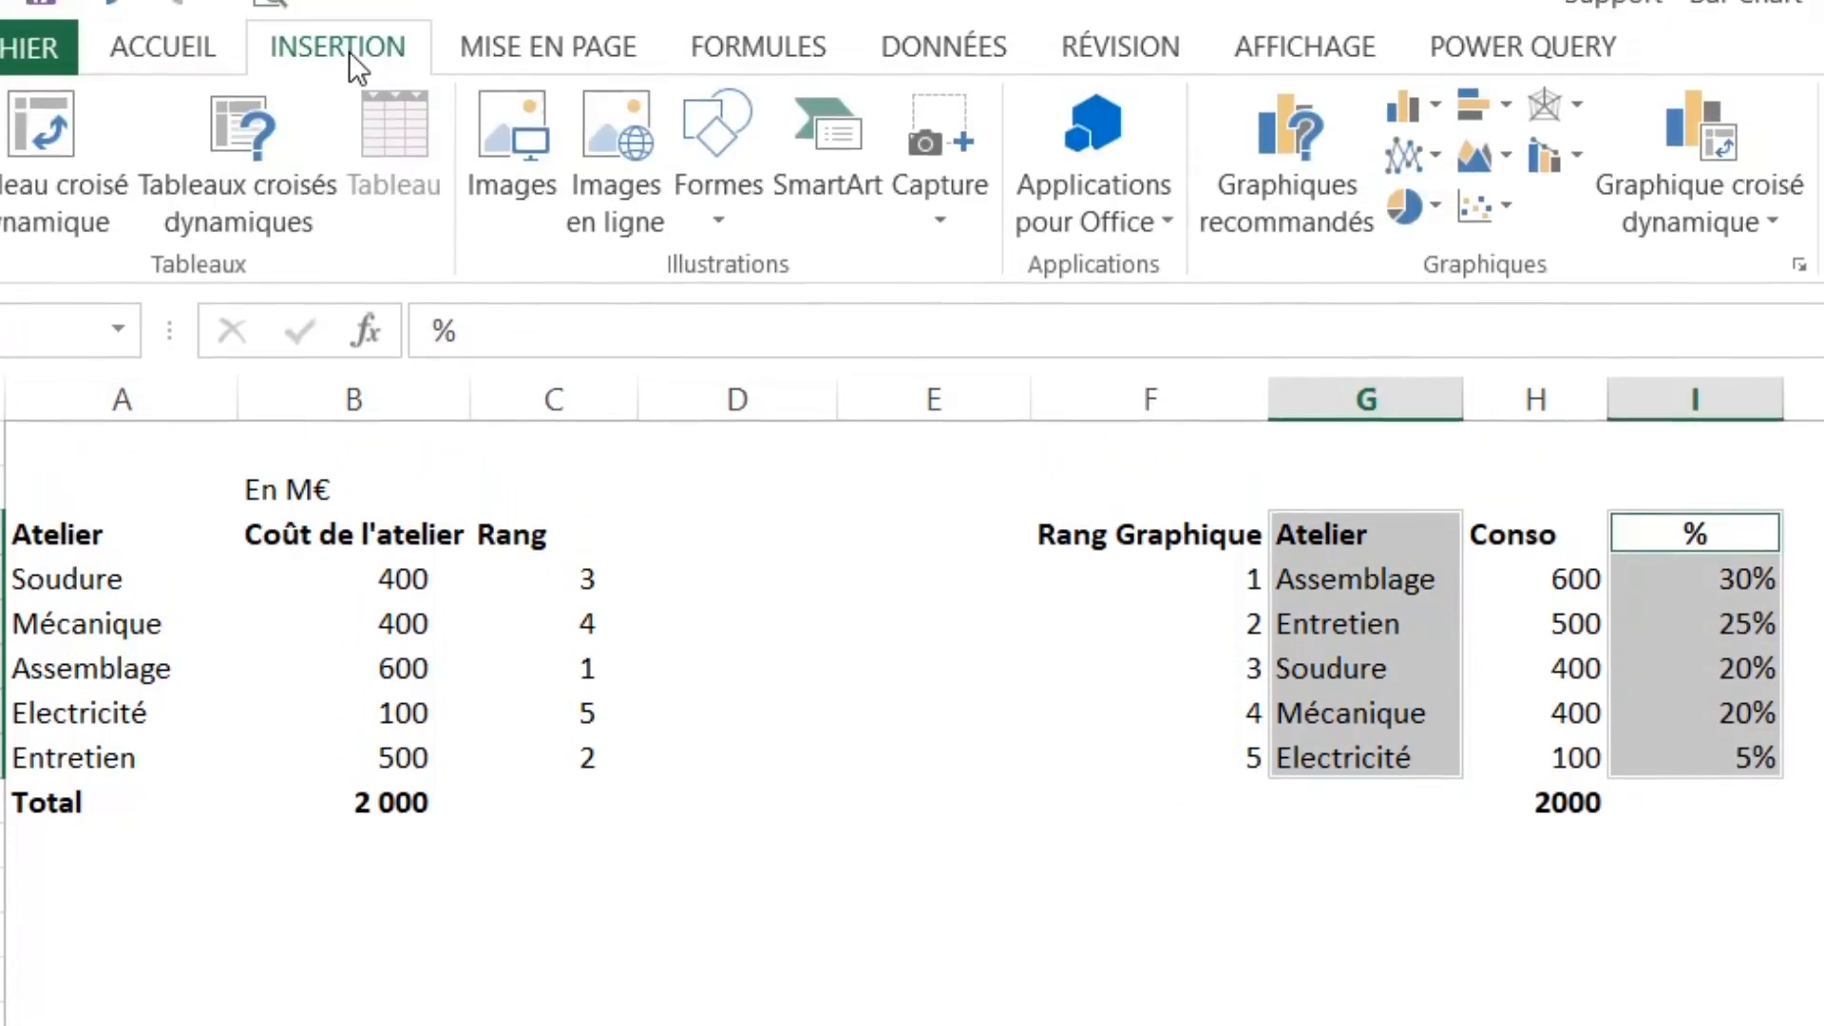
left_click(1307, 209)
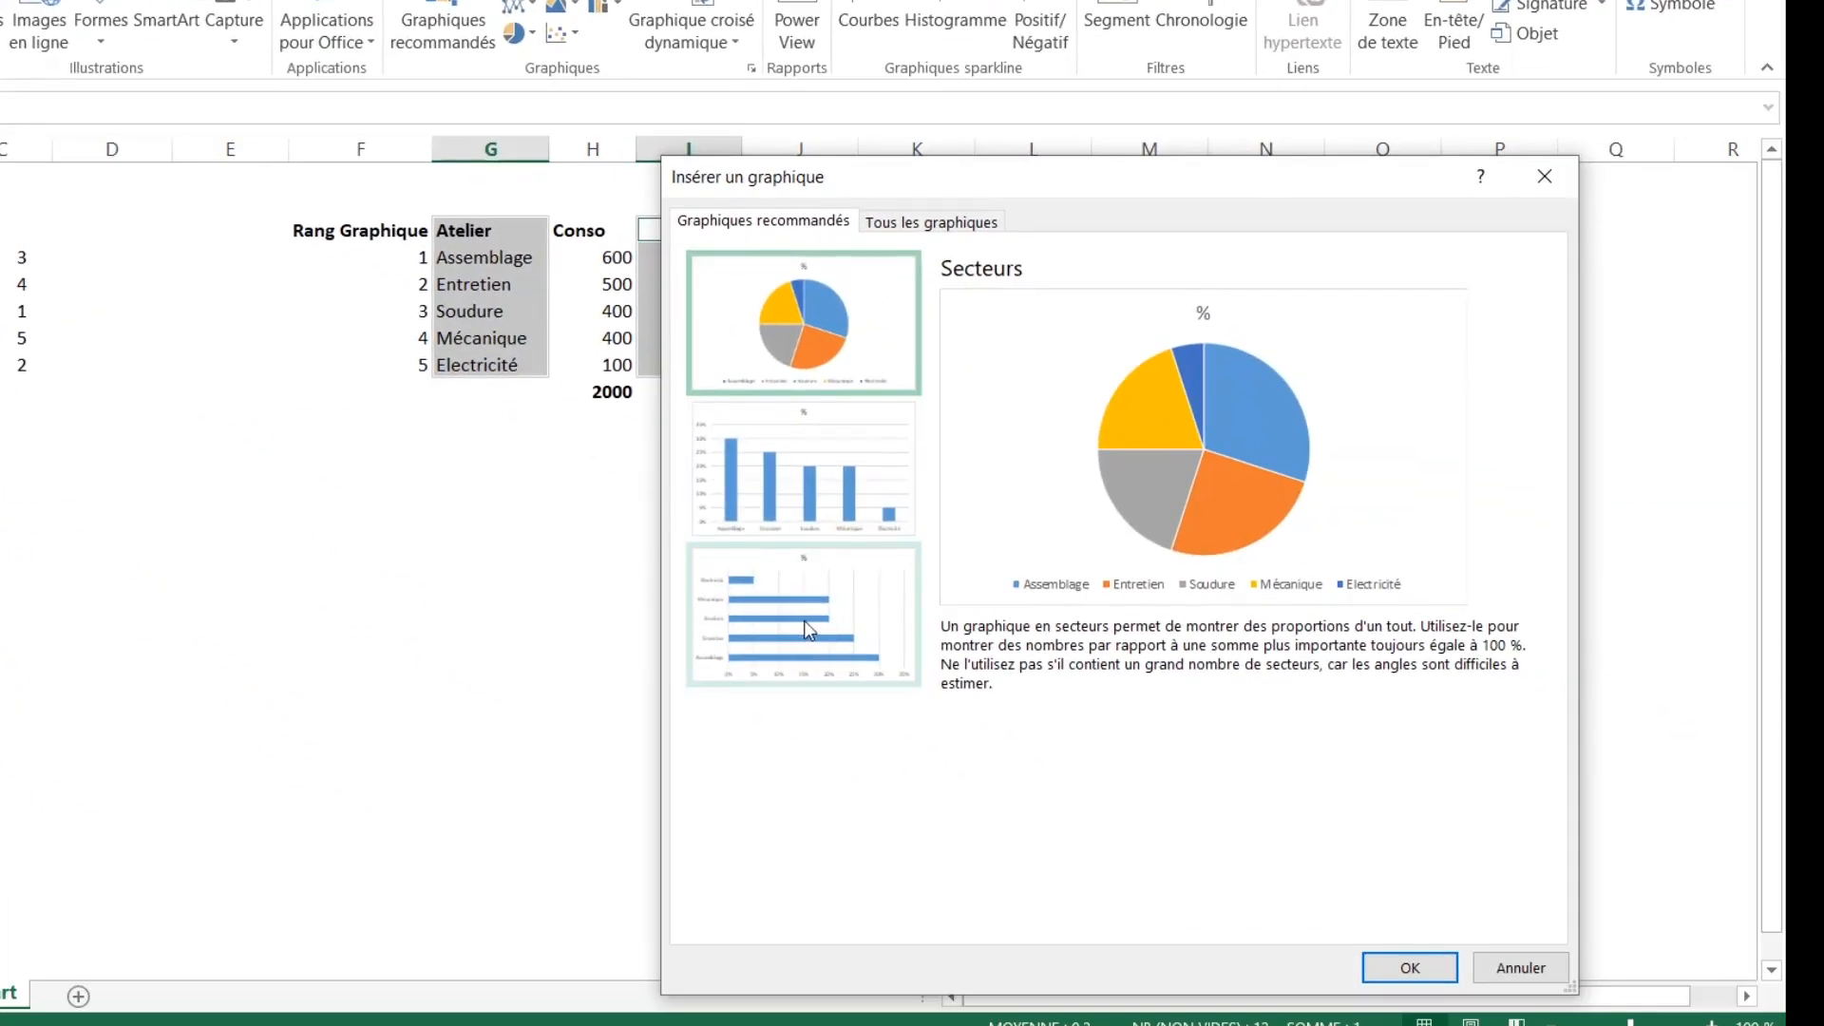
double_click(1313, 876)
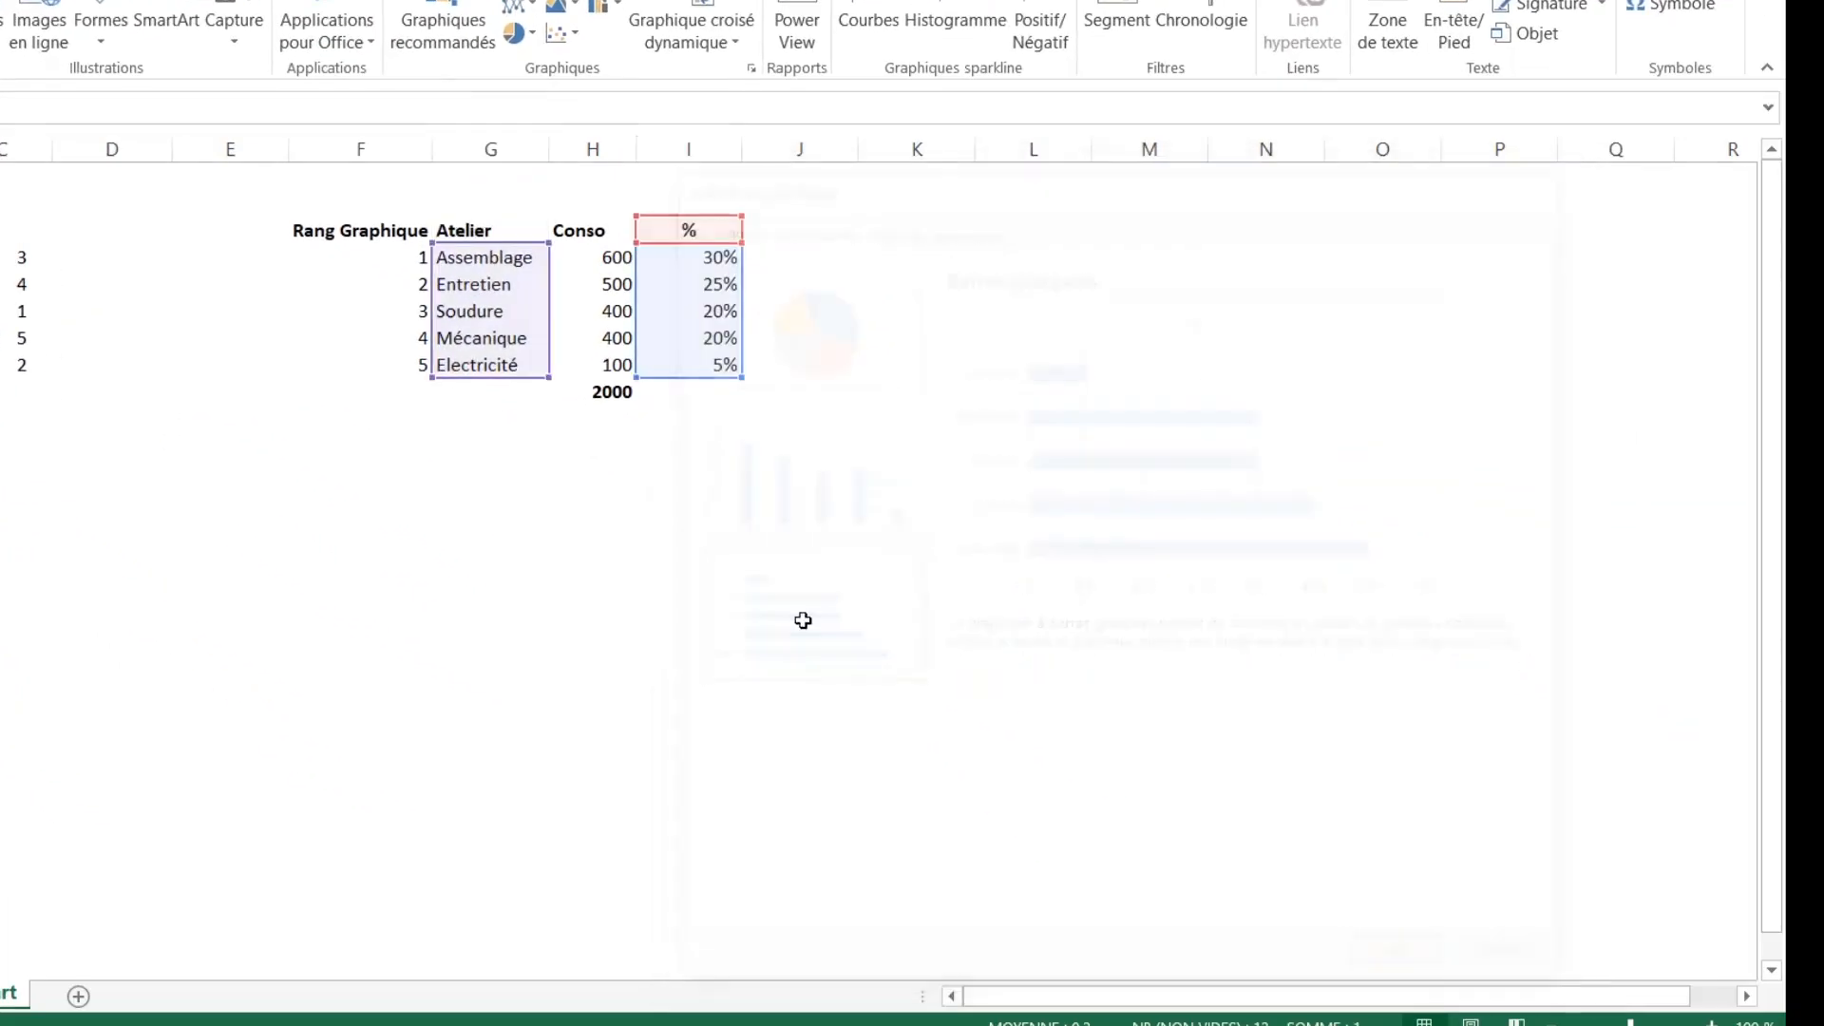
left_click_drag(875, 411, 698, 443)
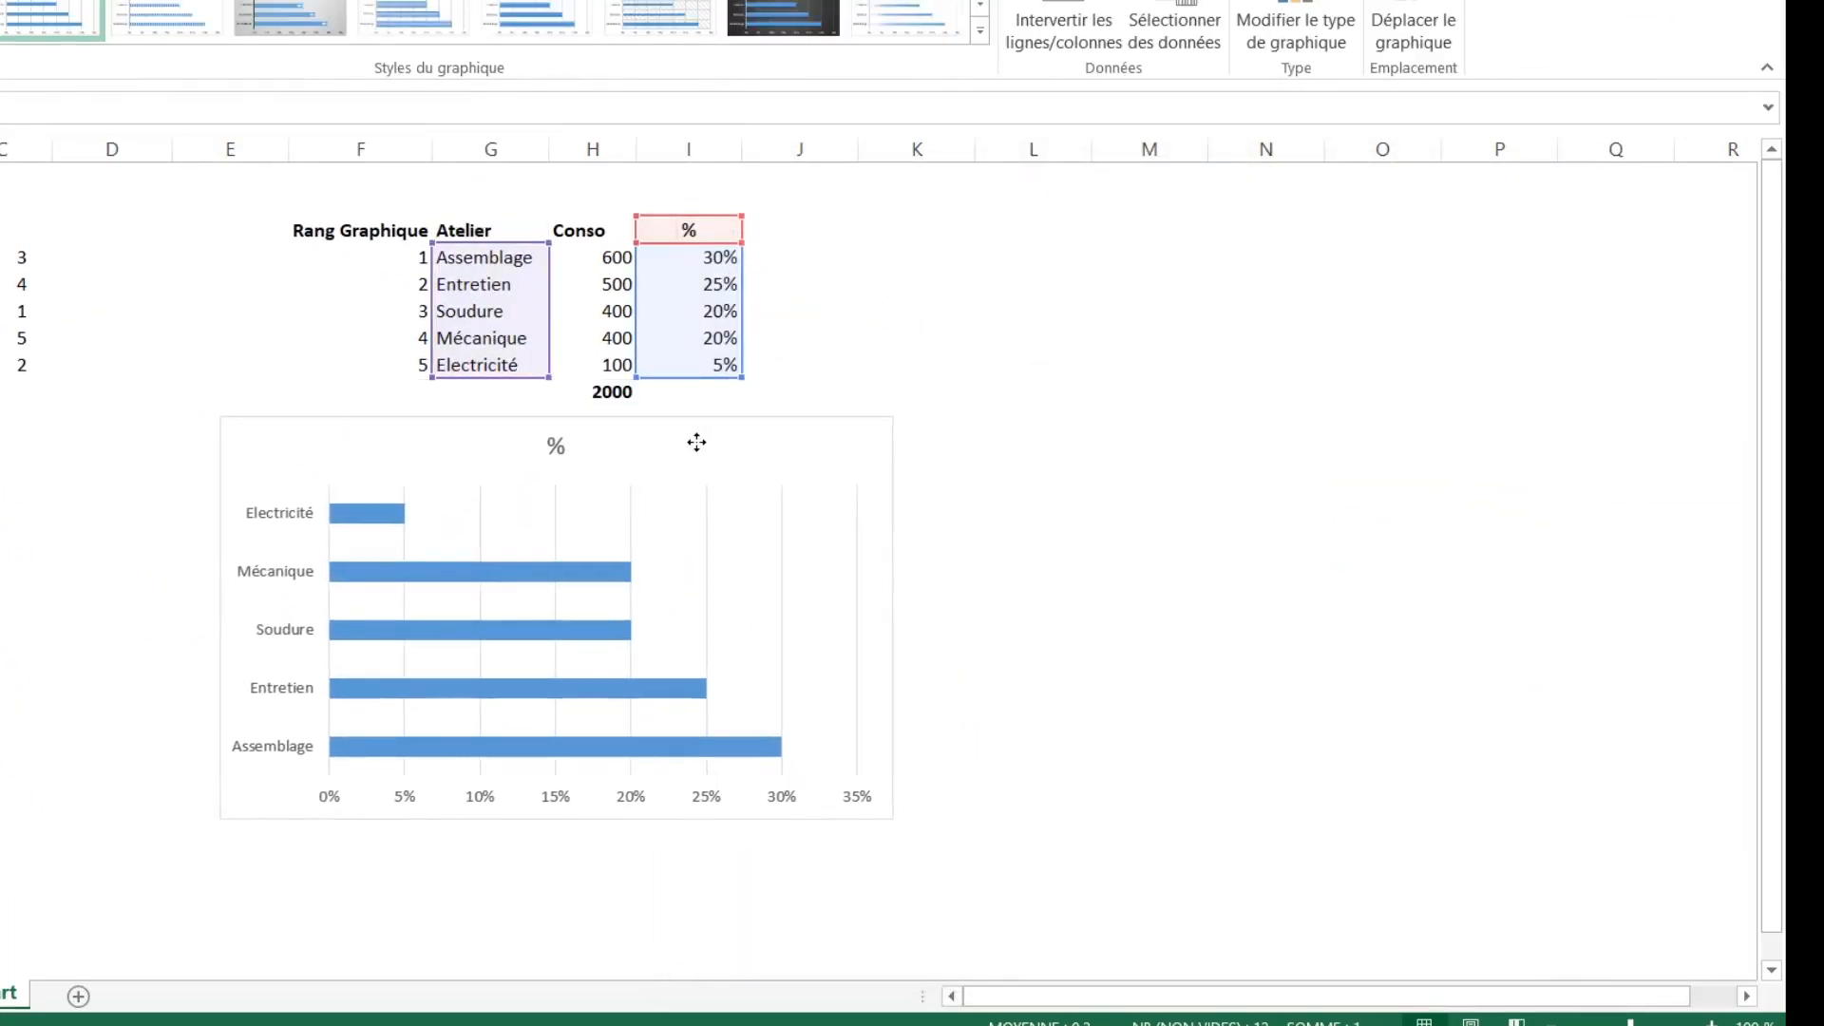
- Reverse the category order on the chart's vertical workshop axis with the Abscisses en ordre inverse option
left_click(309, 516)
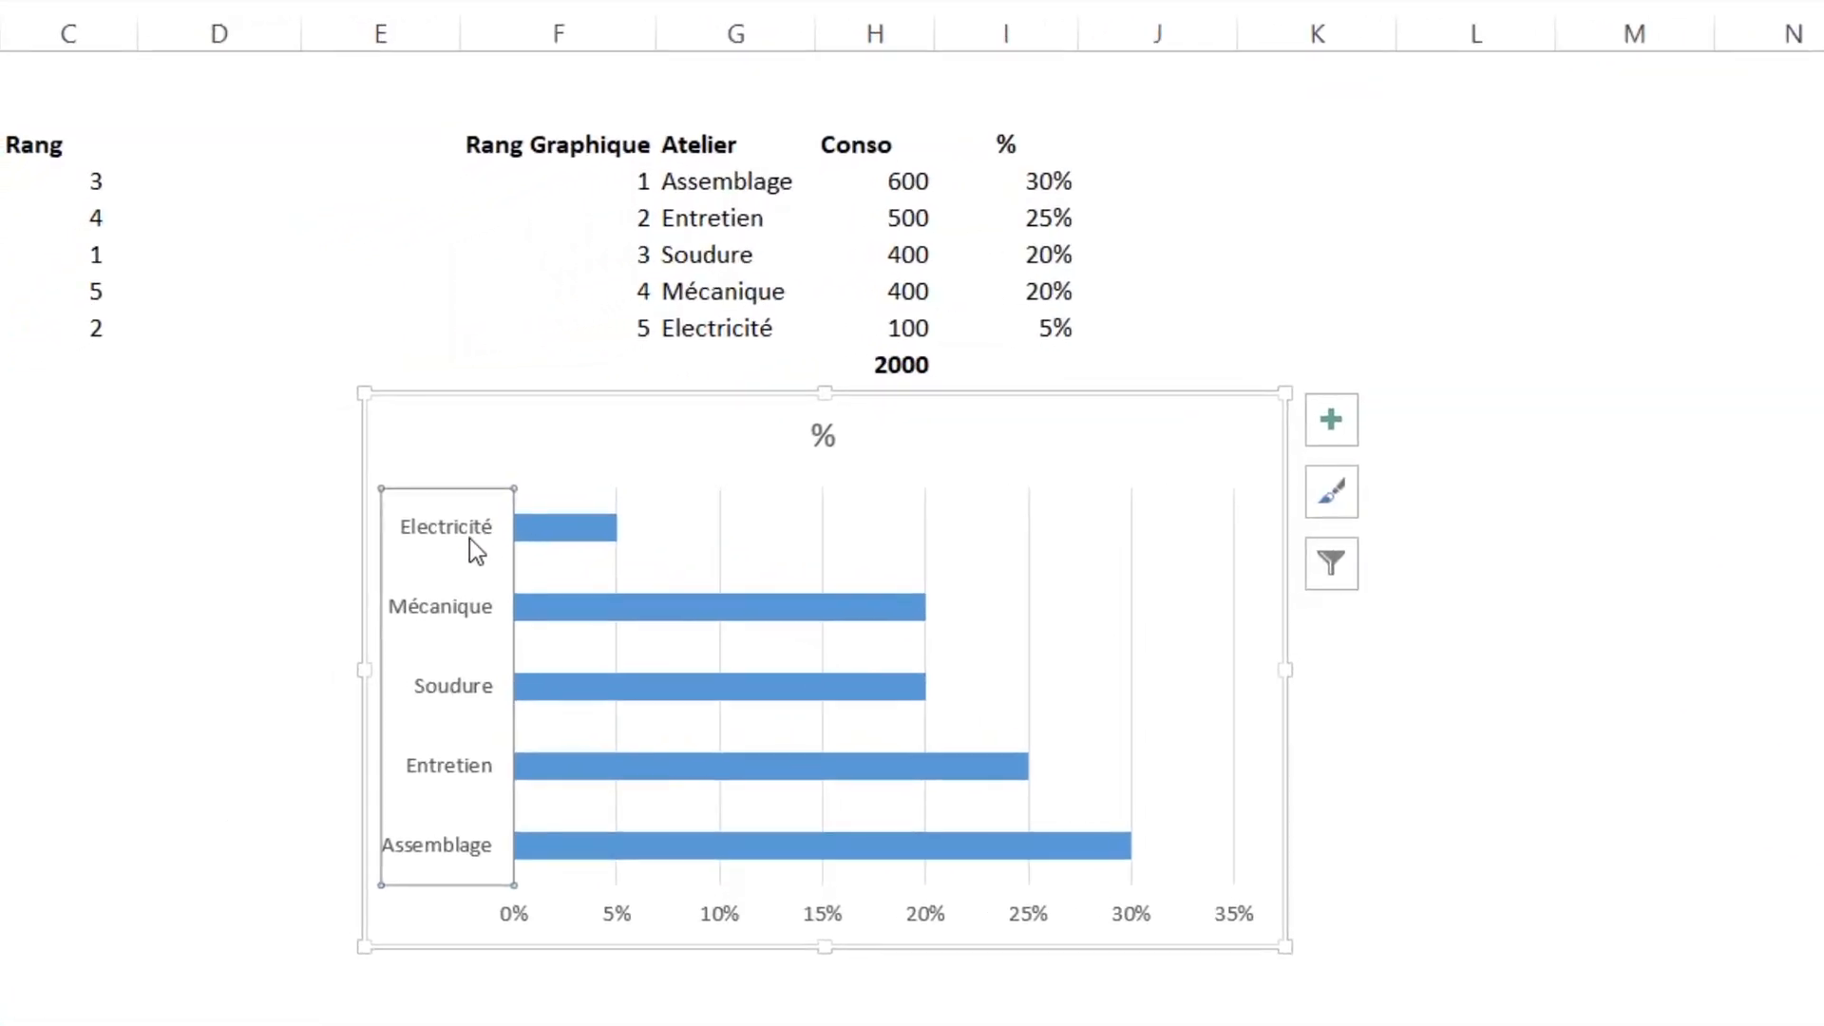
right_click(446, 534)
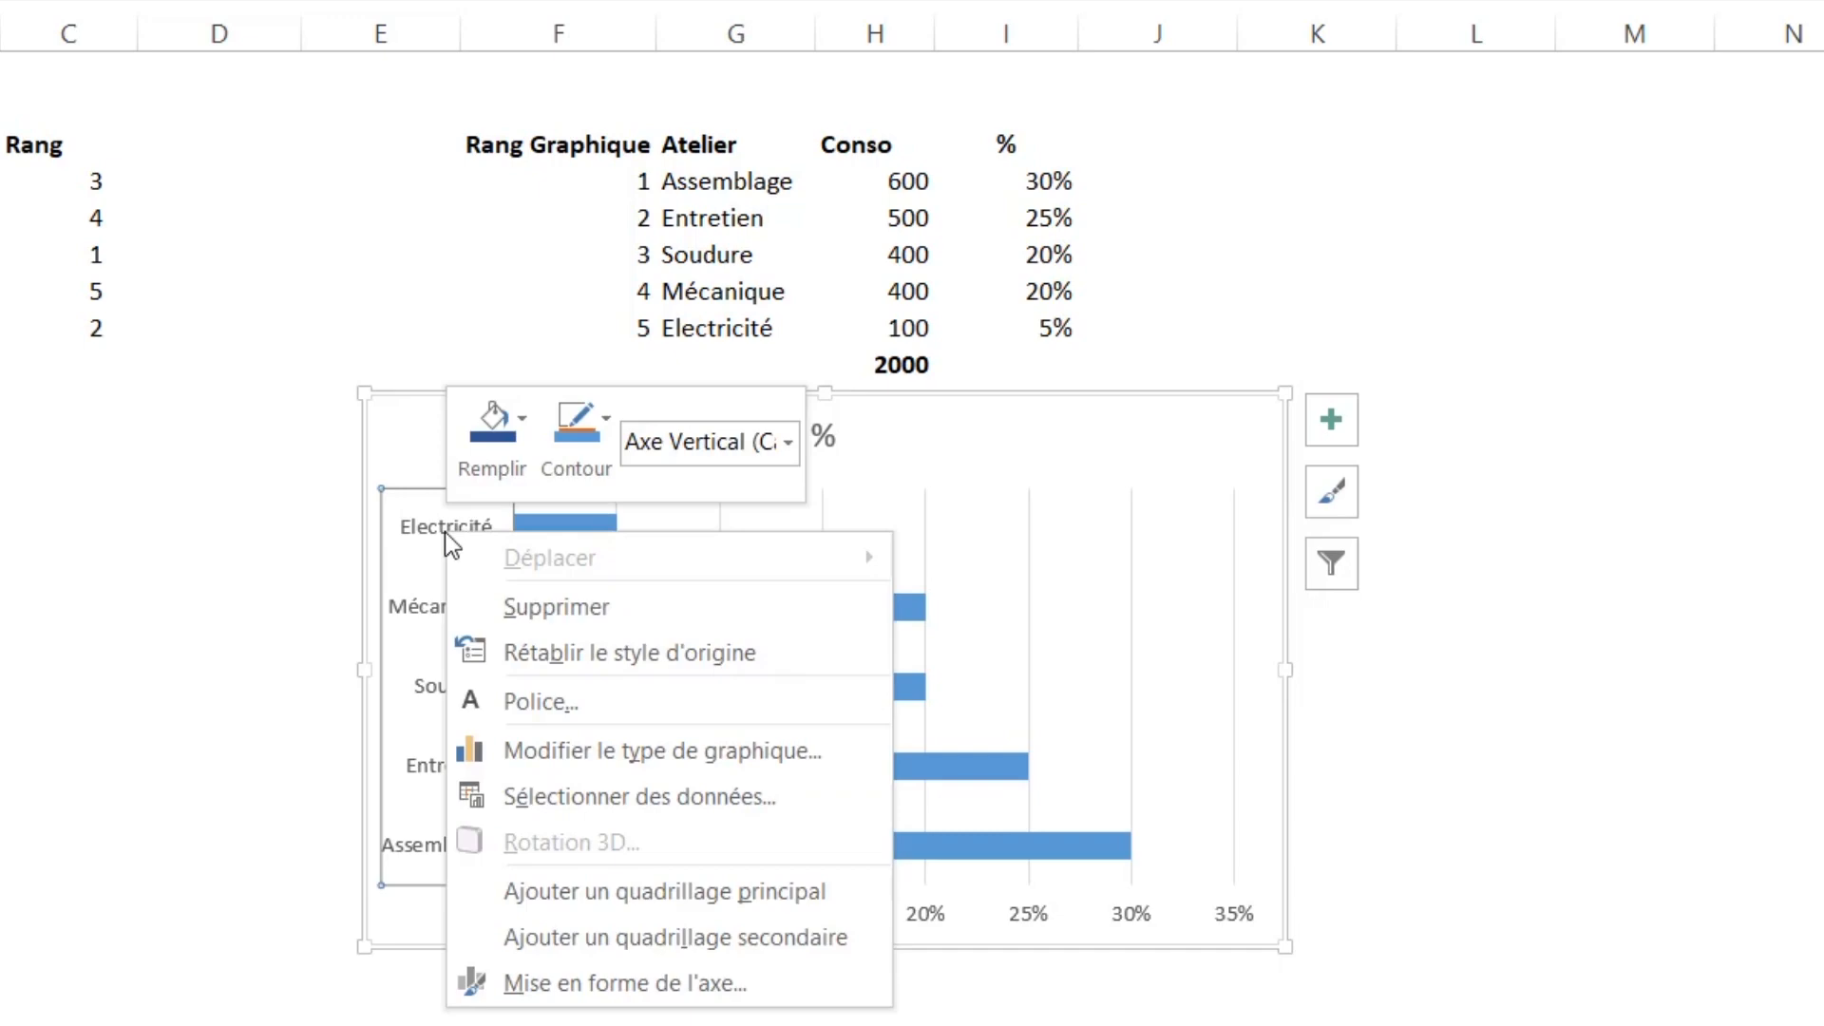
left_click(680, 988)
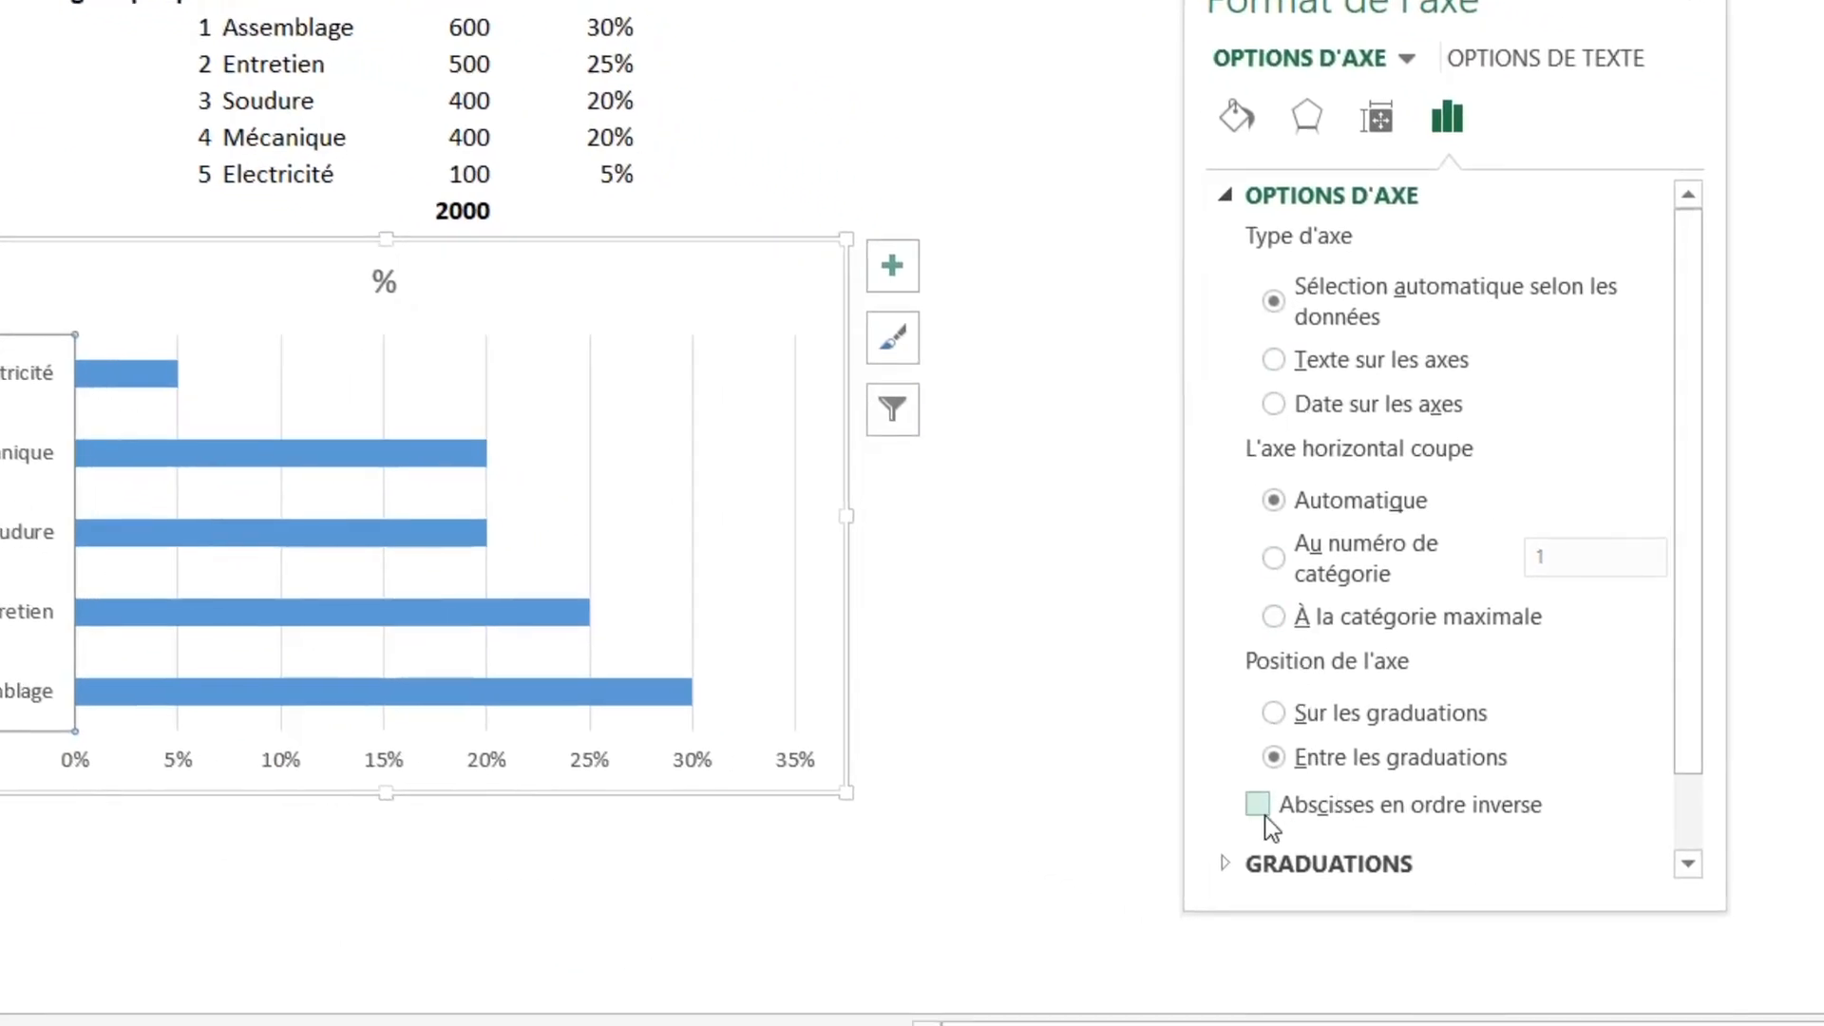
left_click(1259, 806)
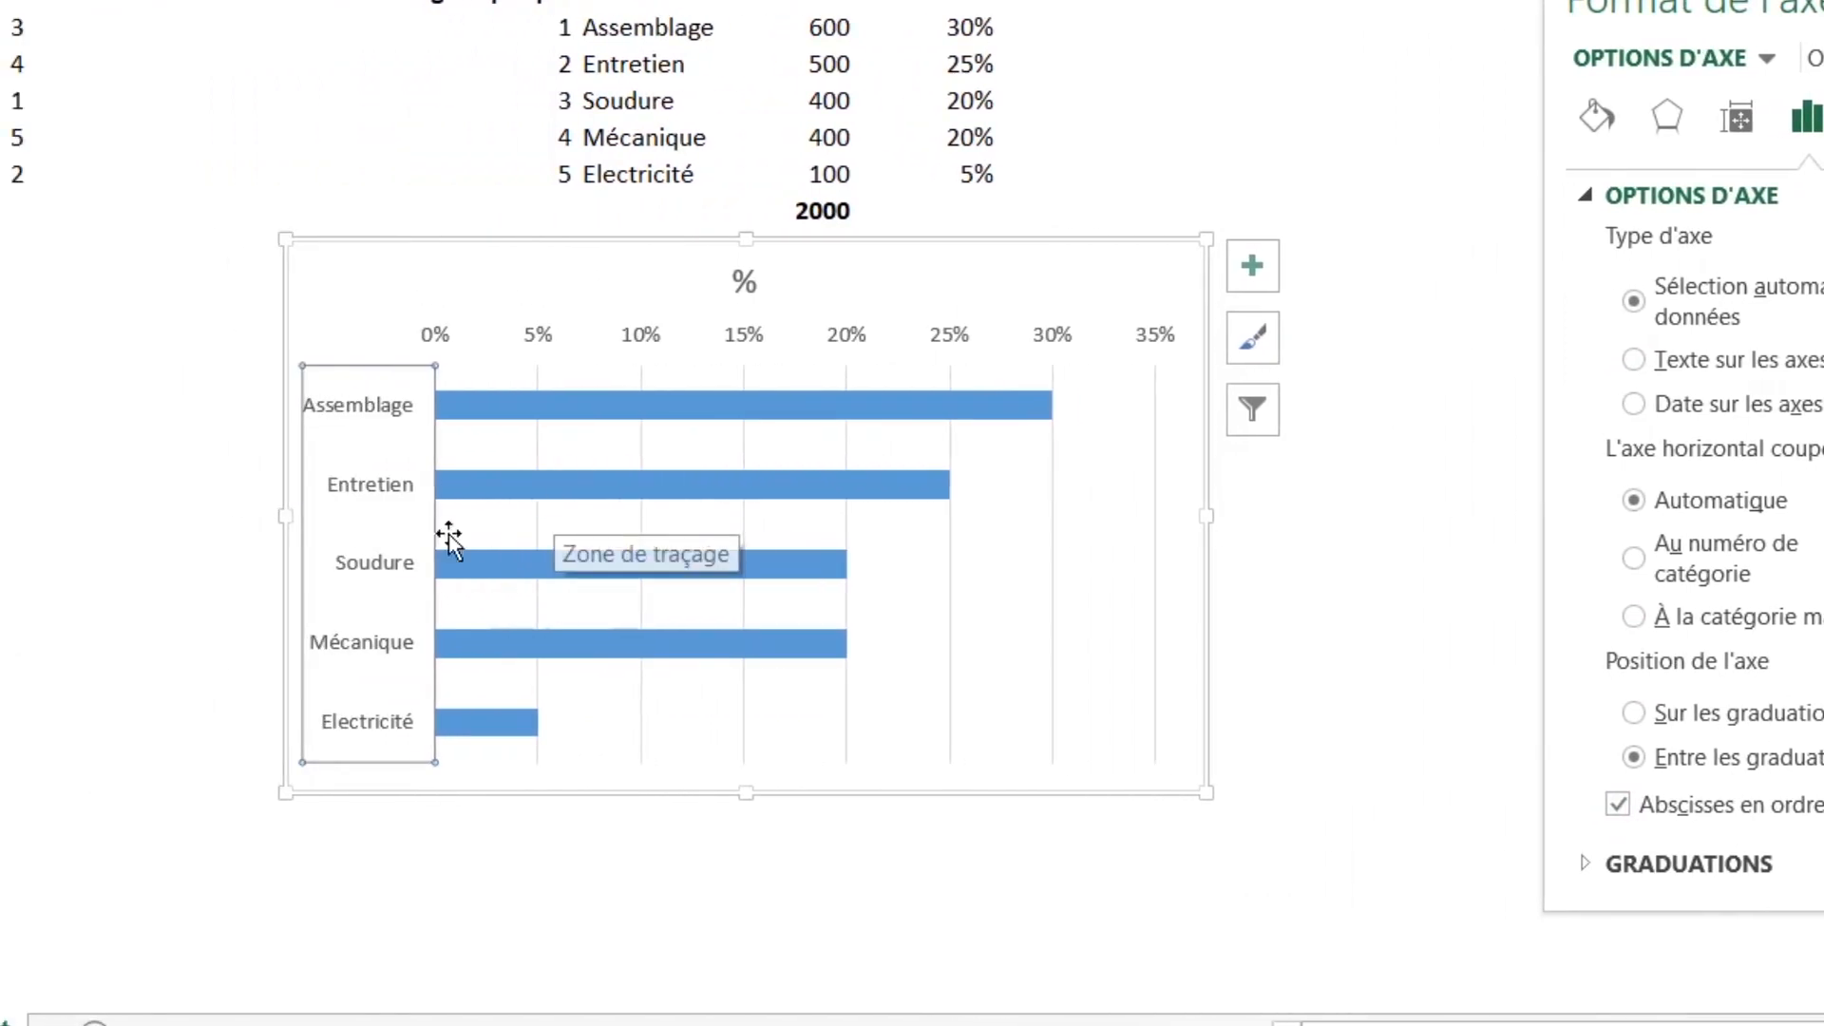
- Set the gap width (Largeur de l'intervalle) of the bar series to 50 %
left_click(737, 405)
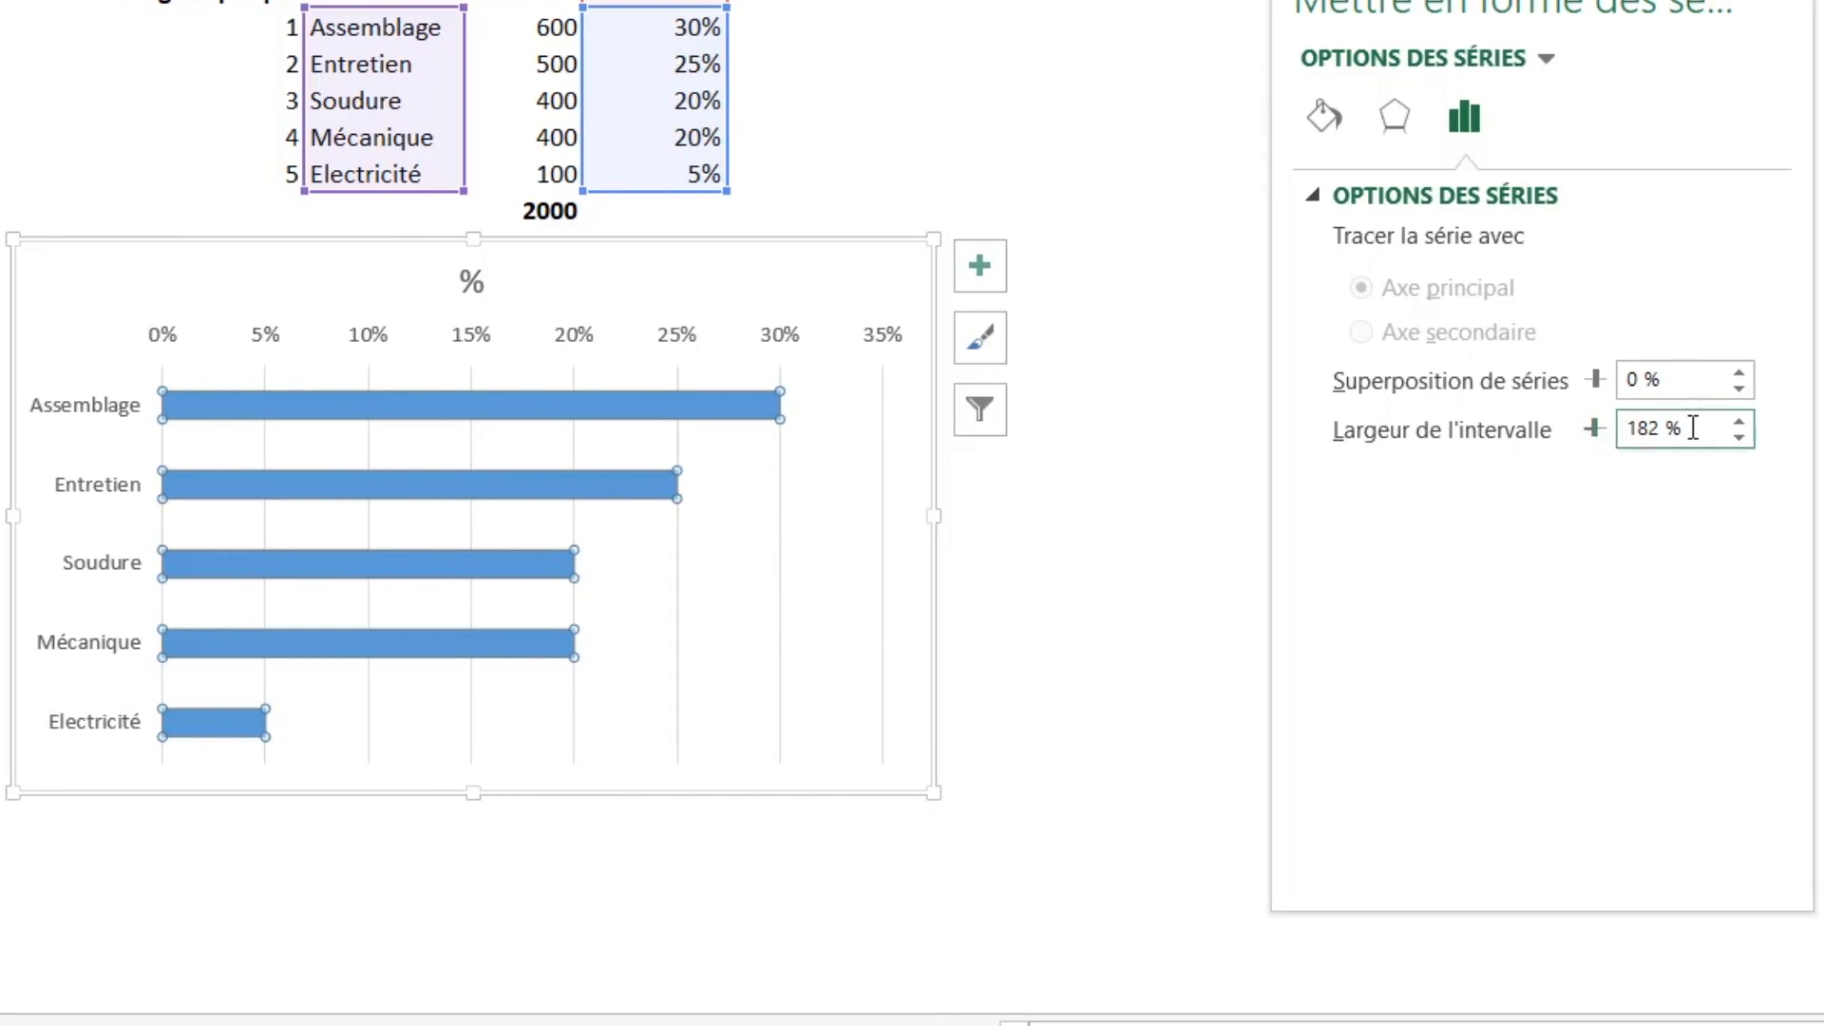
left_click_drag(1694, 427, 1624, 428)
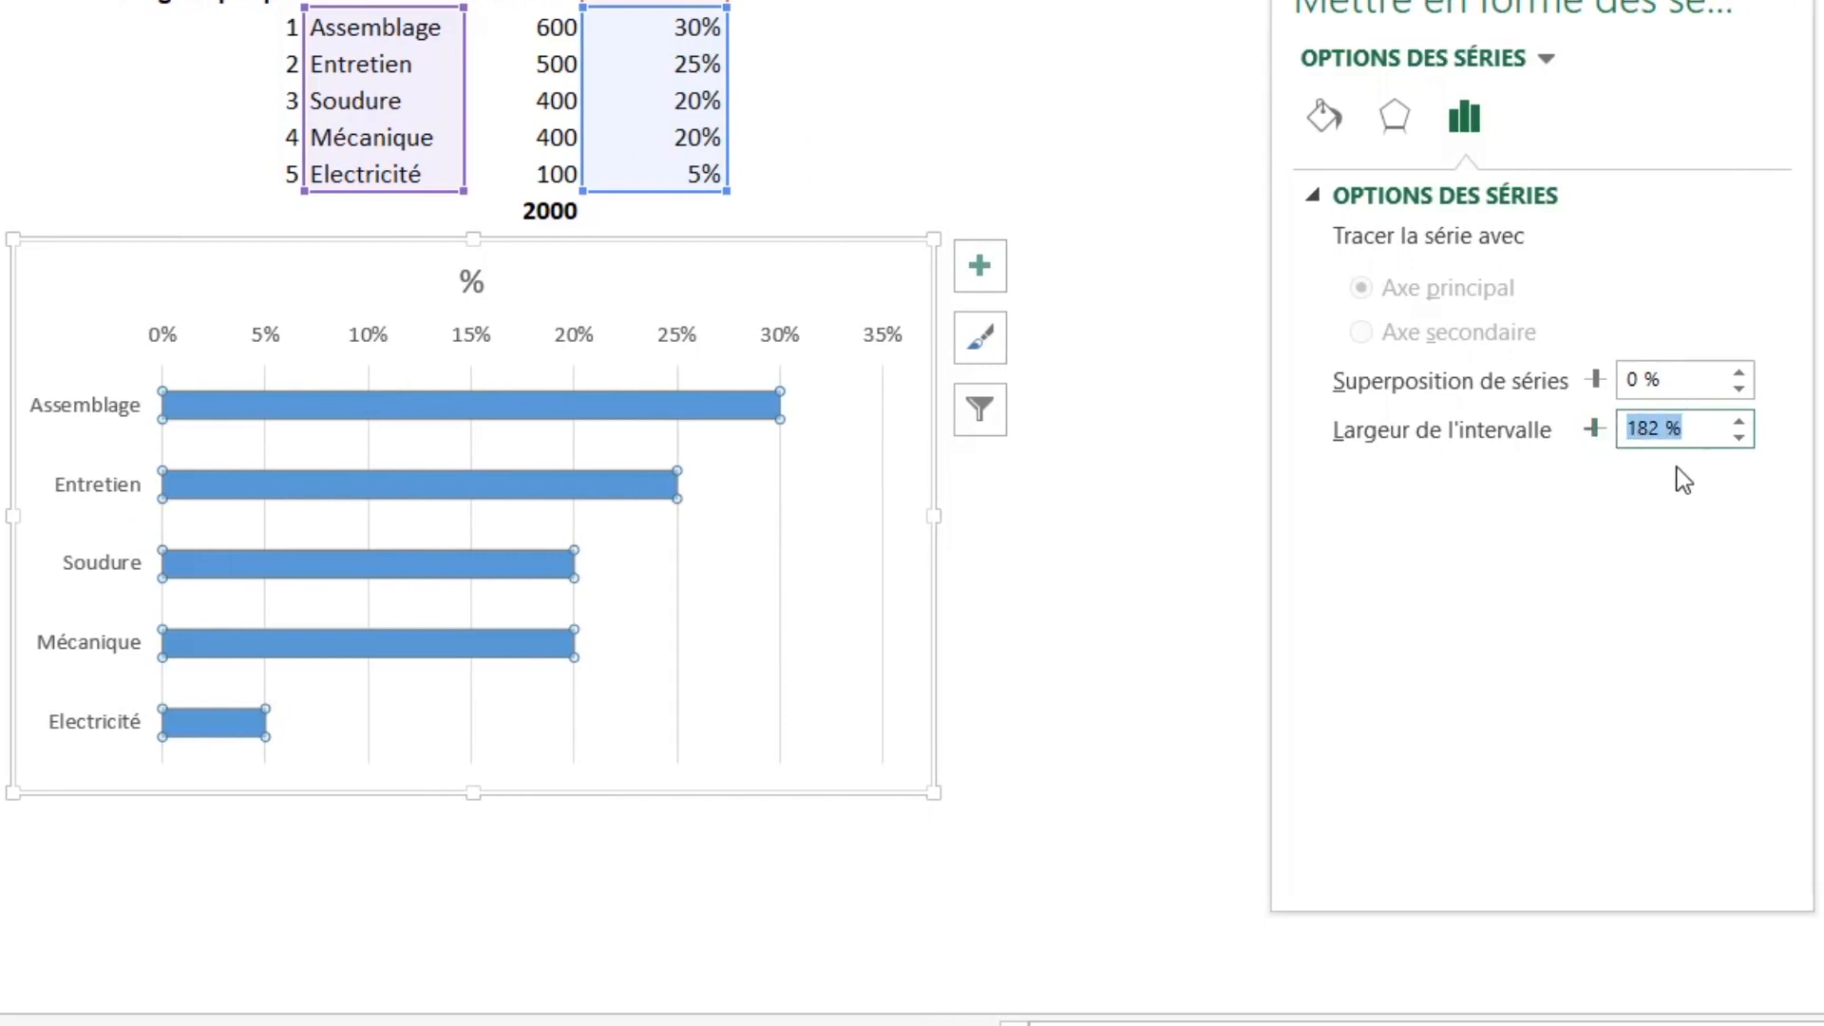
type("50")
key("Return")
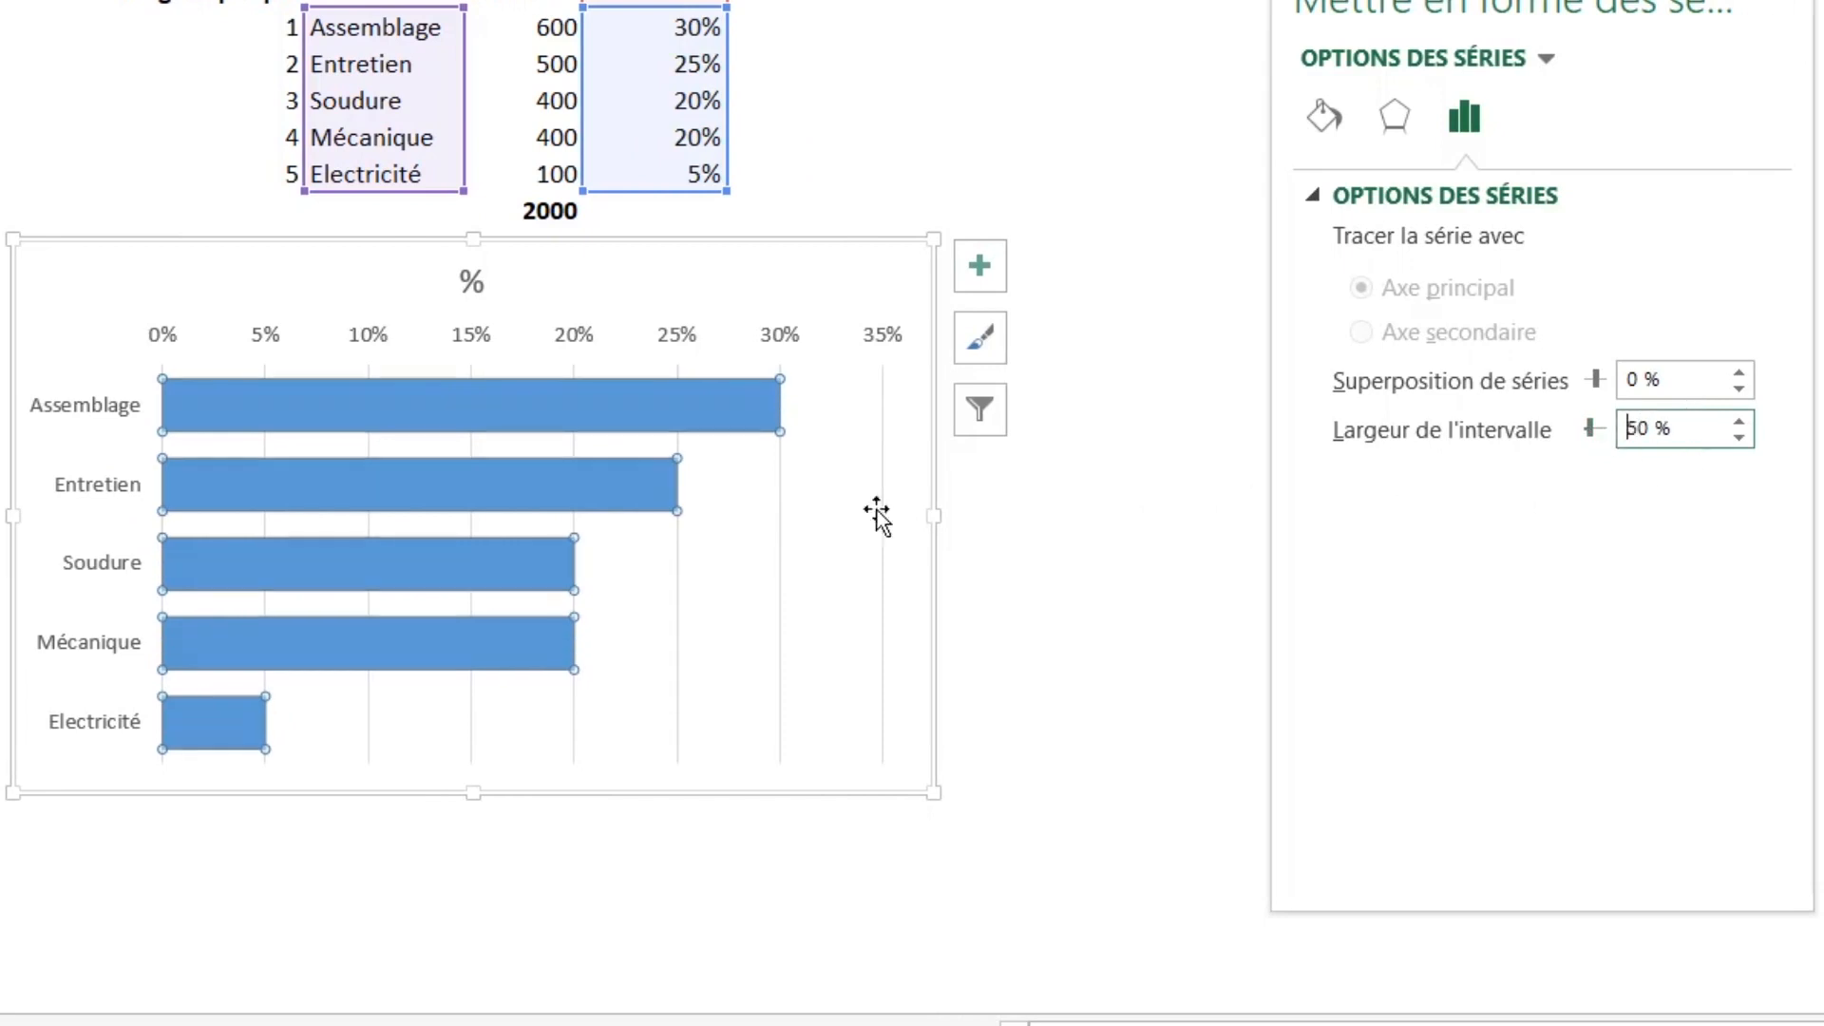
- Fill all bars of the % series with a dark blue theme colour
left_click(424, 403)
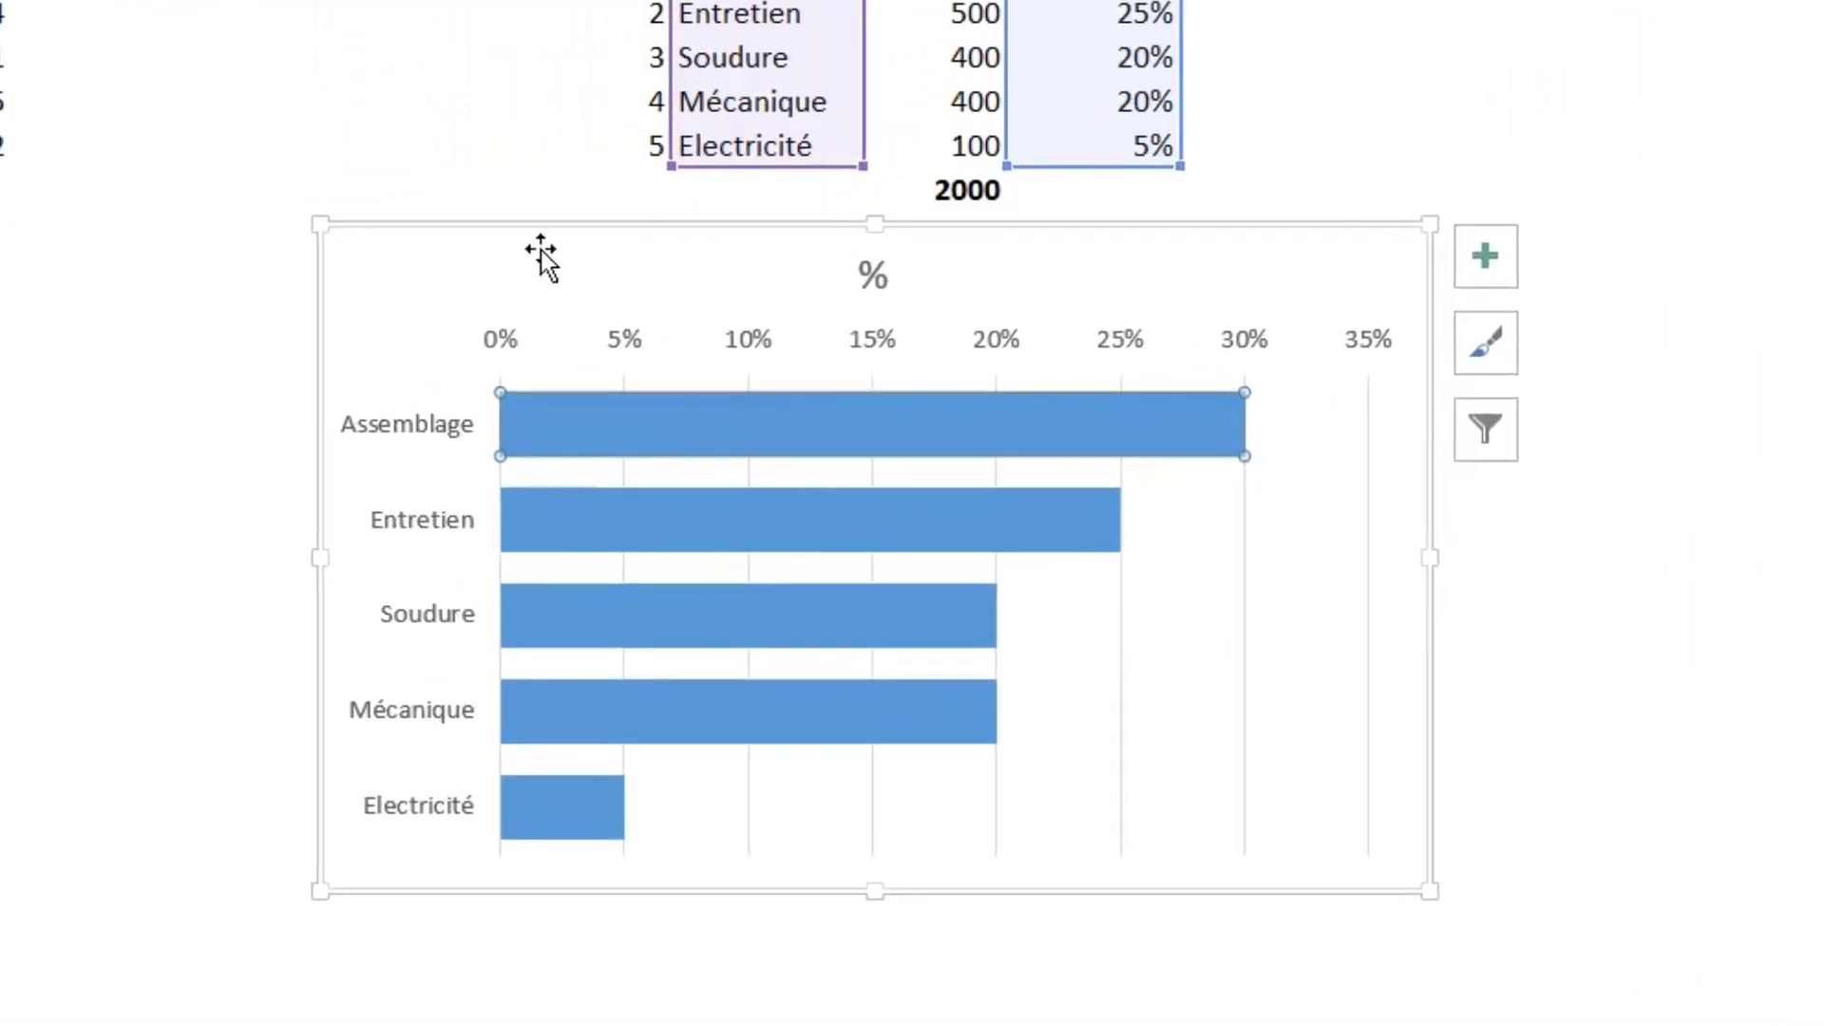
left_click(700, 273)
left_click(746, 433)
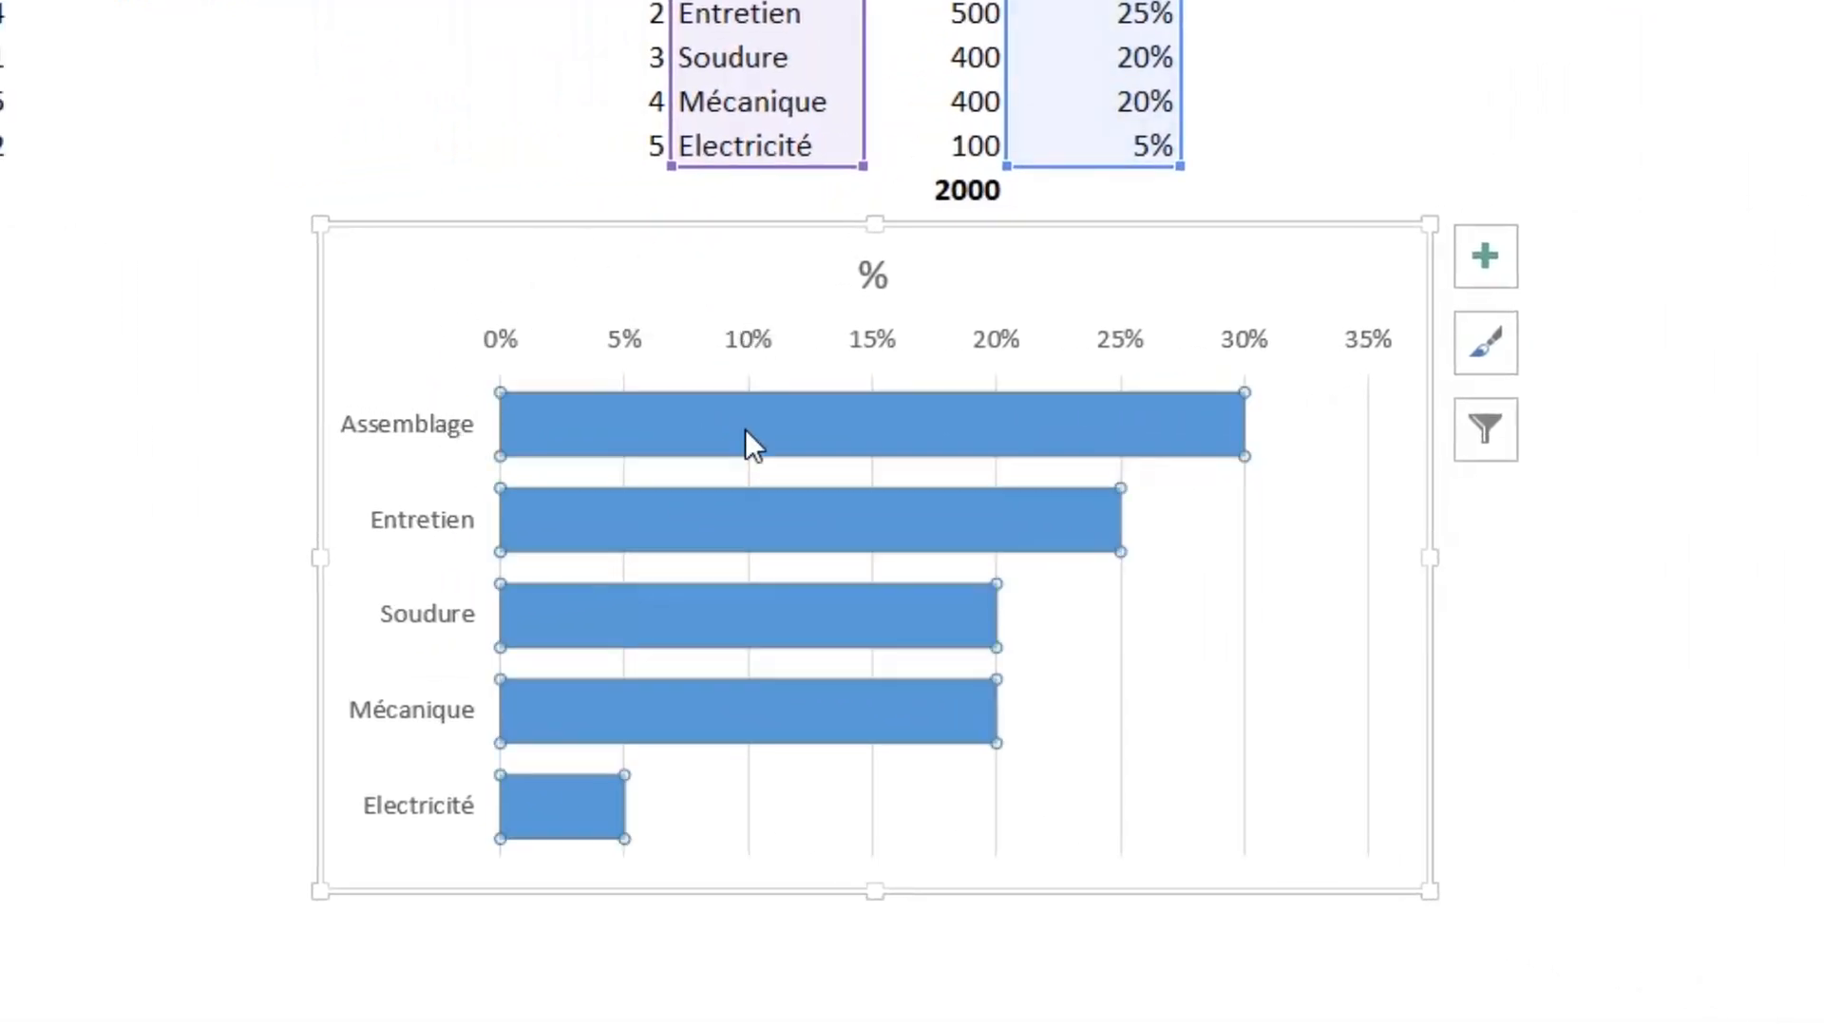
right_click(743, 430)
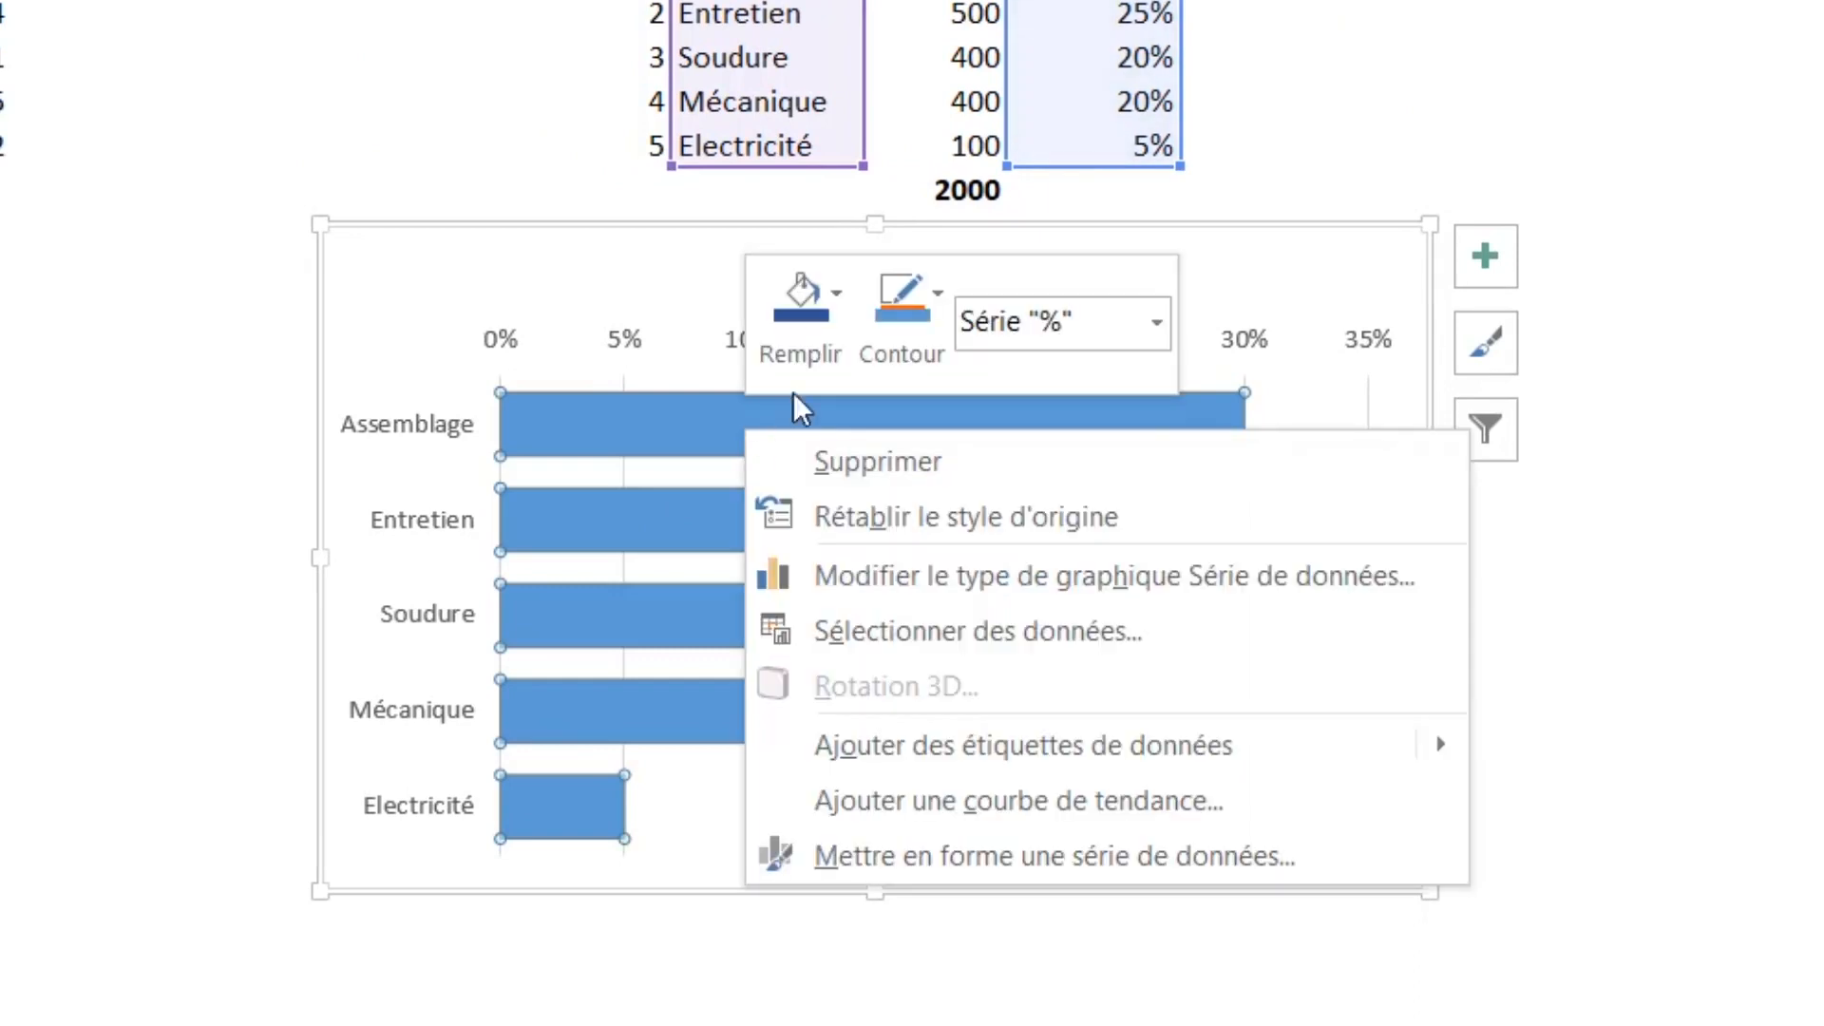
left_click(832, 320)
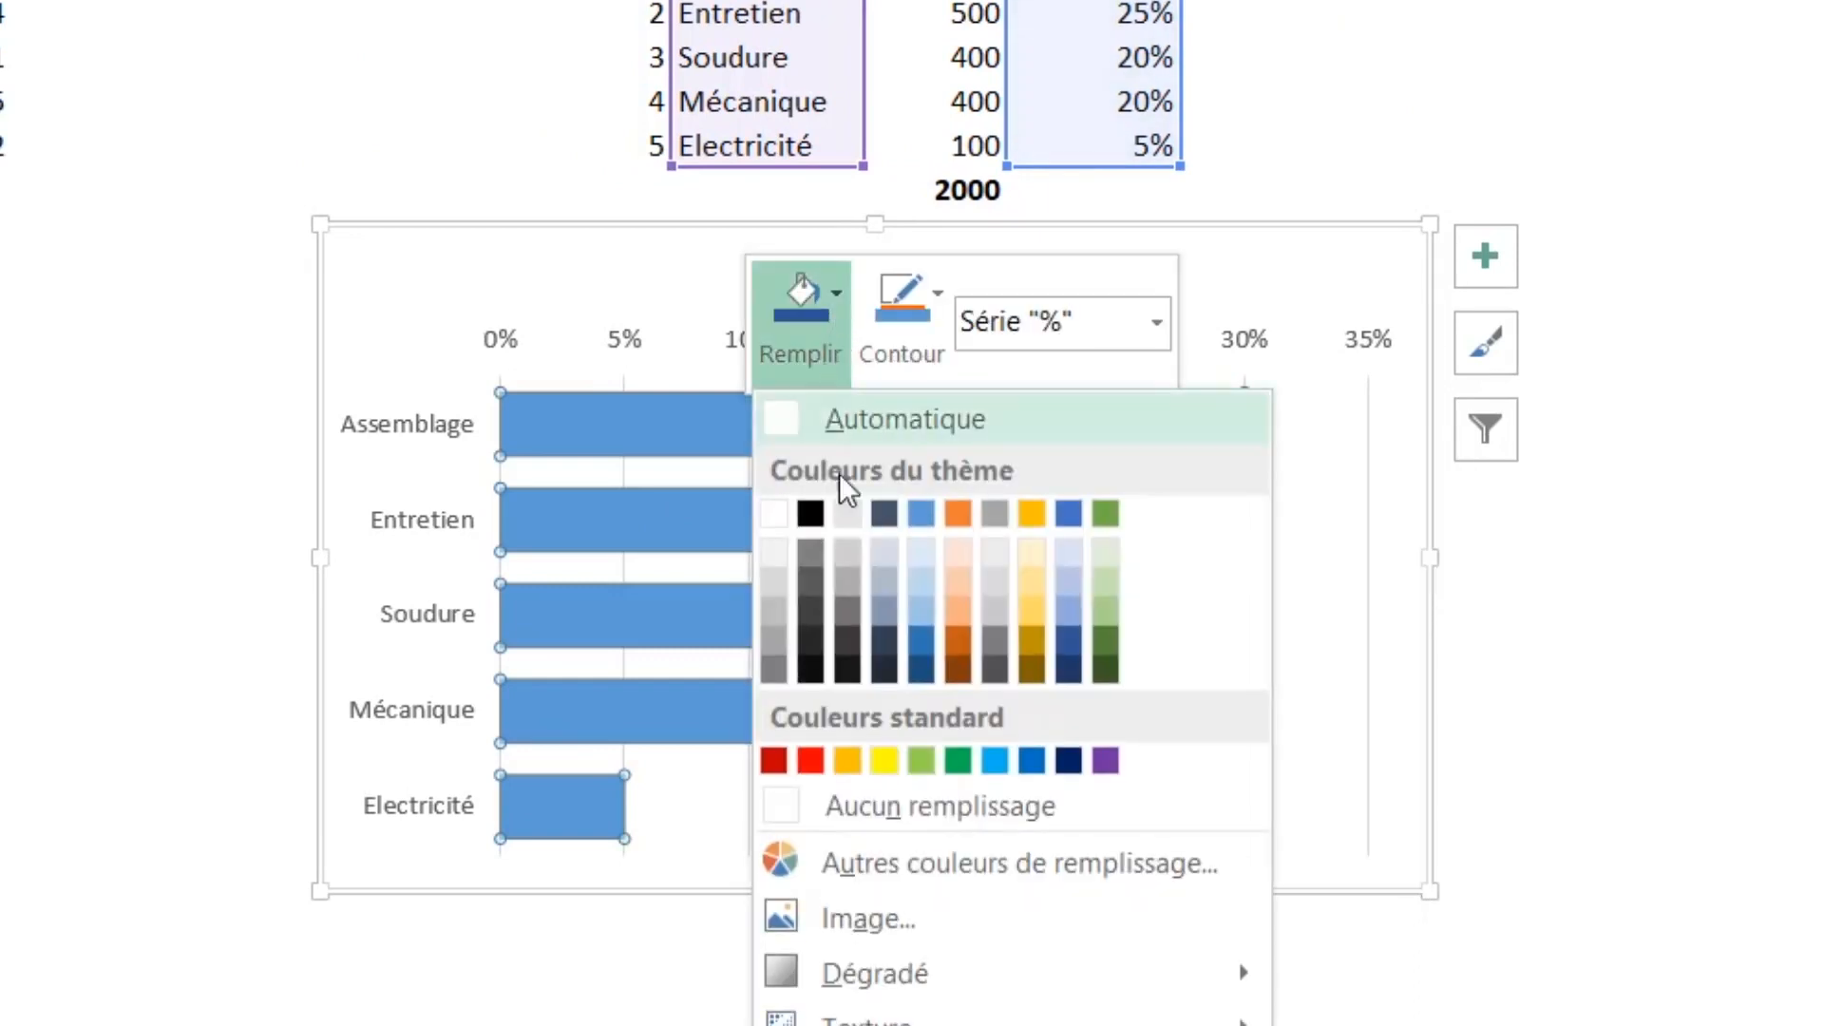
left_click(1068, 635)
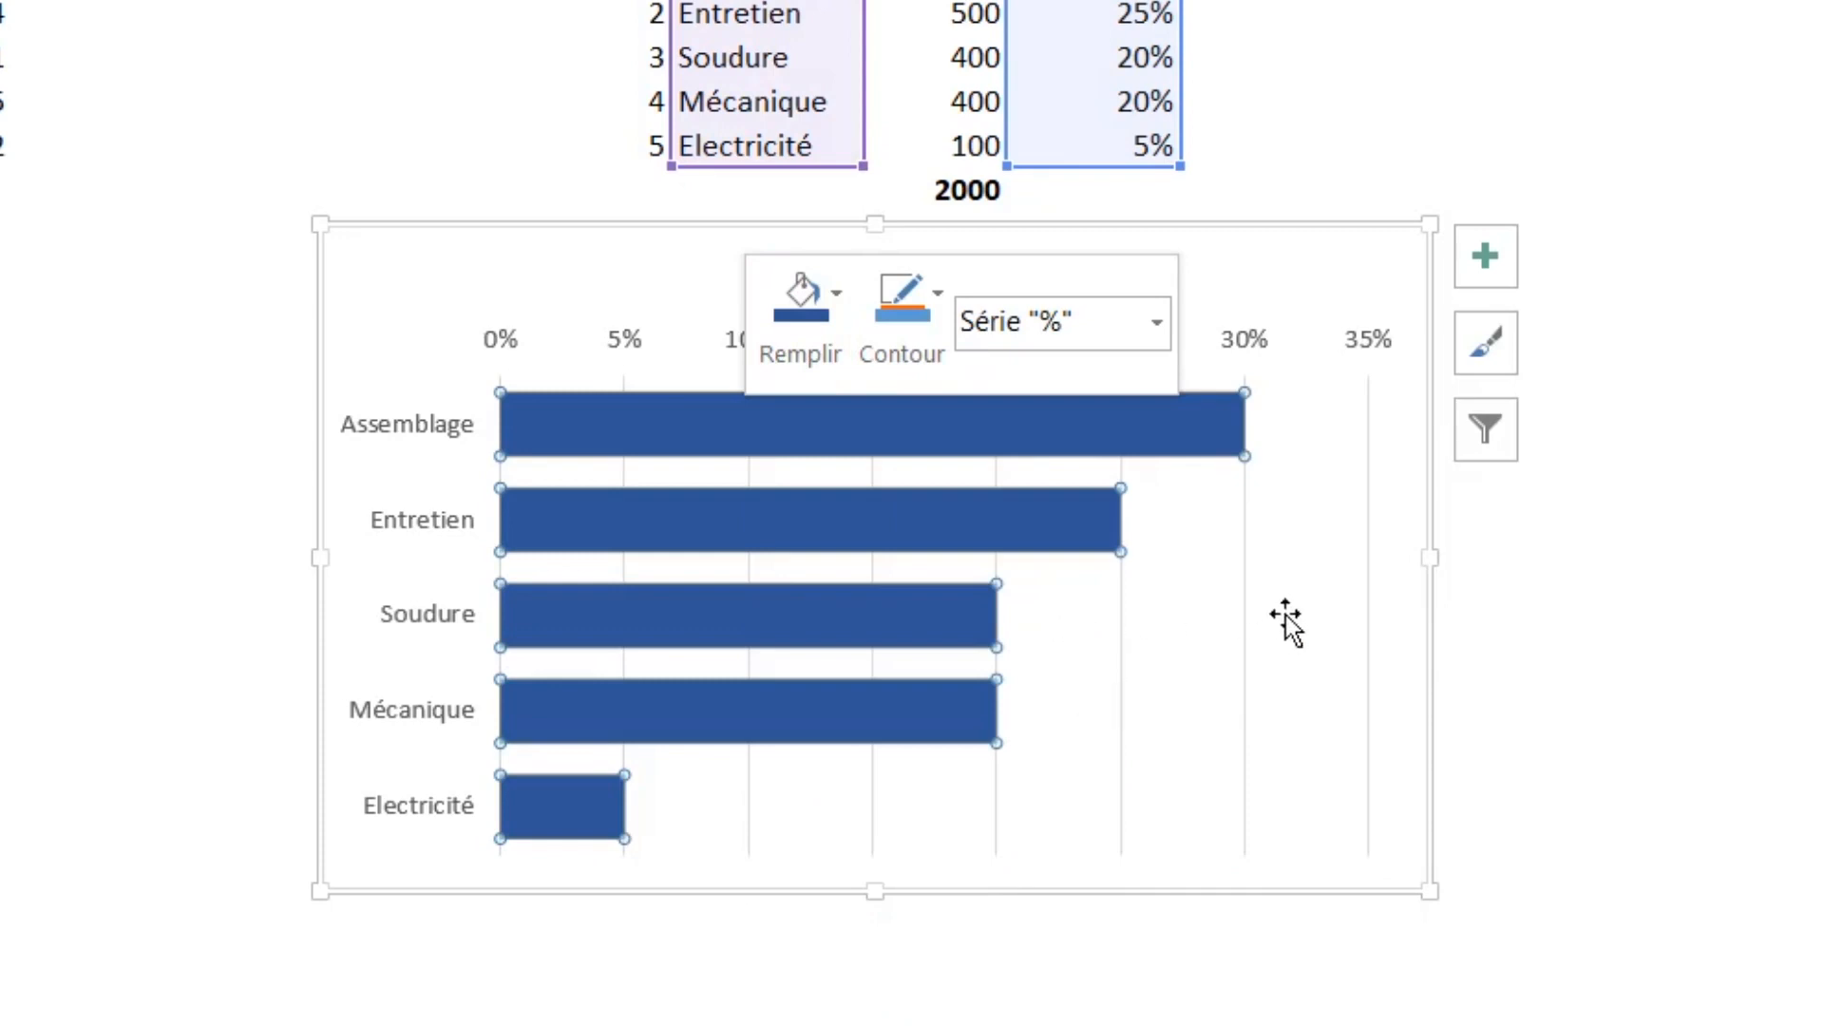
left_click(1327, 594)
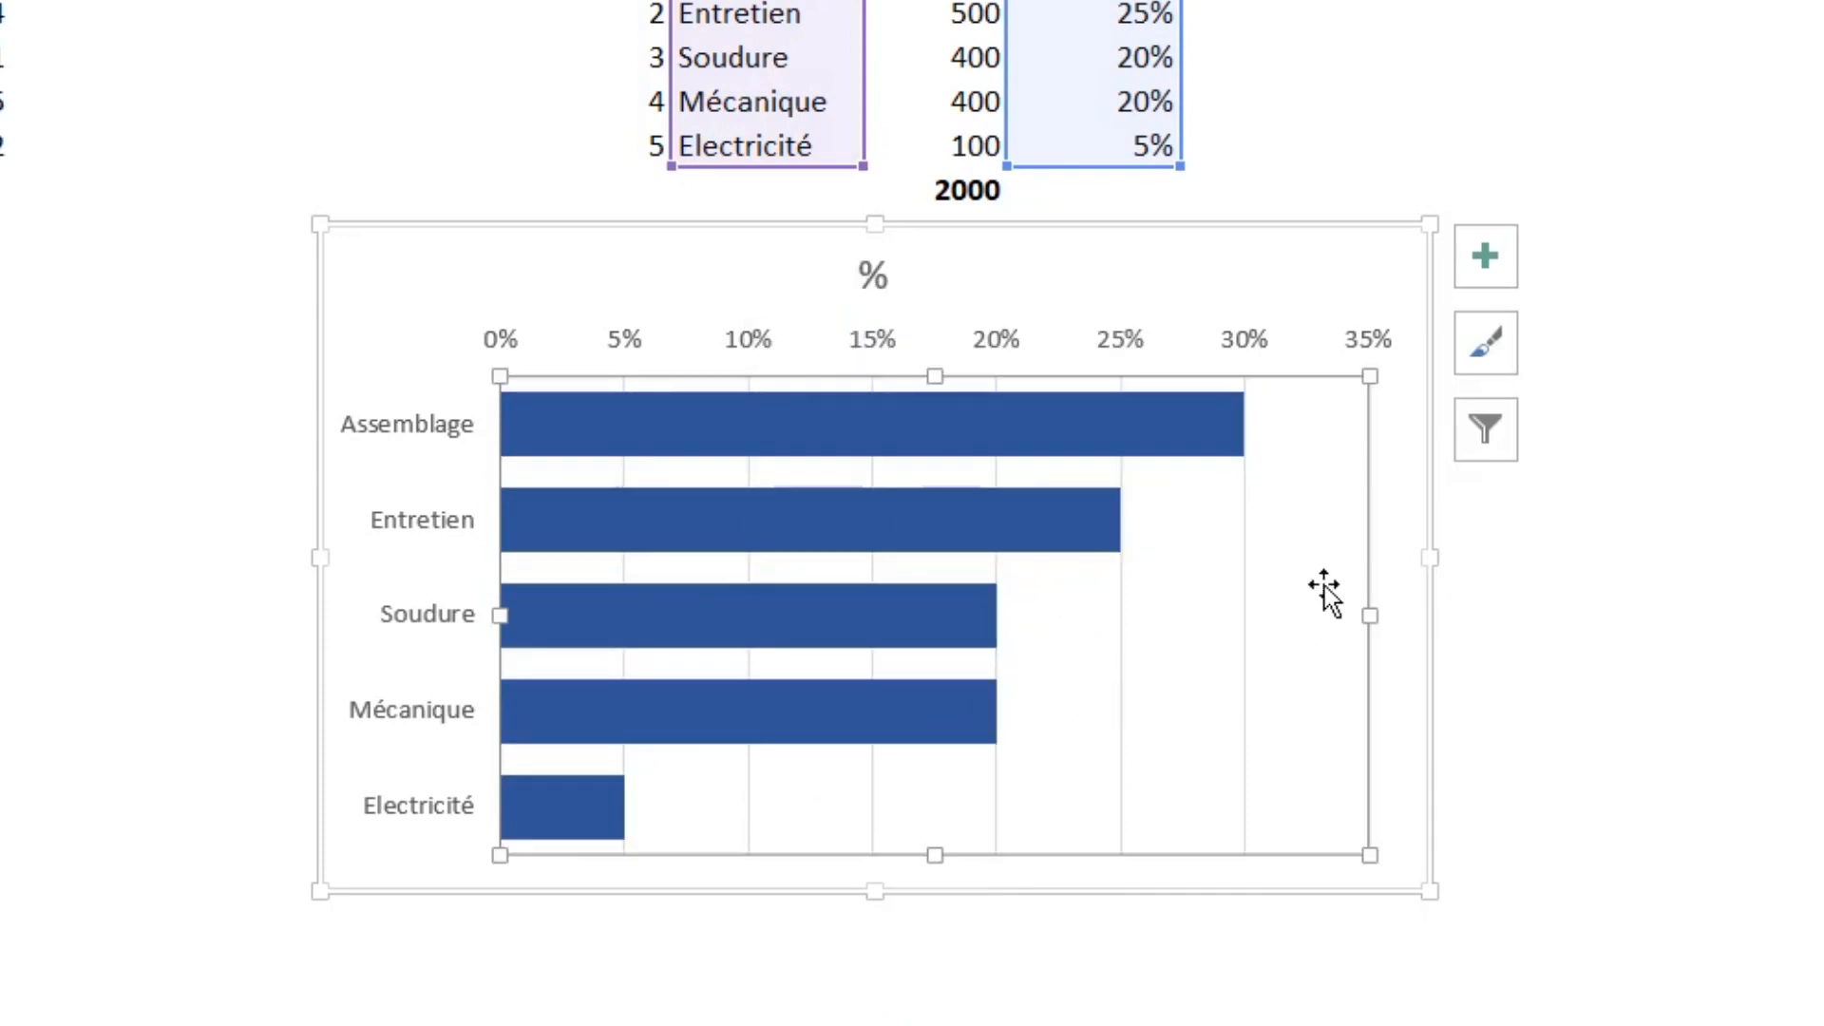
- Add data labels to the bars using the Intérieur base position
left_click(570, 438)
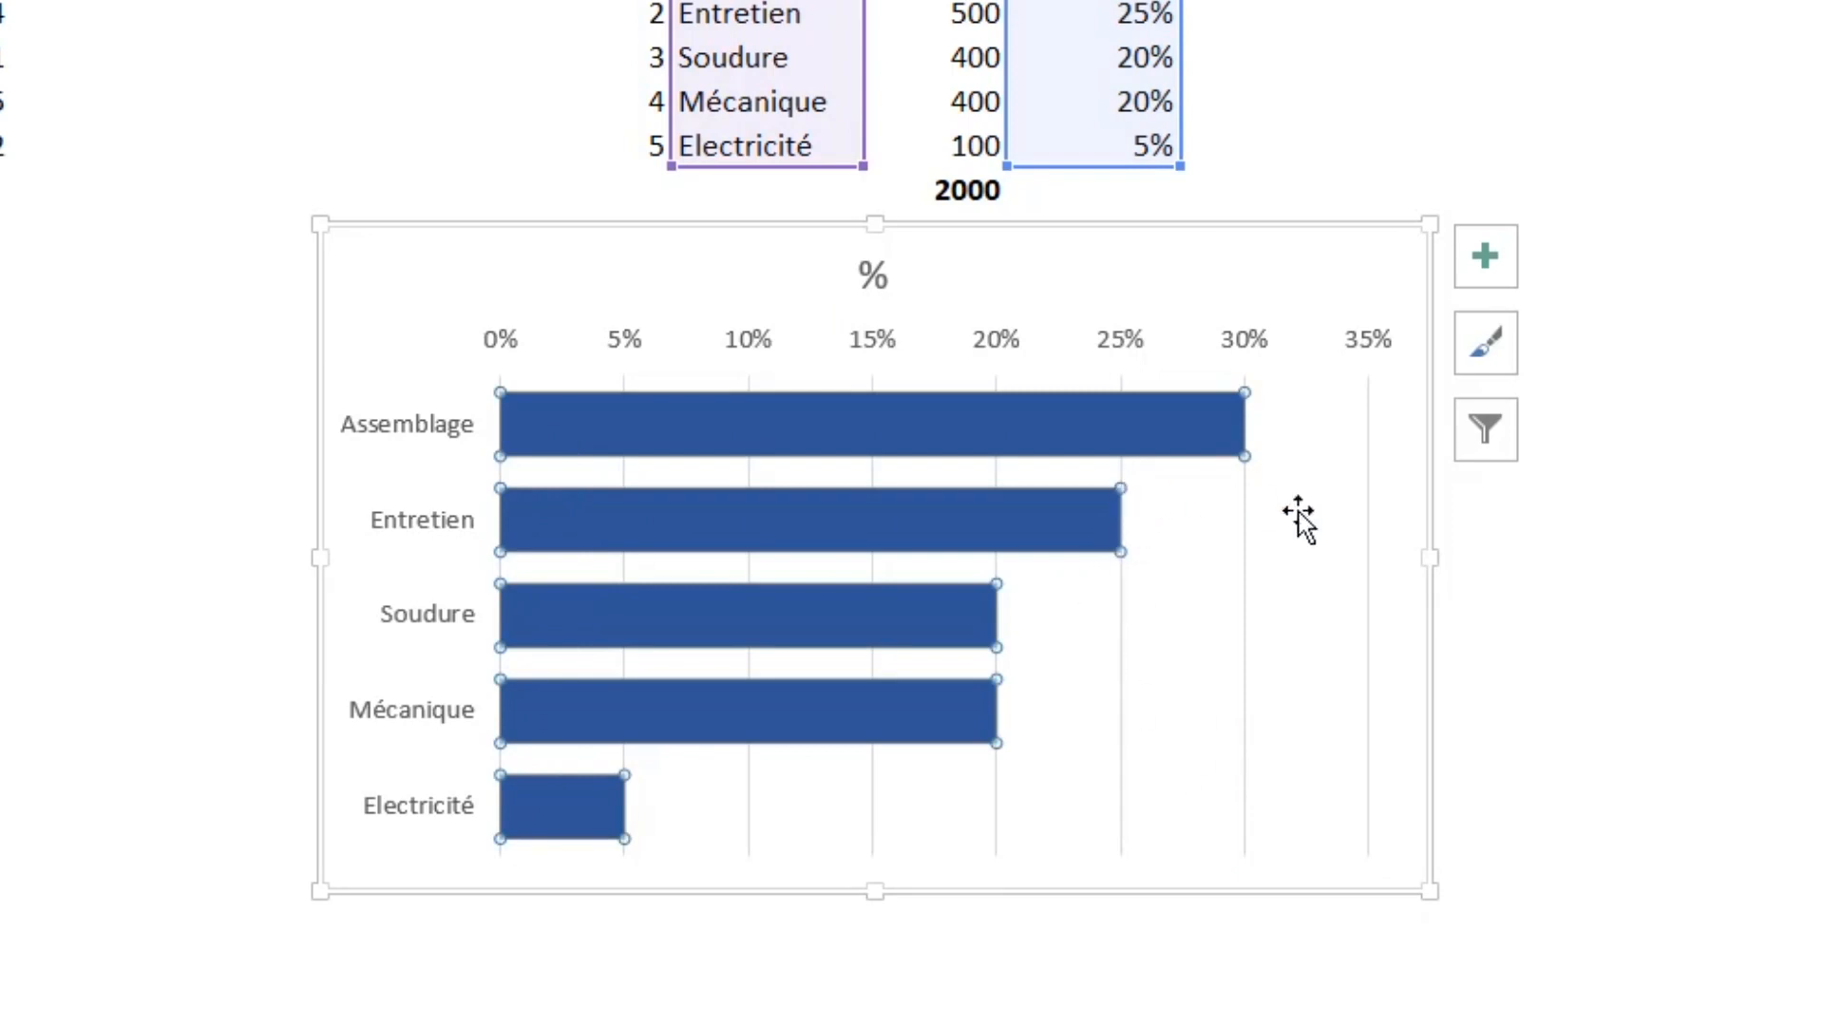
left_click(1356, 665)
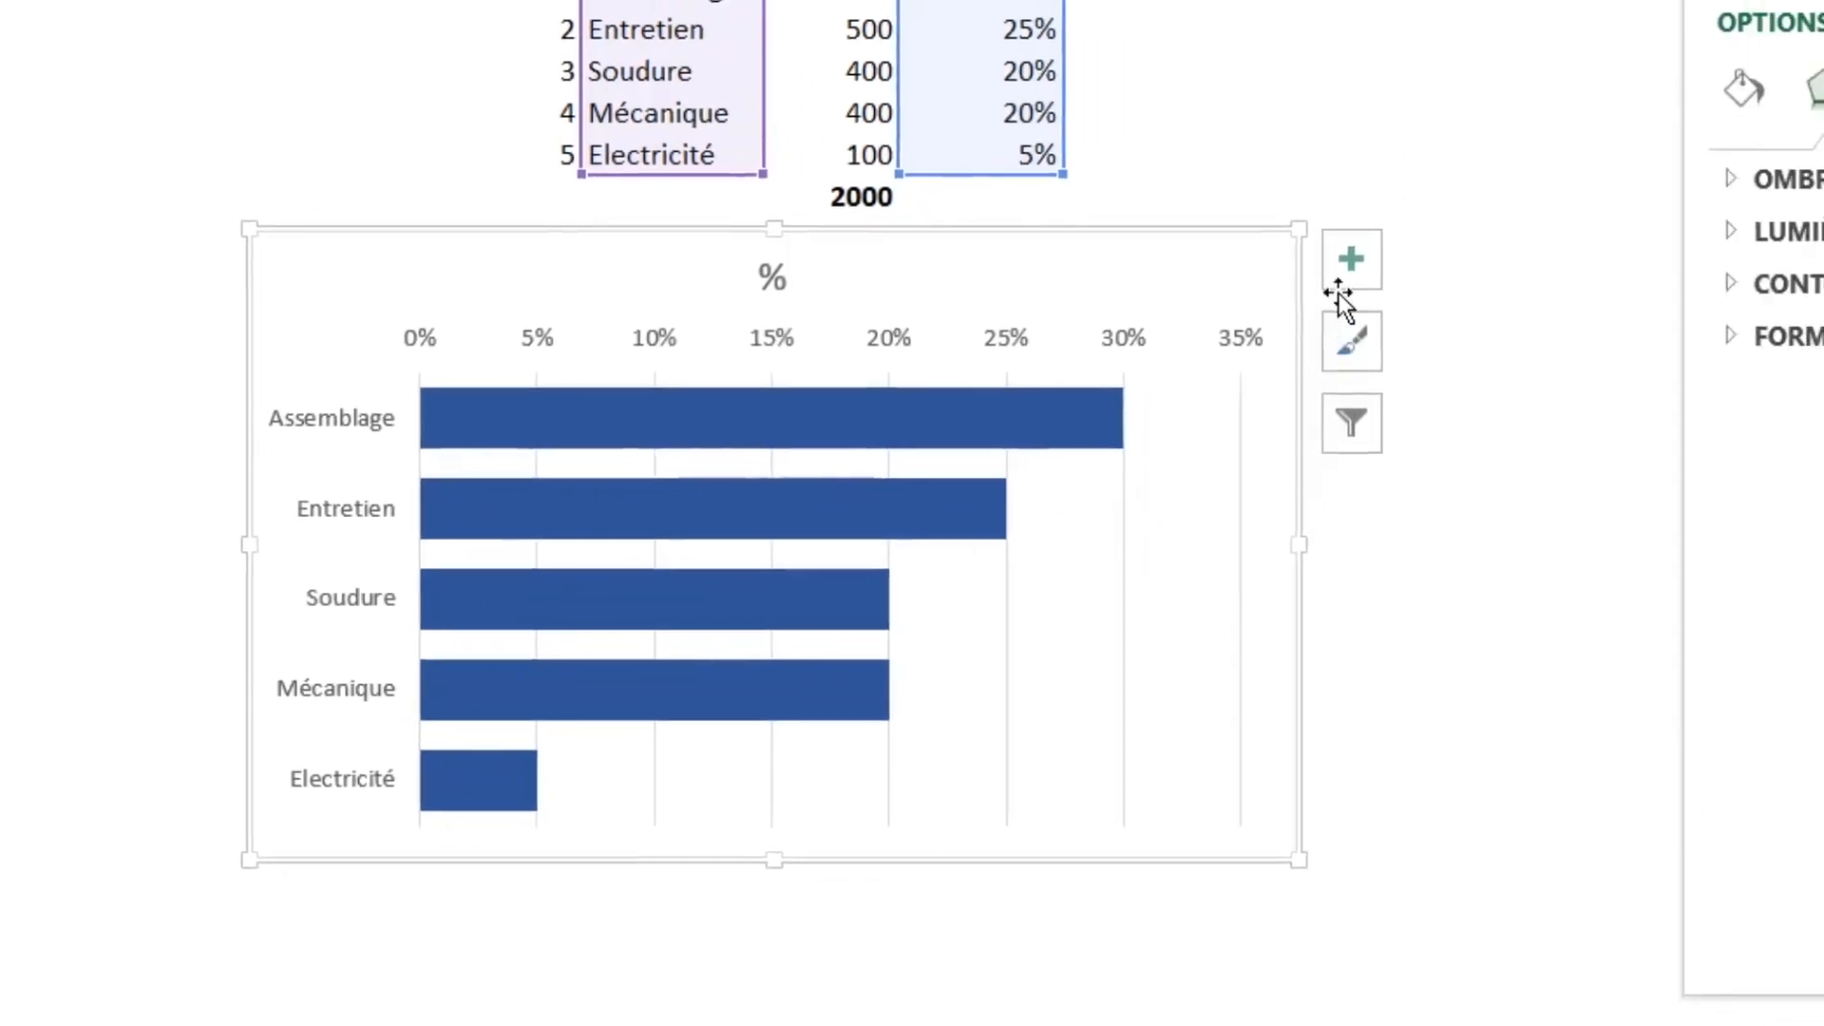
left_click(1484, 255)
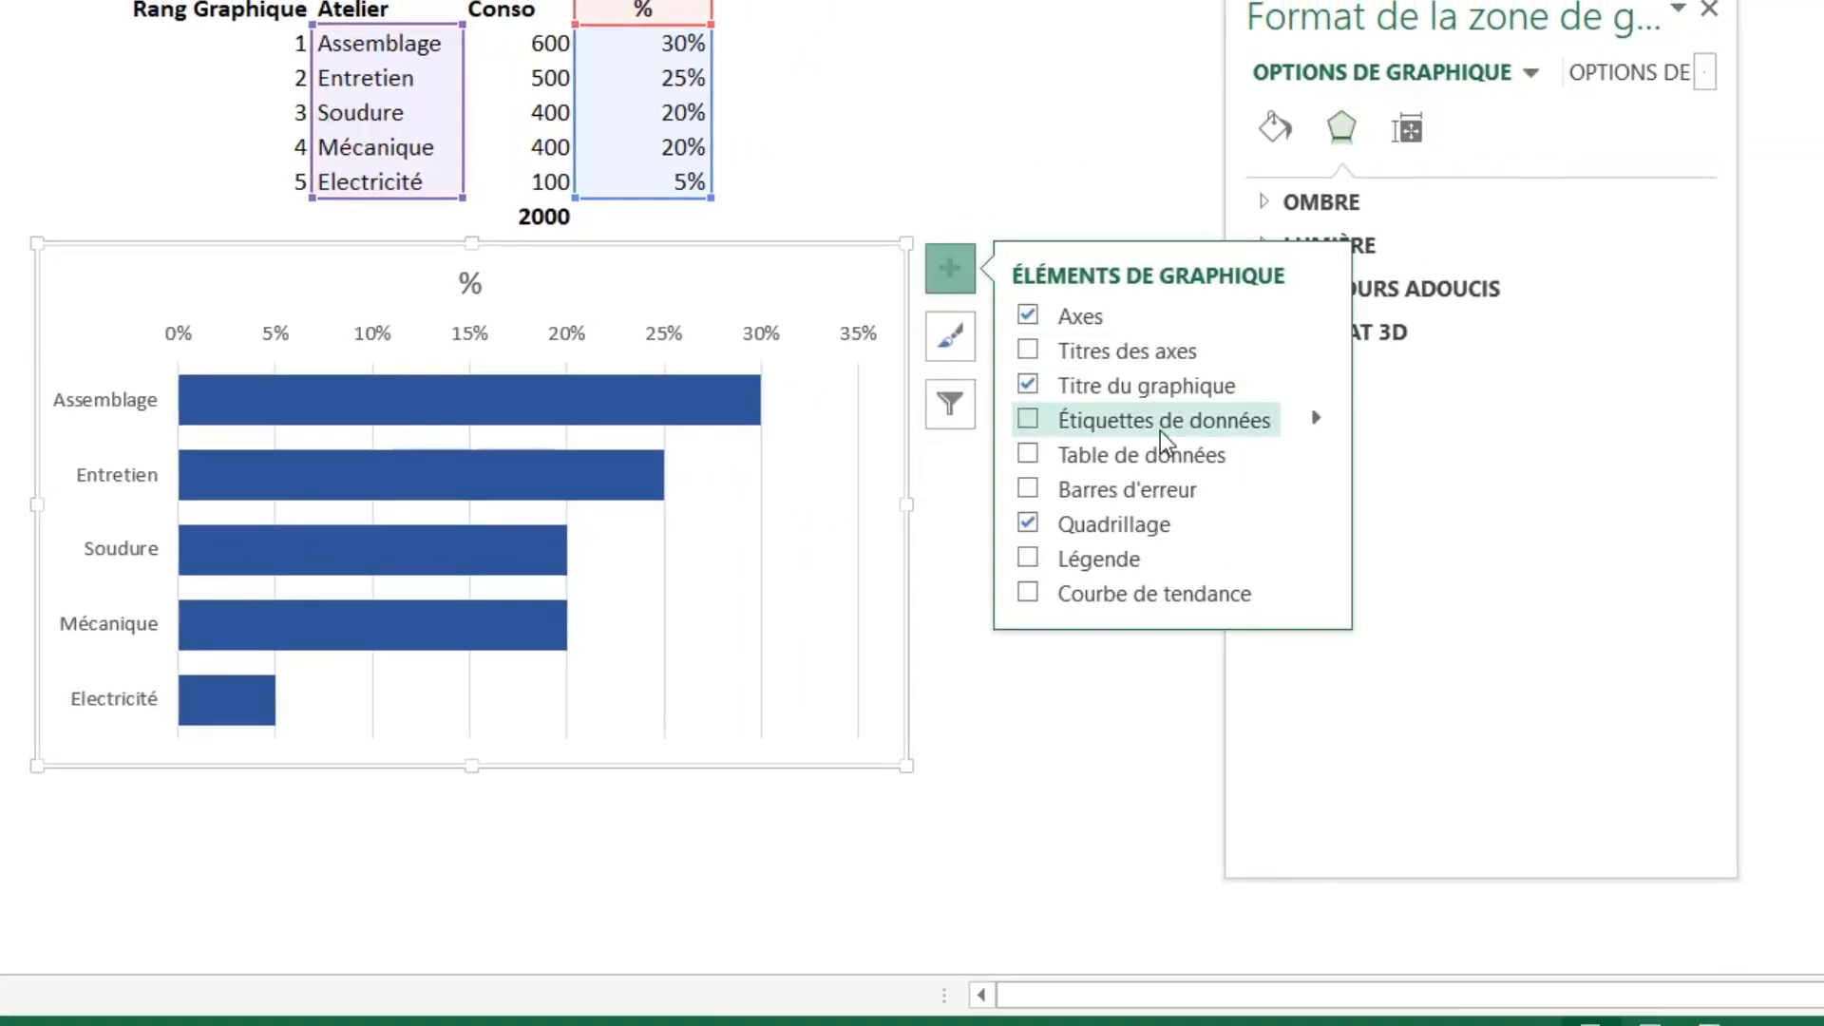
left_click(1317, 419)
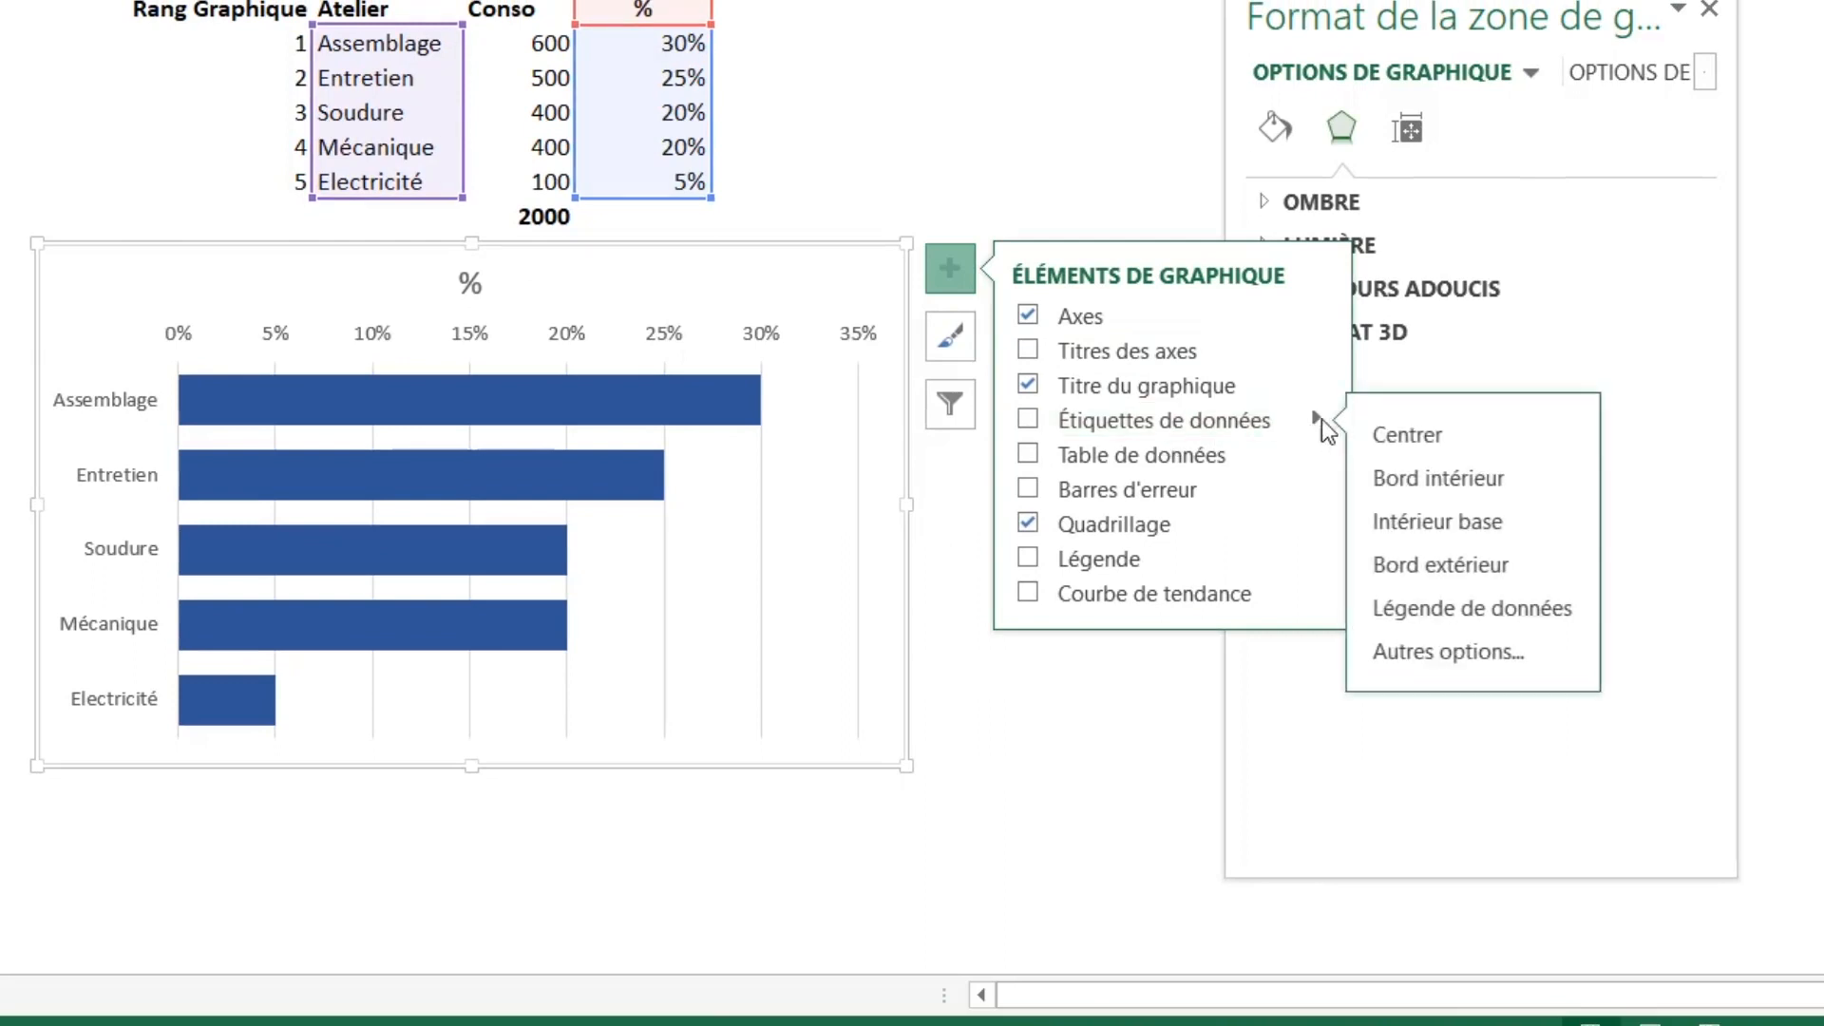
left_click(1440, 520)
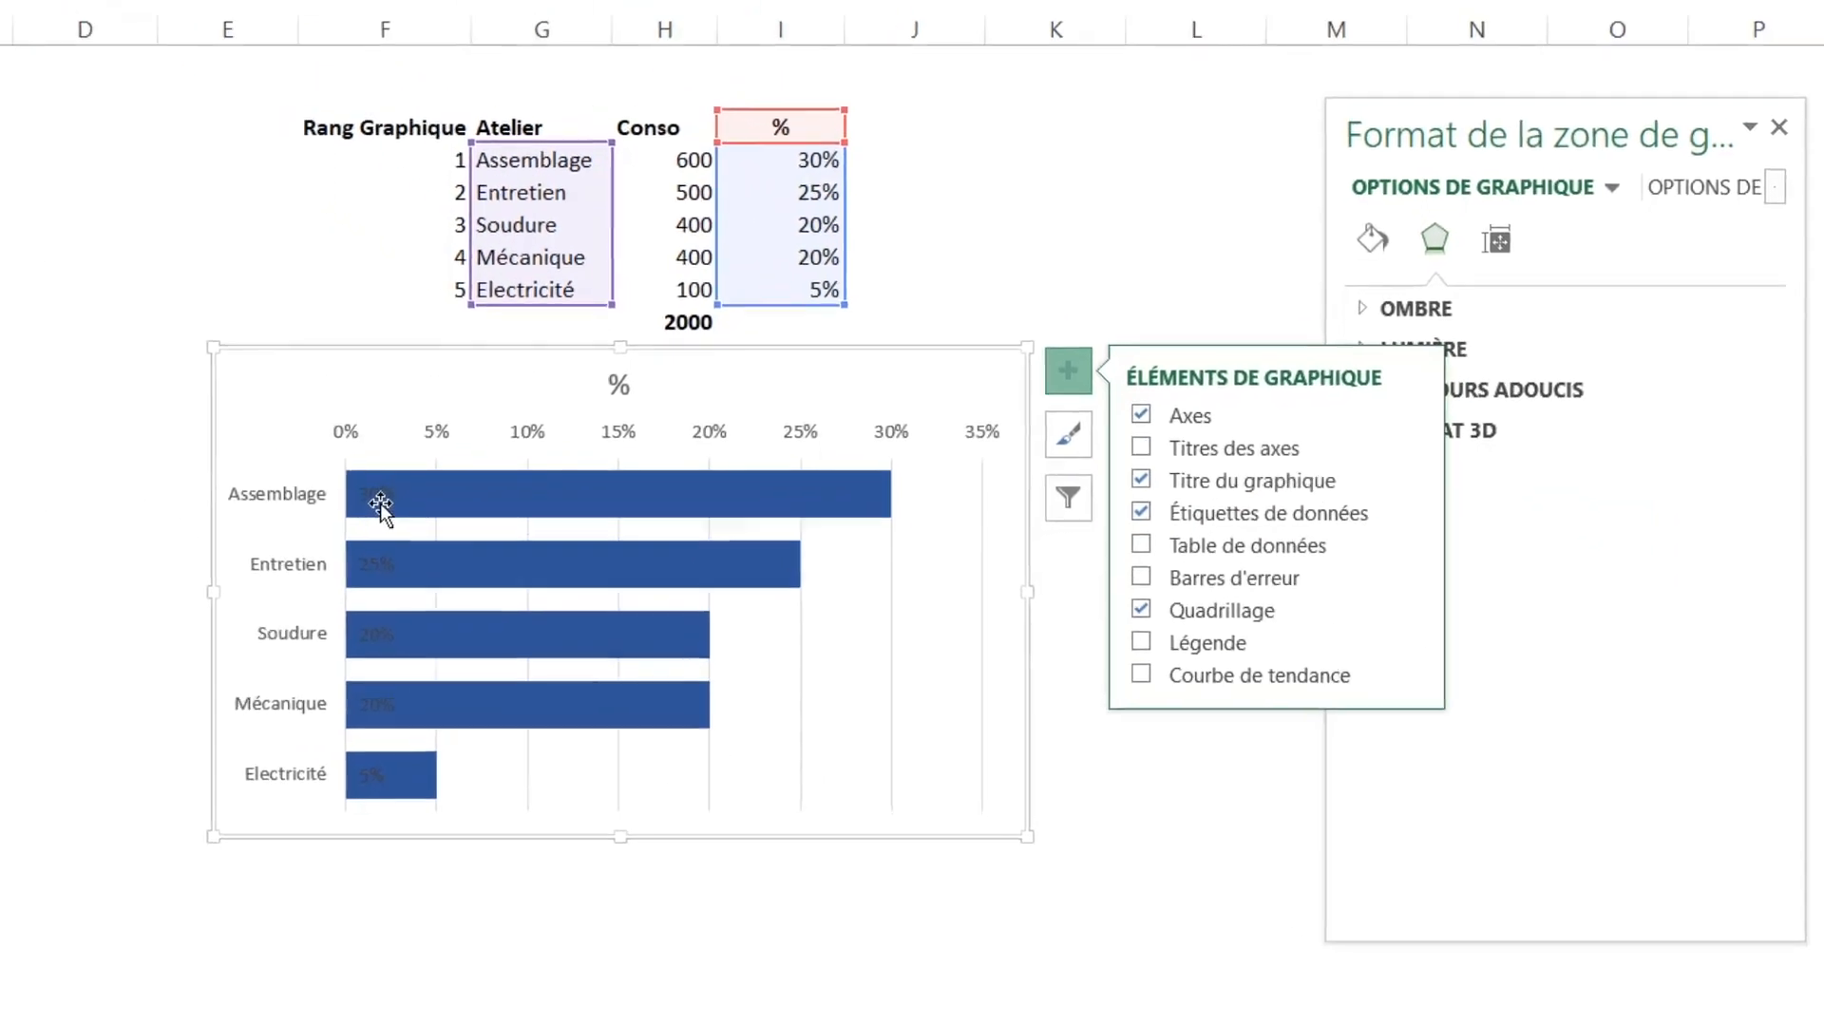
- Set the font colour of the bars' data labels to white
left_click(207, 403)
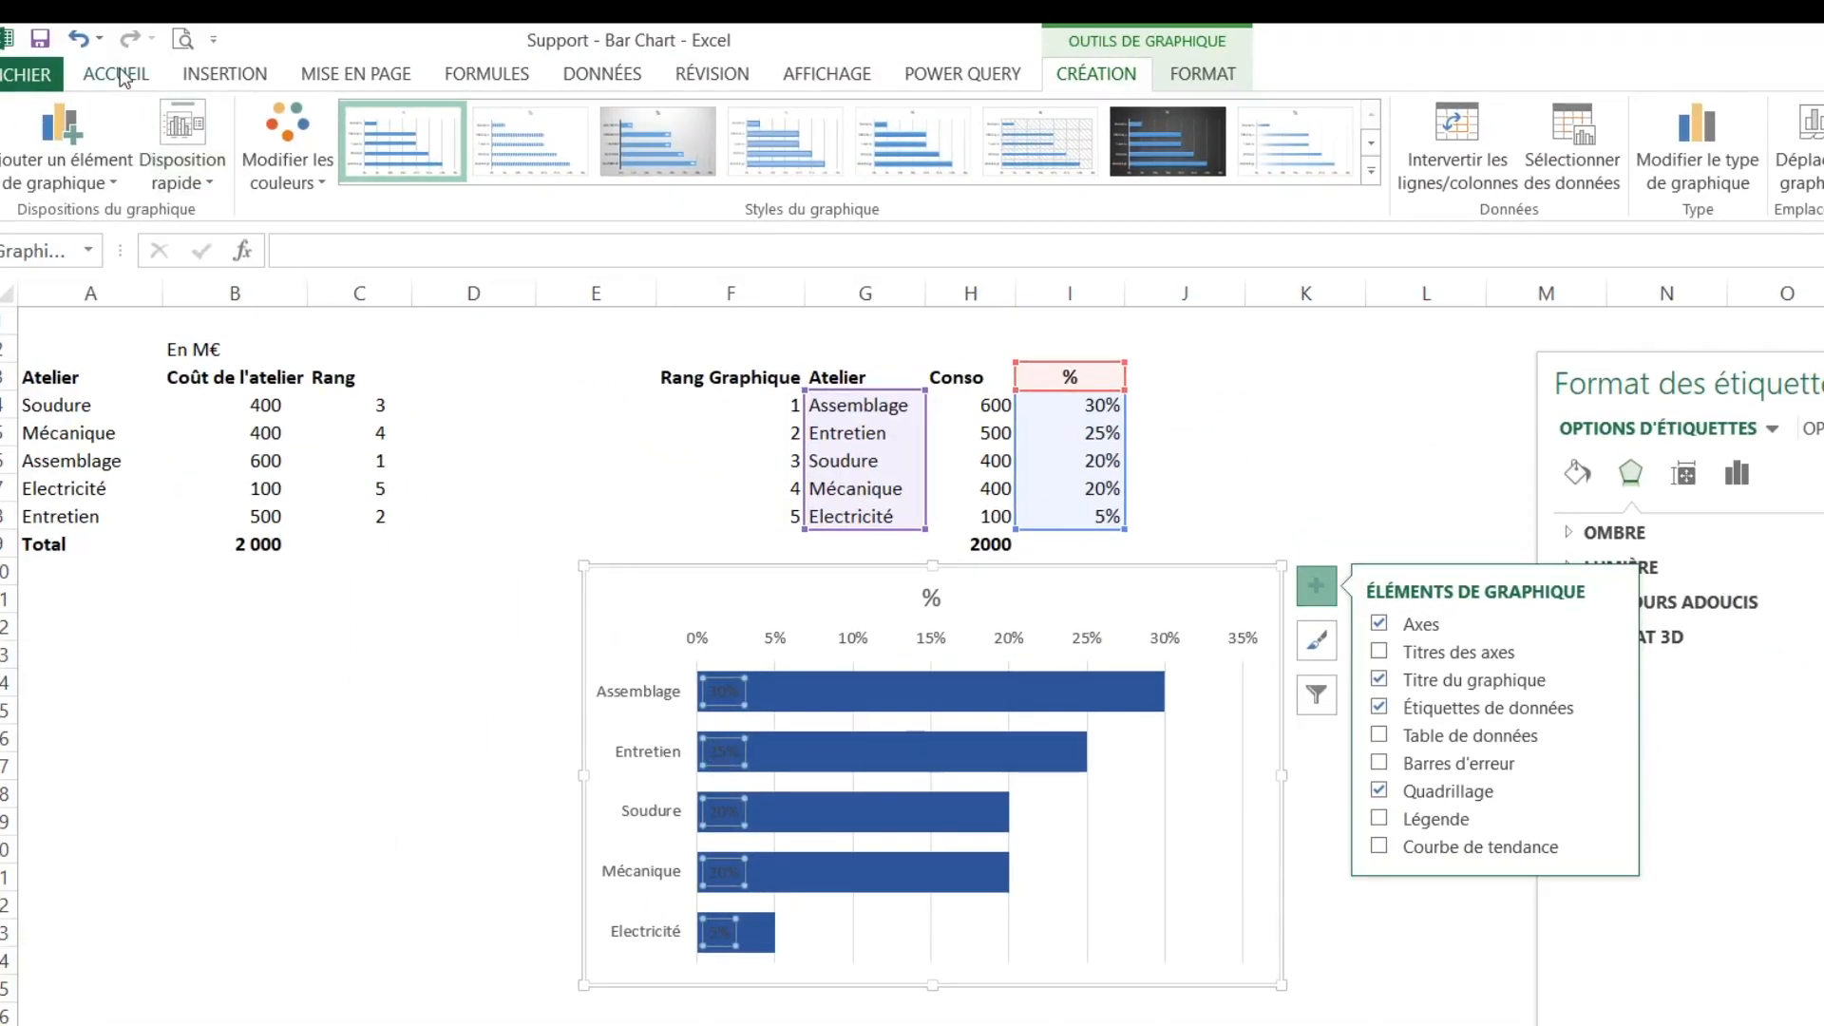
left_click(117, 73)
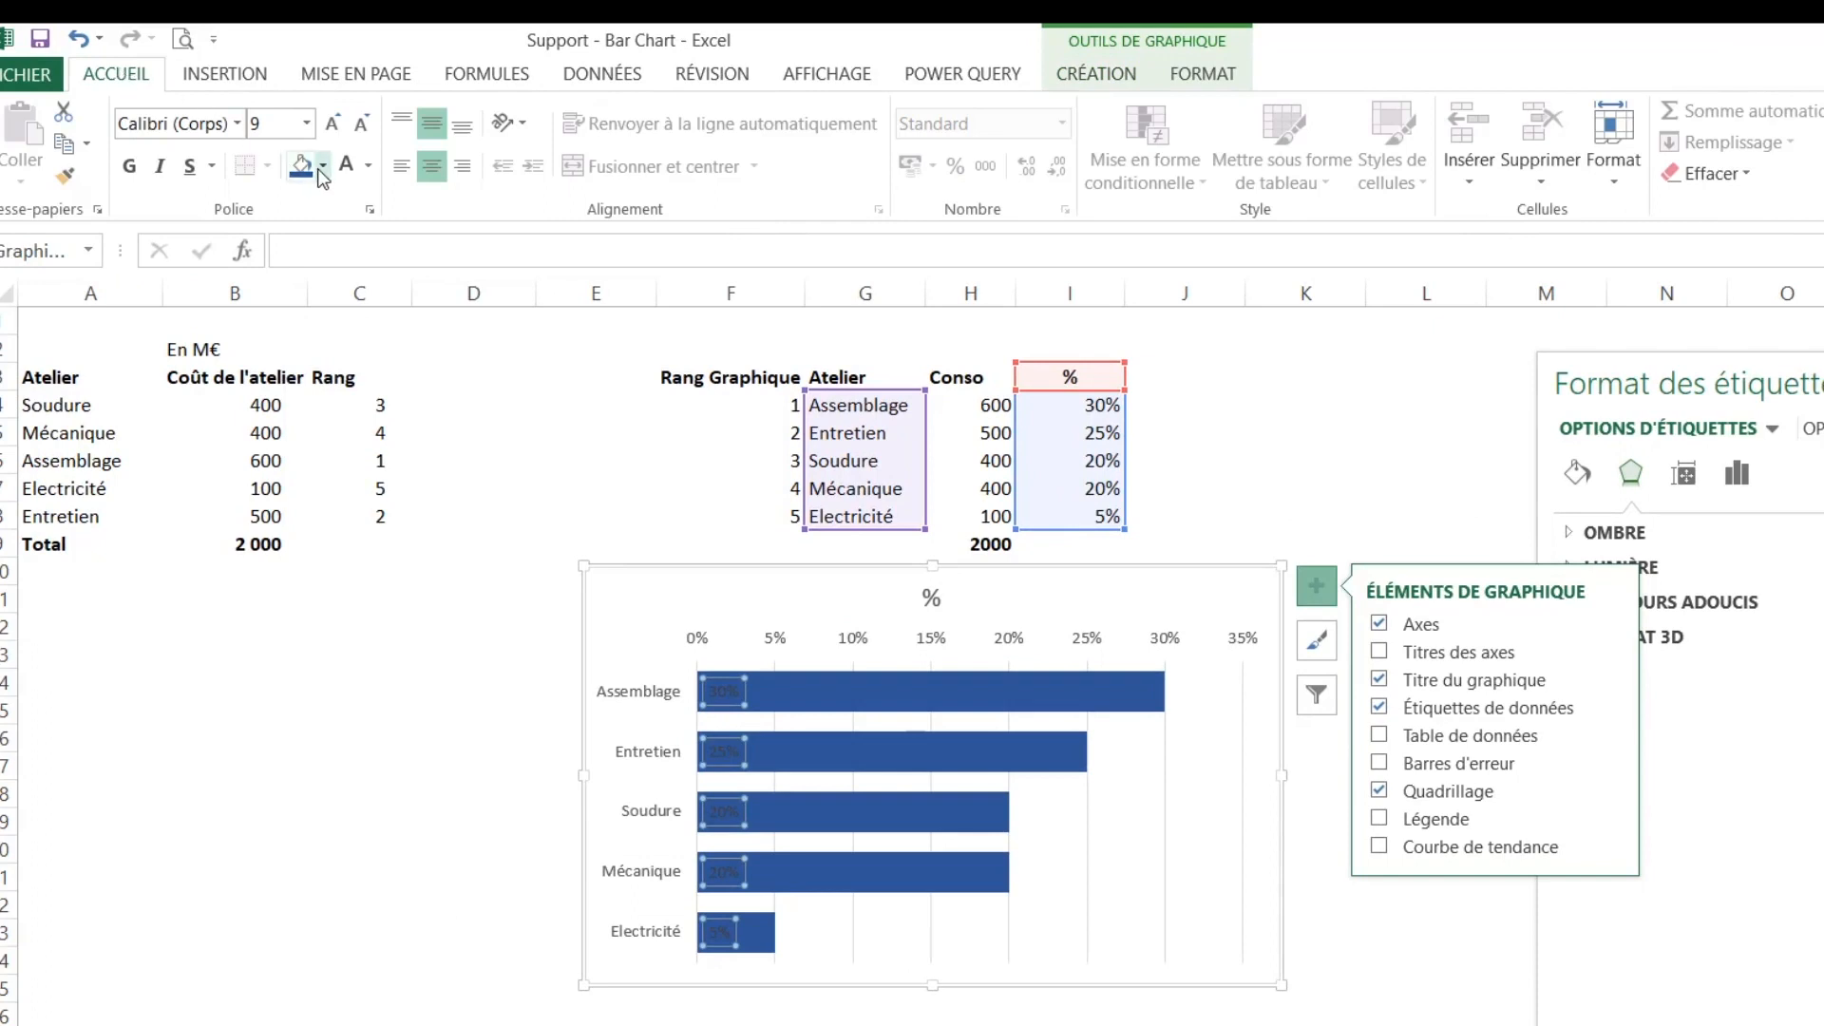
left_click(369, 171)
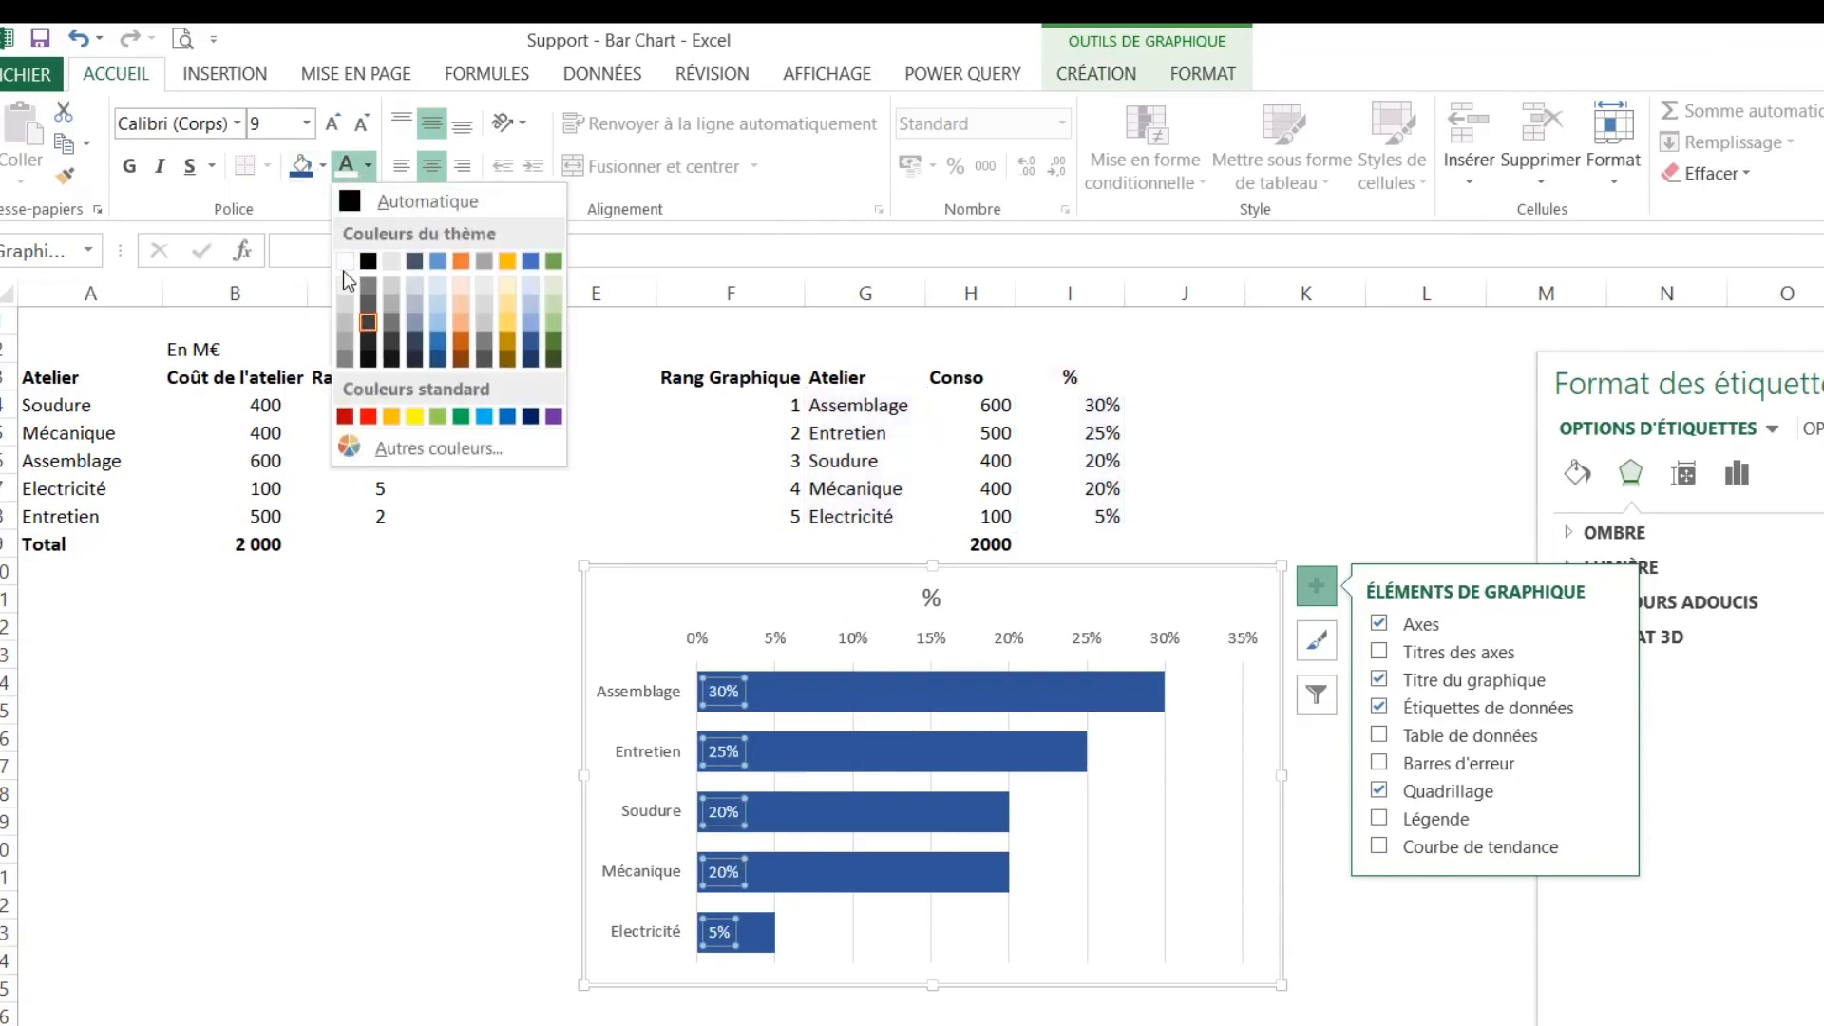
left_click(344, 256)
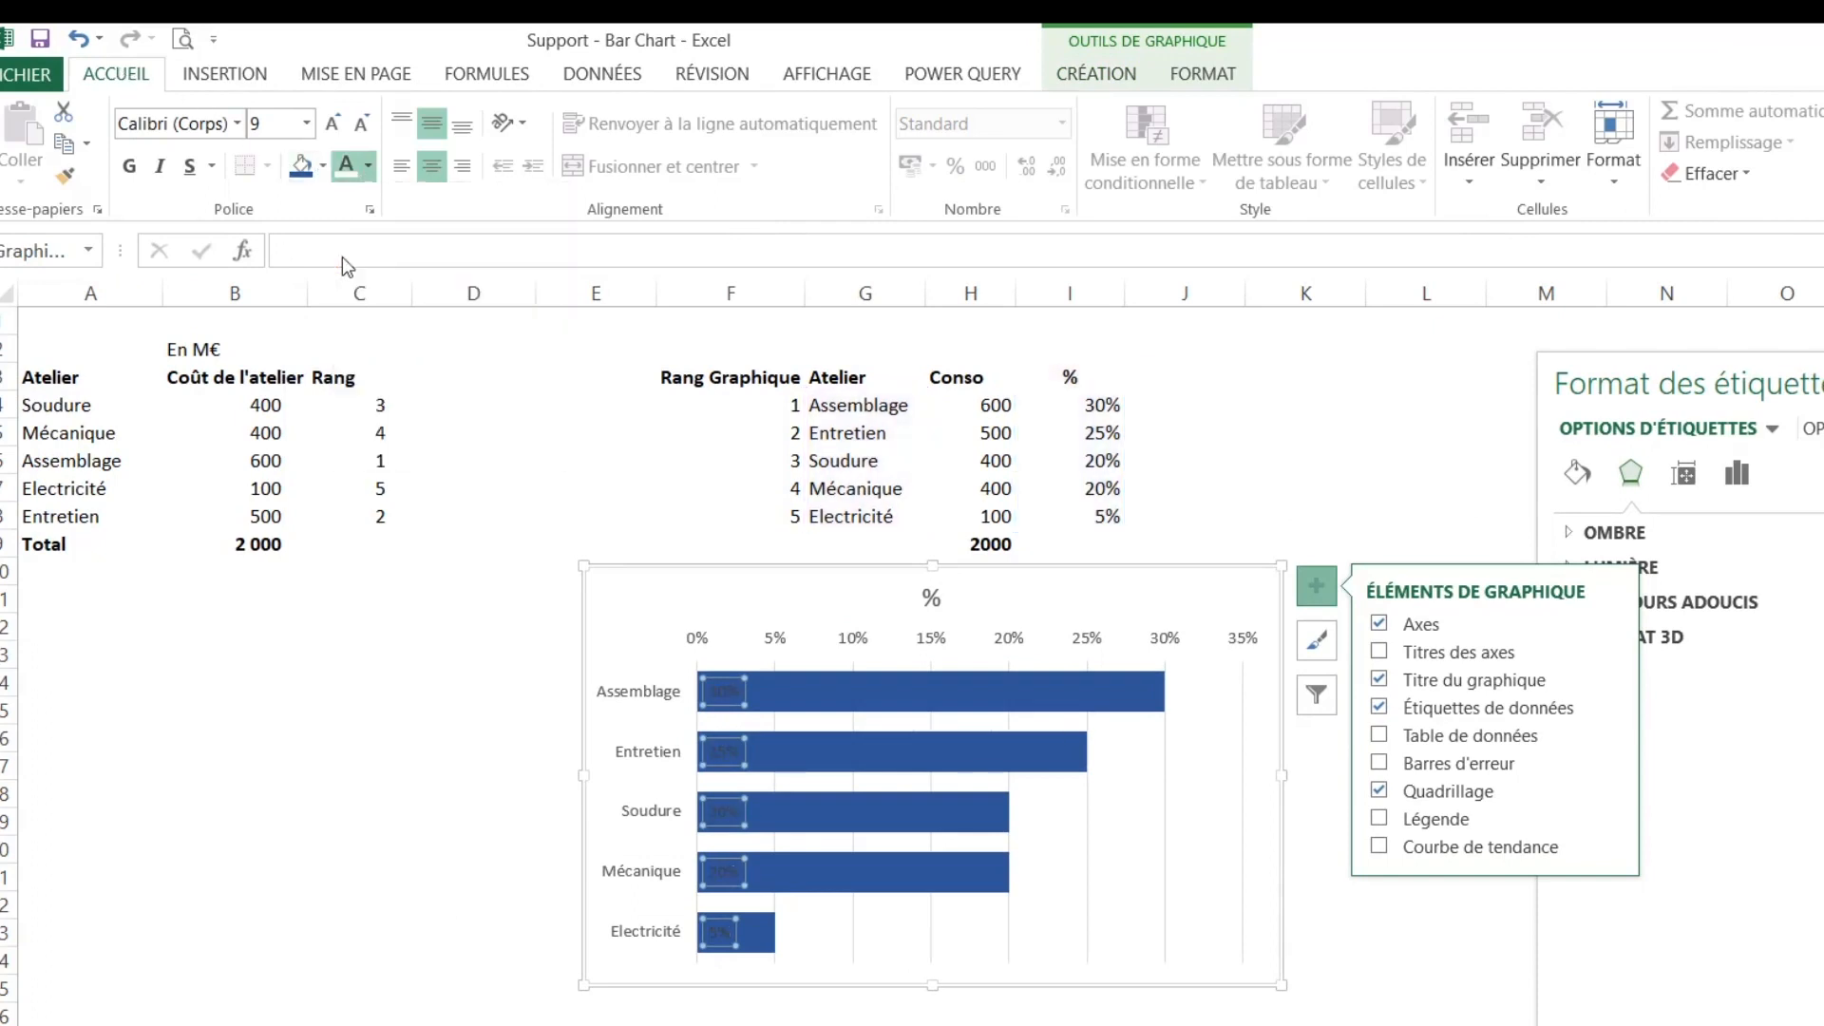
left_click(1129, 950)
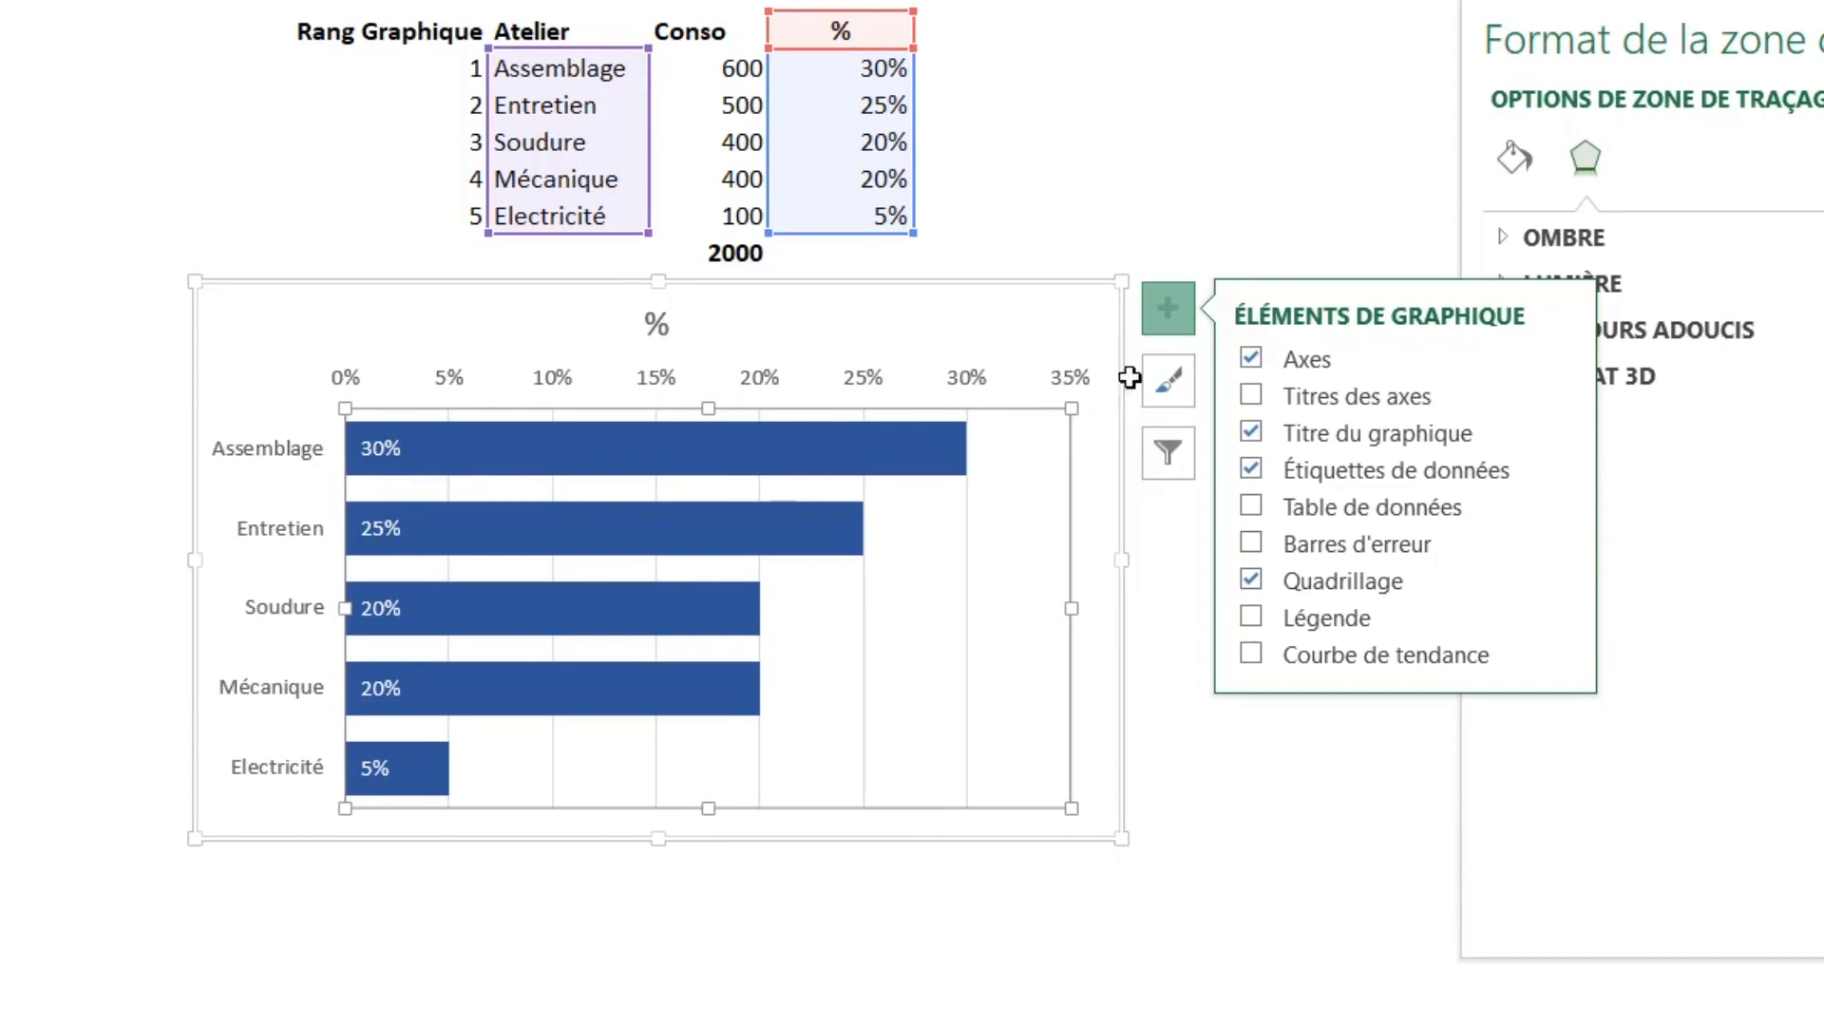
- Link only the Assemblage bar's data label to its Conso cell with the formula ='Bar Chart'!$H$4
left_click(383, 456)
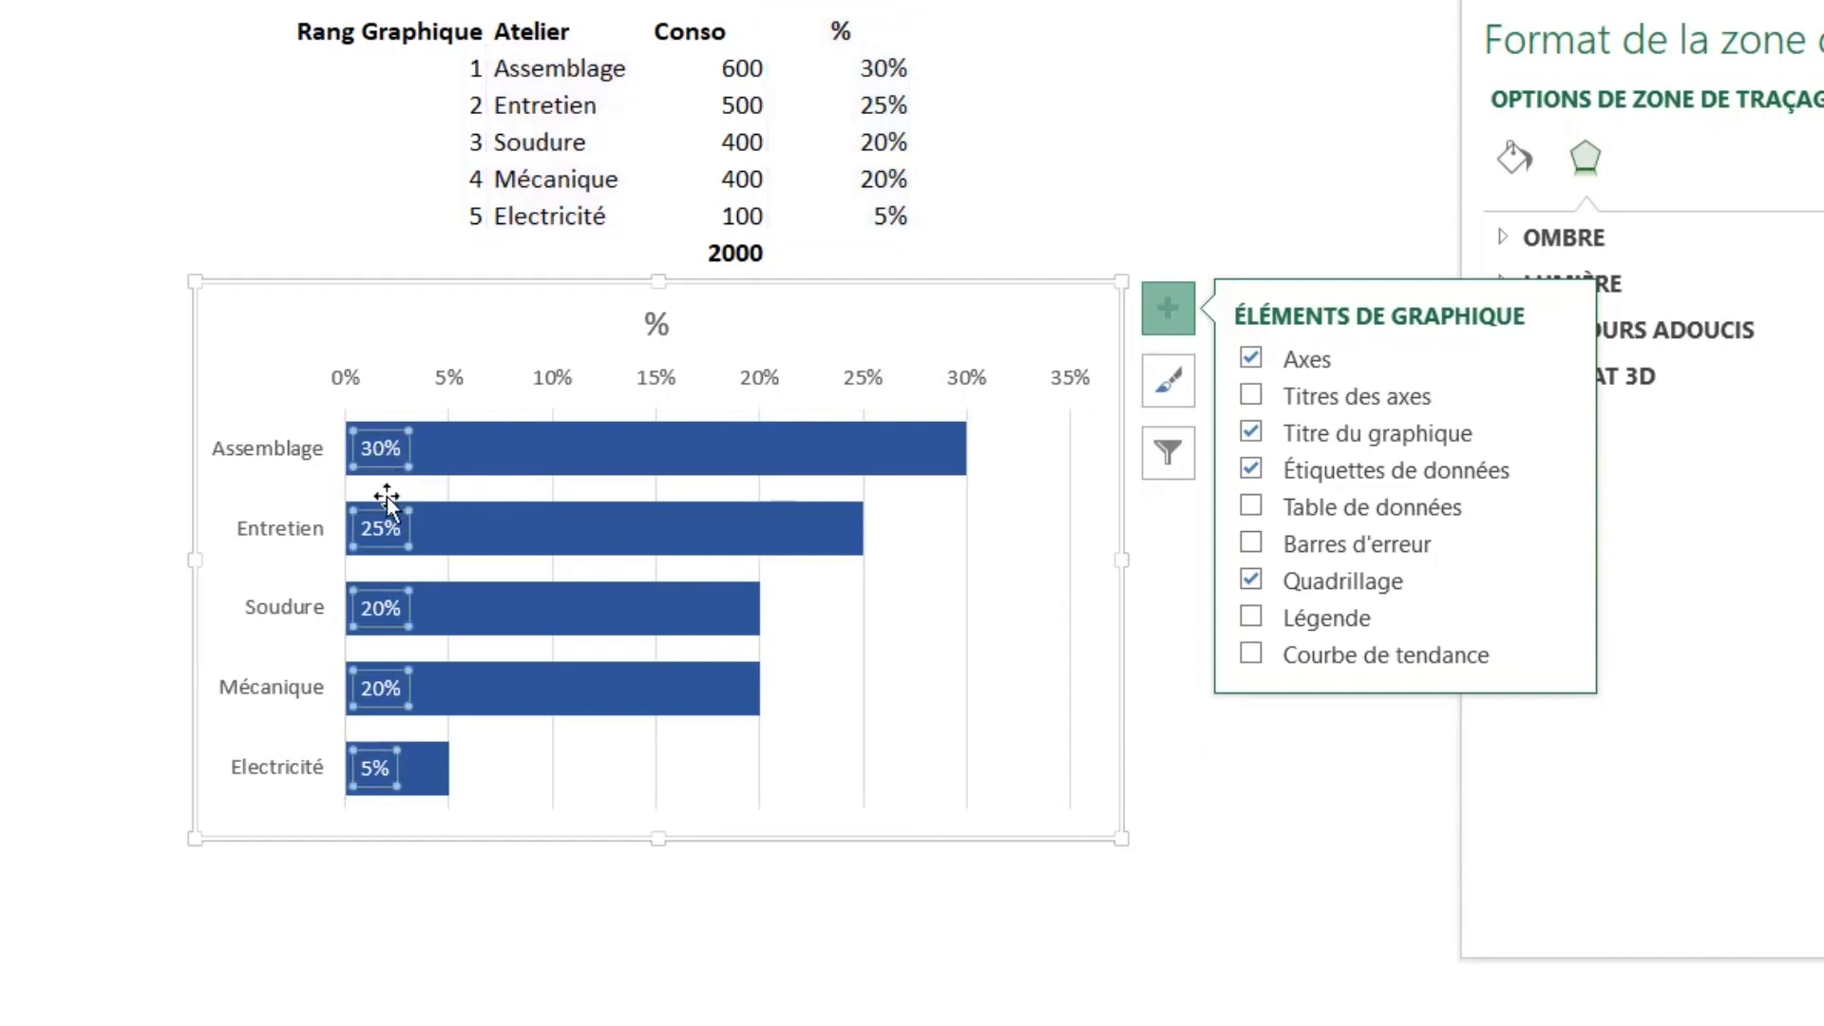
left_click(383, 449)
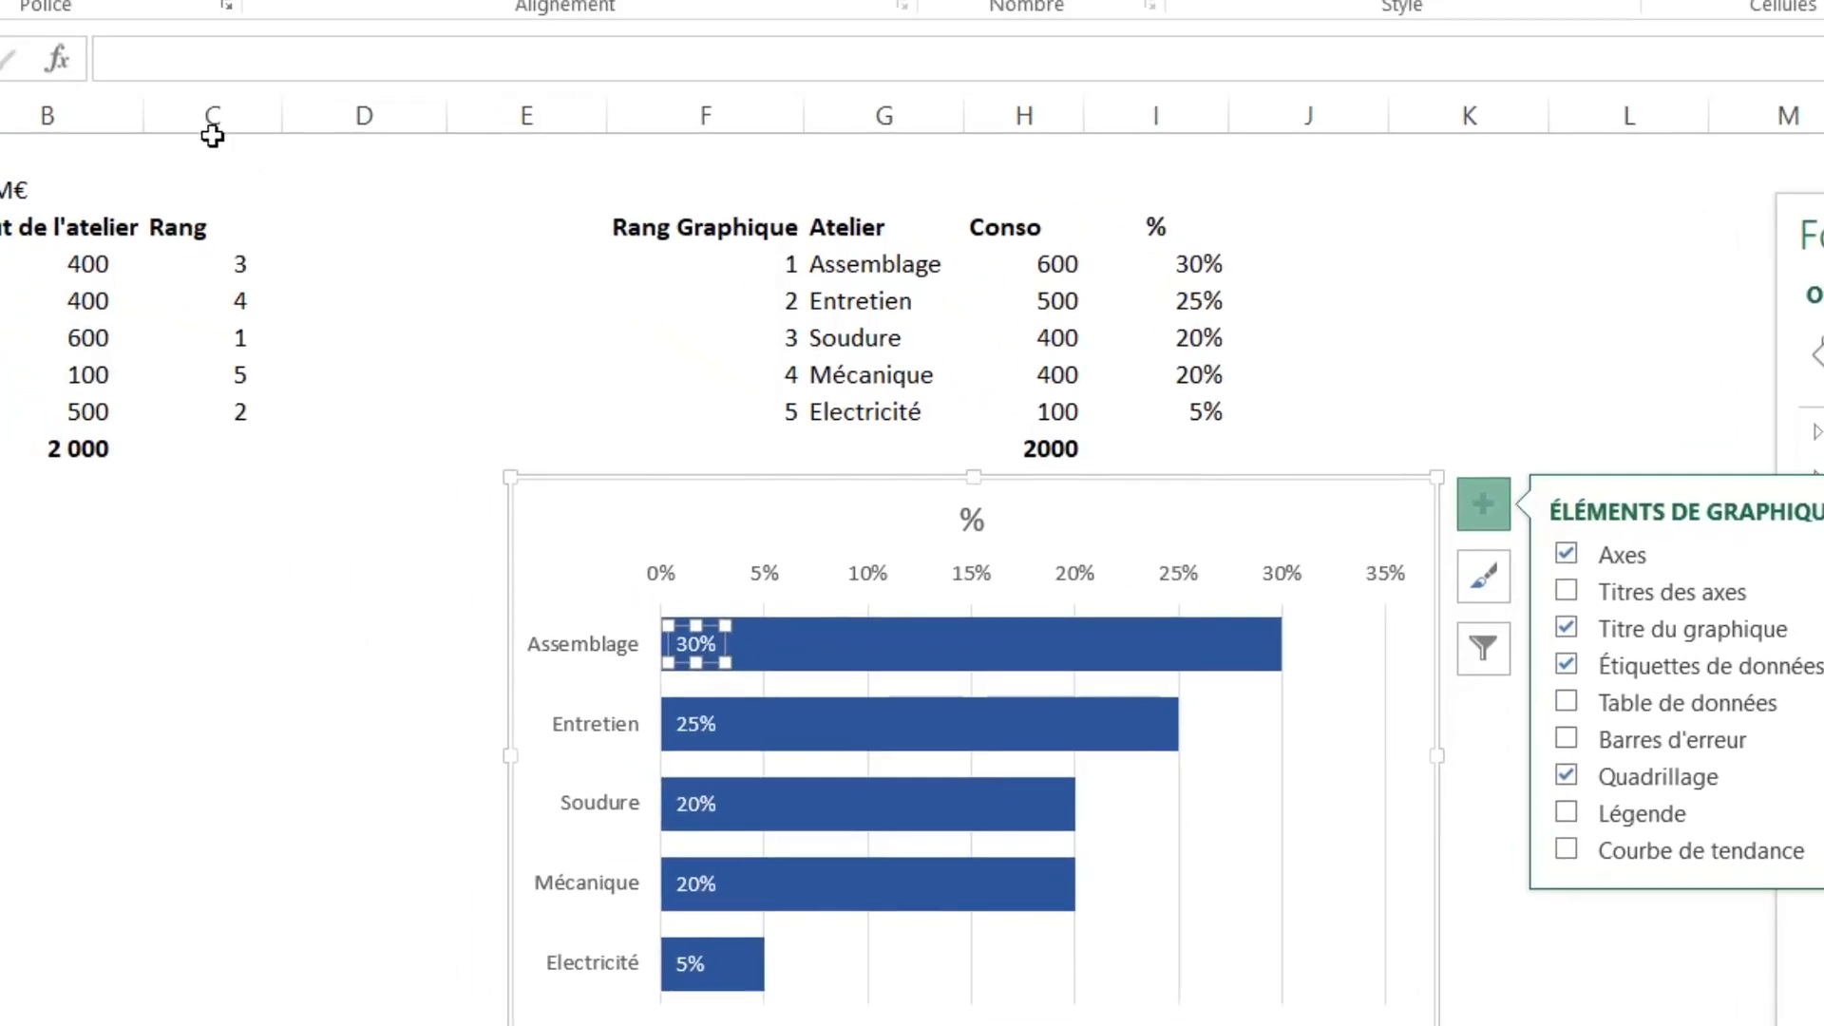
left_click(164, 56)
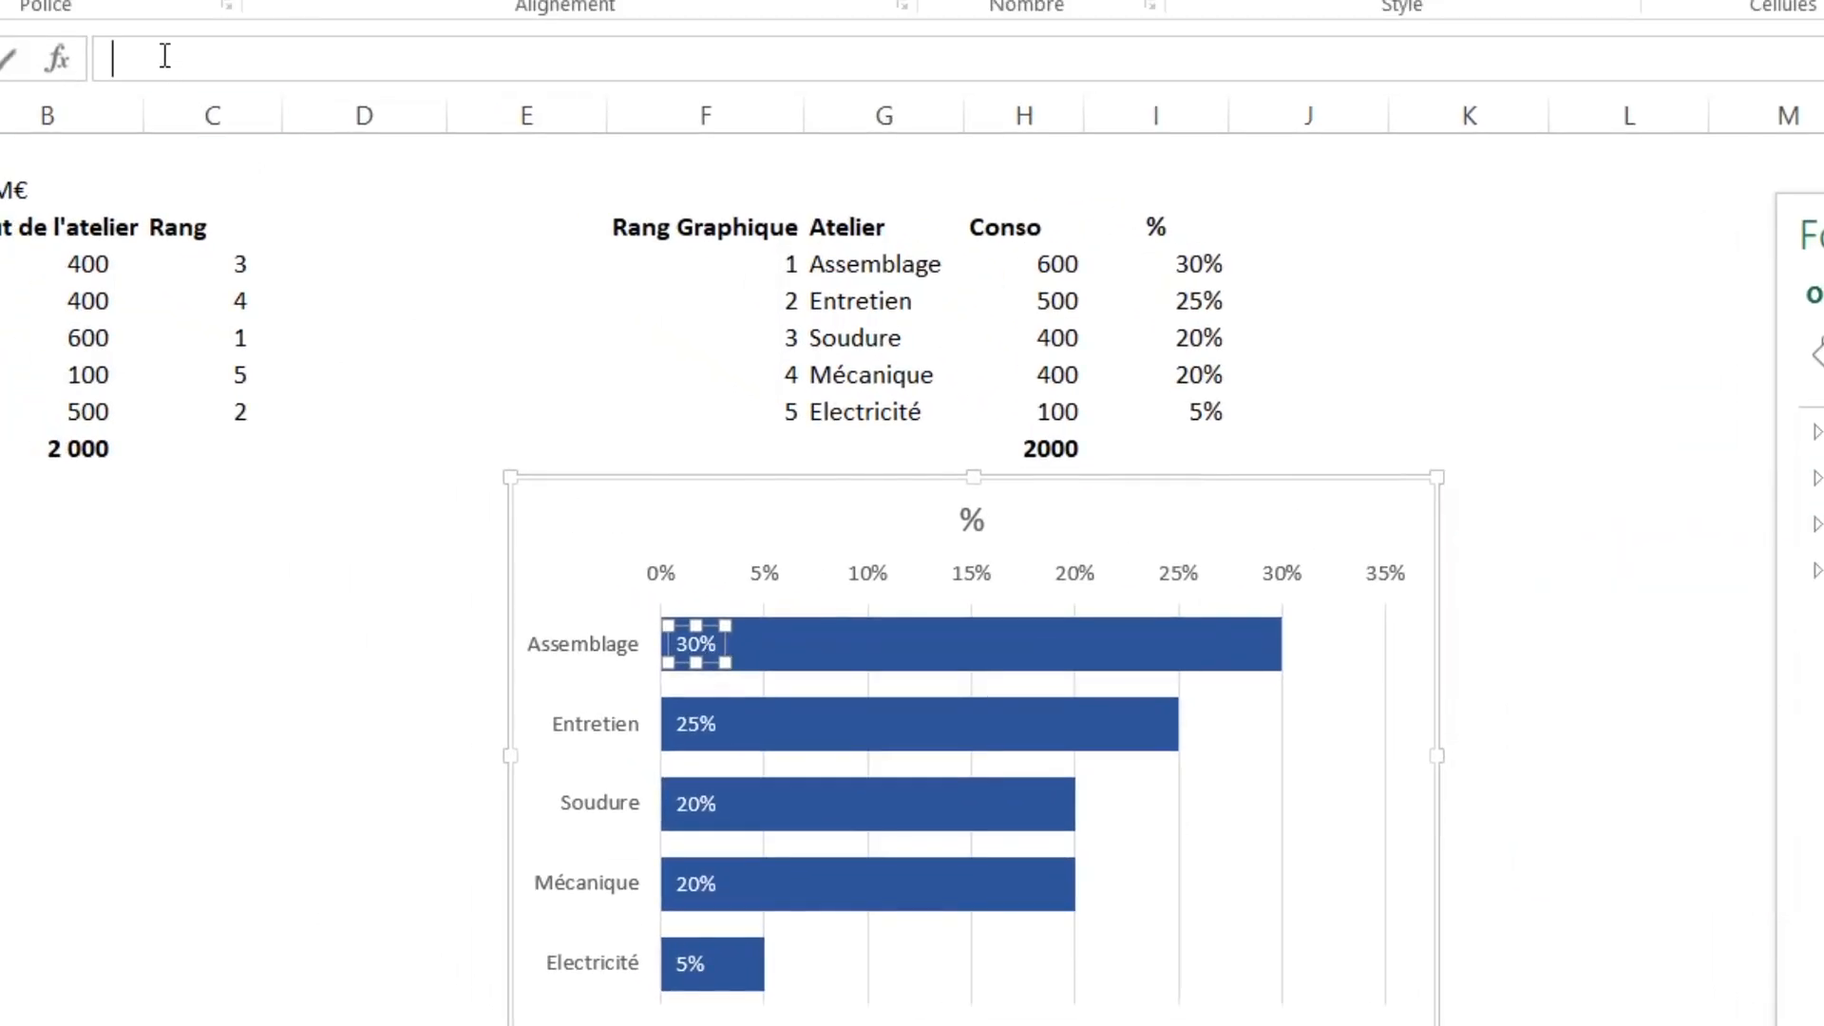
type("=")
left_click(1048, 273)
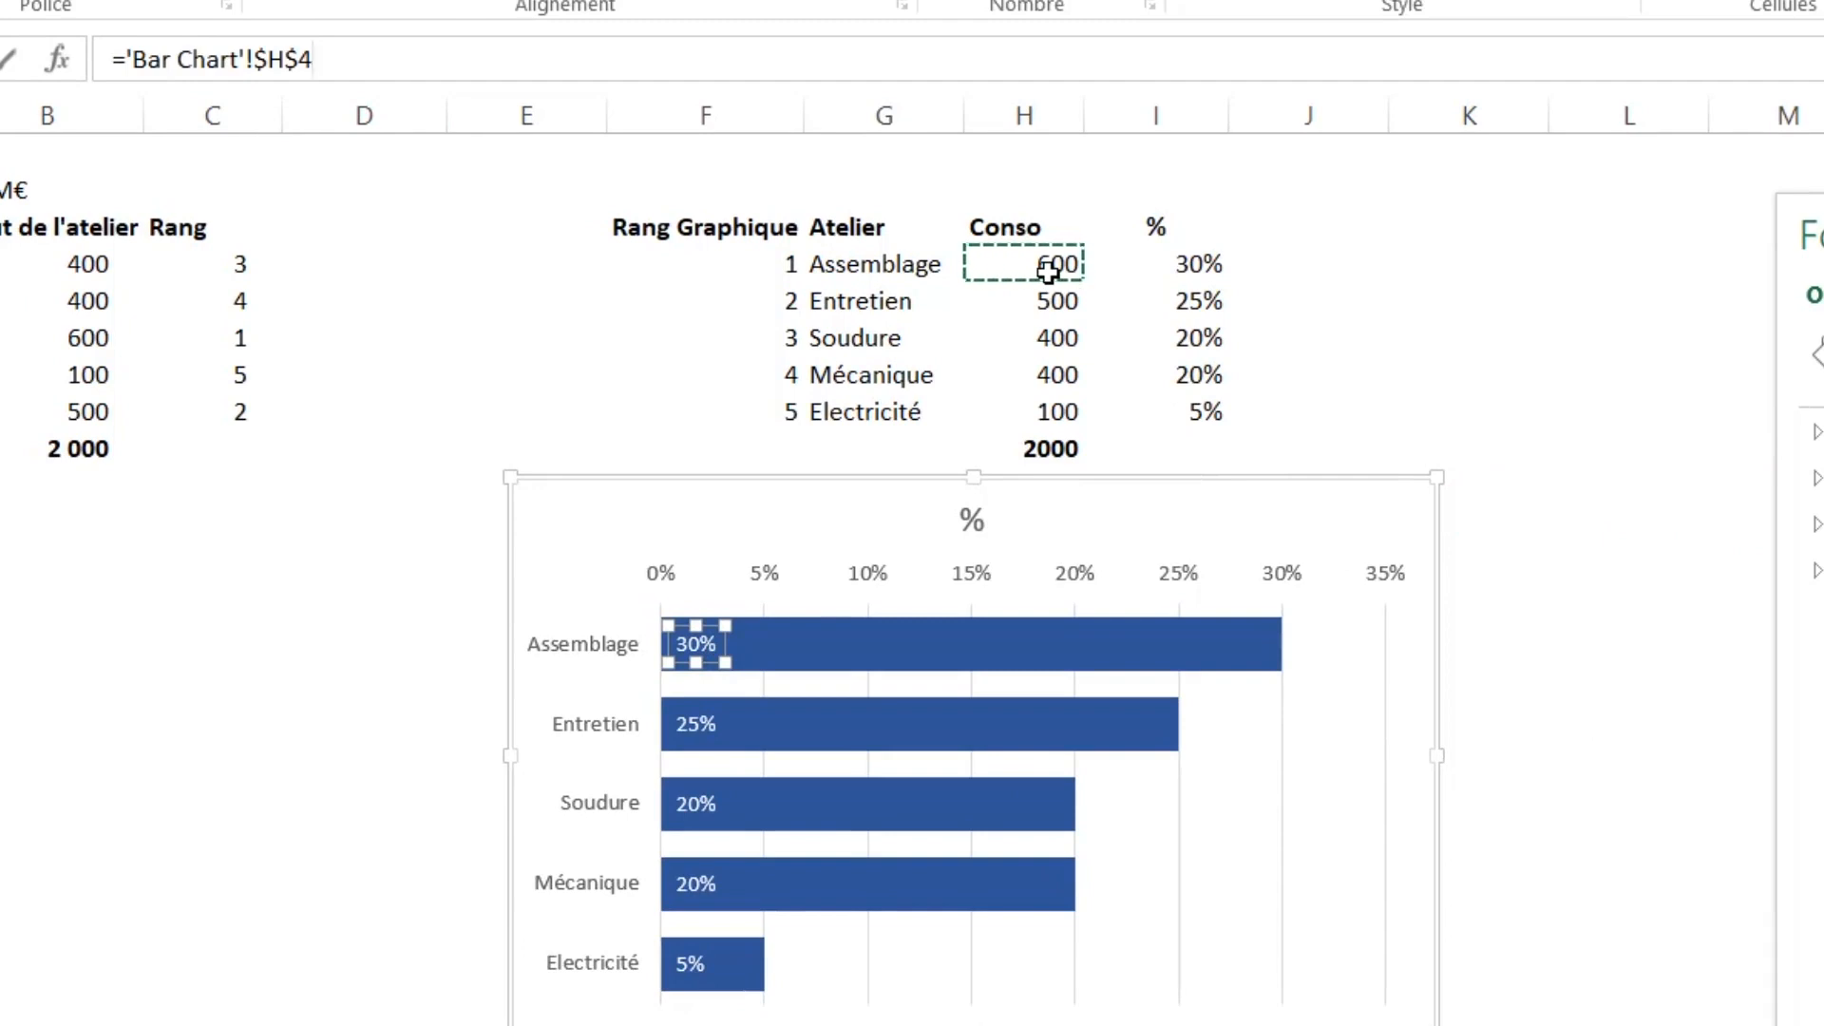
key("Return")
- Link only the Entretien bar's data label to its Conso cell with the formula ='Bar Chart'!$H$5
left_click(703, 725)
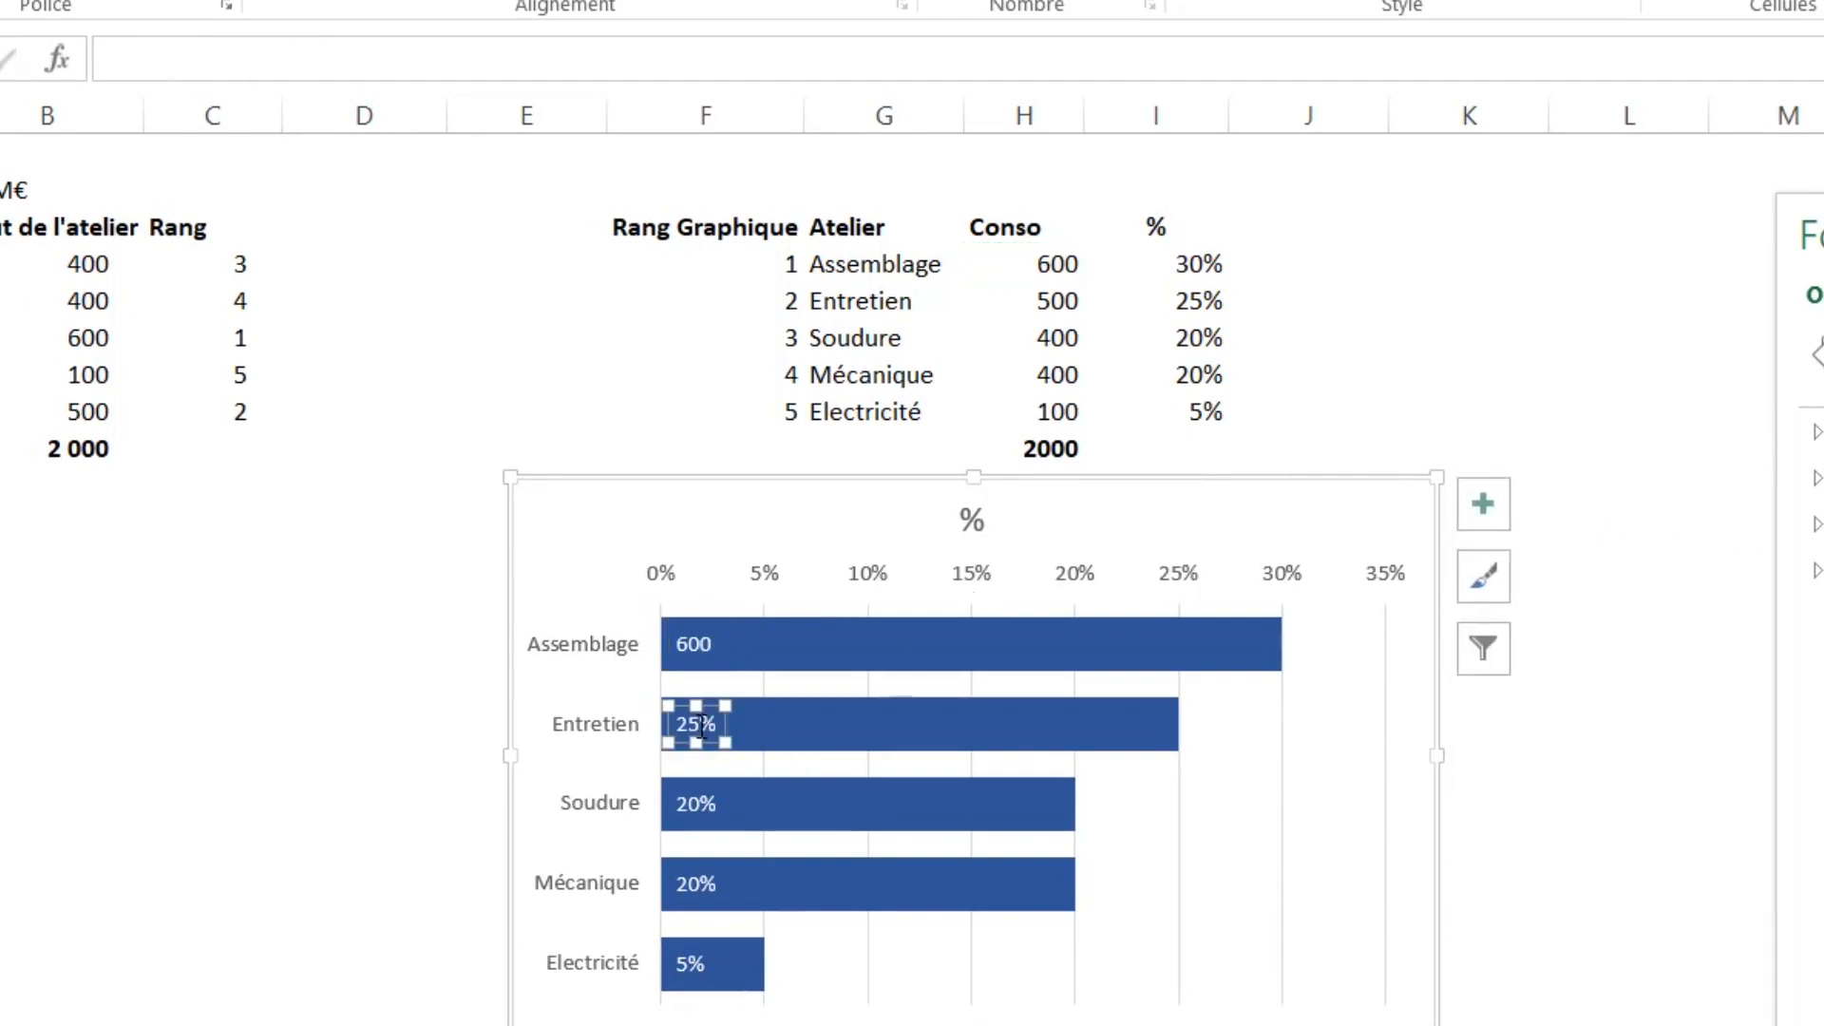
left_click(184, 61)
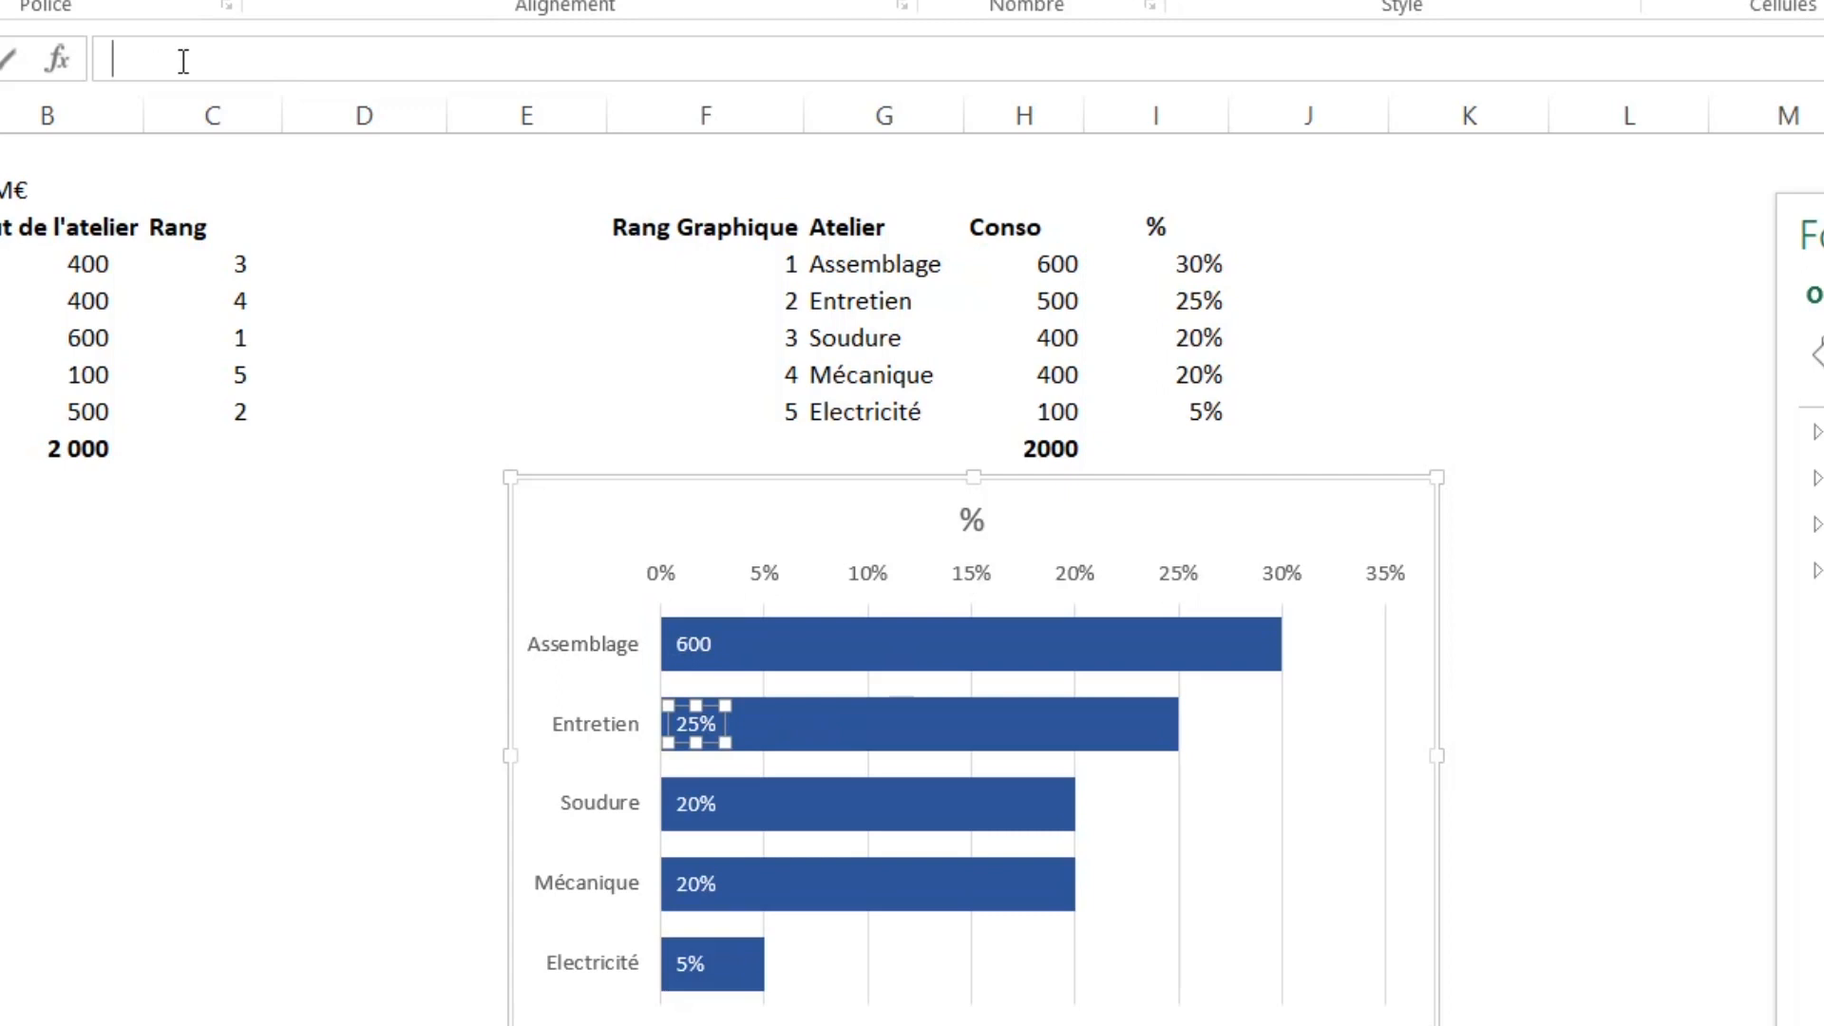
type("=")
left_click(1054, 301)
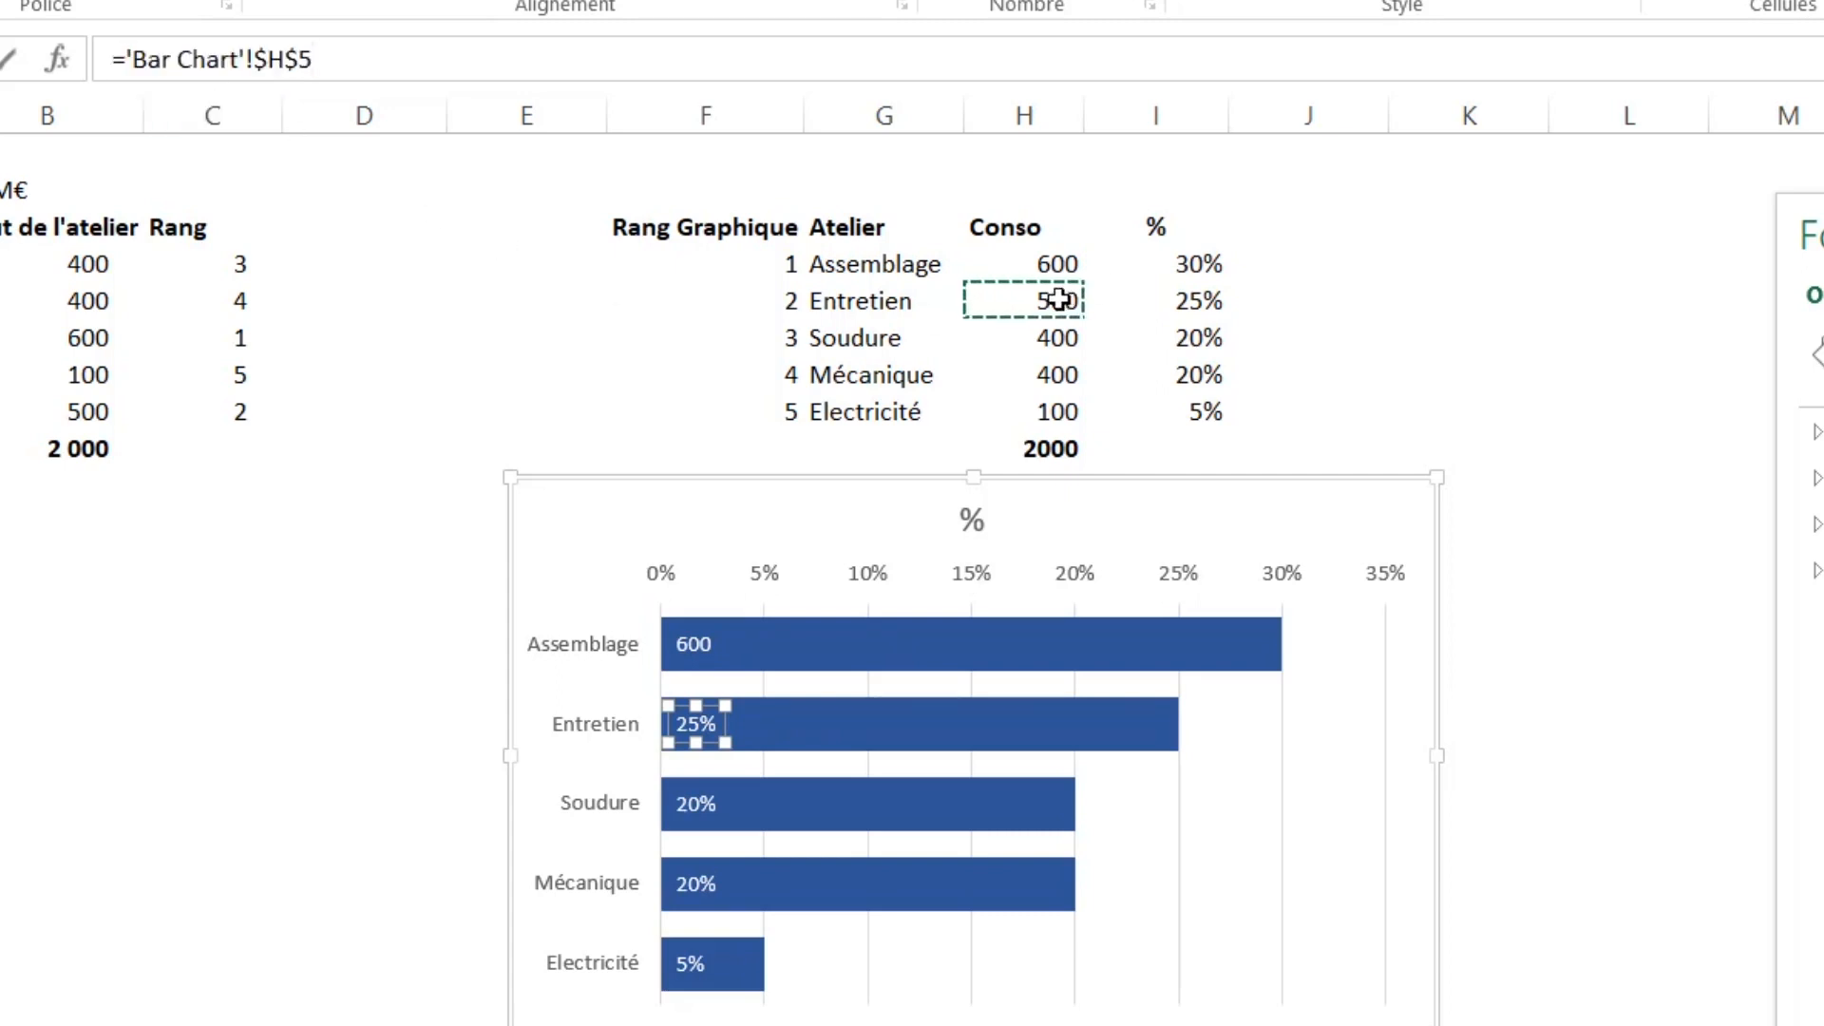
key("Return")
- Link only the Soudure bar's data label to its Conso value in cell H6
left_click(703, 811)
left_click(200, 57)
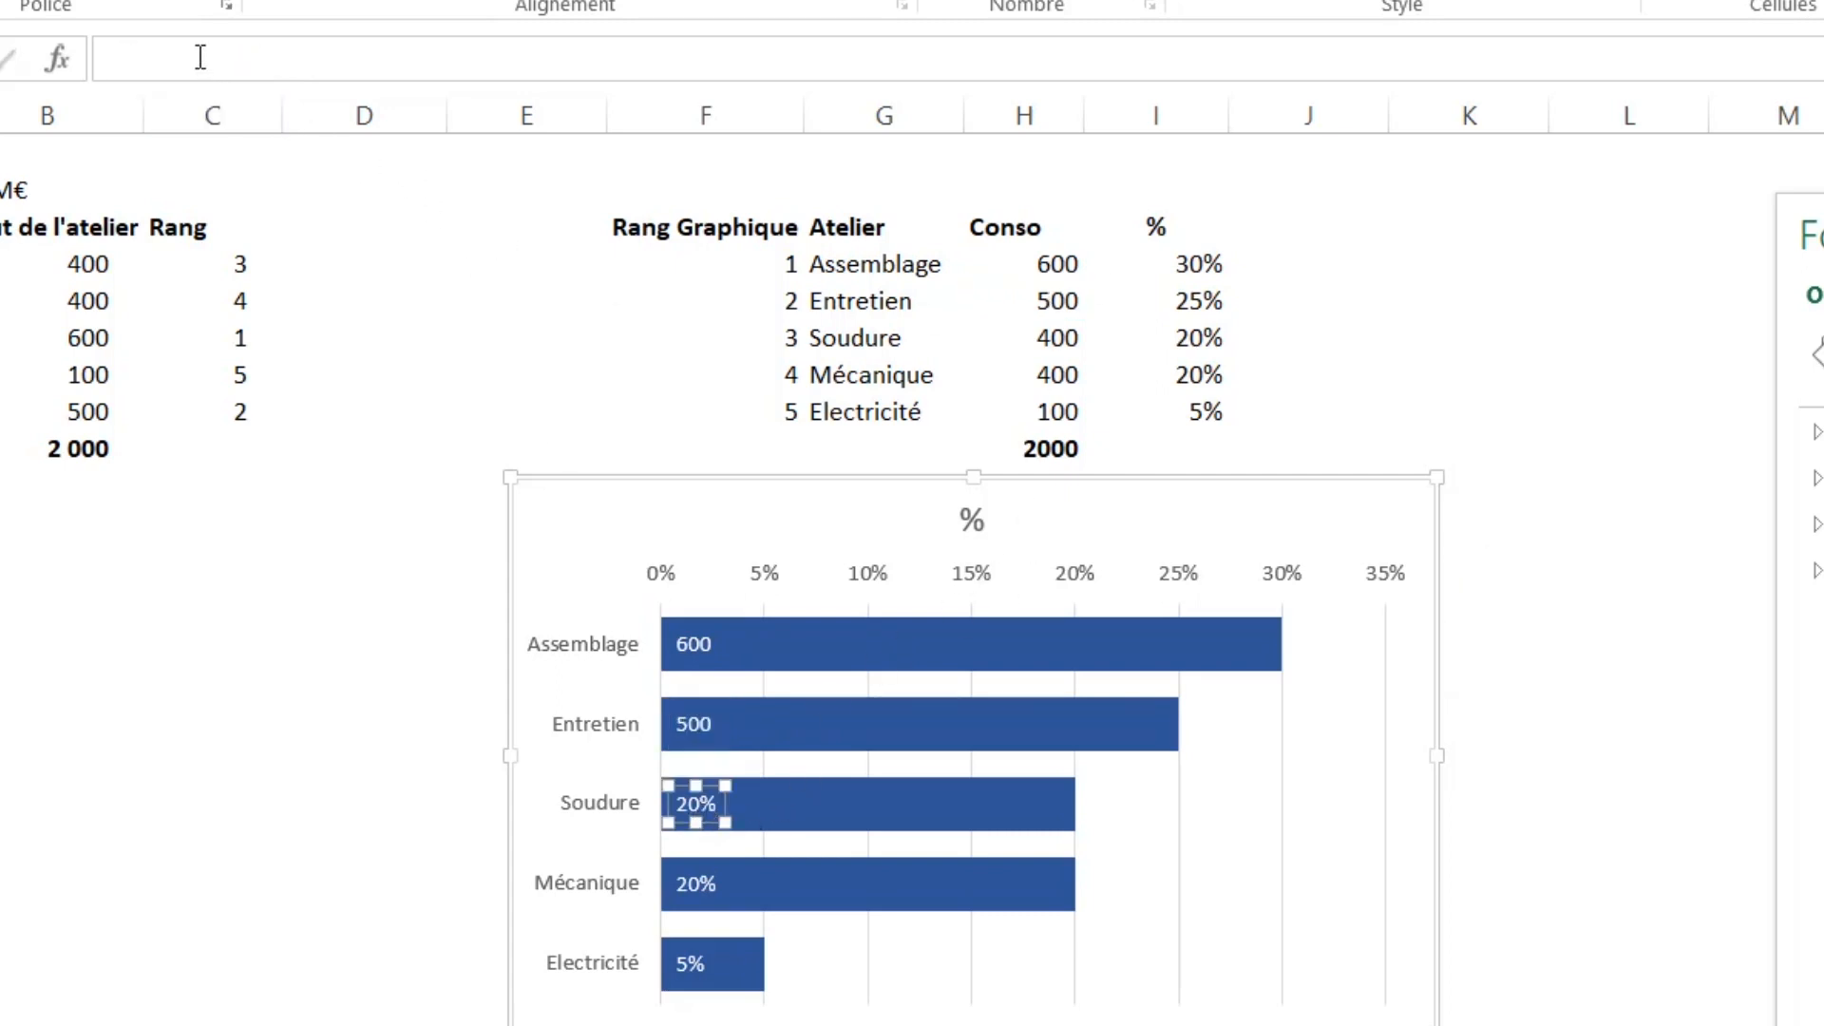
type("=")
left_click(1054, 337)
key("Return")
- Link only the Mécanique bar's data label to its Conso cell with the formula ='Bar Chart'!$H$7
left_click(694, 882)
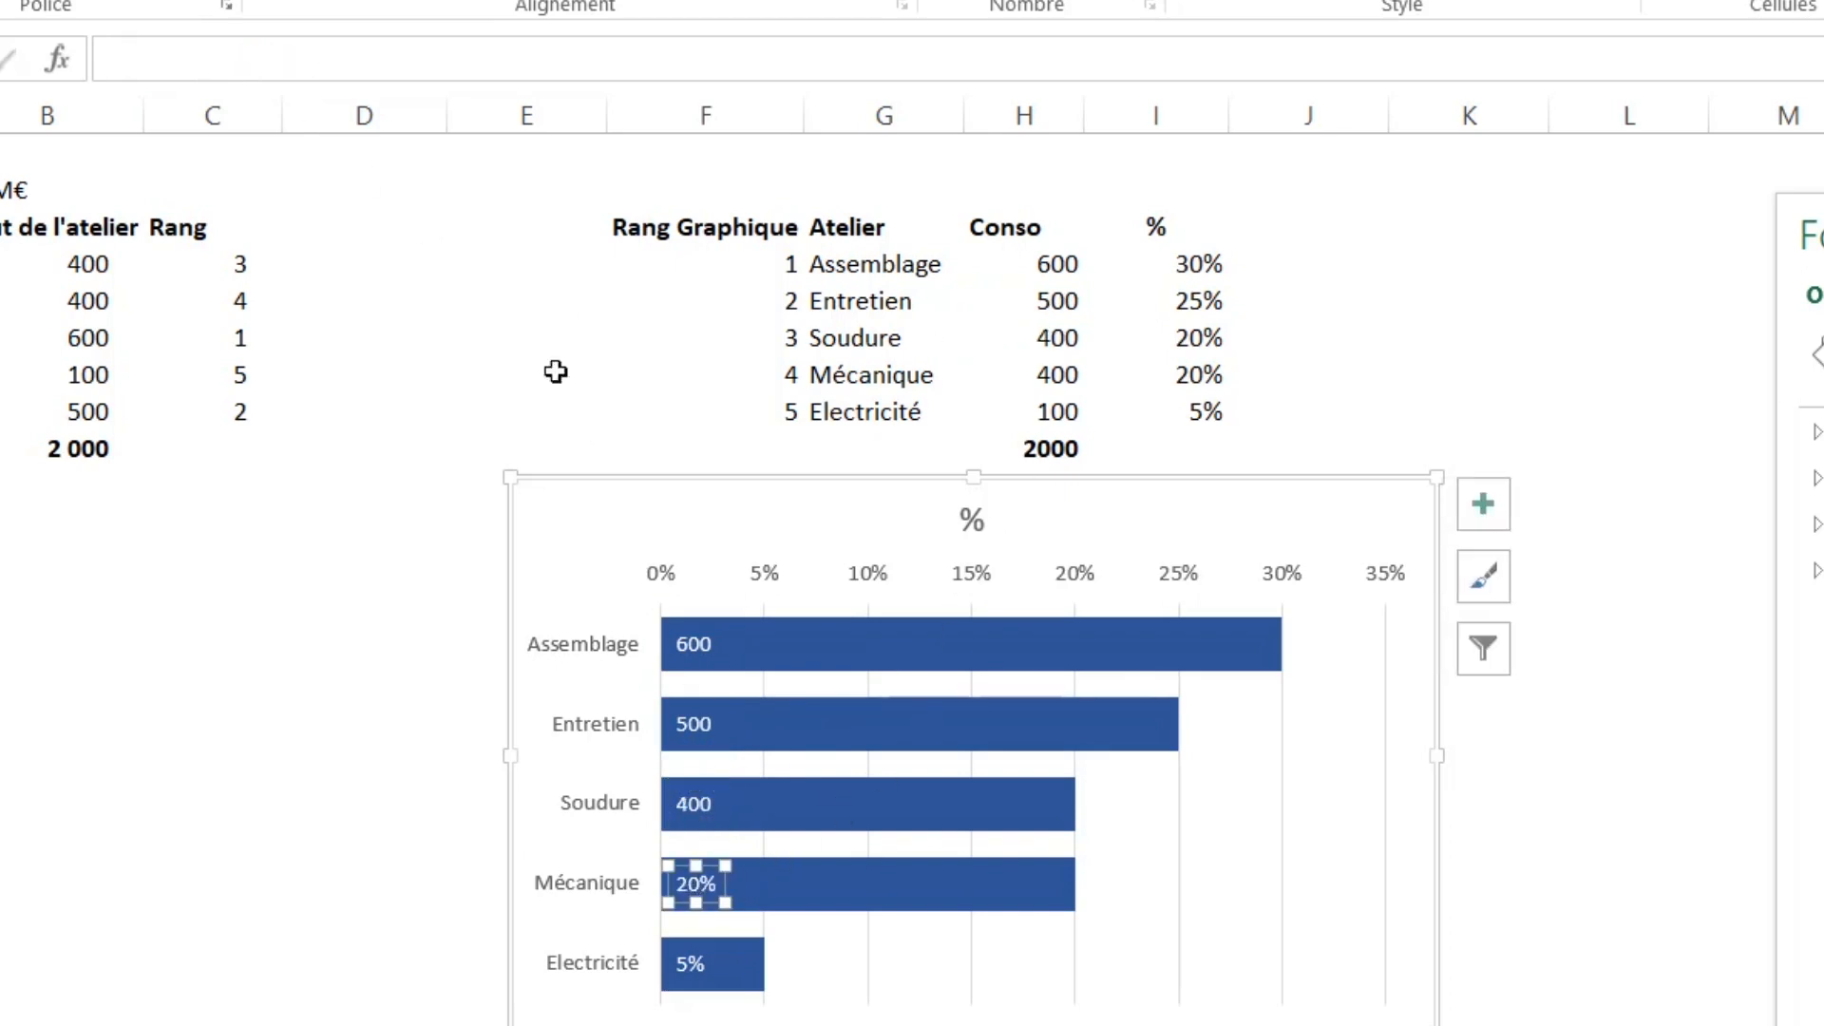
left_click(177, 54)
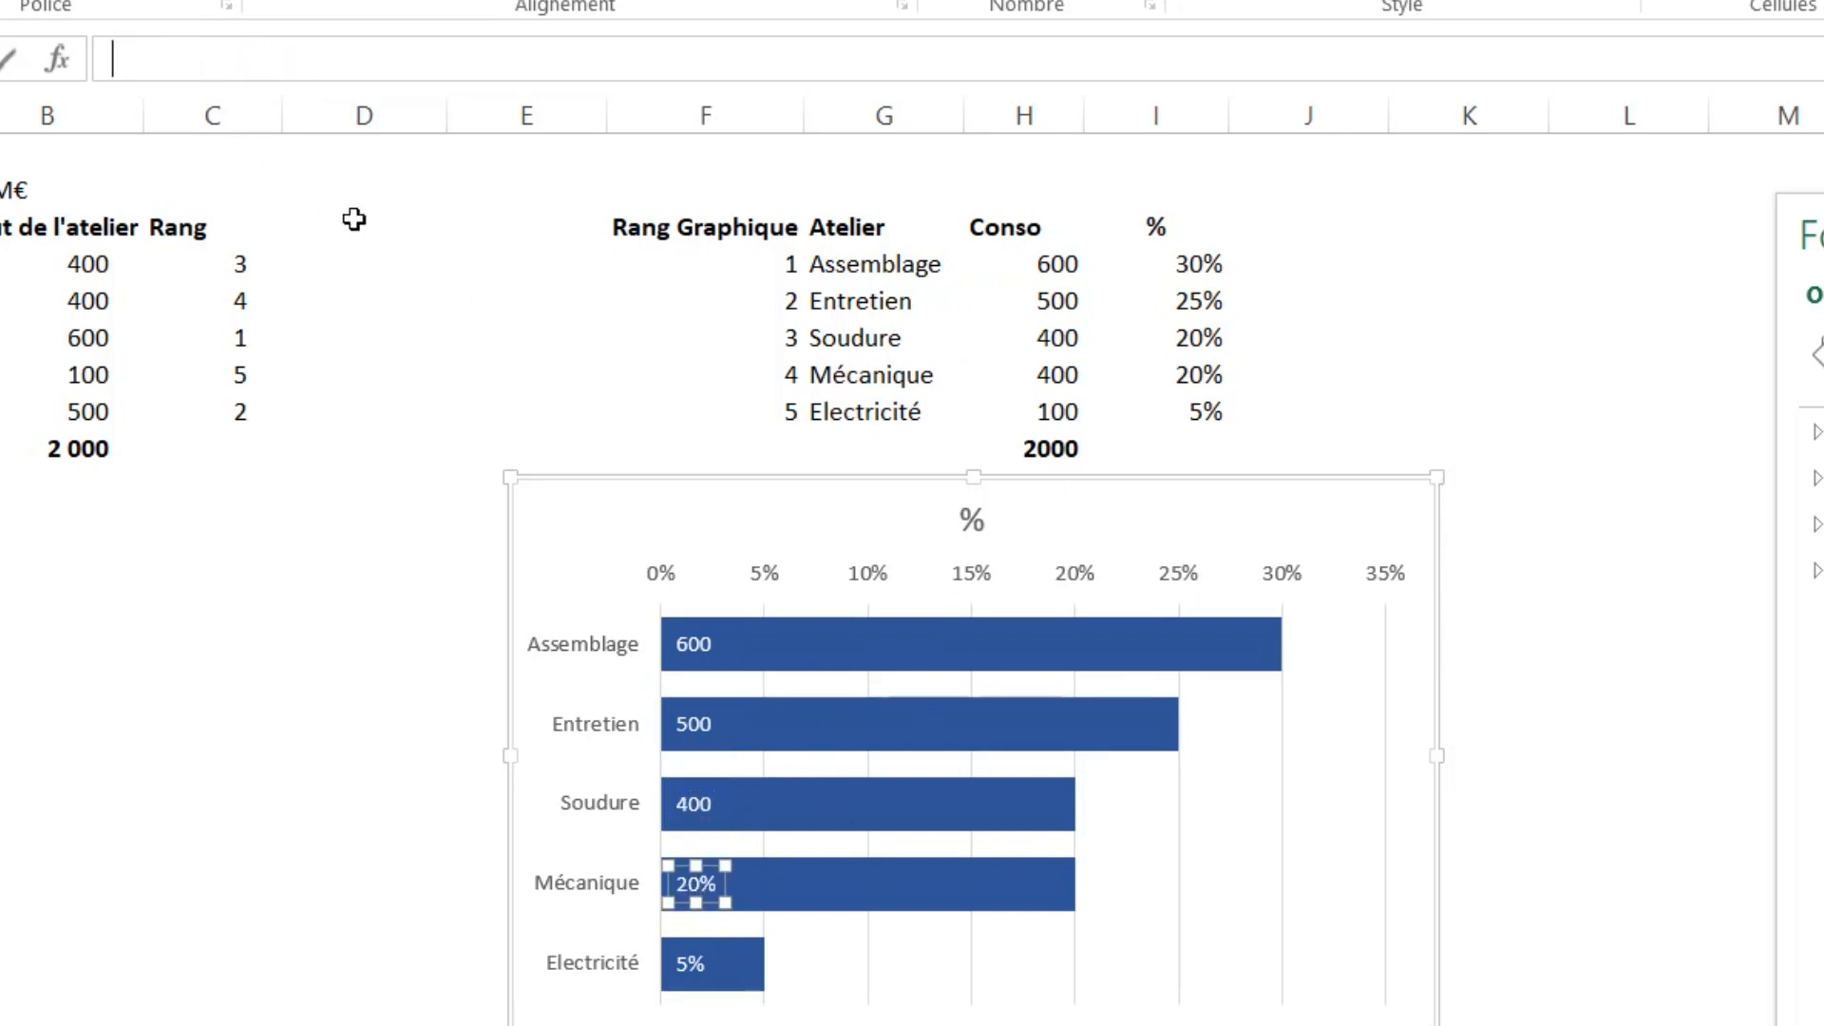
type("=")
left_click(1054, 374)
key("Return")
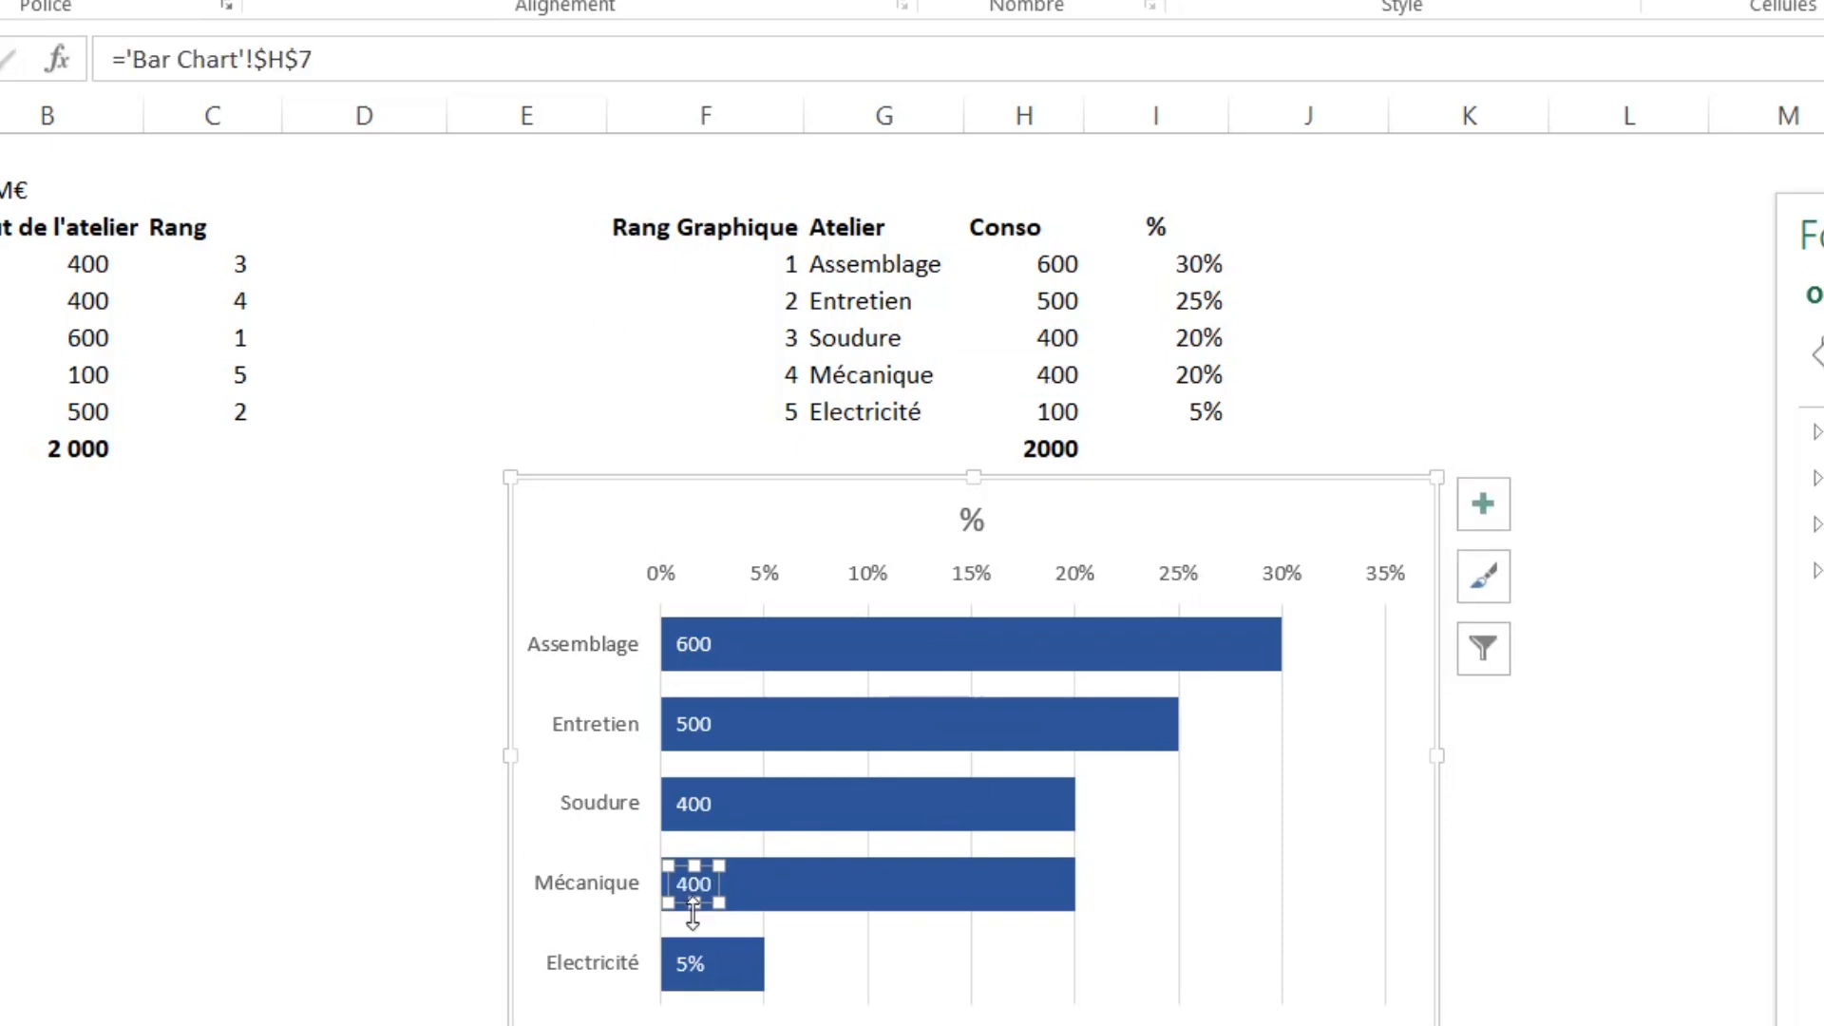
- Link only the Electricité bar's data label to its Conso cell with the formula ='Bar Chart'!$H$8
left_click(688, 964)
left_click(146, 69)
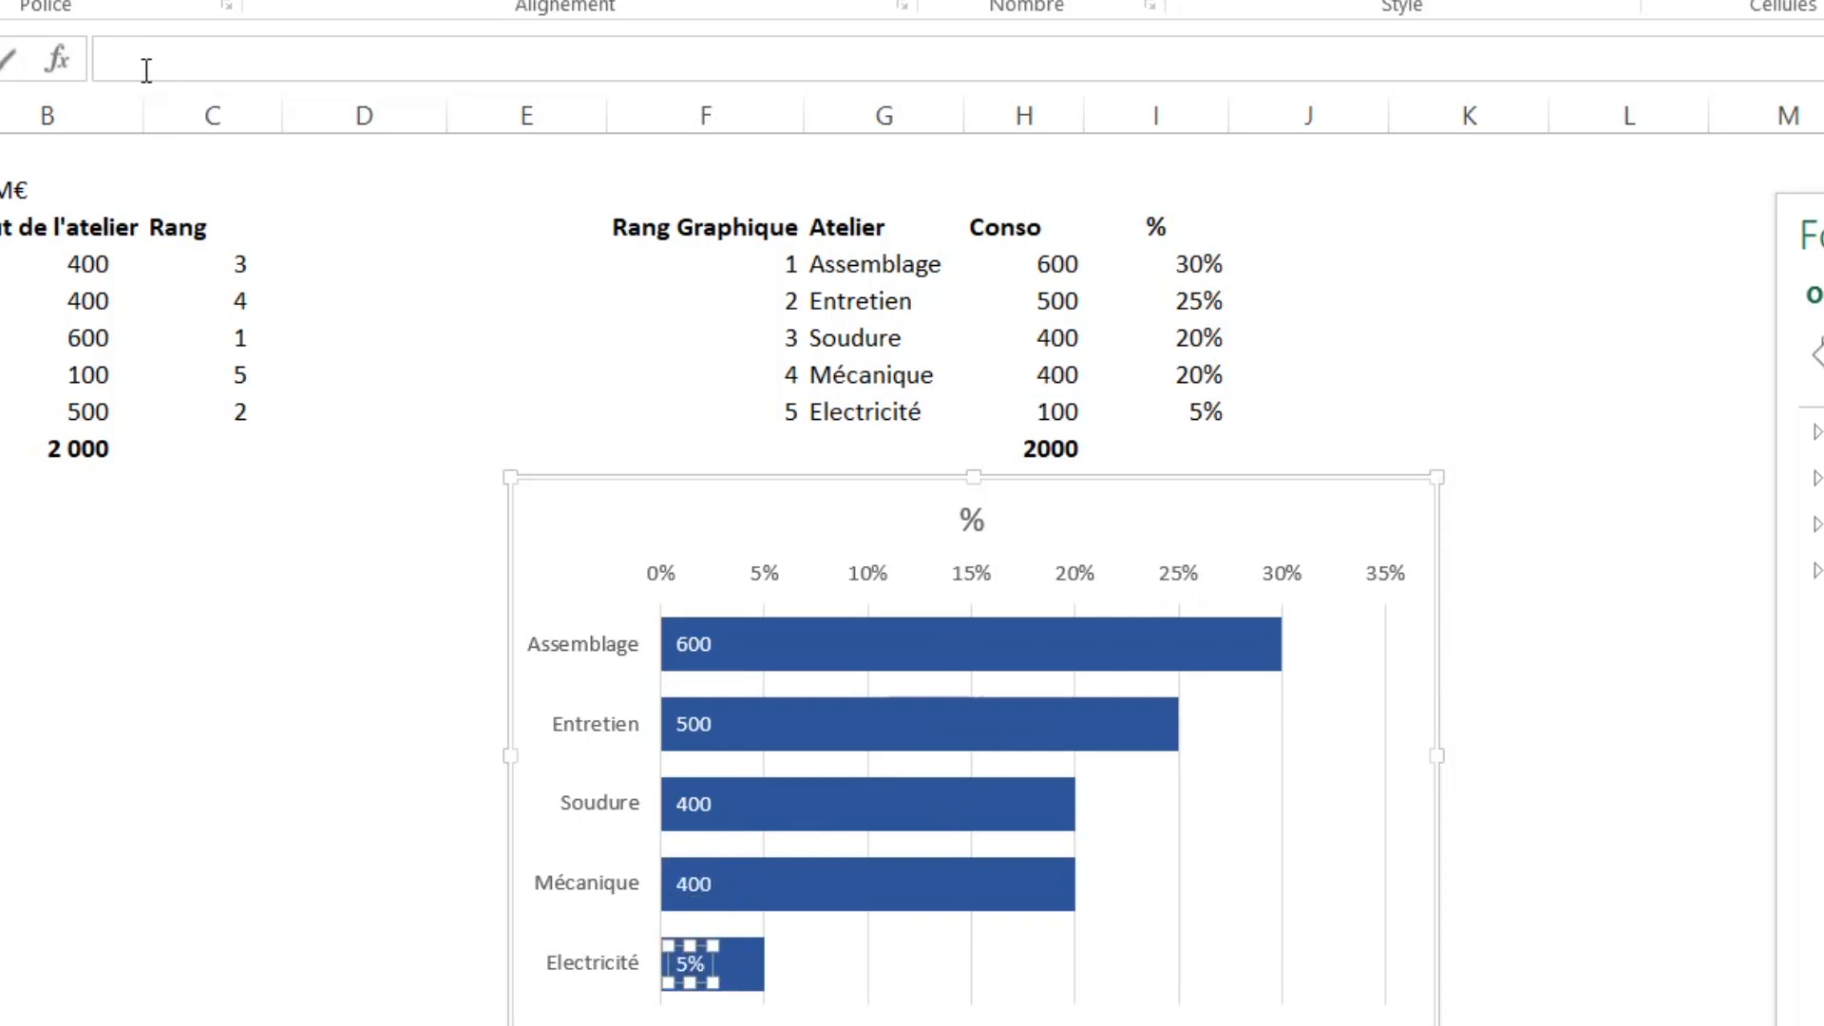
type("=")
left_click(1044, 409)
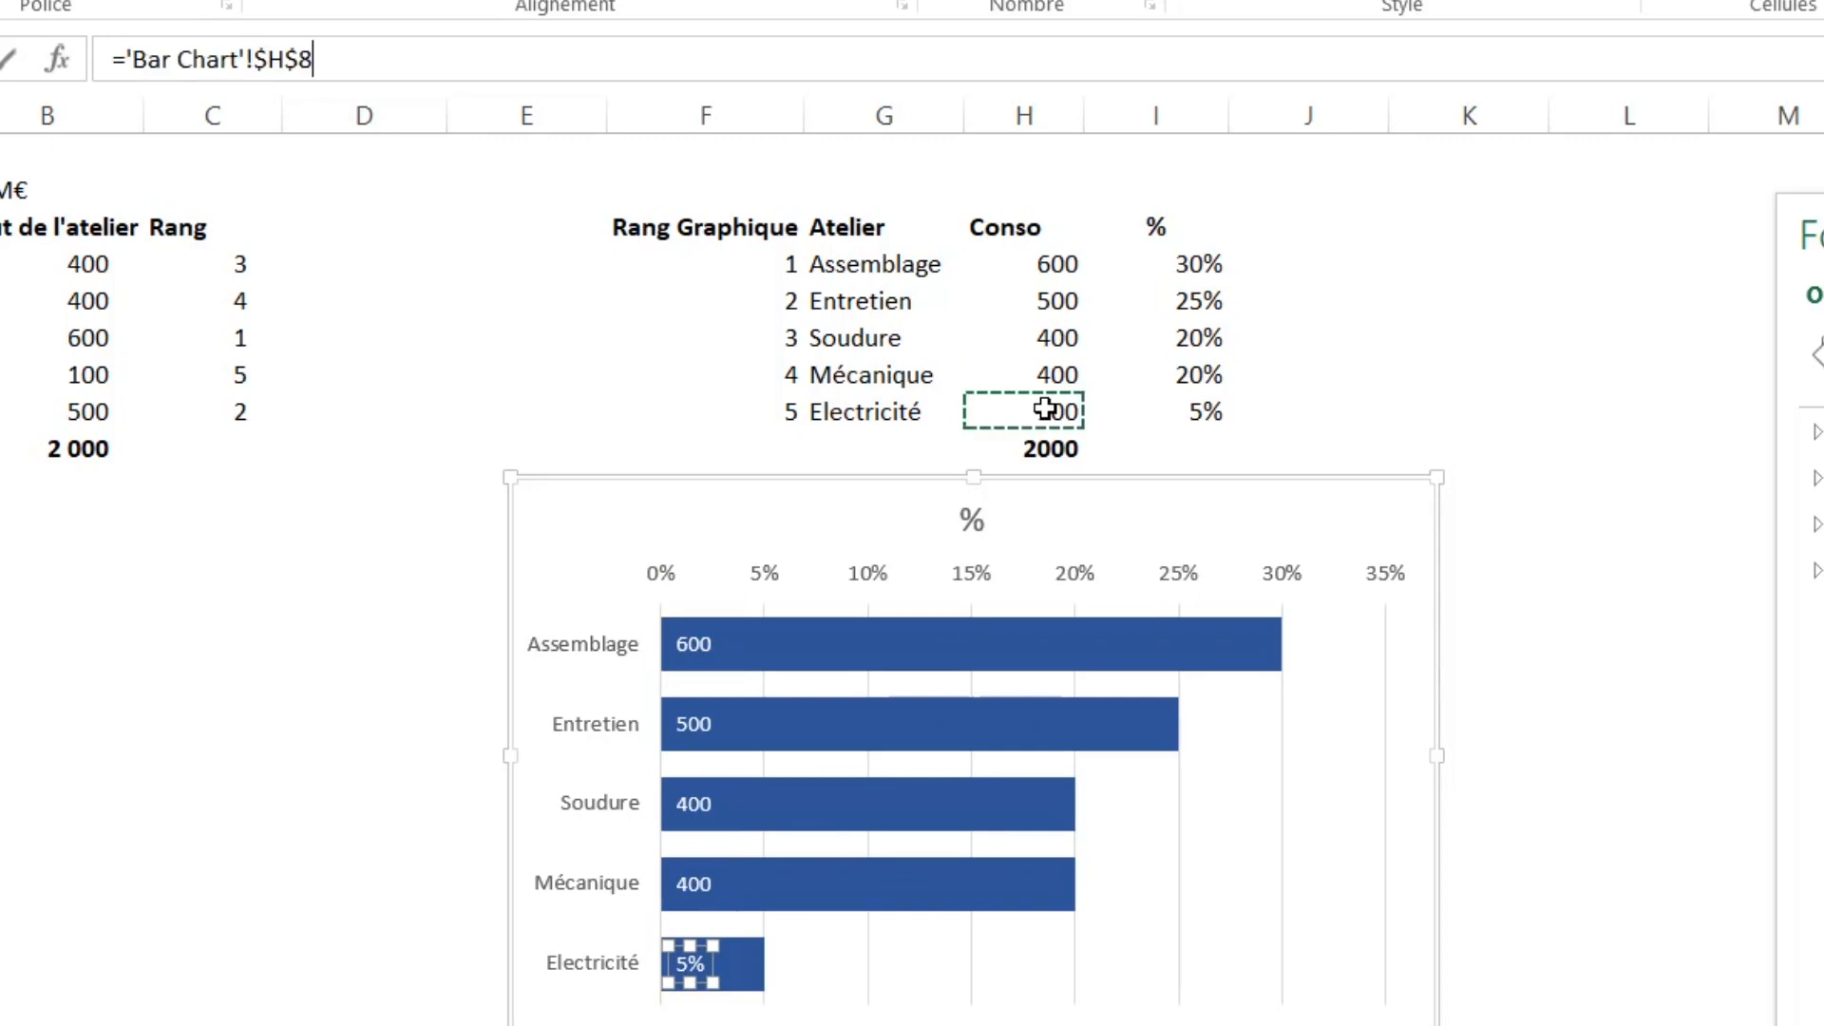
key("Return")
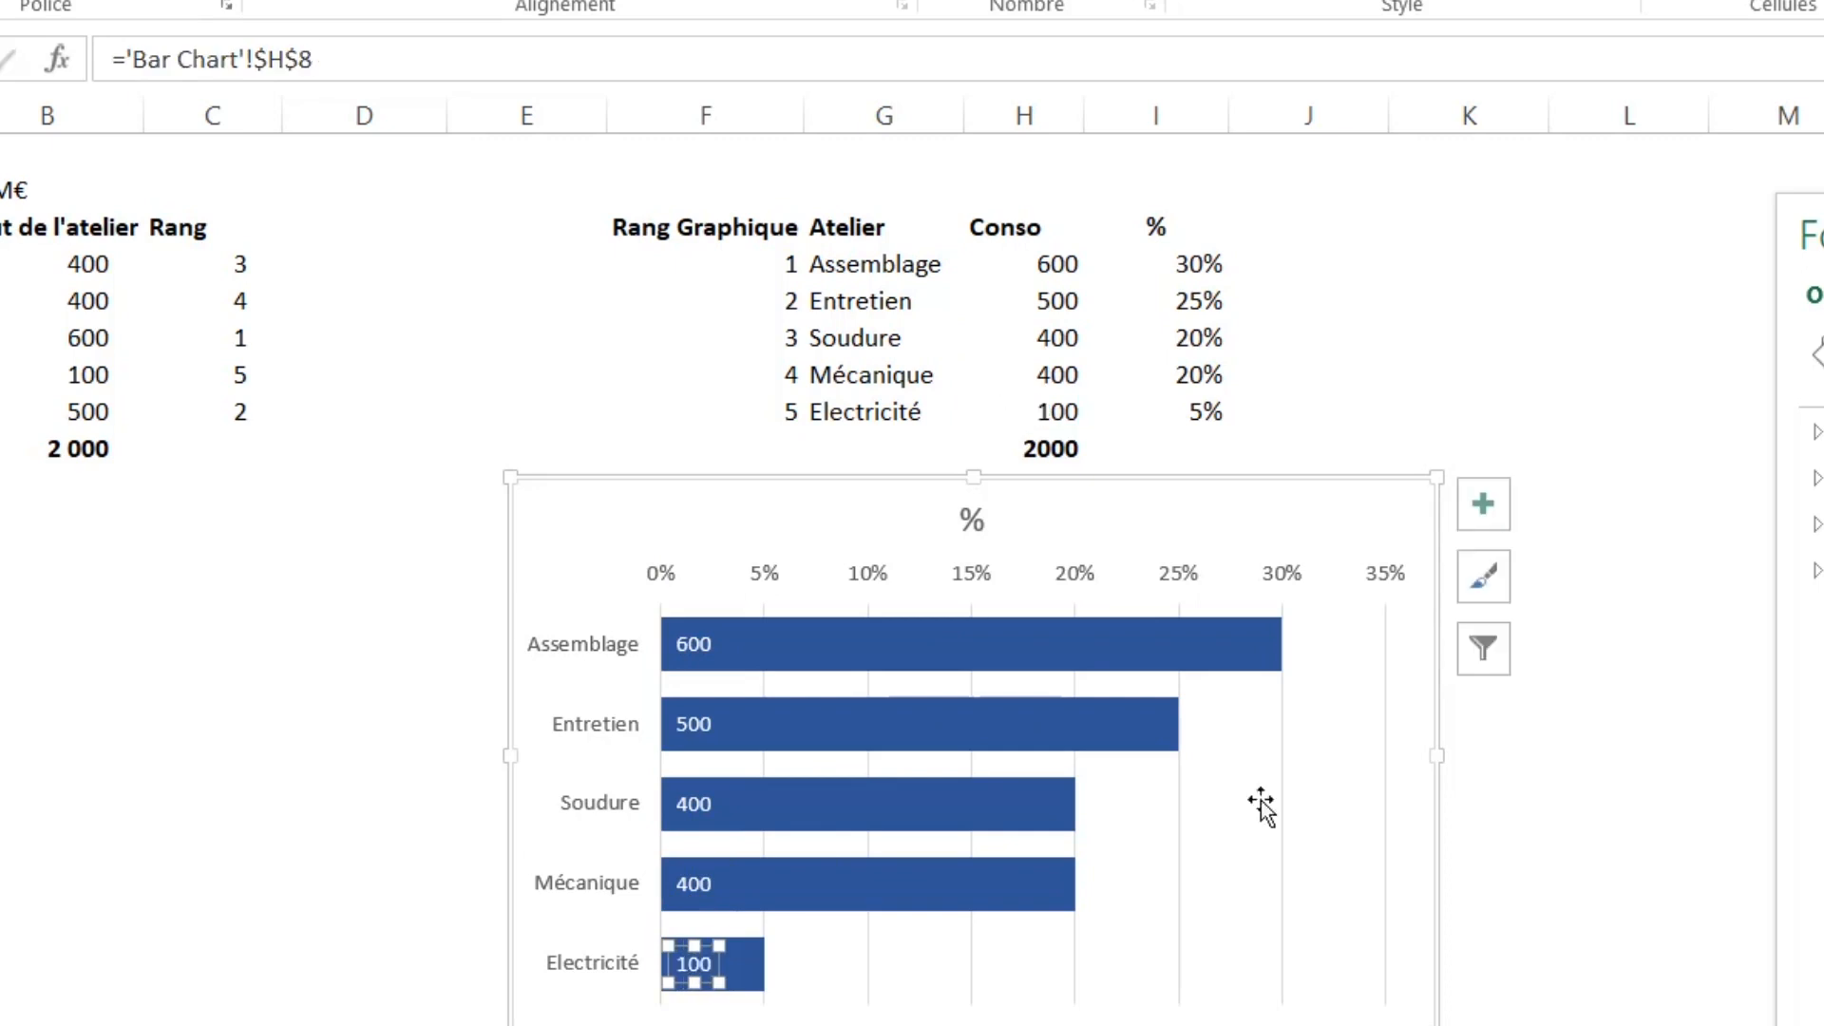
left_click(1340, 513)
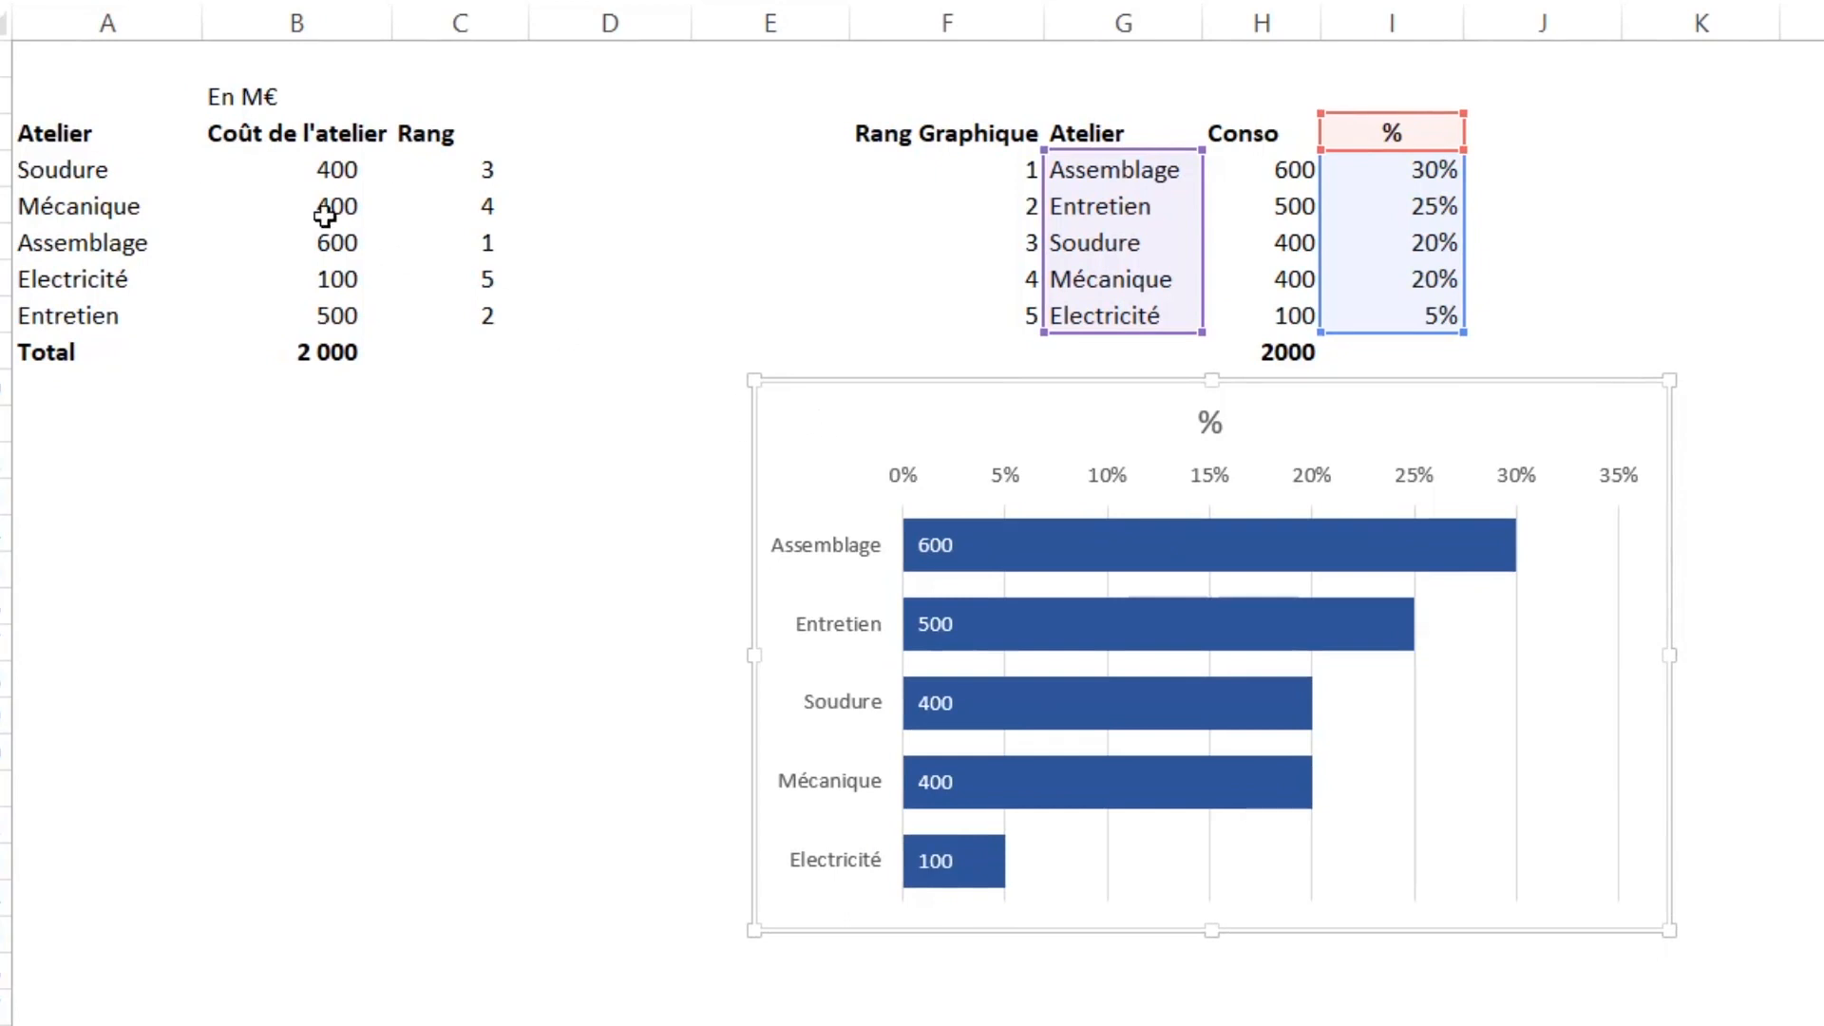
- Set the Mécanique workshop's cost to 750 in the source table and check its bar in the chart
left_click(325, 217)
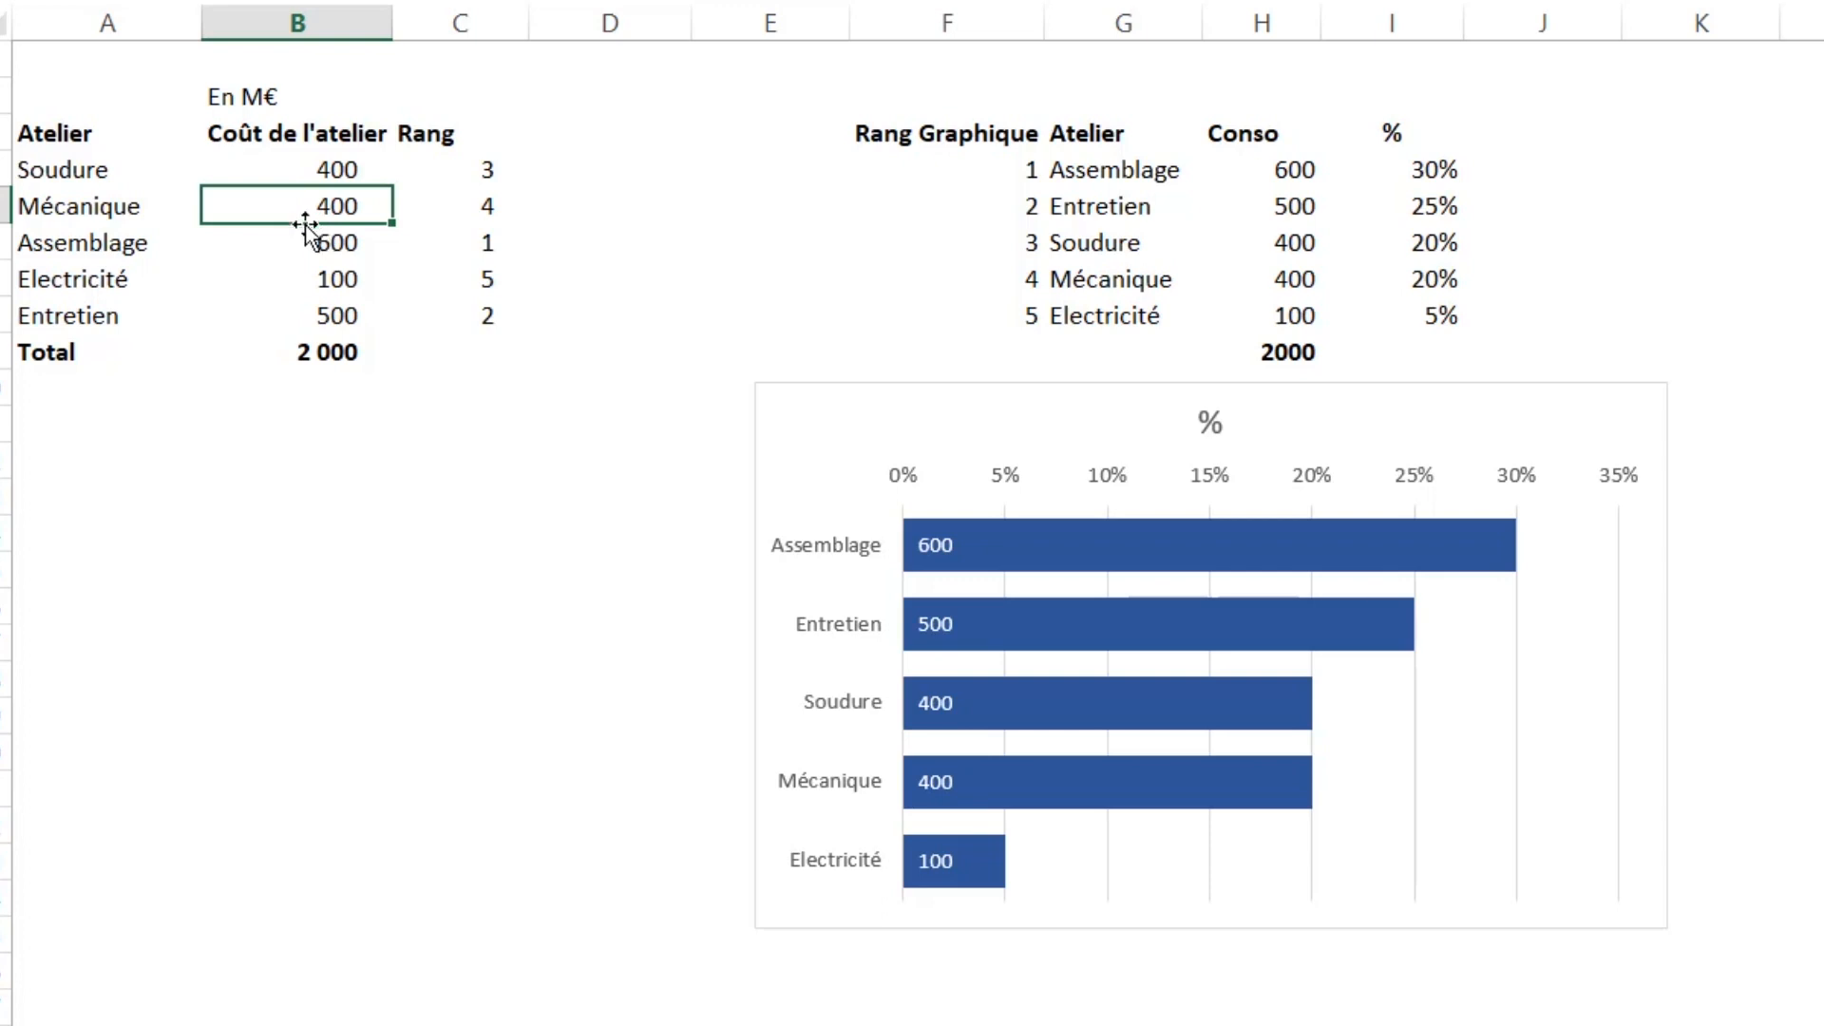
type("75")
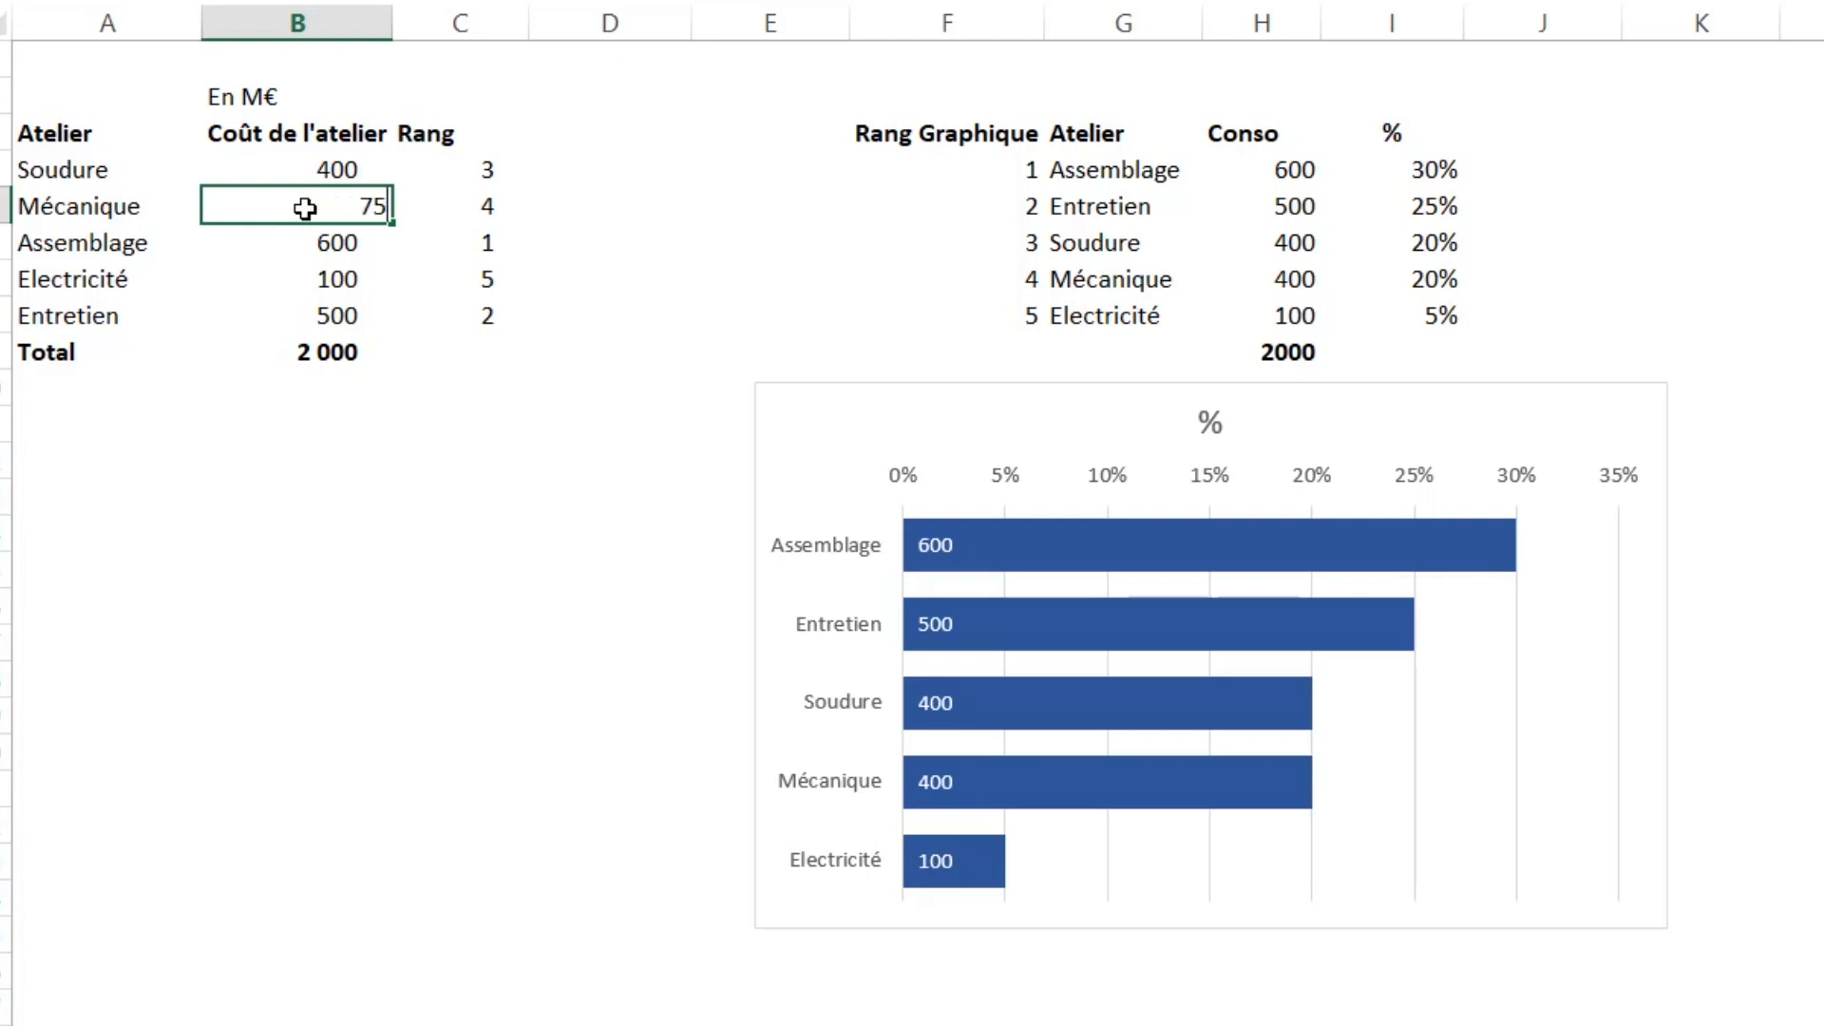
type("0")
key("Return")
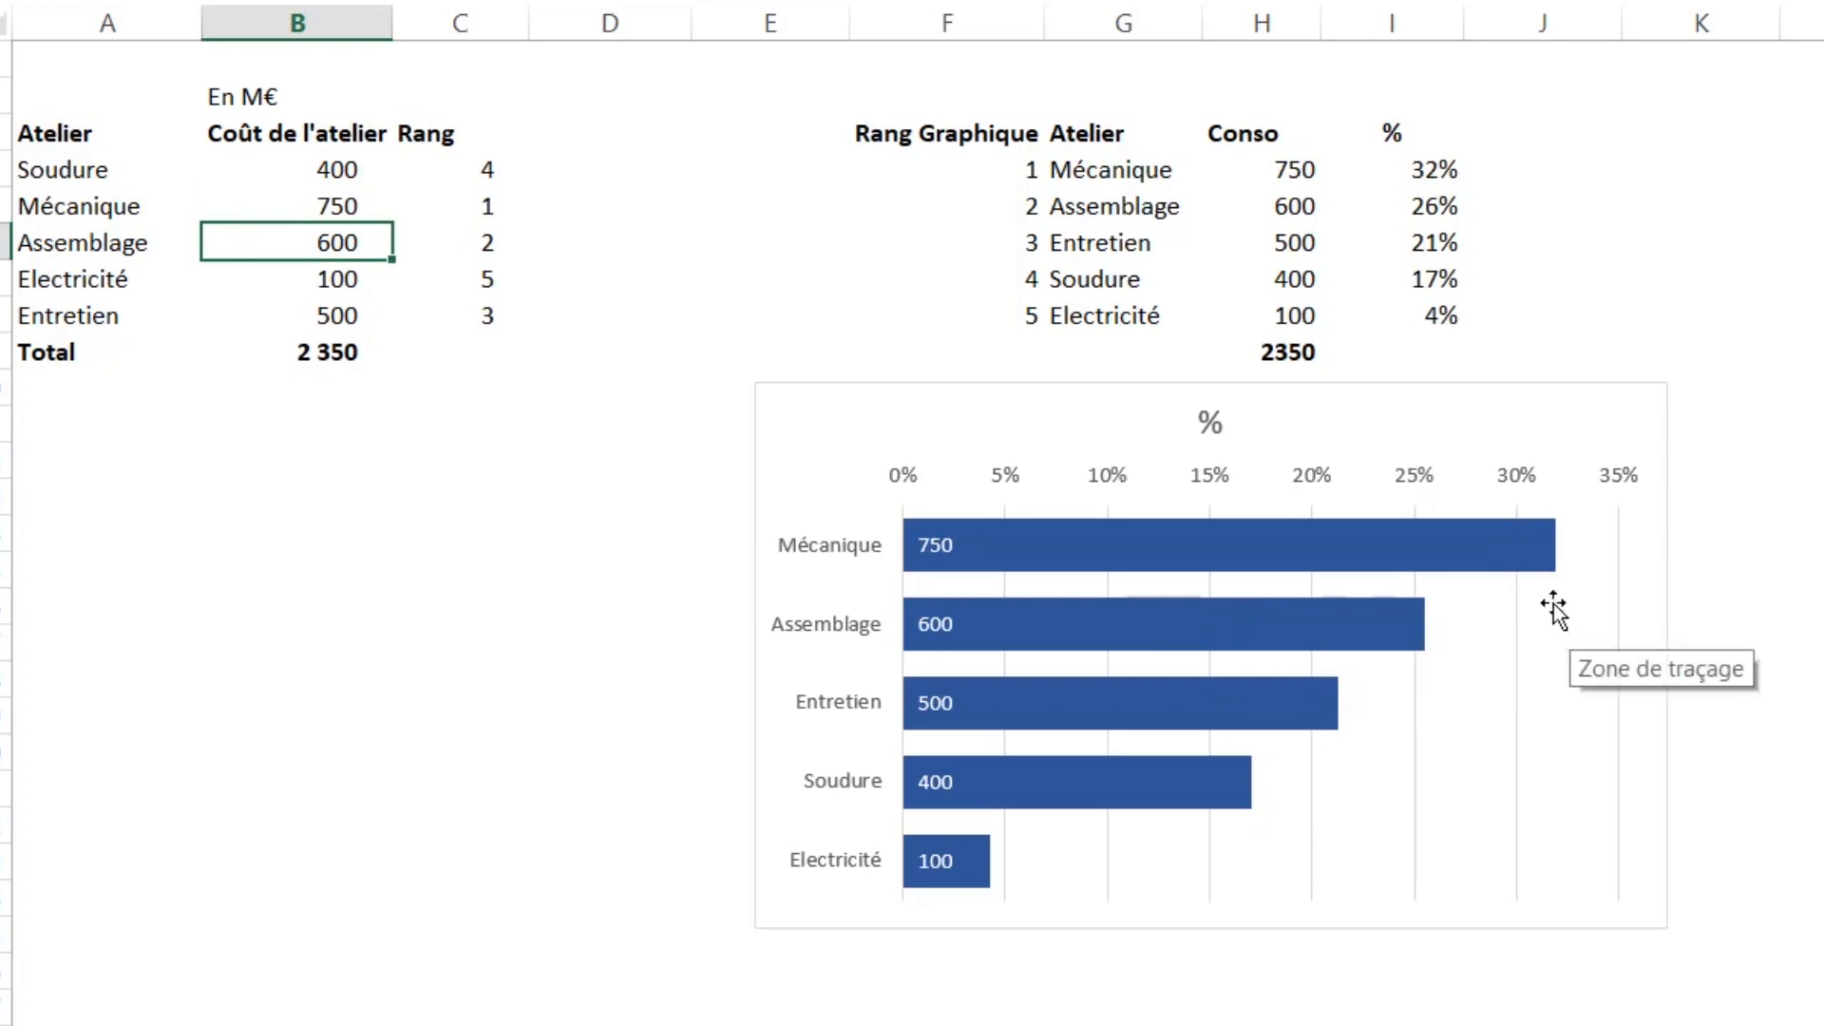
left_click(1225, 534)
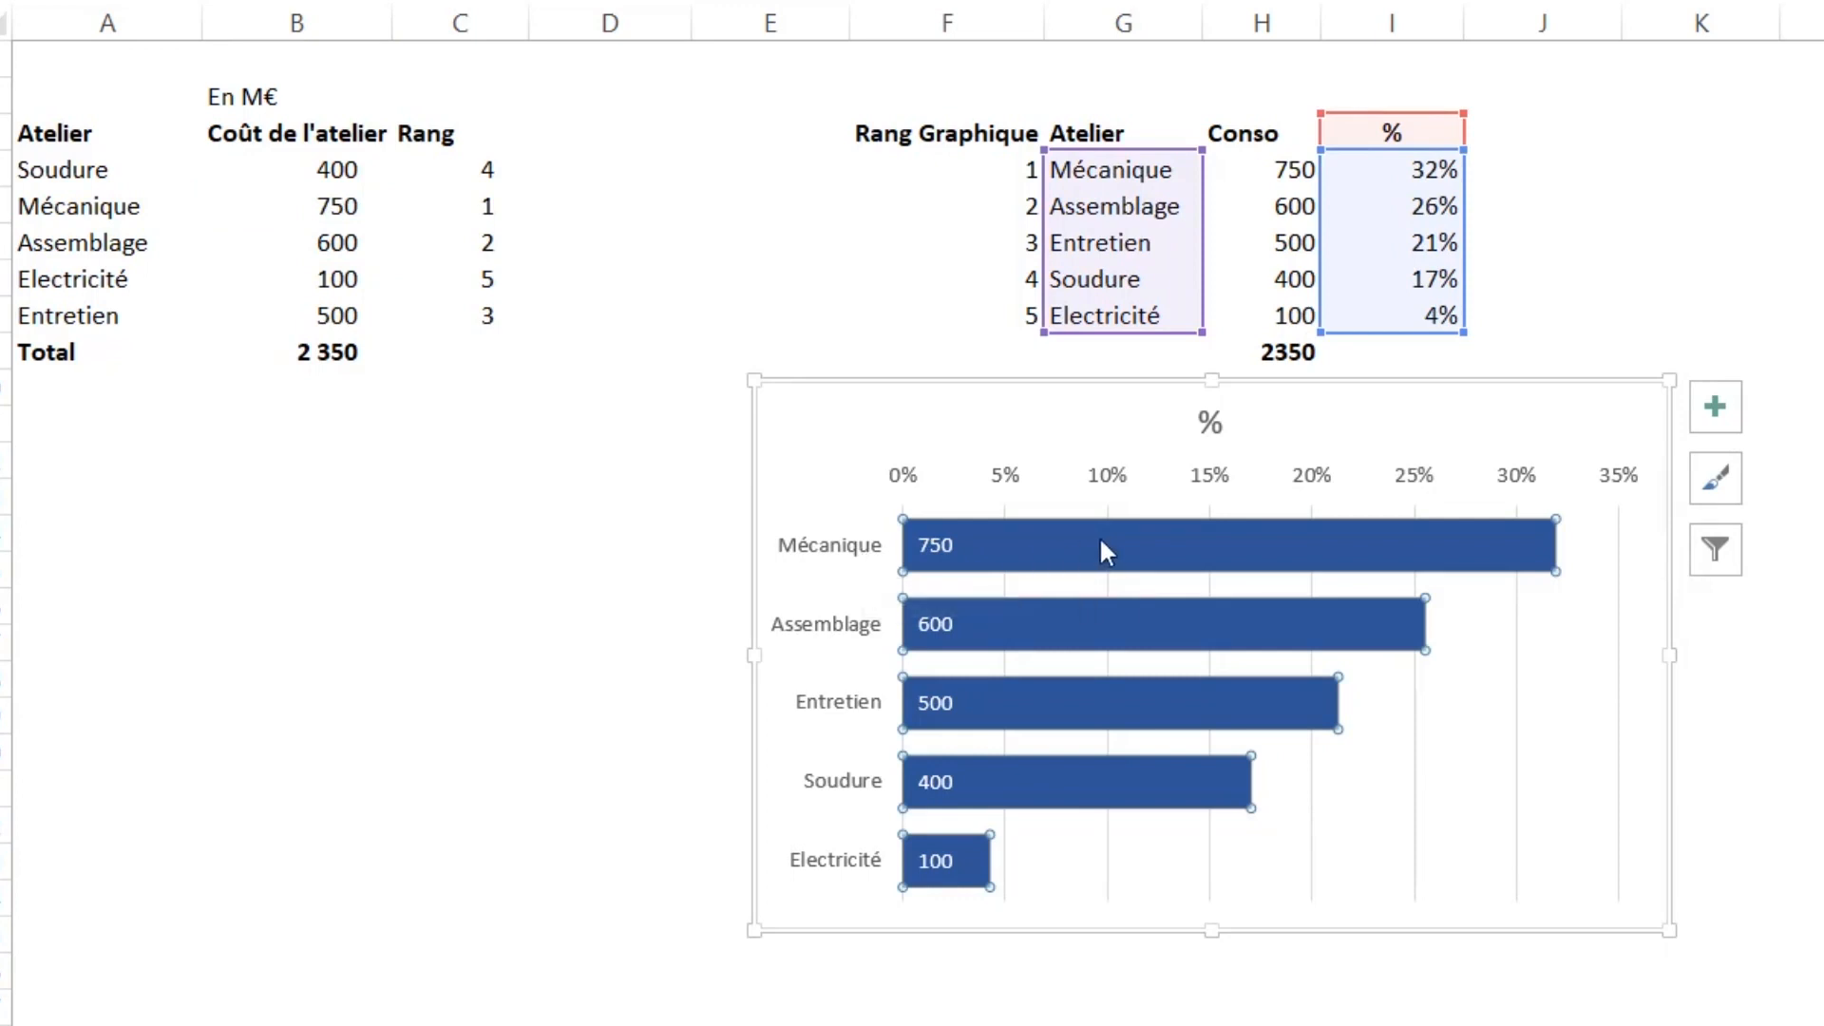
mouse_move(1126, 554)
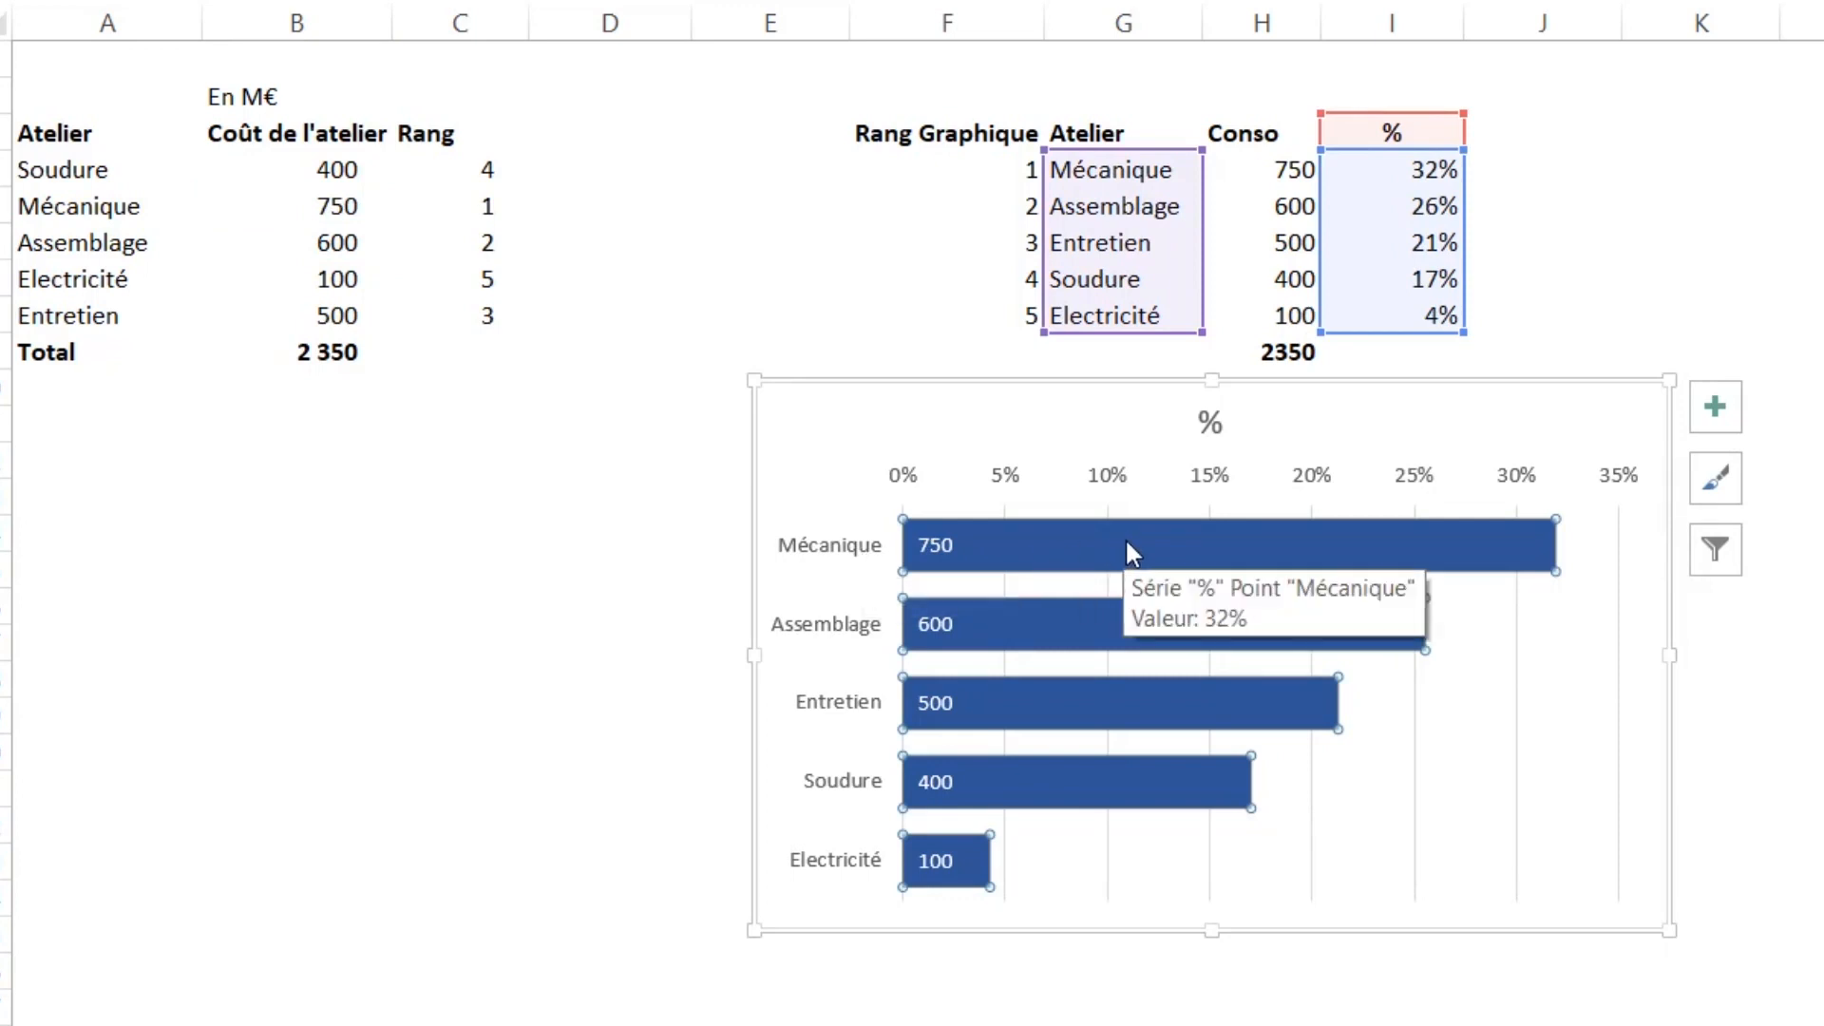
- Set the Soudure workshop's cost to 850 in the source table and check its bar in the chart
left_click(315, 180)
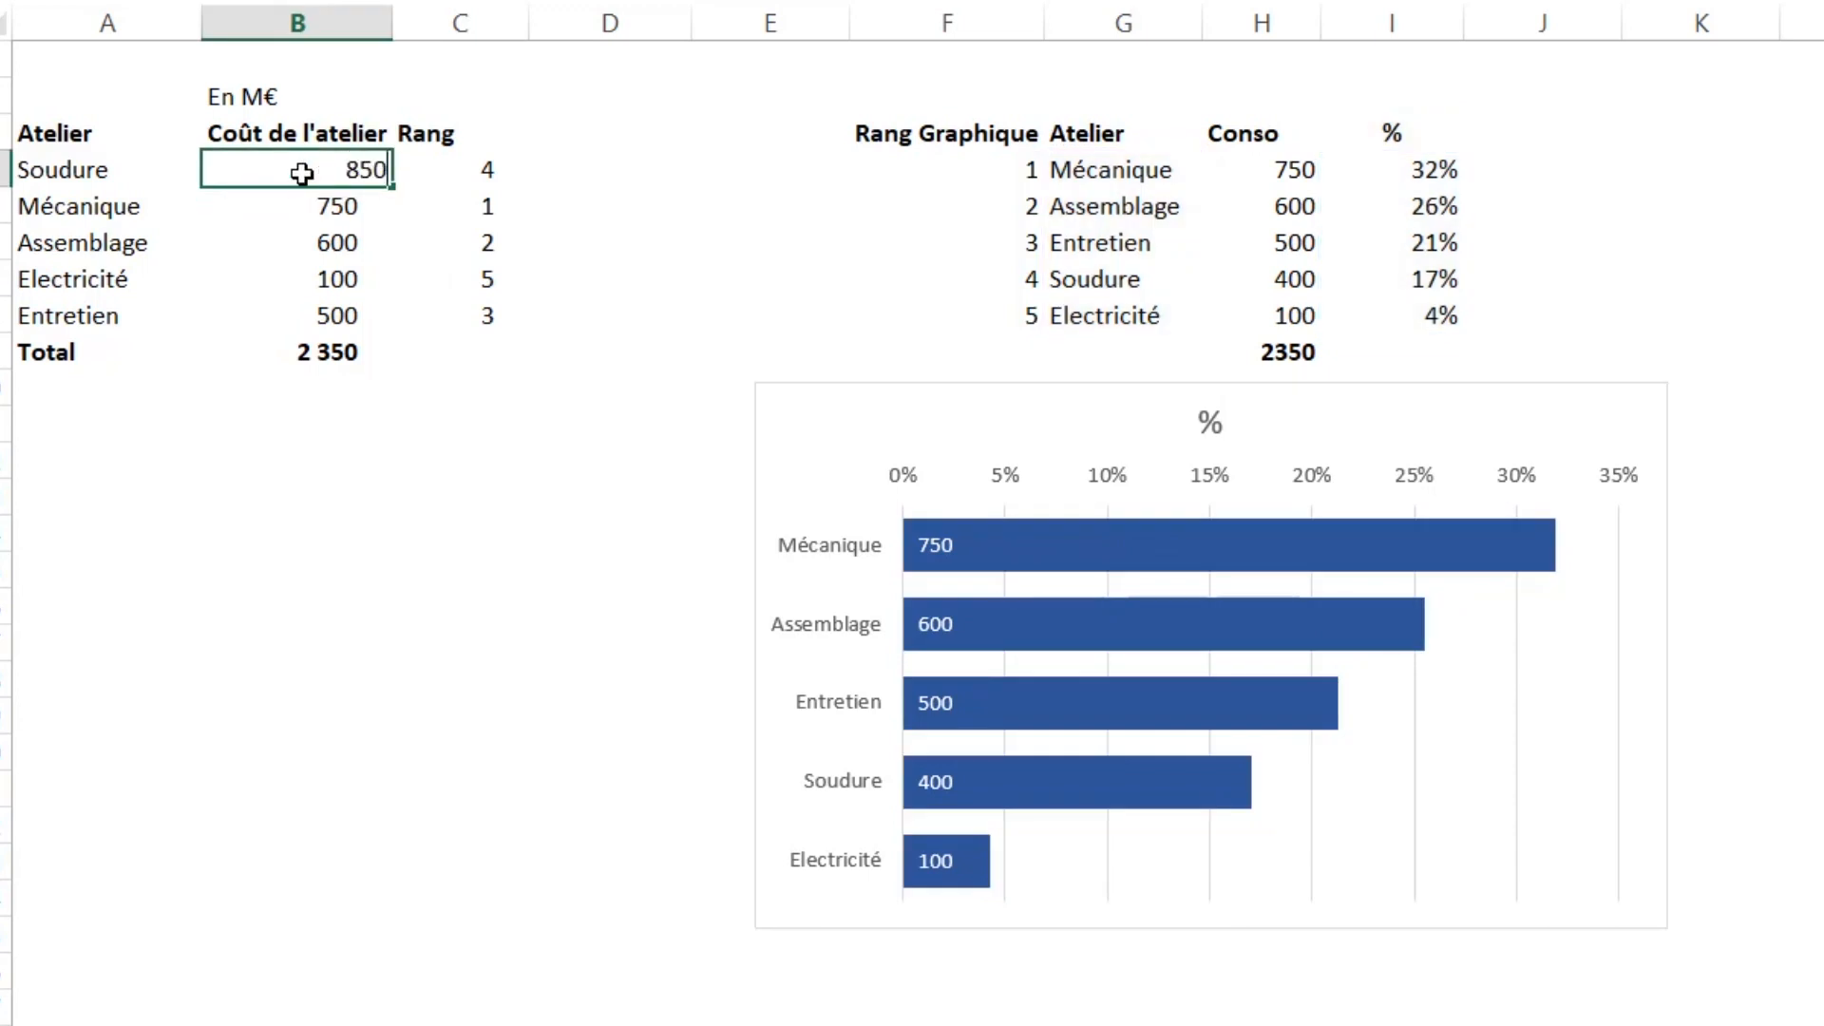
key("Return")
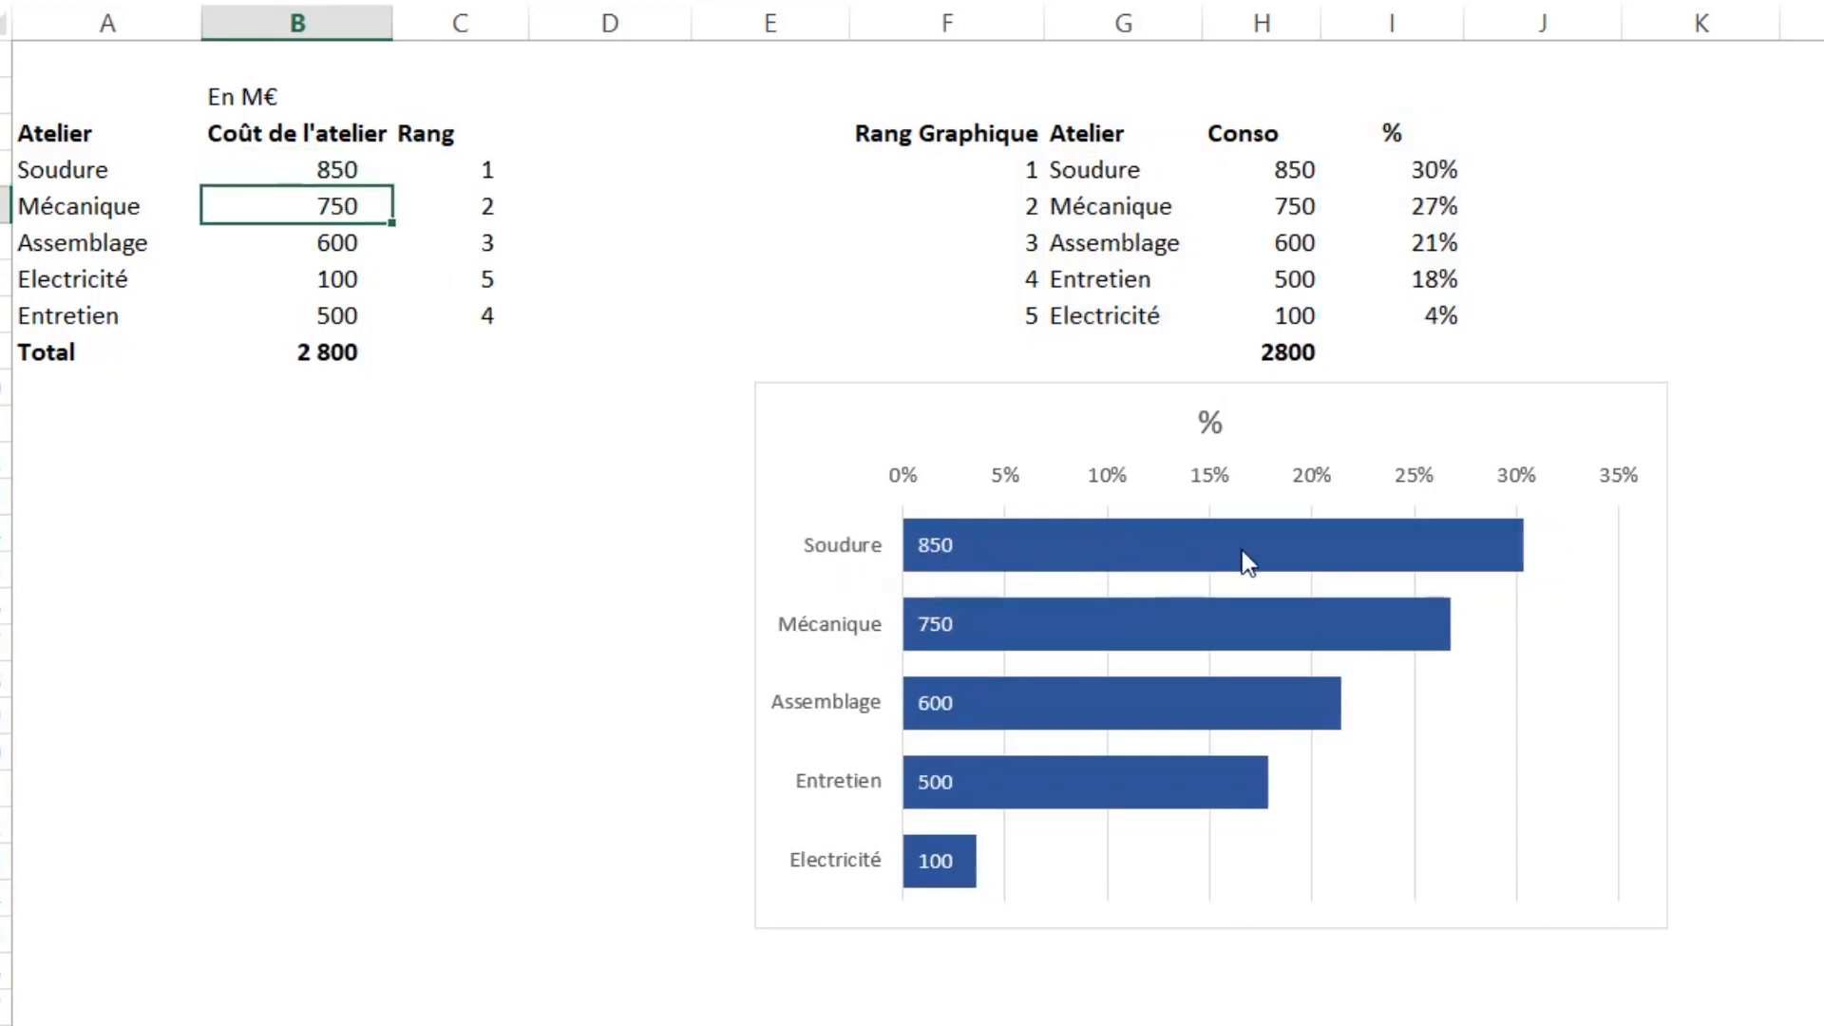
mouse_move(1260, 567)
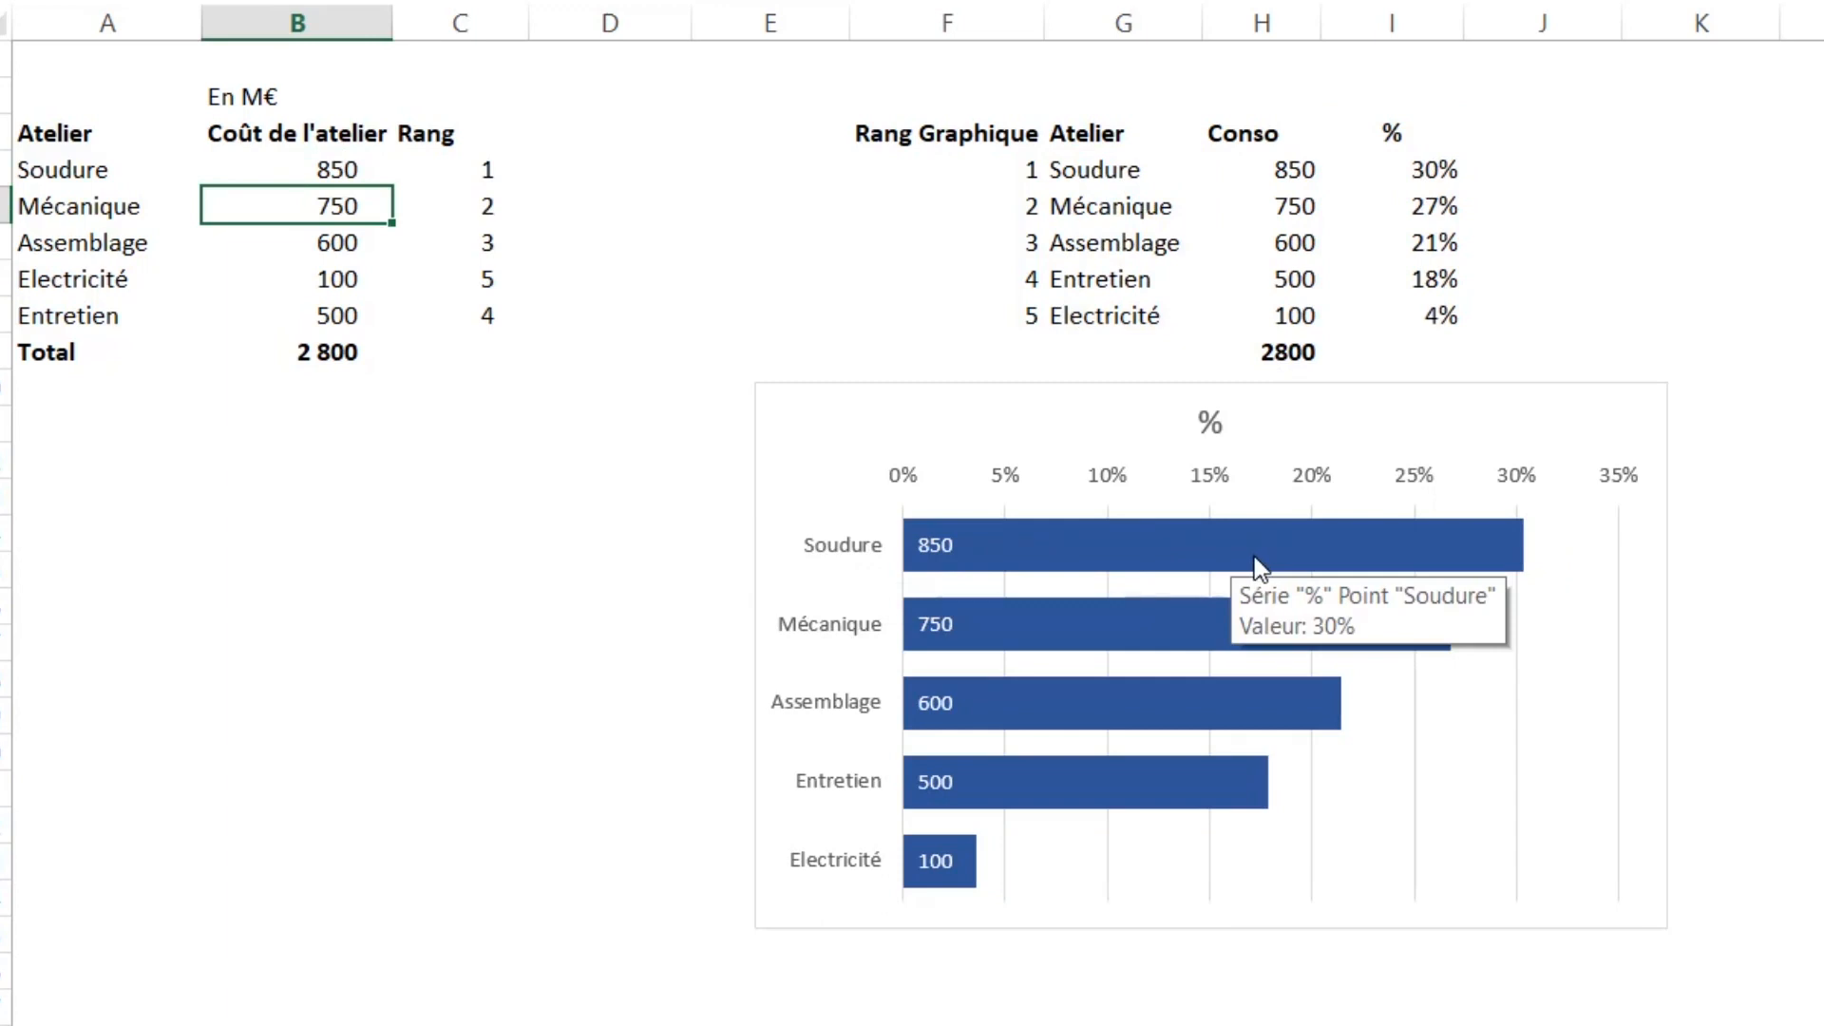
- Replace the chart's "%" title with new text beginning with "Co"
left_click(1212, 420)
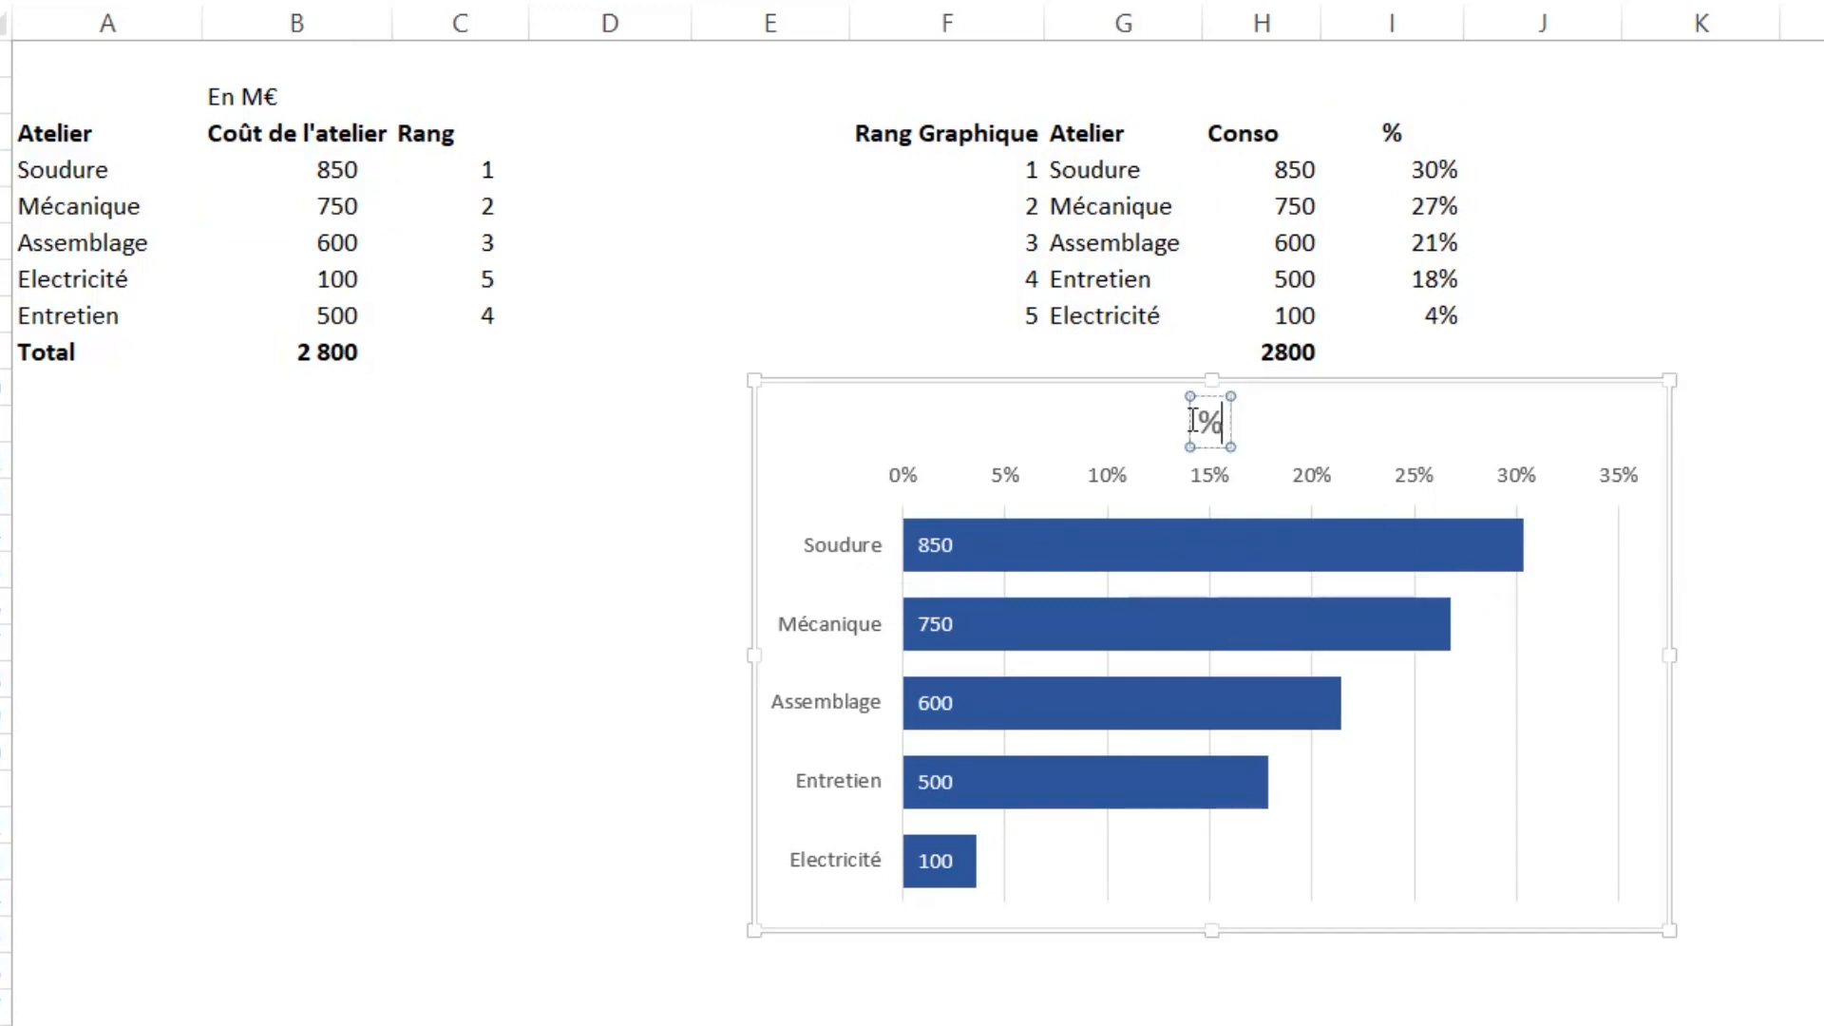
double_click(1193, 419)
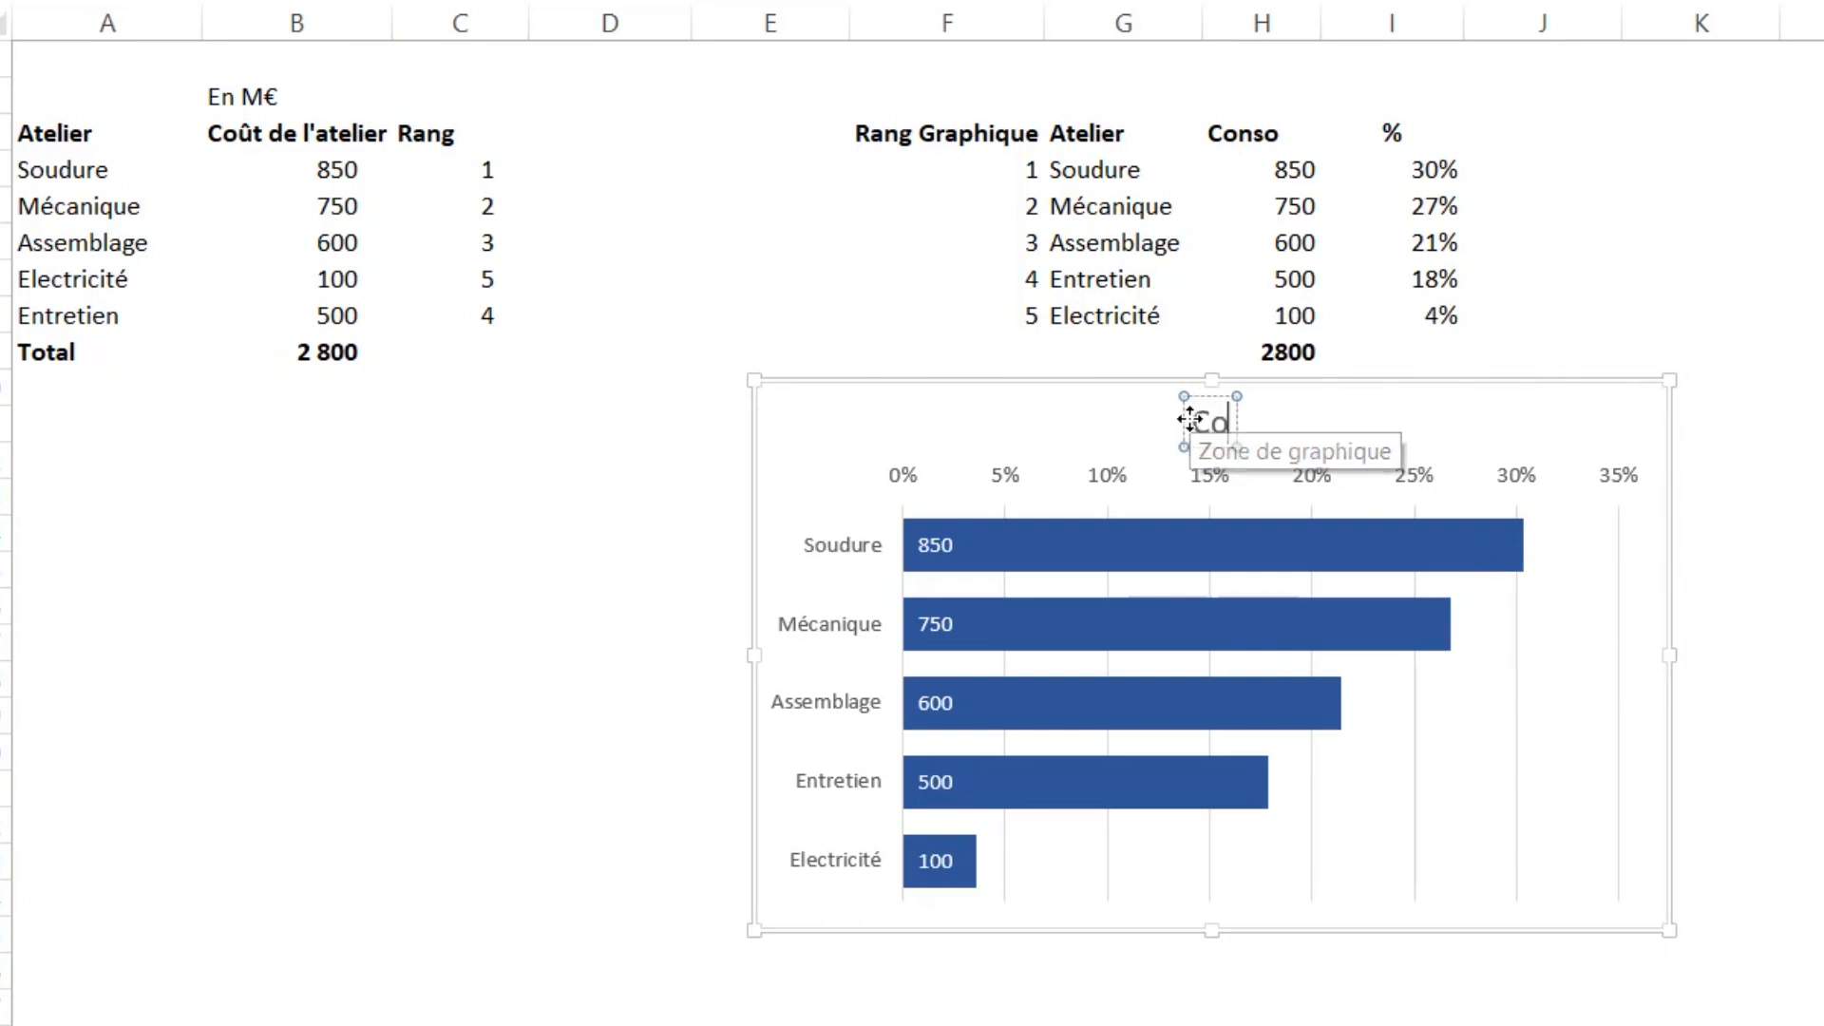